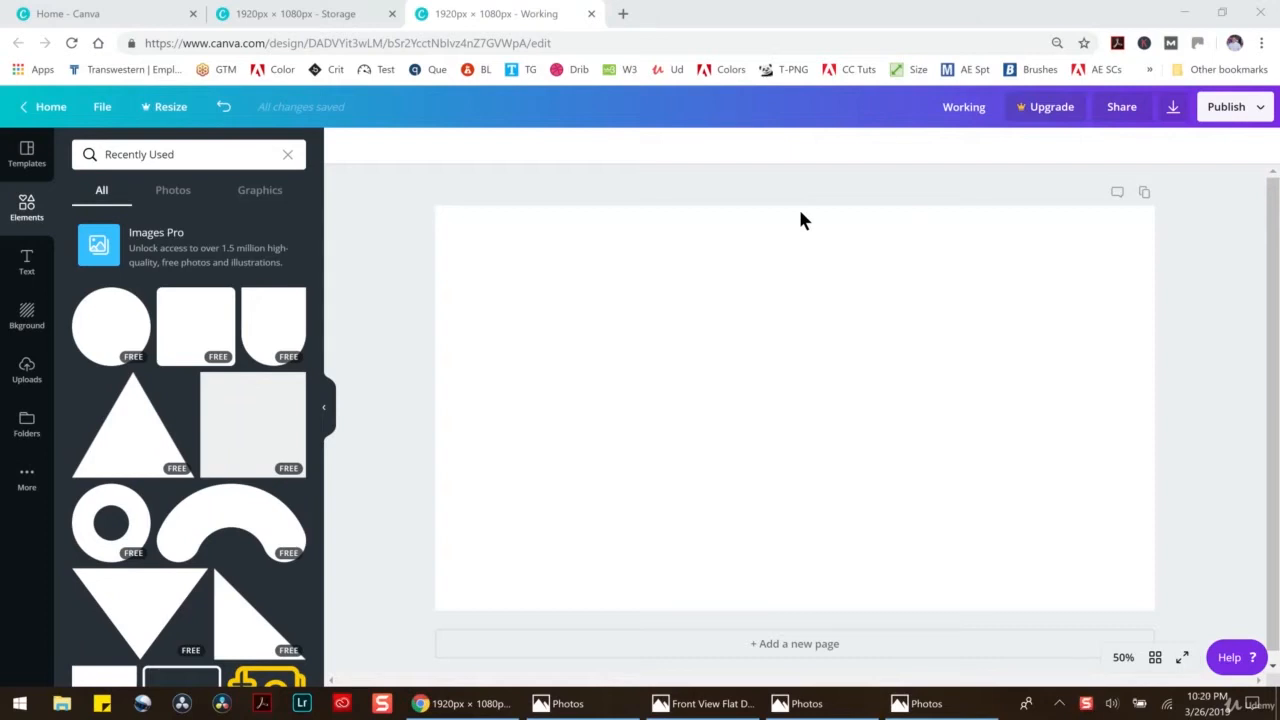
Add a square from the recently used shapes and fill it with the custom brown #846030
left_click(253, 425)
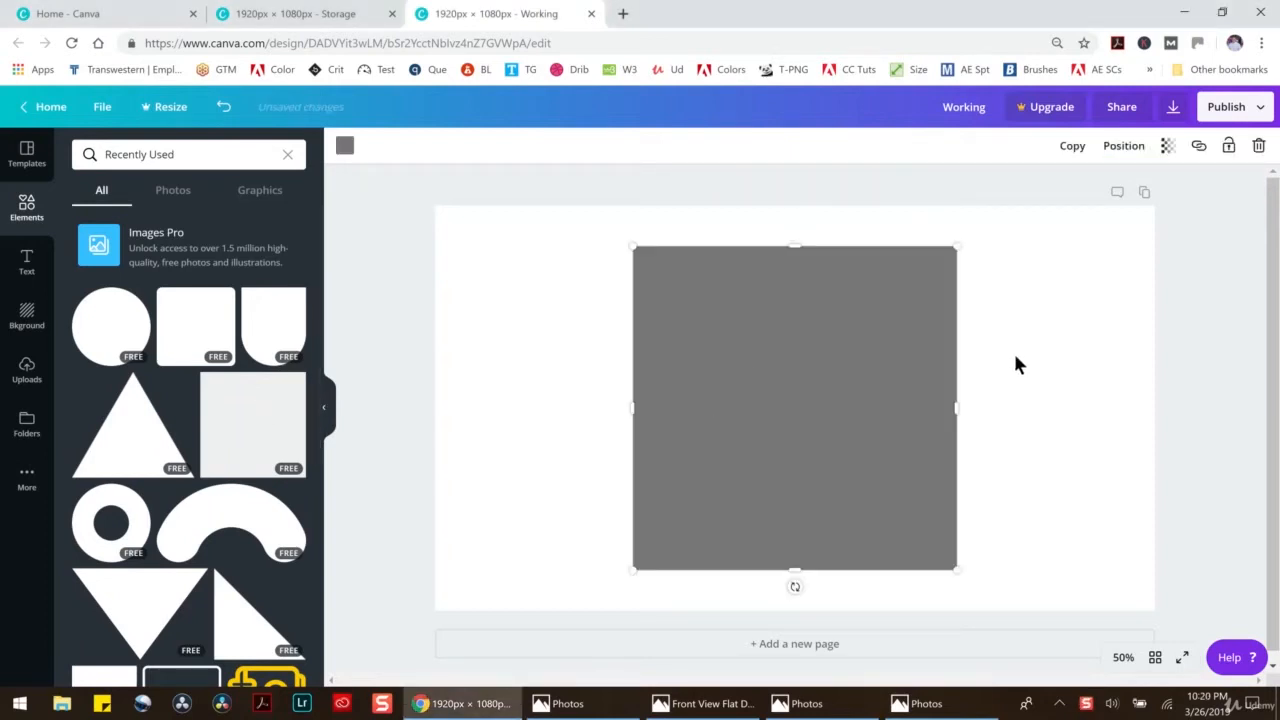
left_click(344, 146)
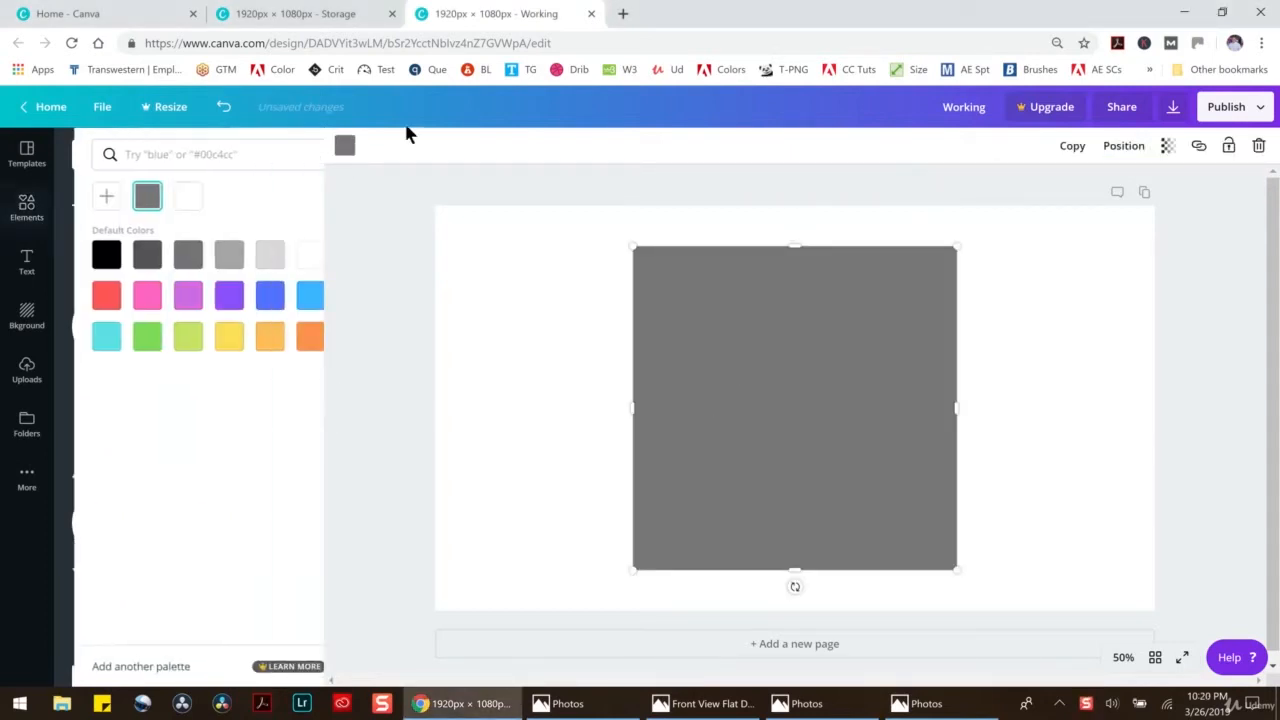
left_click(208, 335)
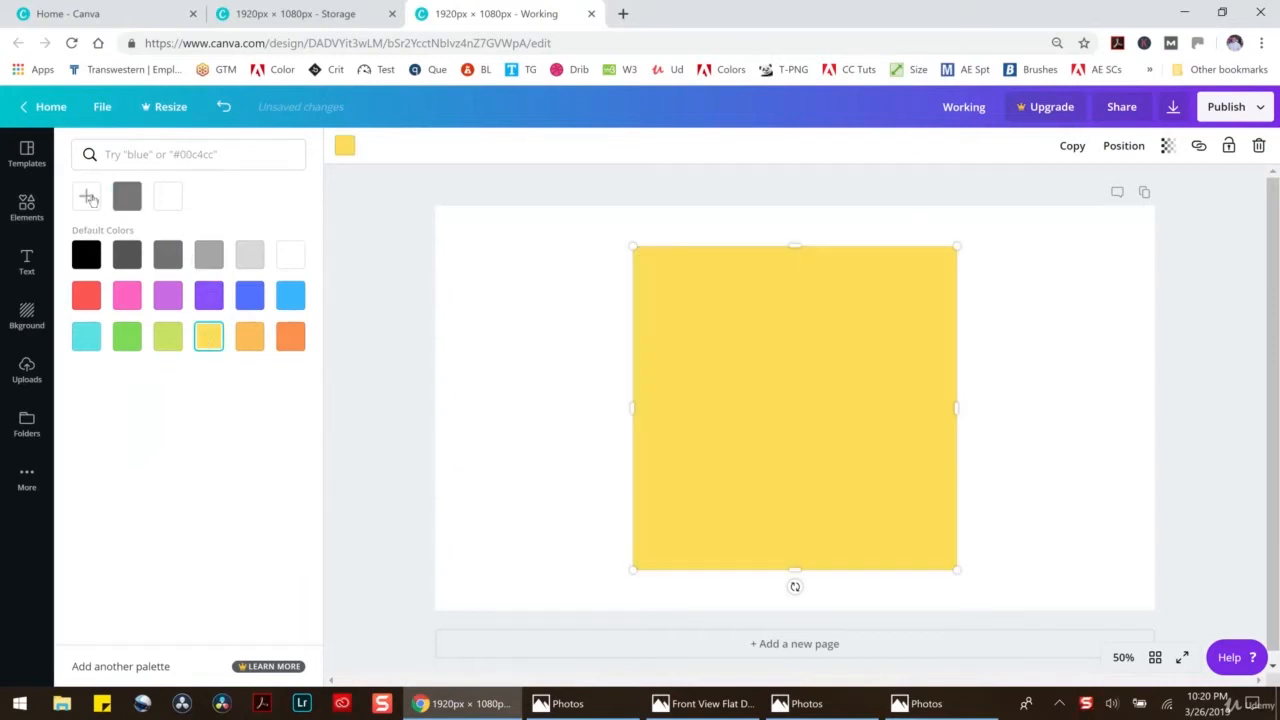
left_click(88, 198)
left_click(193, 261)
mouse_move(192, 259)
left_mouse_down()
mouse_move(207, 271)
mouse_move(190, 274)
mouse_move(201, 270)
left_mouse_up()
left_click(114, 326)
mouse_move(114, 326)
left_mouse_down()
mouse_move(103, 326)
mouse_move(116, 326)
left_mouse_up()
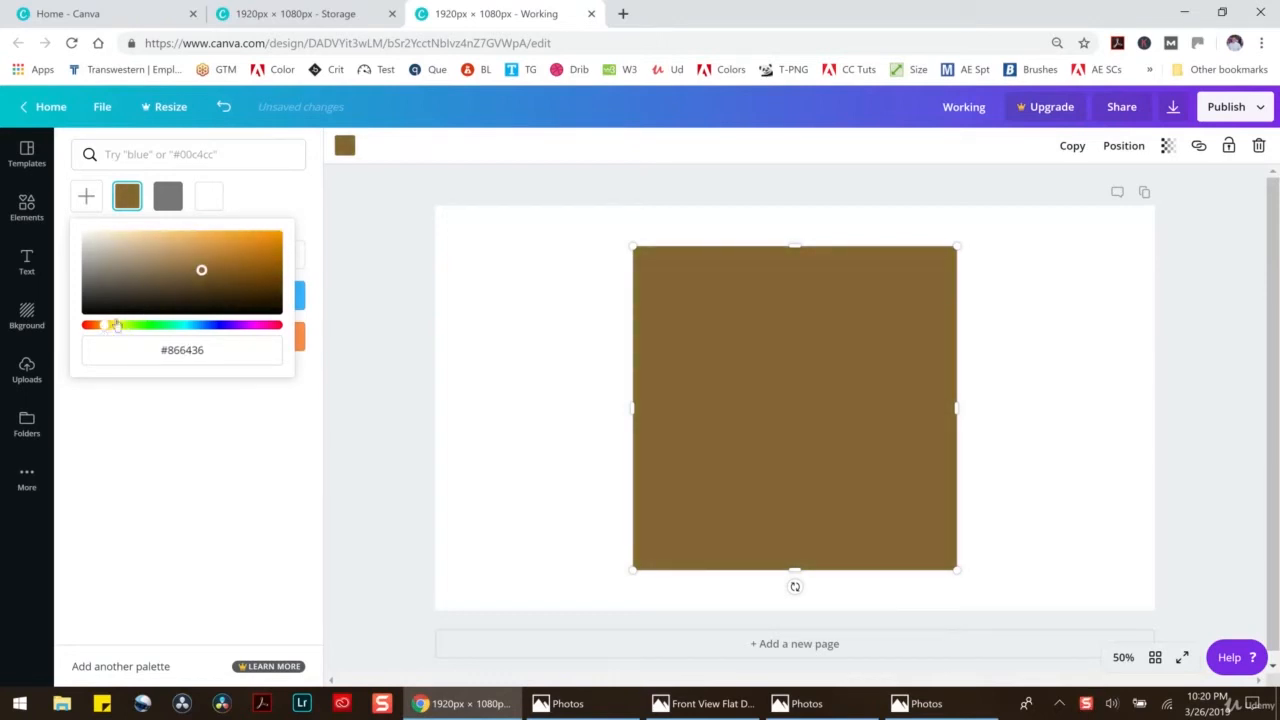
left_click_drag(201, 270, 207, 270)
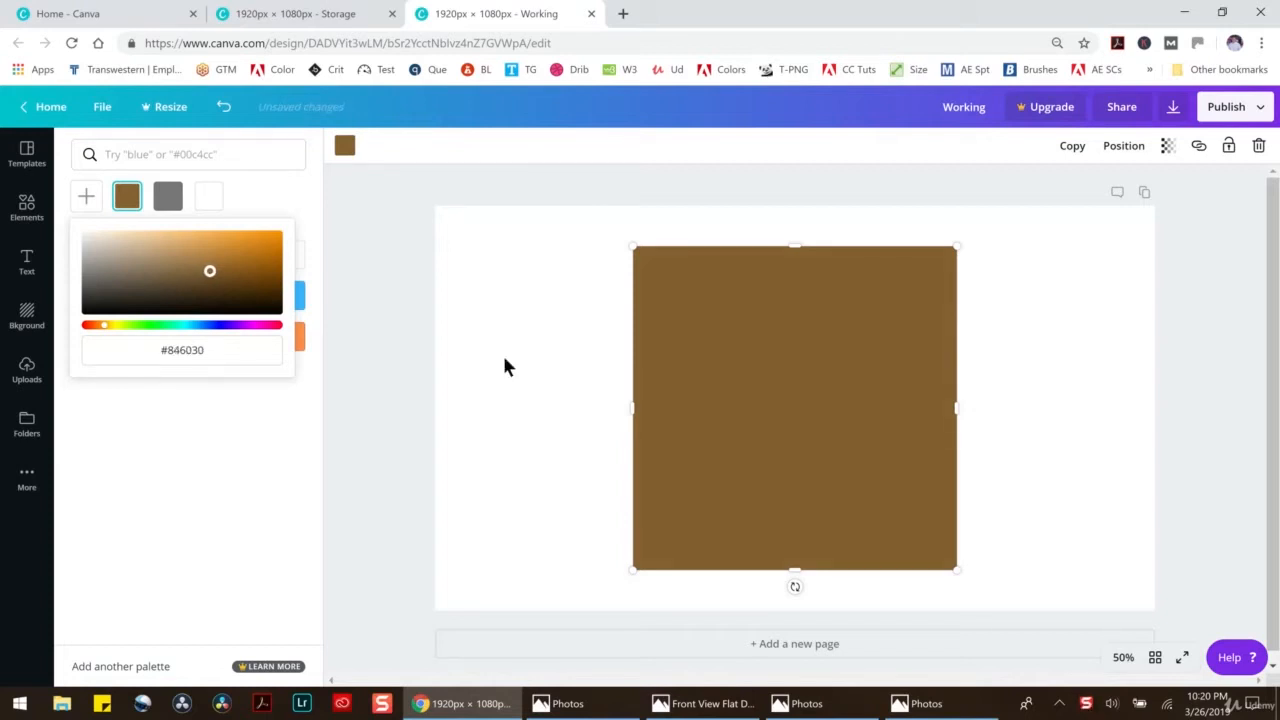
left_click(489, 297)
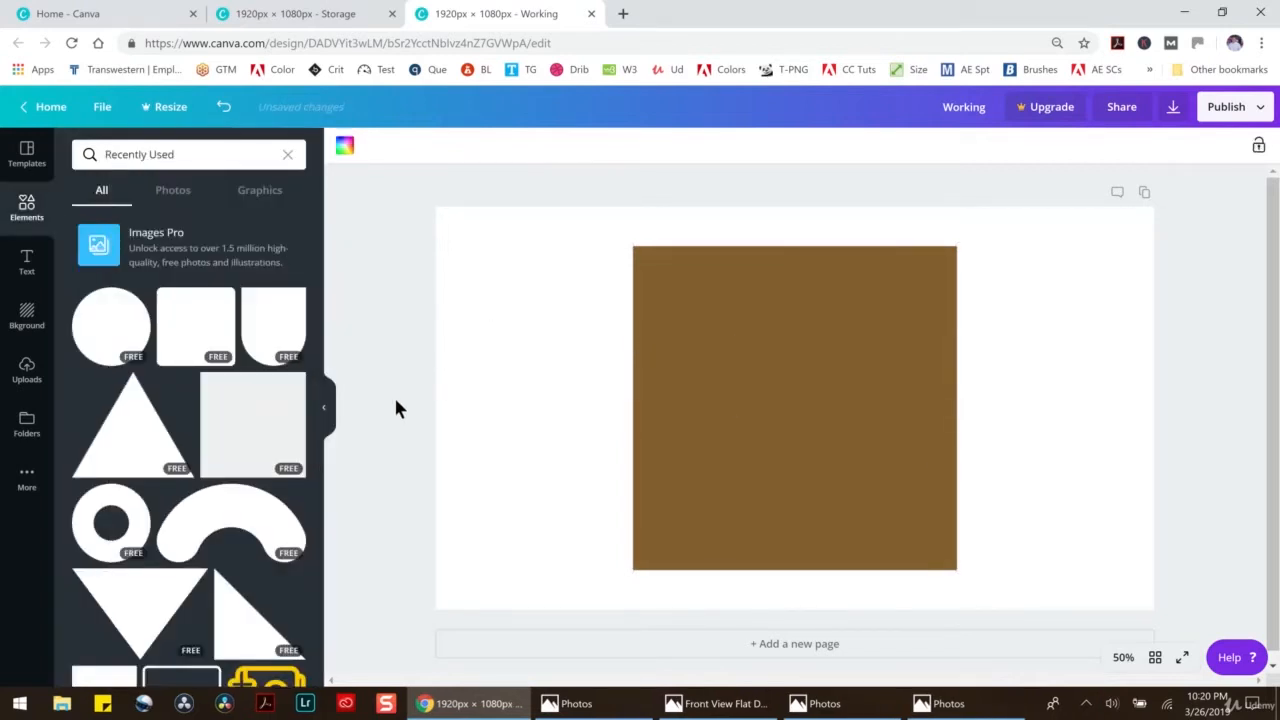
Duplicate the brown square, shrink the copy slightly and center it inside the original to leave a thin border
left_click(682, 354)
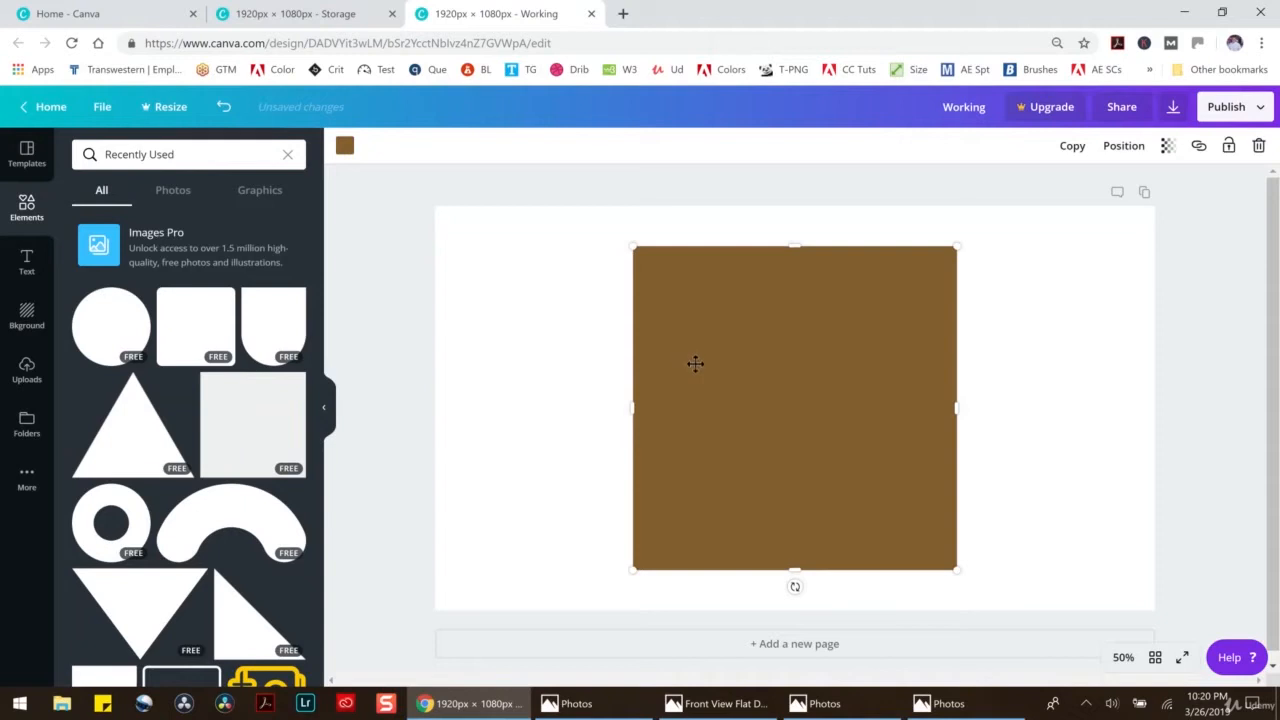
left_click_drag(840, 363, 836, 358)
left_click_drag(955, 249, 942, 262)
left_click_drag(854, 320, 862, 314)
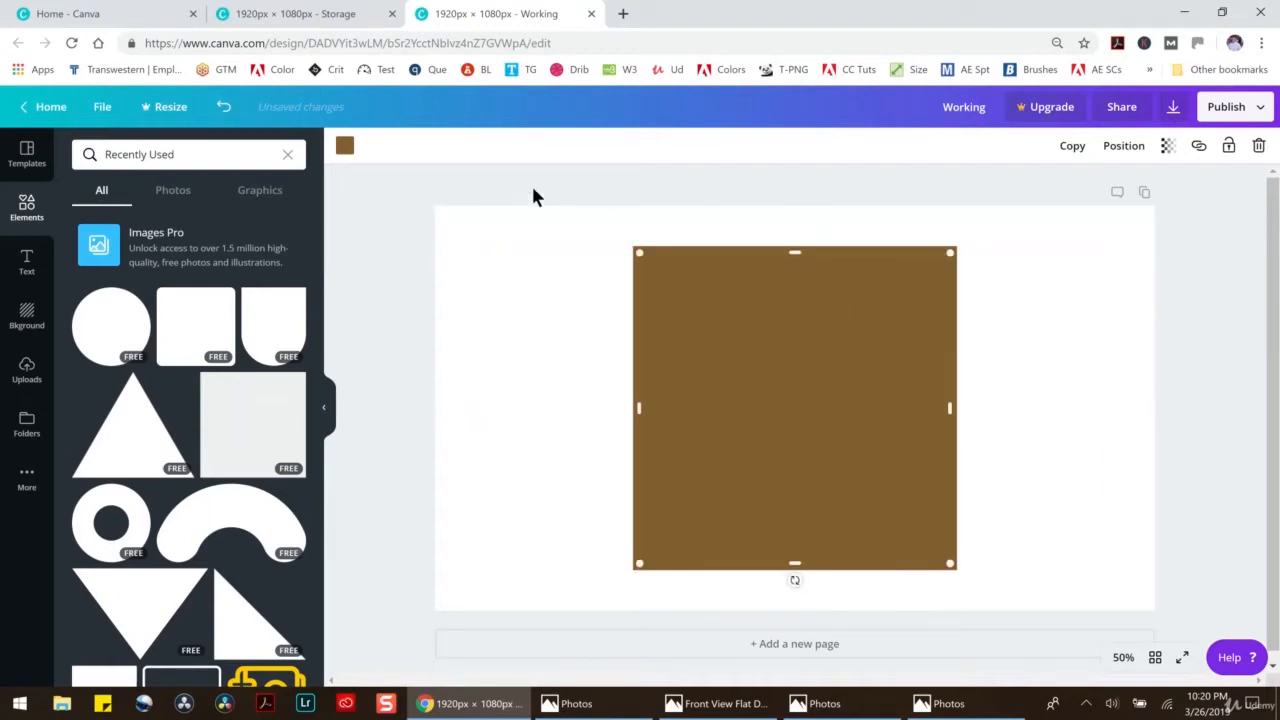
Fill the inner square with the custom pale tan #e1d18f
left_click(344, 147)
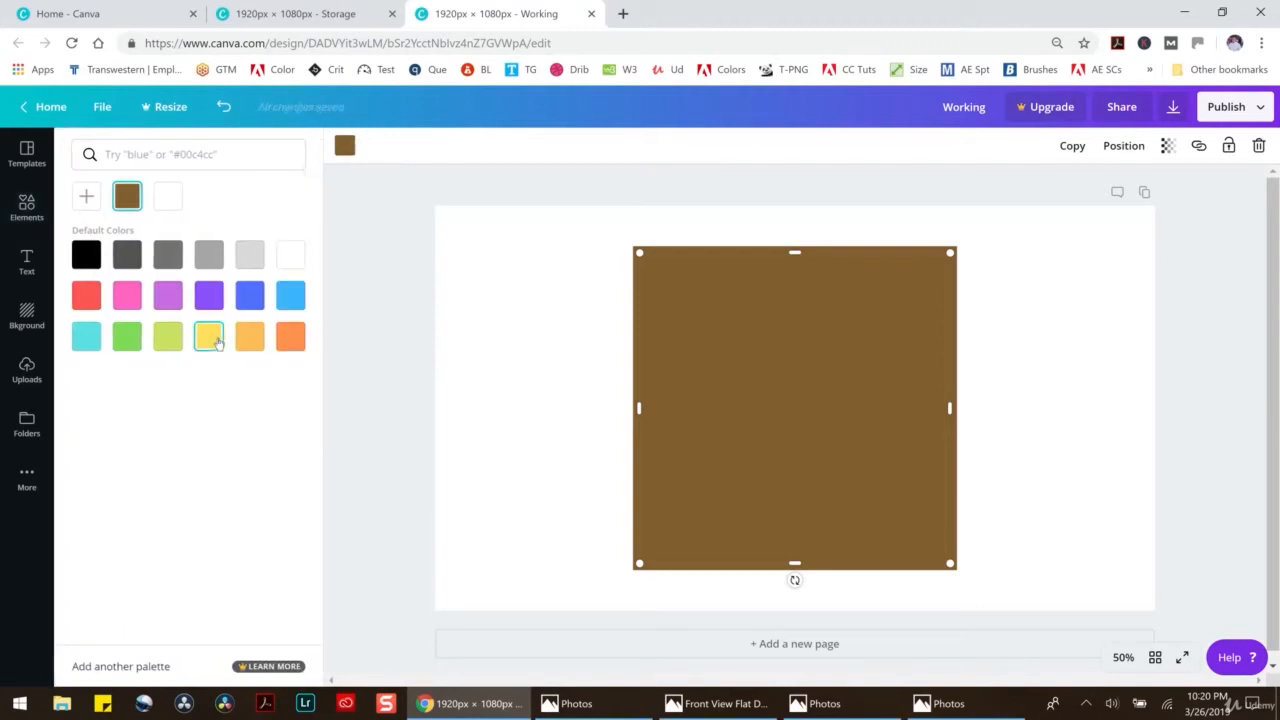
left_click(212, 337)
left_click(87, 197)
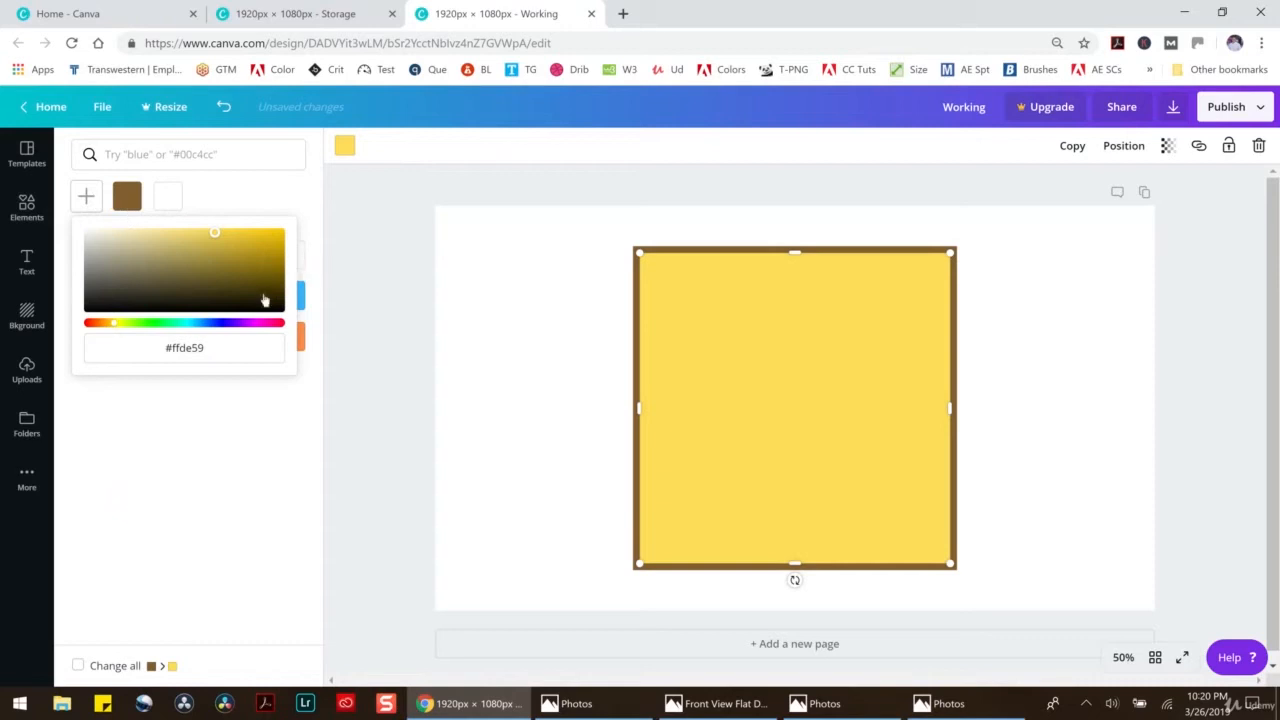
left_click(183, 261)
left_click_drag(183, 261, 155, 240)
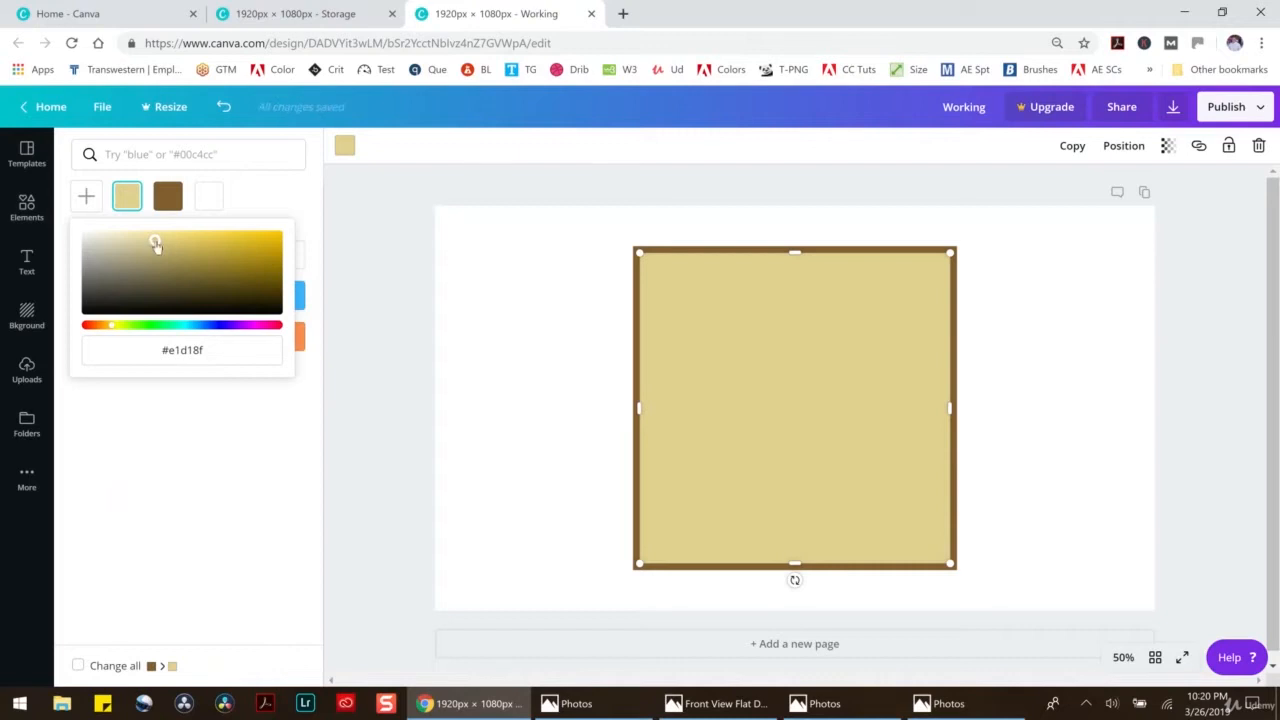
left_click(453, 291)
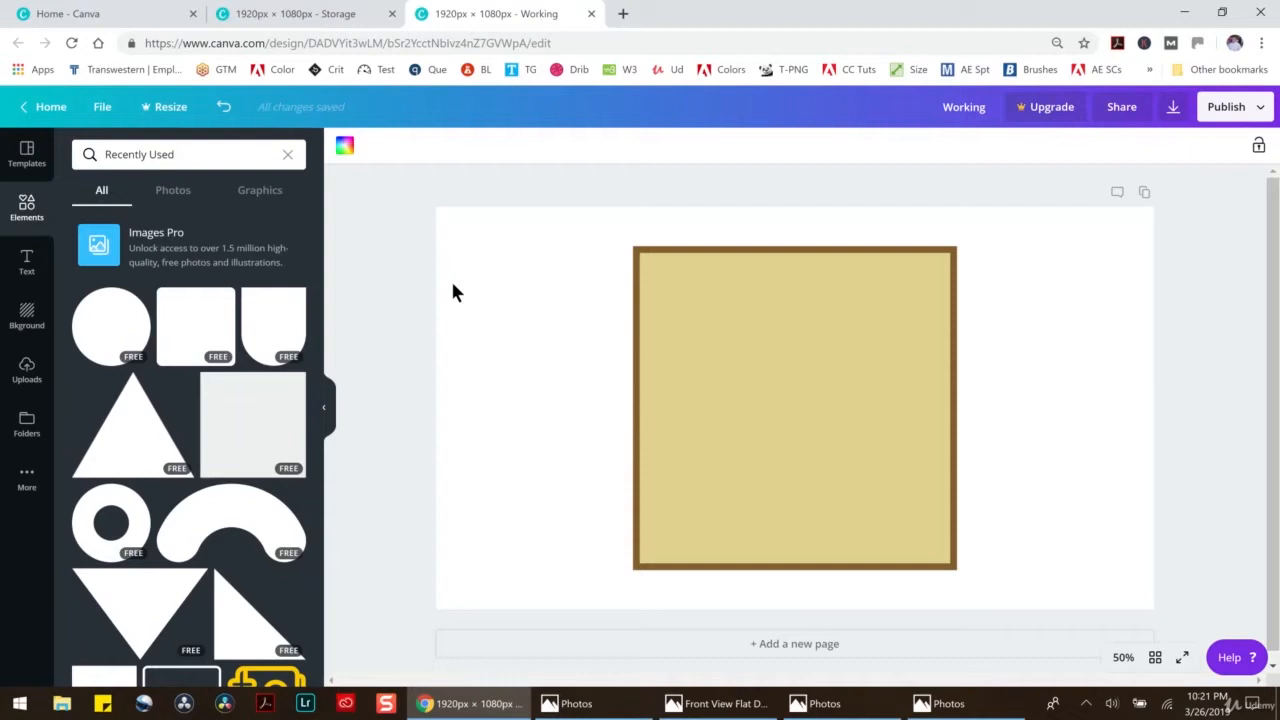
Group the two squares into one board, then shrink it and place it in the page's upper-left corner
left_click(708, 275)
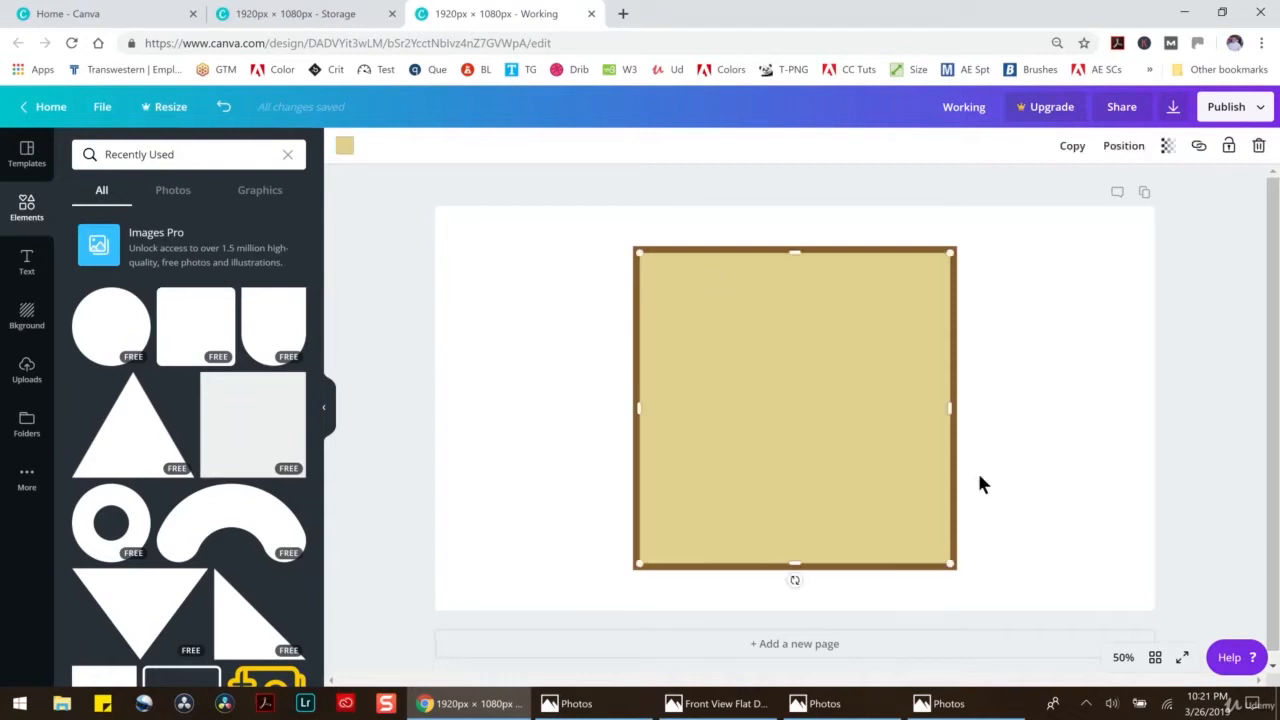
left_click_drag(584, 177, 1077, 611)
left_click(1055, 148)
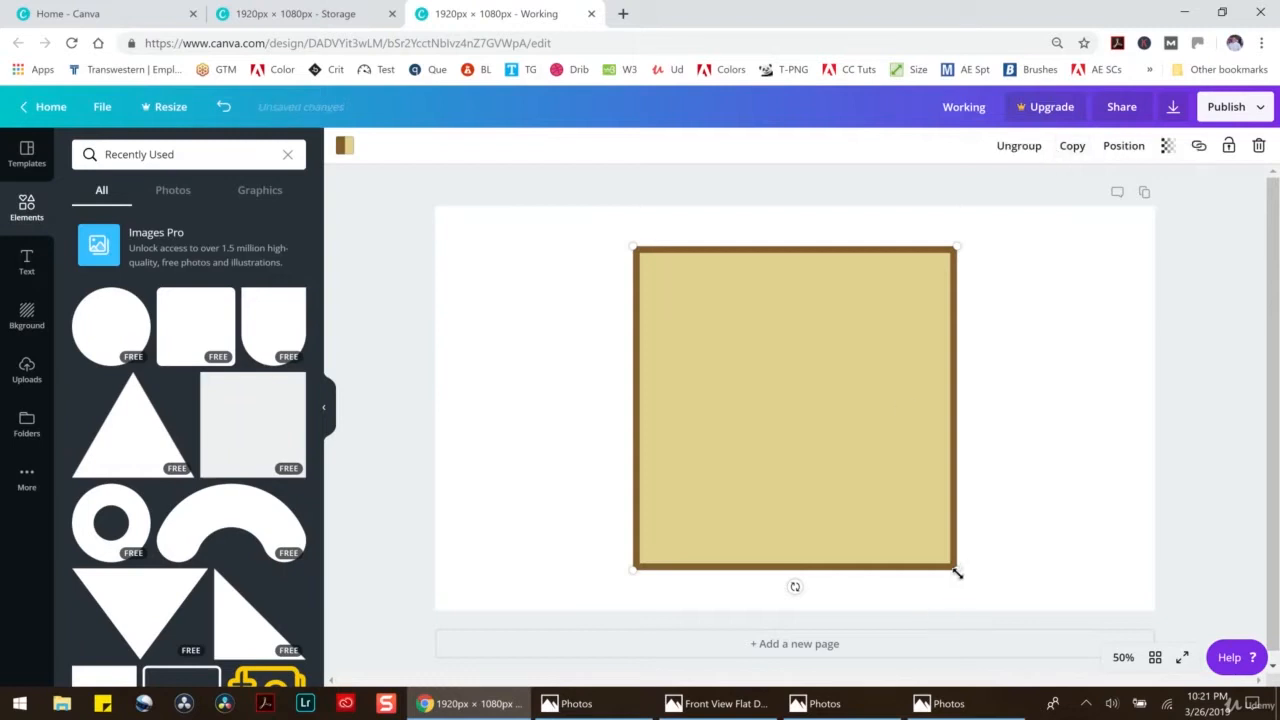
left_click_drag(957, 572, 878, 492)
left_click_drag(829, 383, 674, 354)
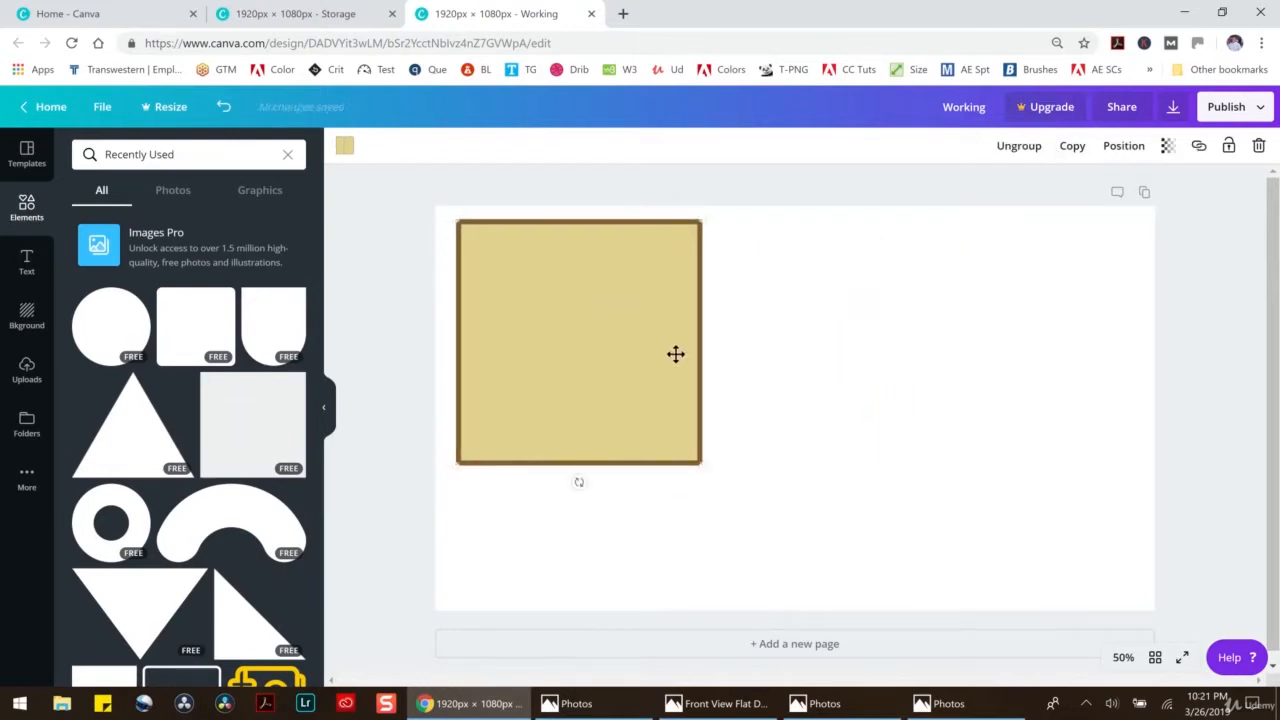
left_click(790, 422)
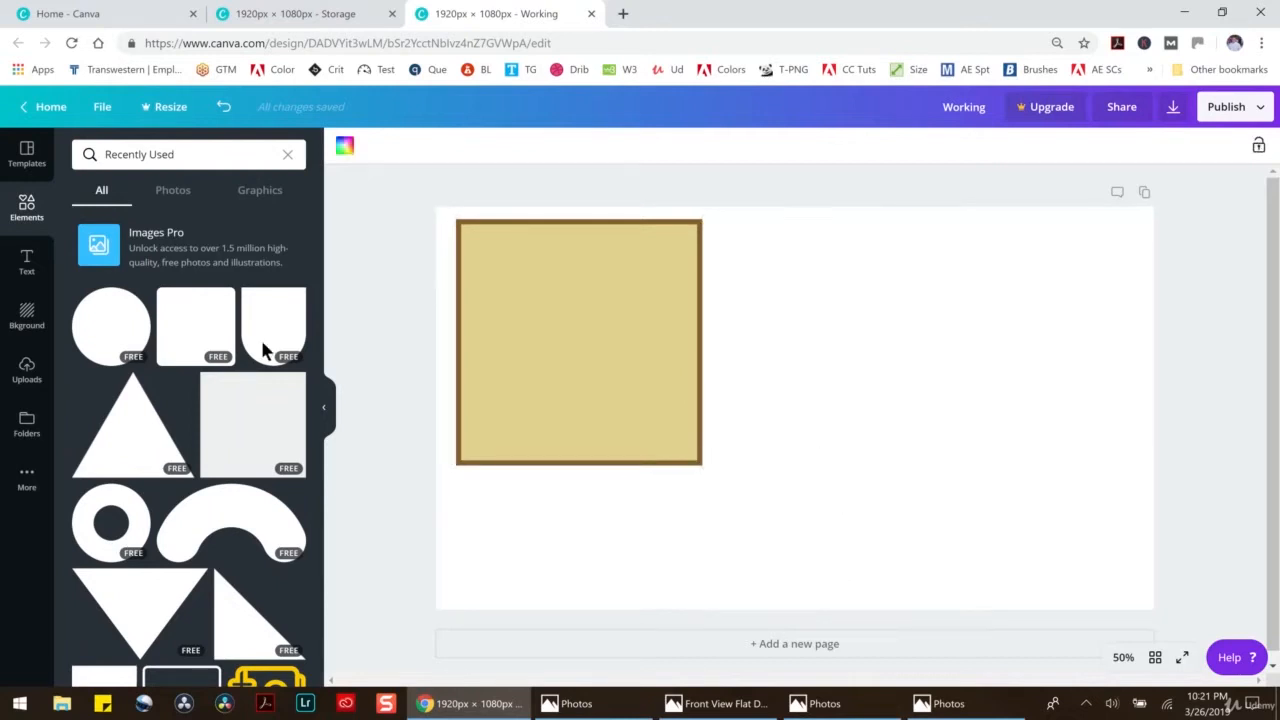
Add another square, fill it with yellow and place it to the right of the board
left_click(256, 405)
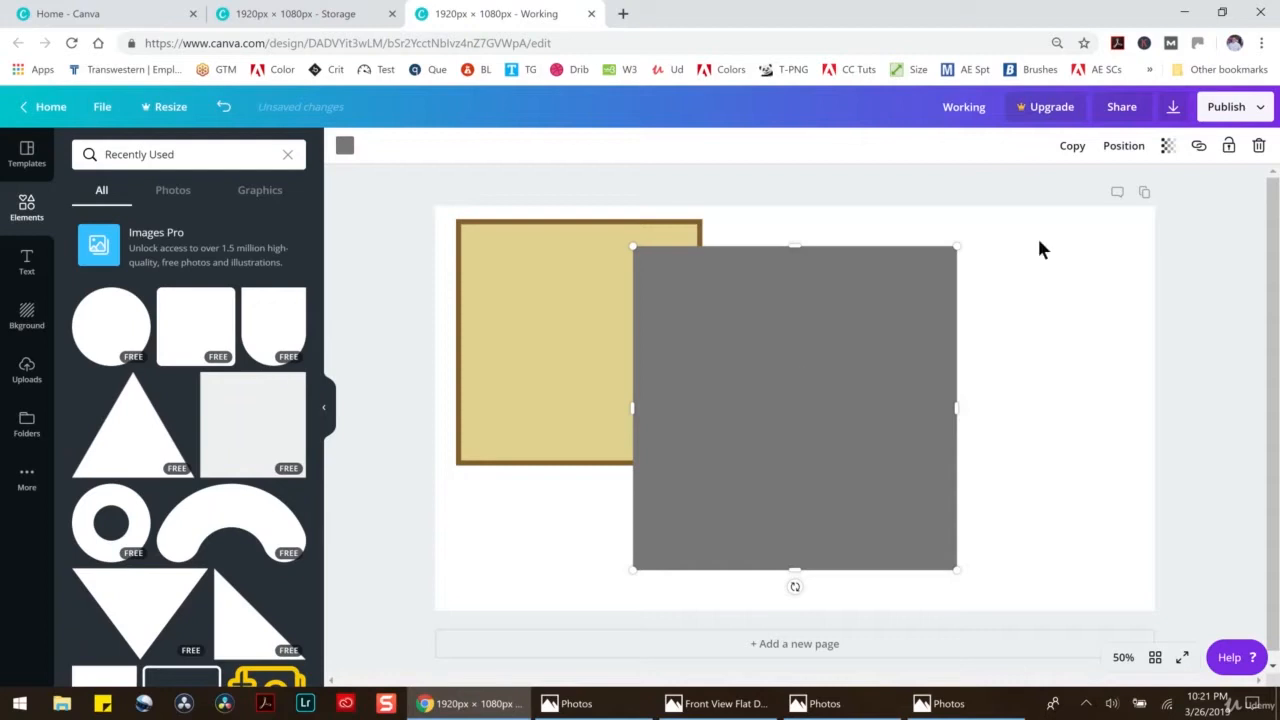
left_click(345, 147)
left_click(210, 339)
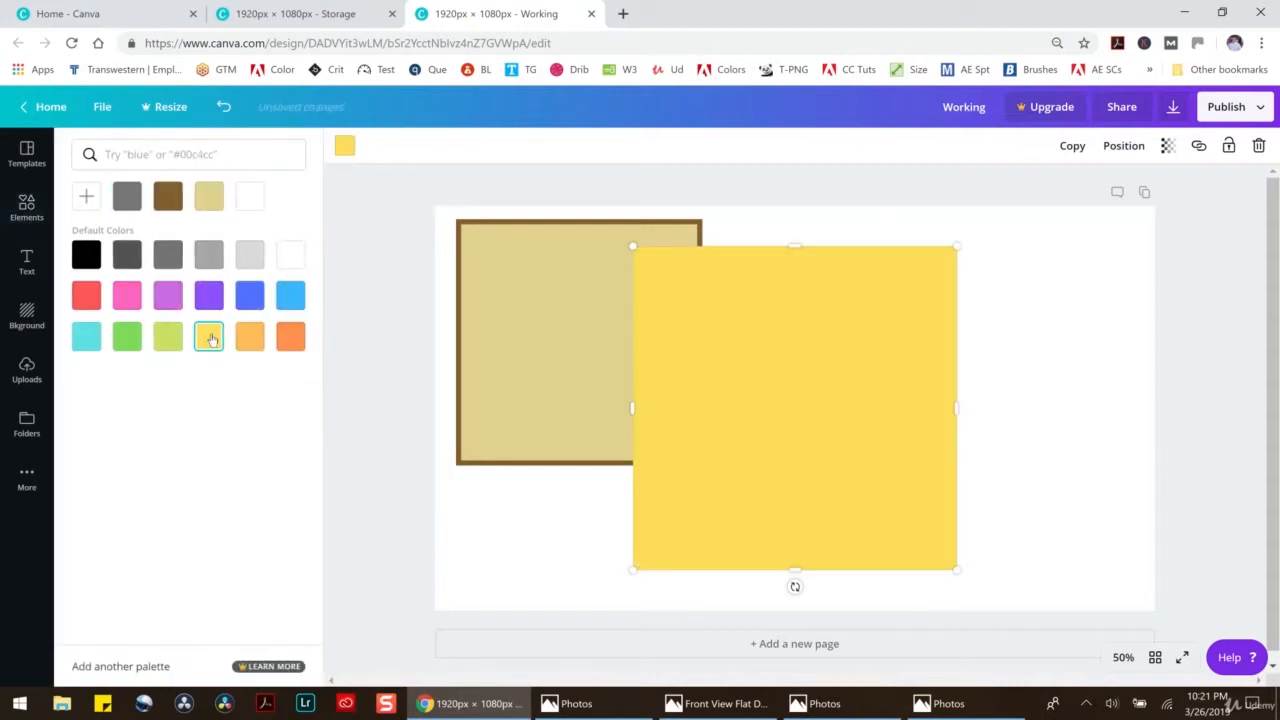
left_click_drag(852, 383, 1019, 386)
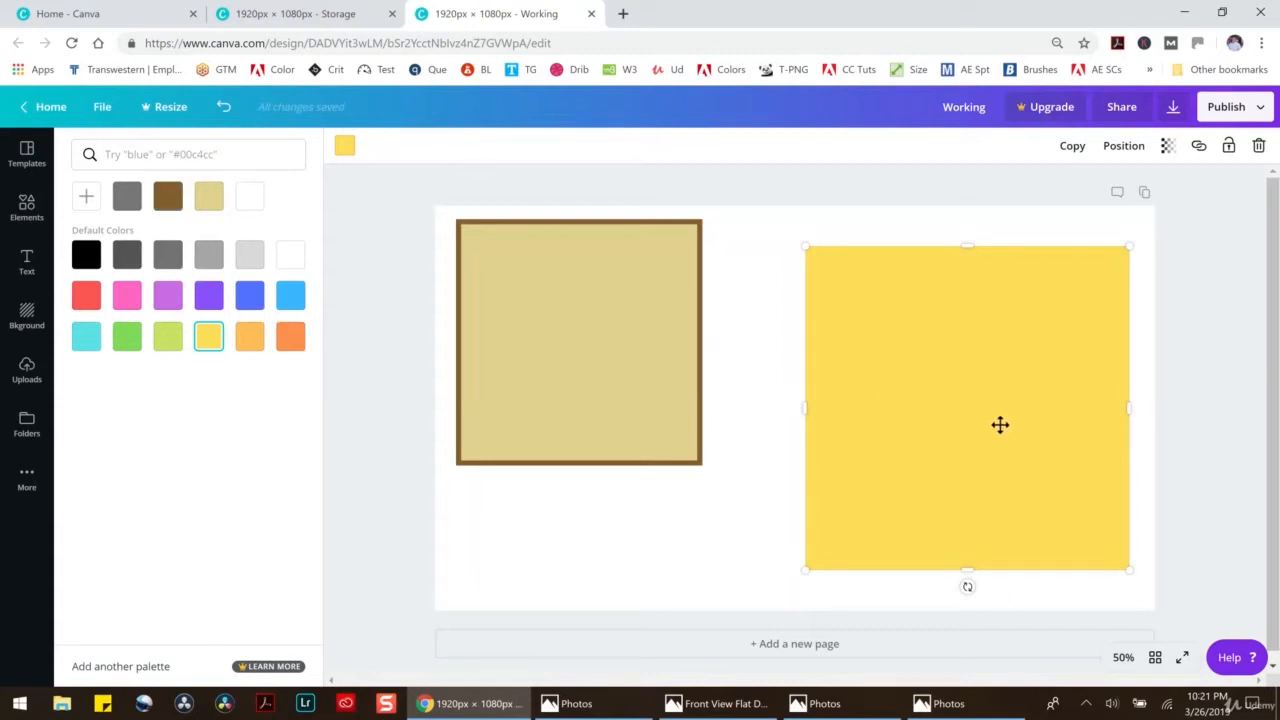
Duplicate the yellow square and reshape the copy into a thin horizontal bar across the square's upper part
key("ctrl+d")
left_click_drag(979, 577, 1001, 331)
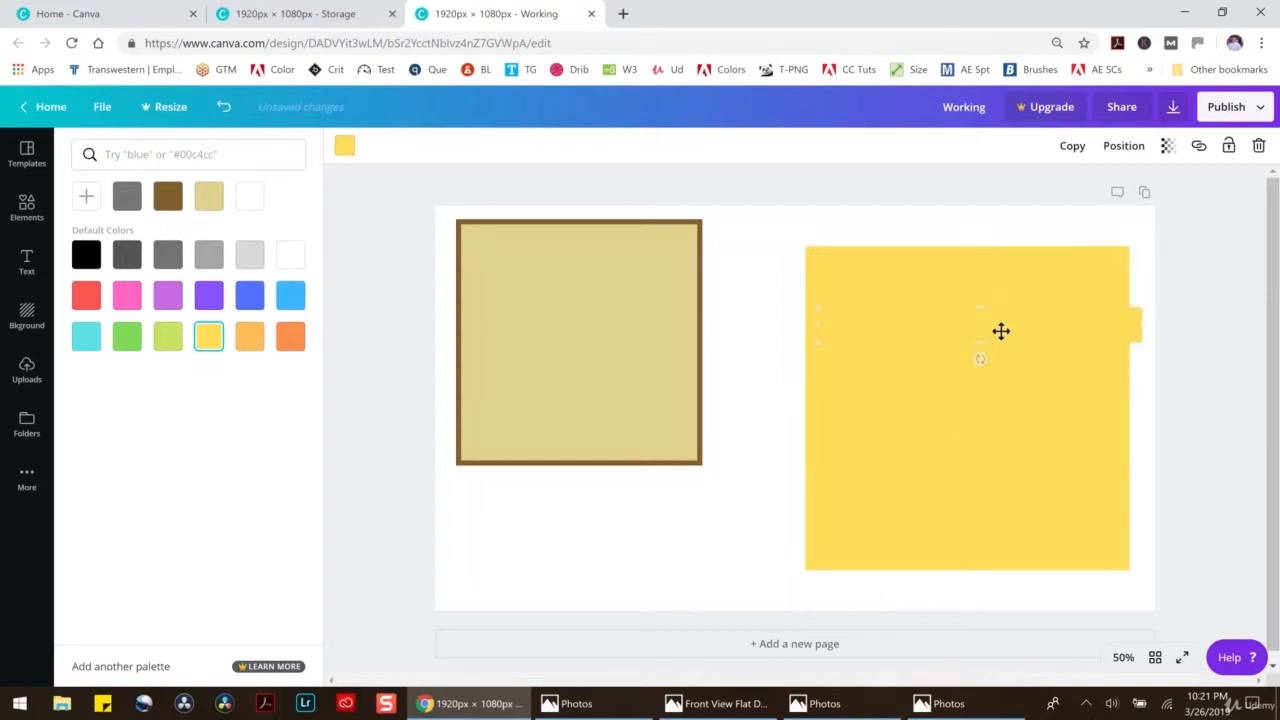
left_click_drag(1135, 328, 1077, 325)
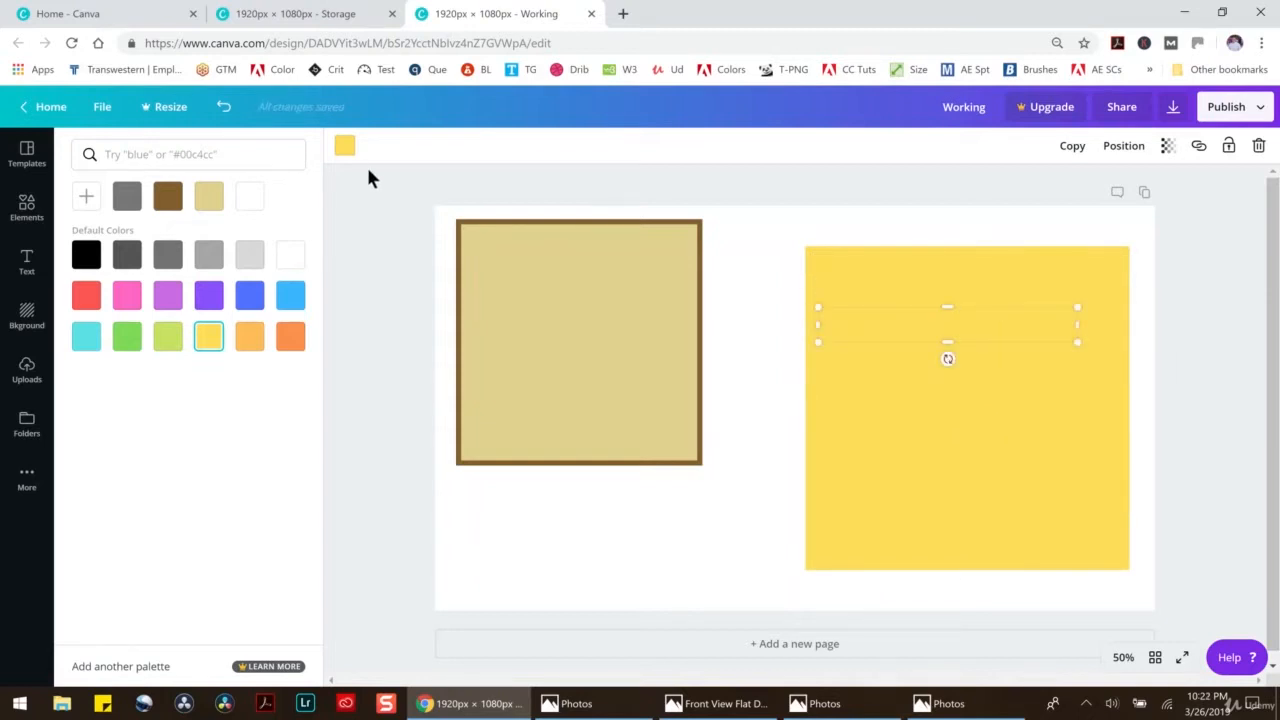
Fill the thin bar with light gray and lower its opacity so the yellow shows through slightly
left_click(344, 146)
left_click(344, 146)
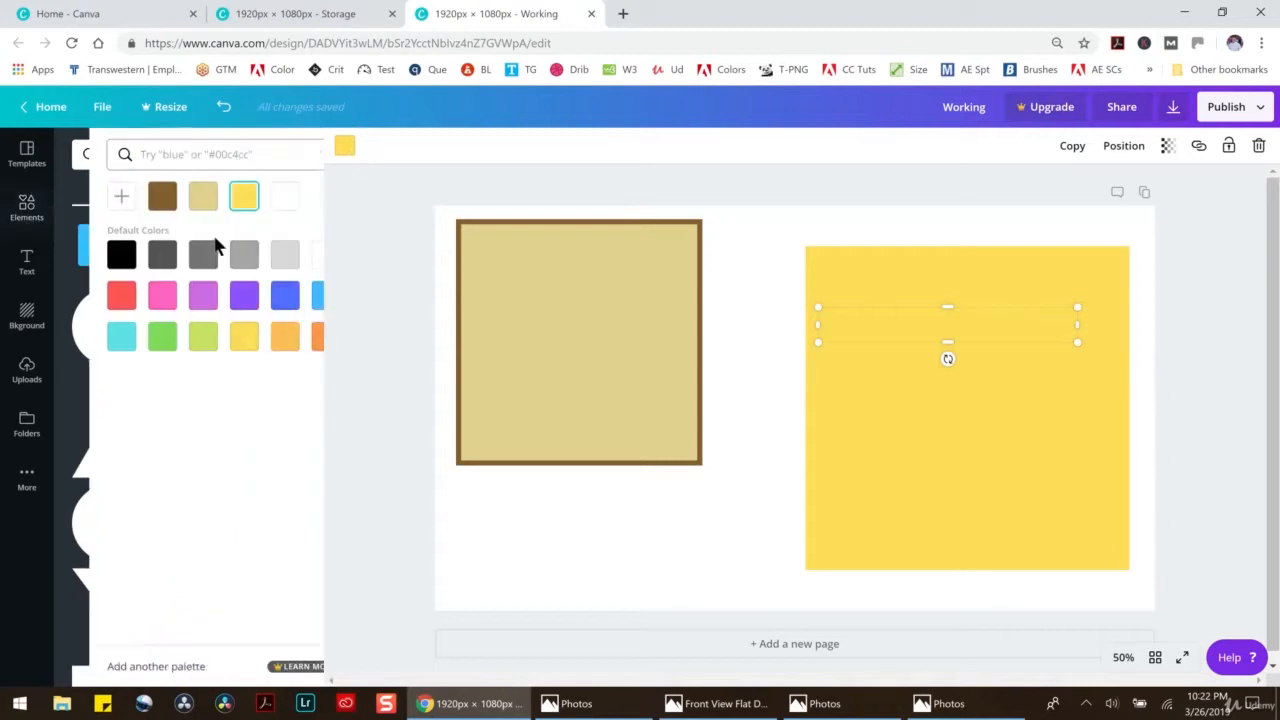
left_click(258, 252)
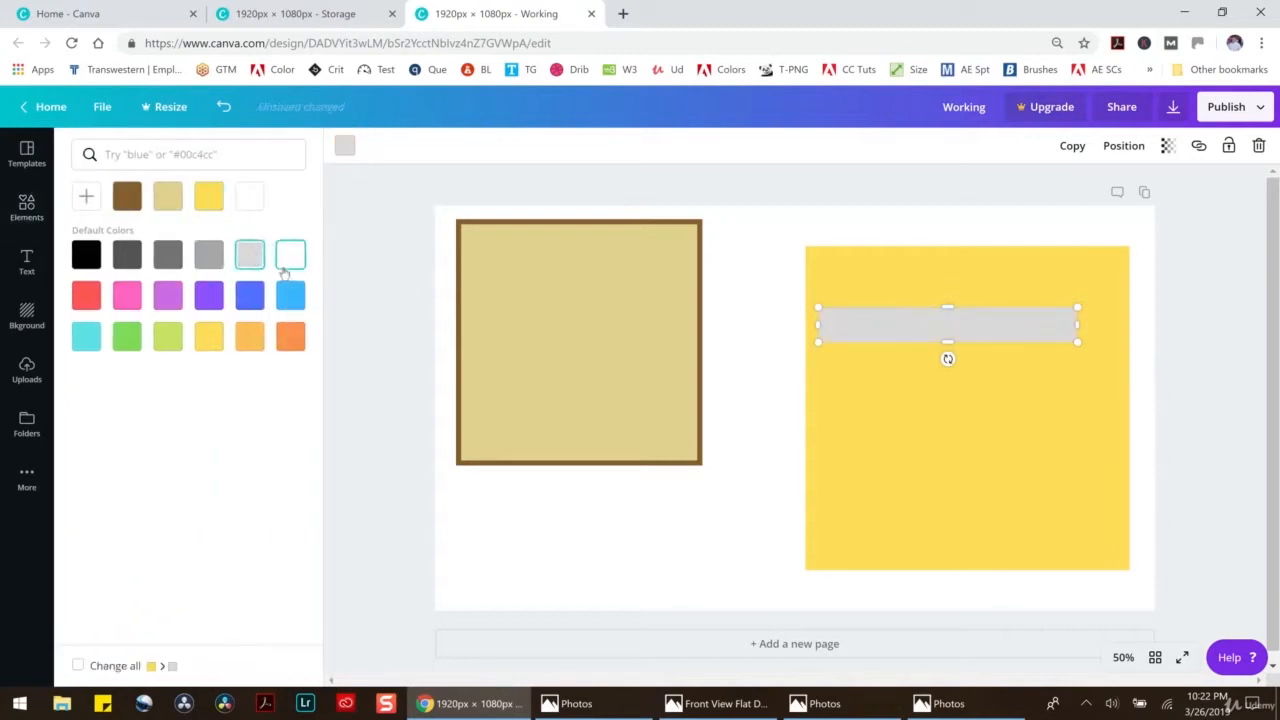
mouse_move(896, 315)
left_mouse_down()
mouse_move(902, 291)
mouse_move(894, 314)
left_mouse_up()
left_click(1167, 145)
left_click_drag(1130, 185, 1097, 187)
left_click(1066, 394)
left_click(1043, 331)
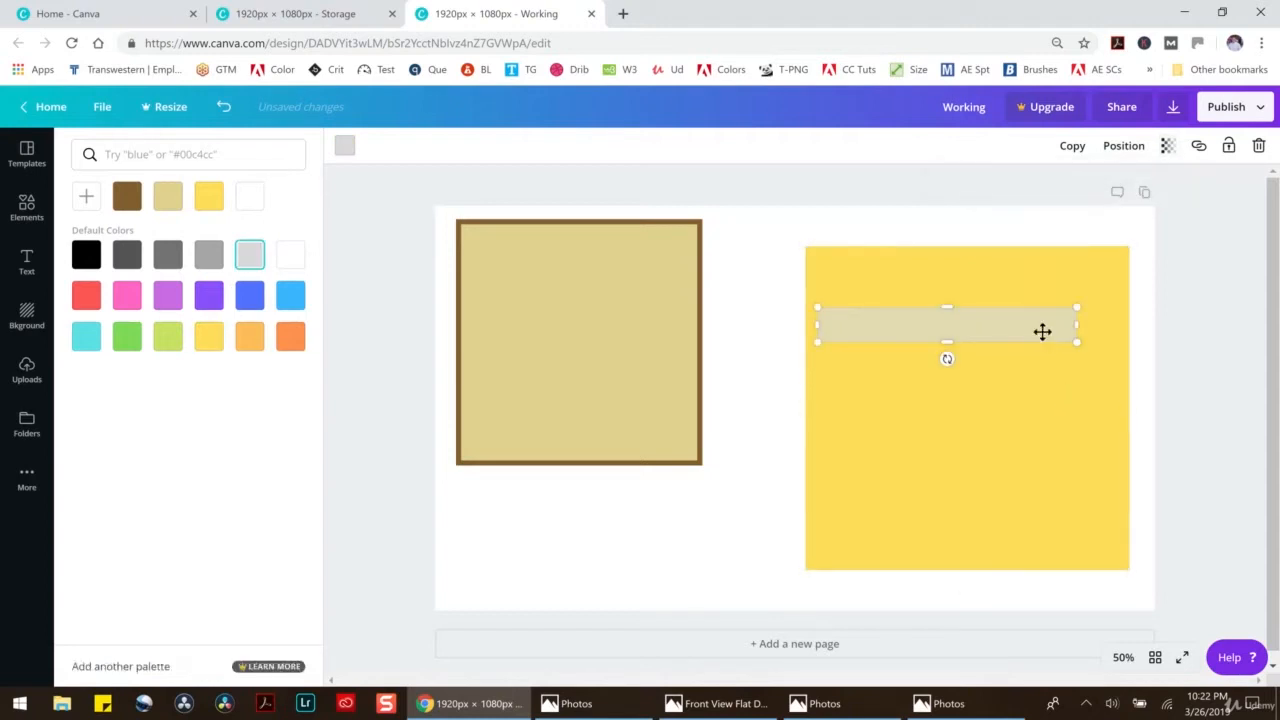
Duplicate the gray bar four times and stagger the copies down the yellow square like lines of text
key("ctrl+d")
left_click_drag(1000, 353, 1011, 420)
key("ctrl+d")
left_click(1011, 322)
key("ctrl+d")
left_click_drag(1011, 340, 1007, 486)
key("ctrl+v")
left_click_drag(1031, 331, 1058, 524)
Group the yellow square with its gray lines and place it as a small note just right of the board
left_click(1187, 404)
left_click_drag(797, 187, 777, 251)
left_click(1055, 146)
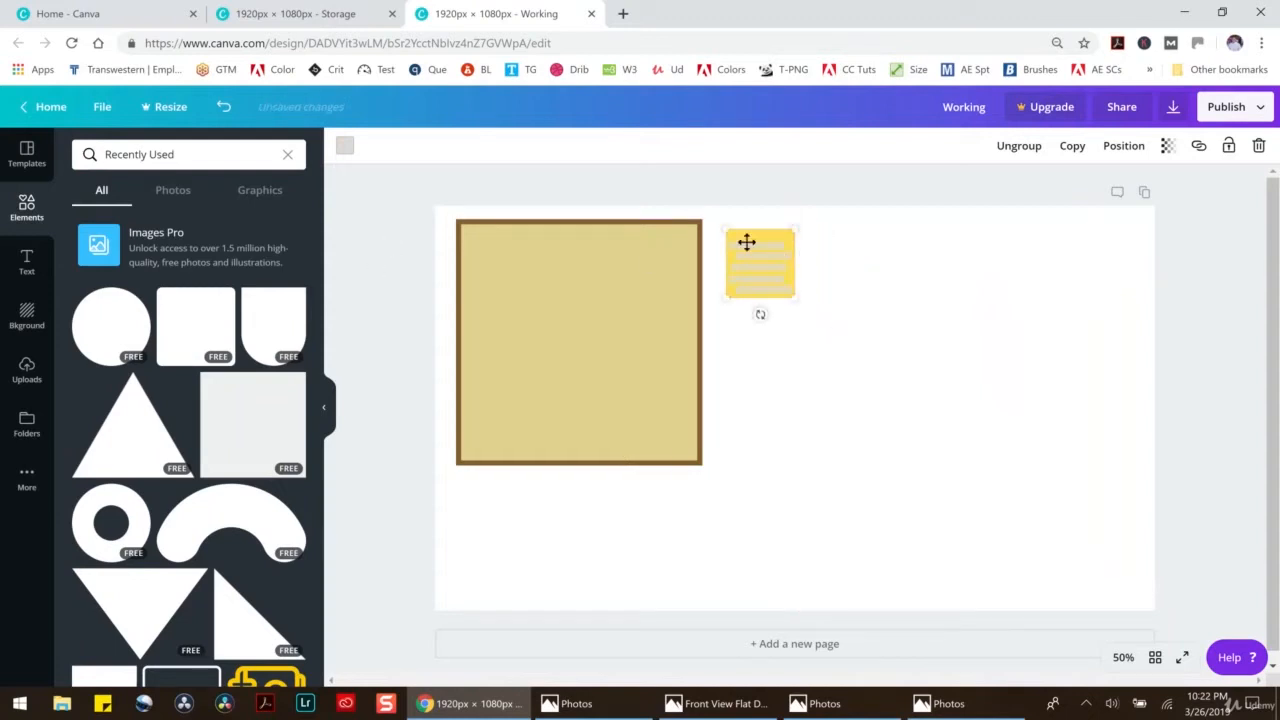
Add a square in the empty area right of the small note and fill it with yellow
left_click(266, 428)
left_click_drag(912, 401, 889, 362)
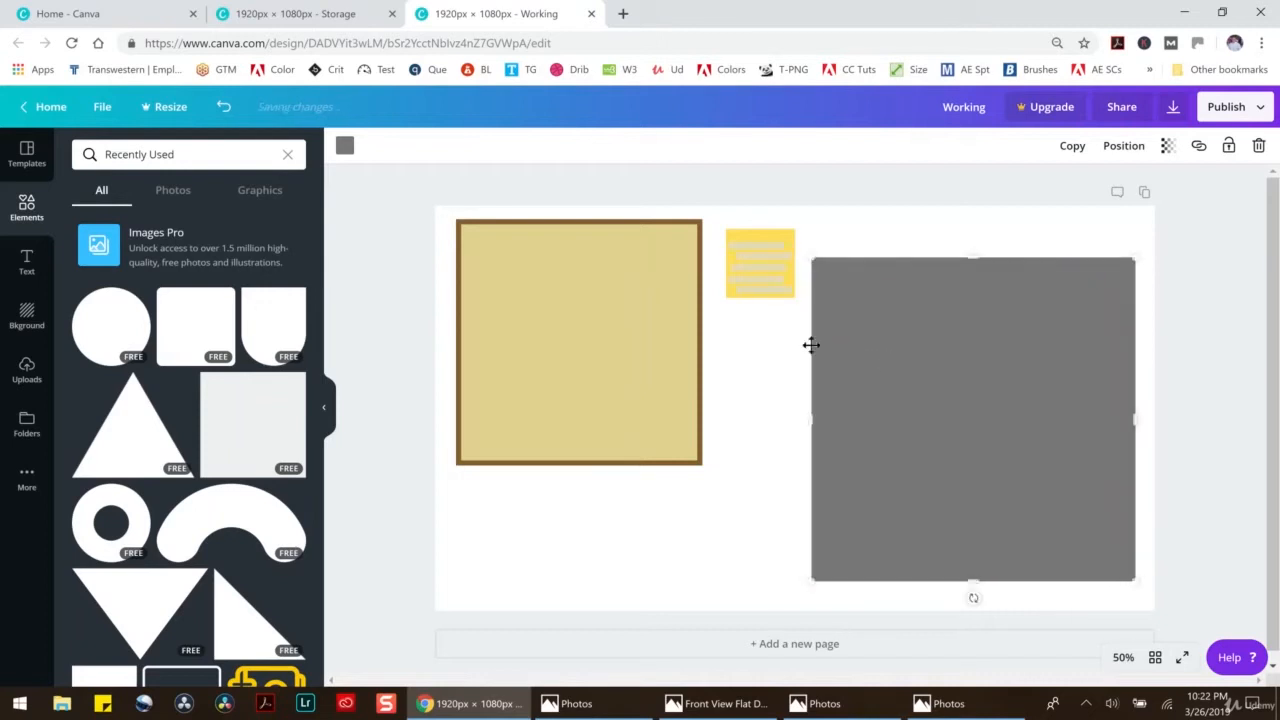
left_click(344, 145)
left_click(212, 379)
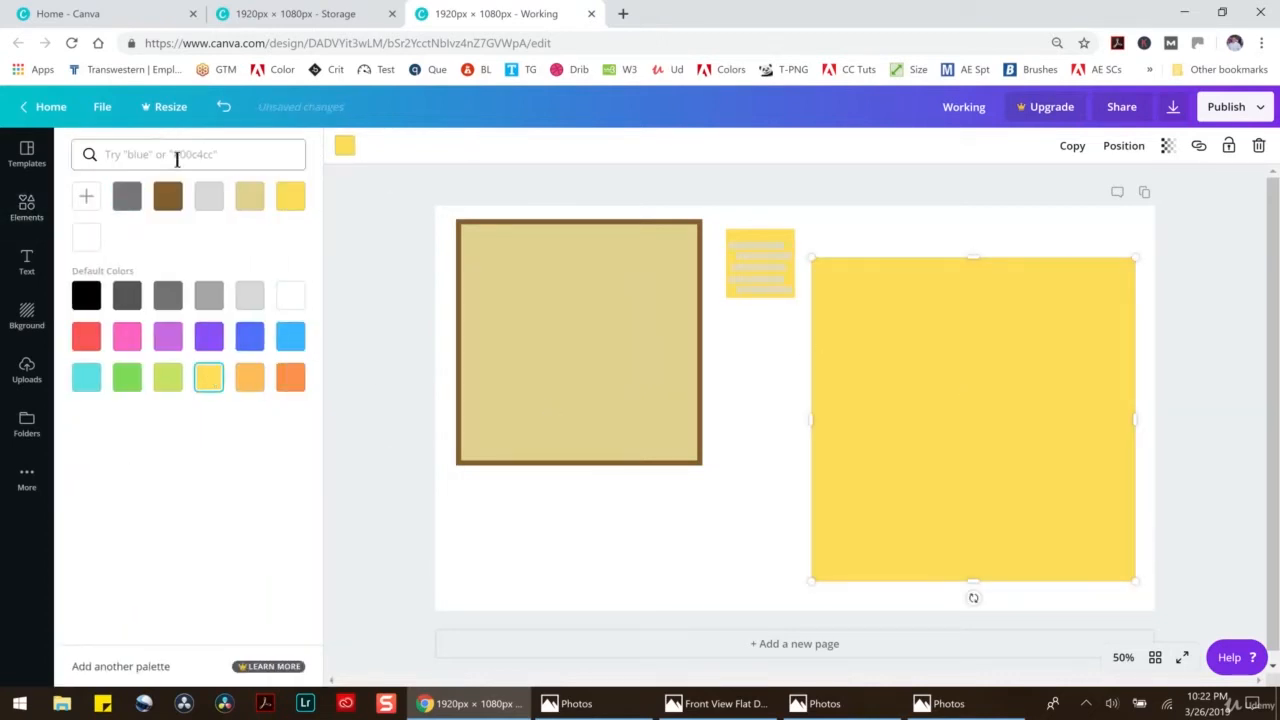
left_click(337, 180)
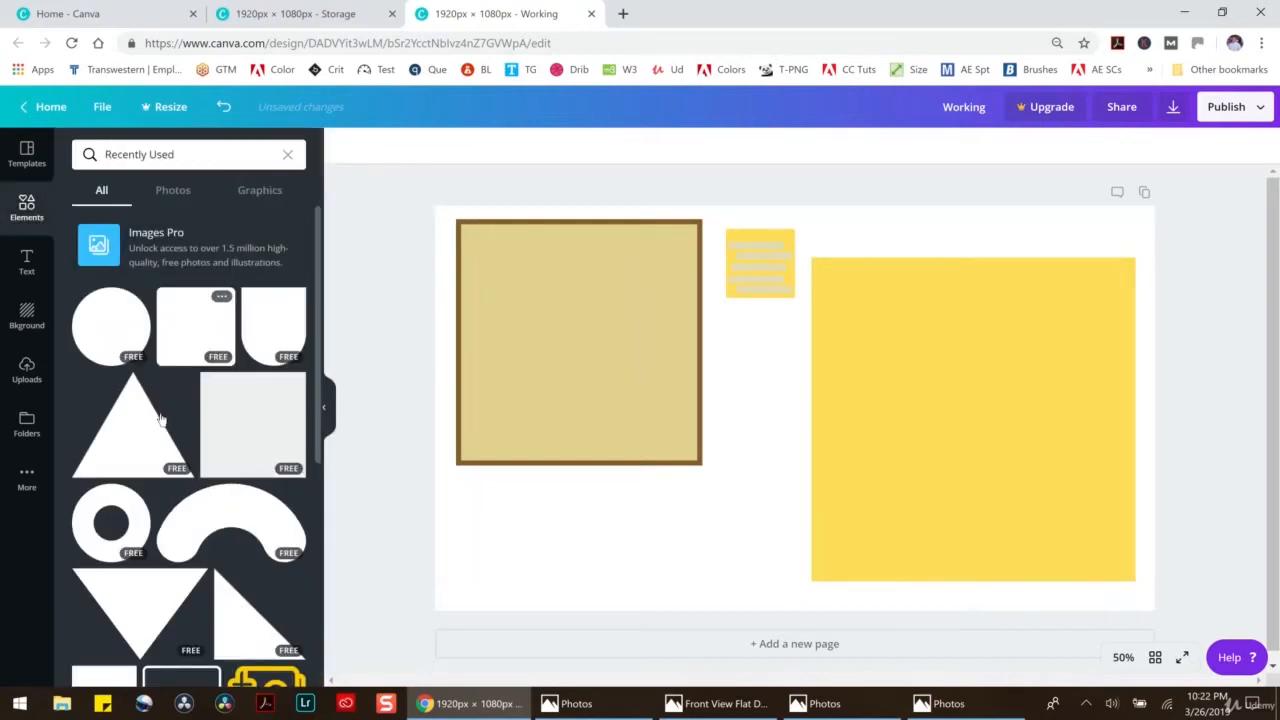
Add a ring shape, fill it with light gray and fit it onto the upper part of the large yellow square
left_click(130, 495)
left_click_drag(955, 569, 790, 402)
left_click(344, 147)
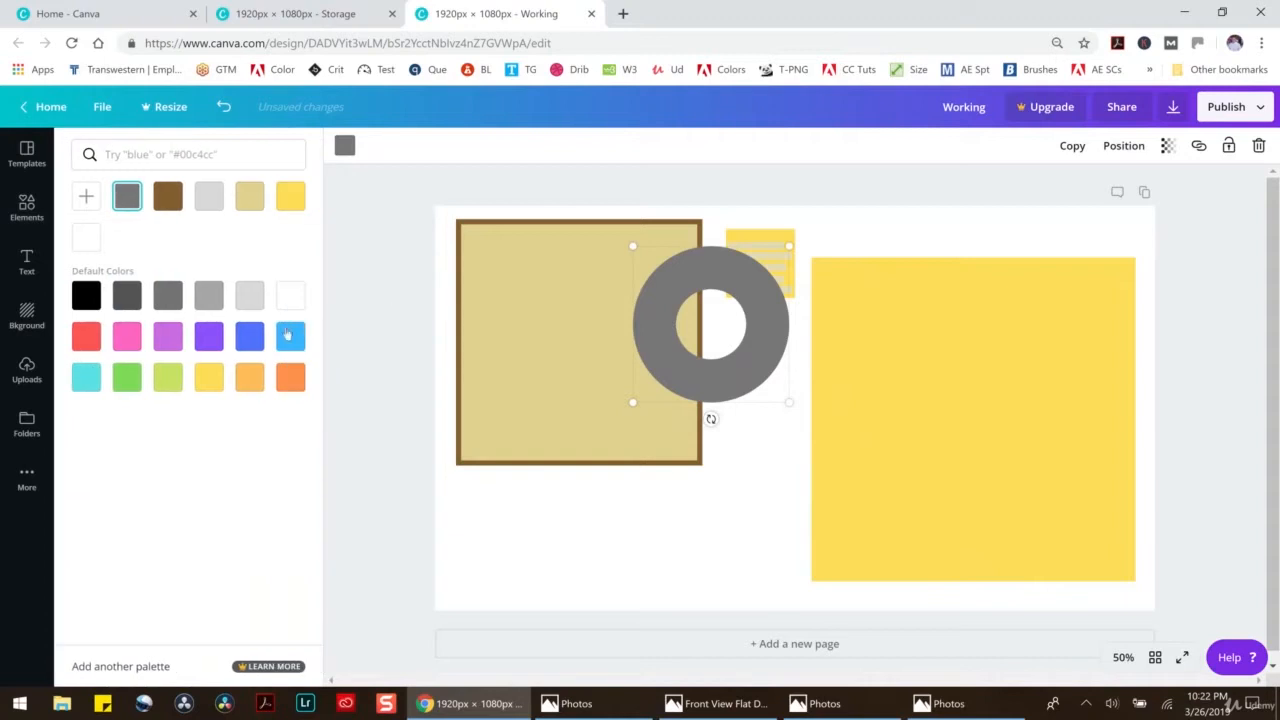
left_click(250, 295)
left_click_drag(769, 289, 1016, 336)
left_click_drag(1051, 443, 1012, 402)
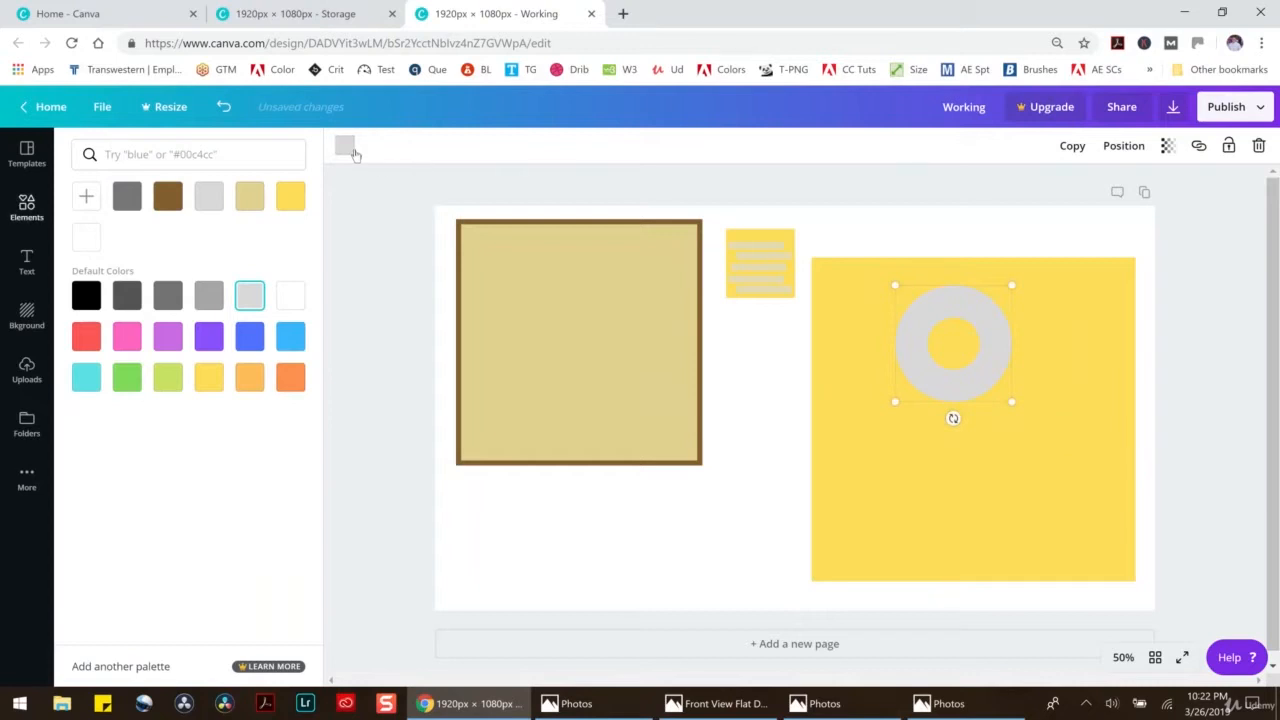
Add a square, reshape it into a vertical bar about 33 px wide and 420 px tall, and fill it with light gray
left_click(27, 207)
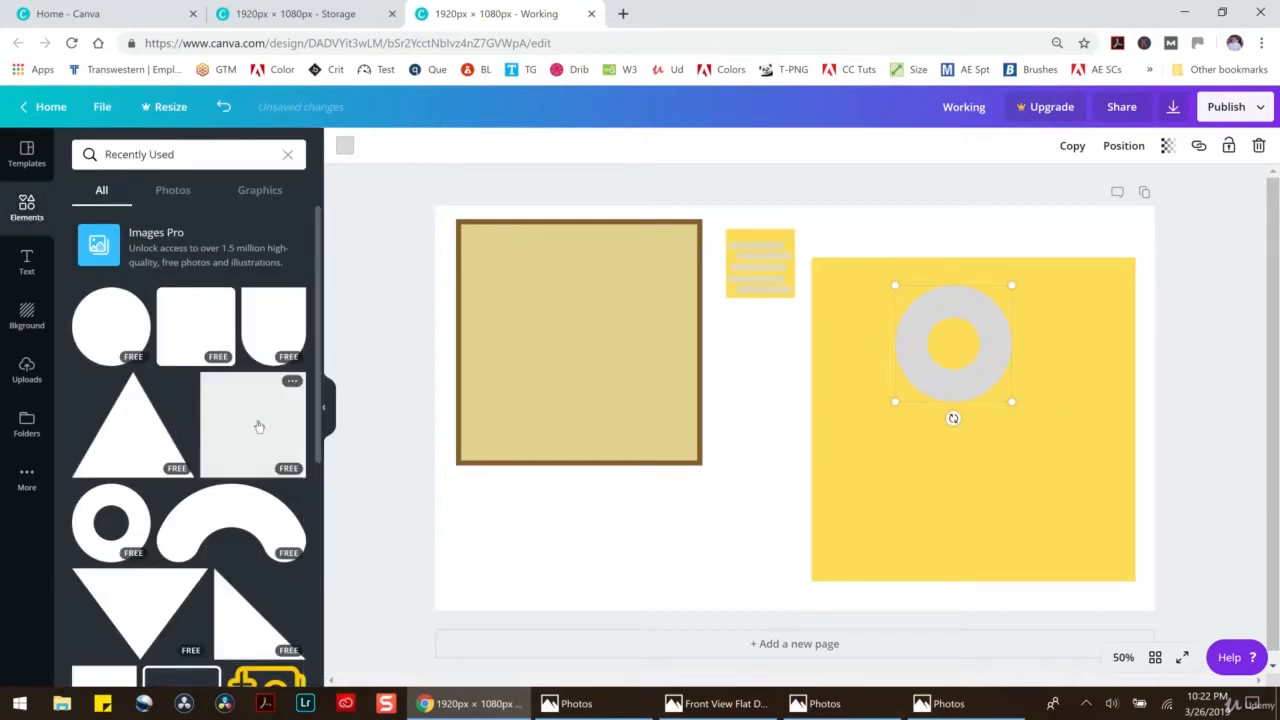
left_click(257, 423)
left_click_drag(884, 409, 656, 371)
left_click_drag(643, 257, 569, 408)
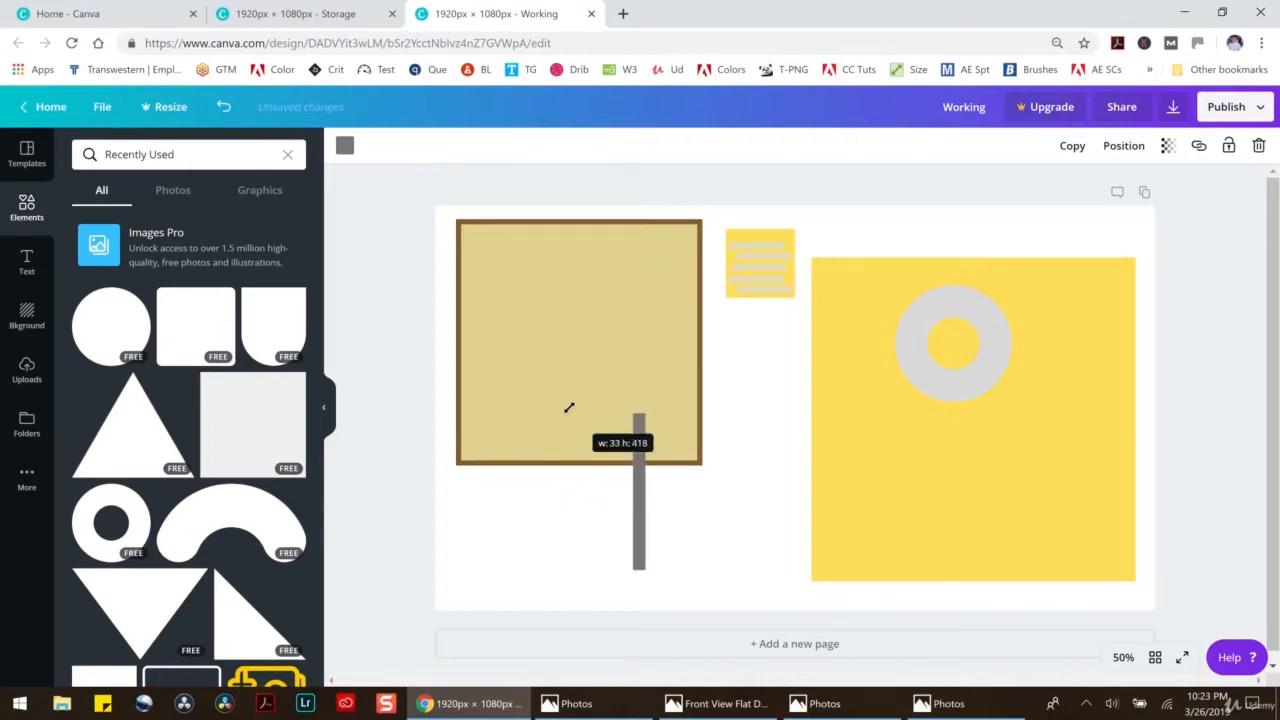
left_click(344, 145)
left_click(250, 300)
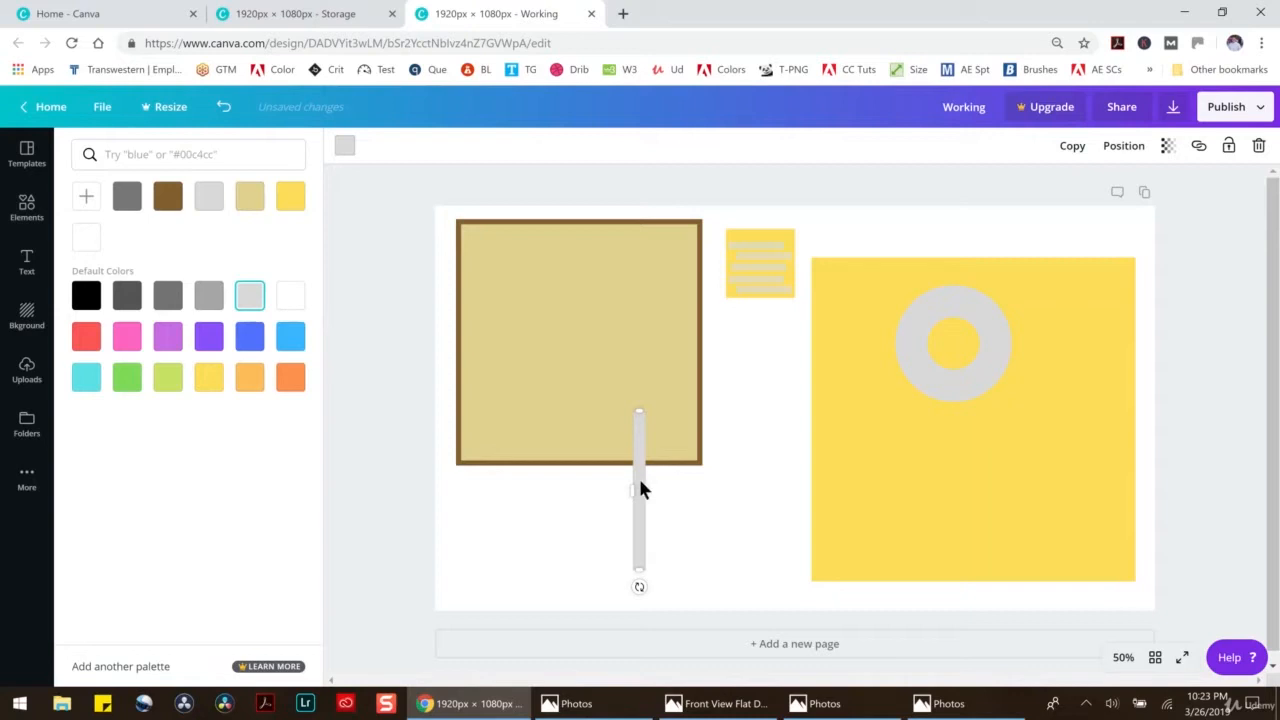
Move the gray bar onto the yellow square and tilt it against the ring's lower left as a magnifying glass handle
left_click_drag(639, 471, 934, 429)
left_click(988, 372)
left_click_drag(988, 372, 1014, 394)
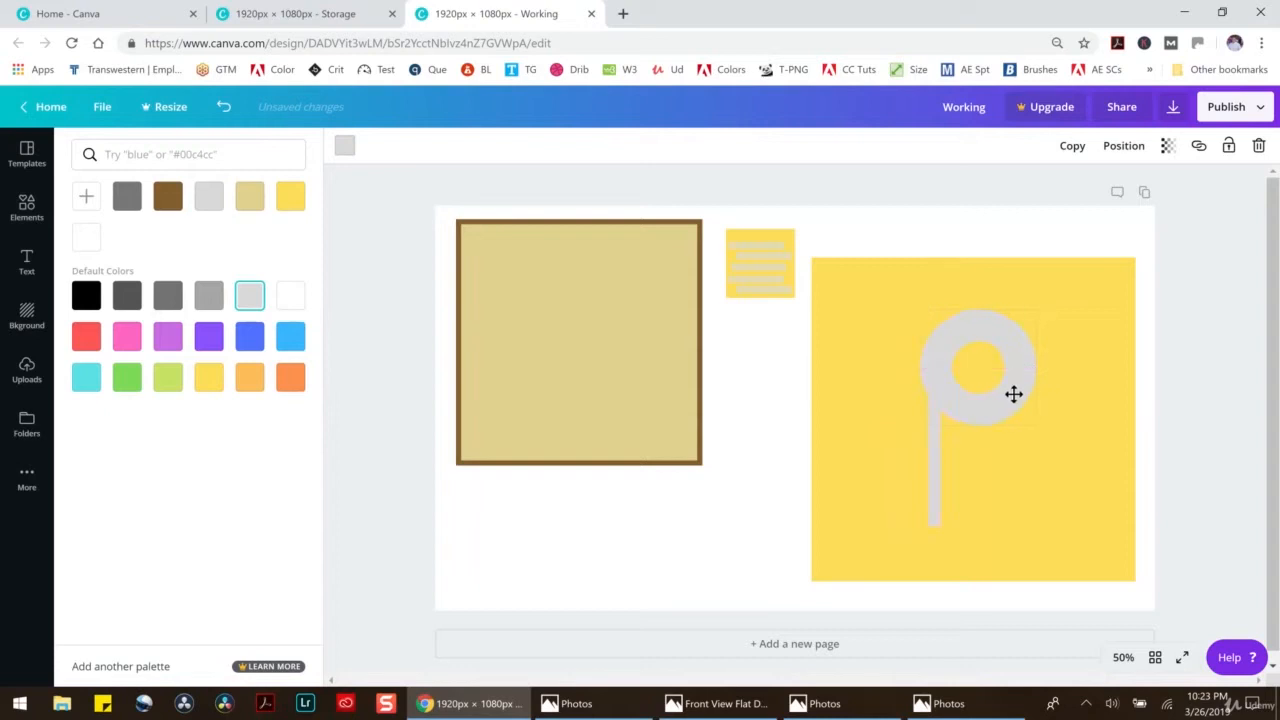
left_click(931, 475)
left_click_drag(933, 542, 883, 531)
left_click_drag(940, 437, 911, 434)
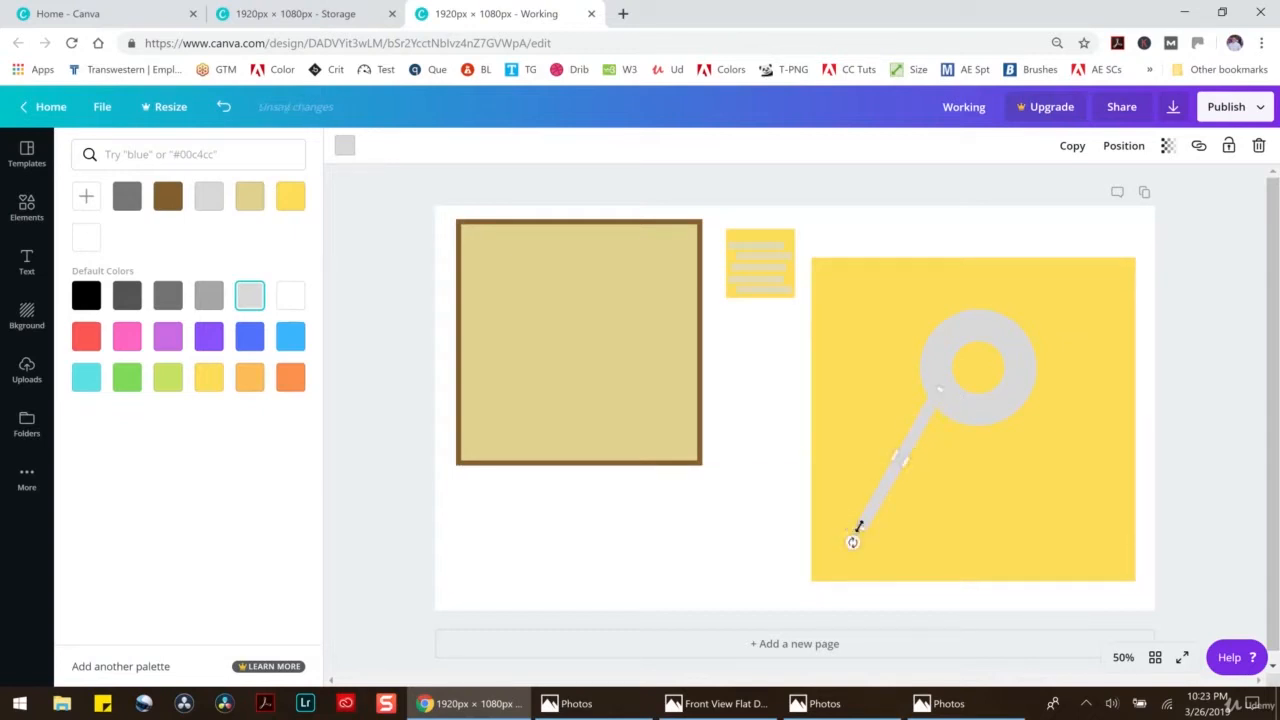
Shorten the tilted gray bar and place a copy of the ring at its lower end
left_click_drag(862, 526, 893, 468)
left_click(995, 405)
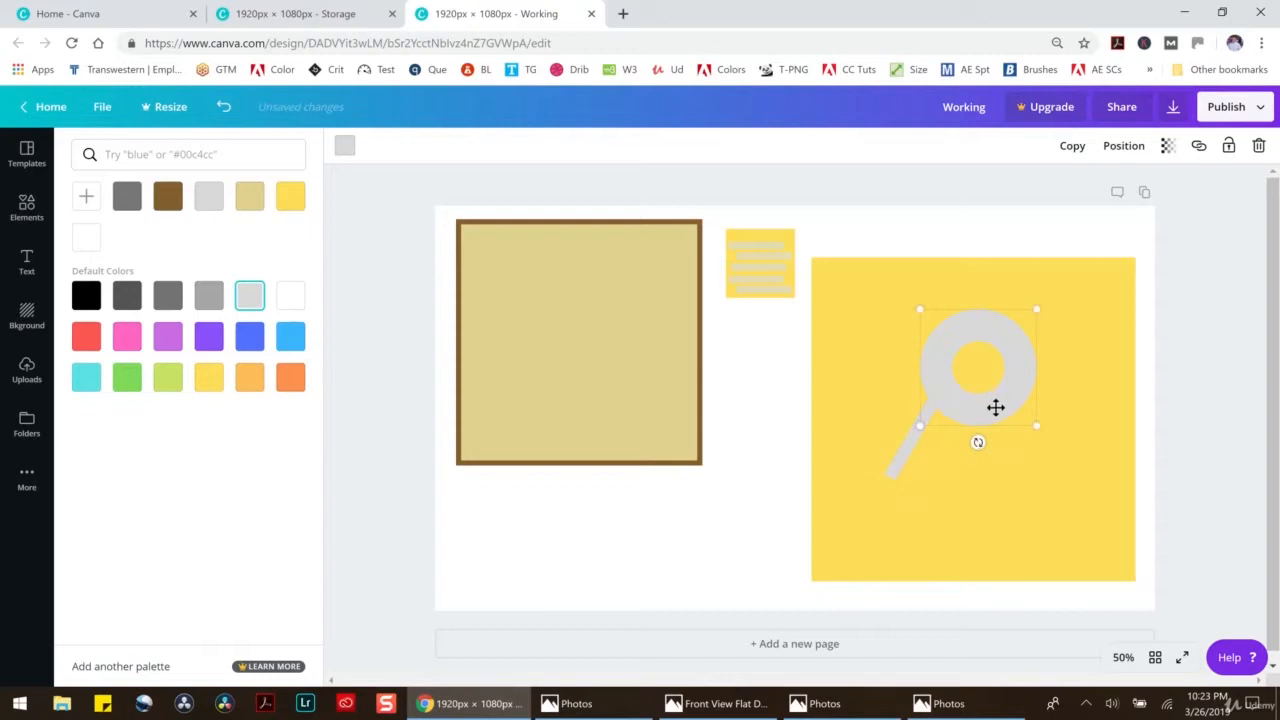
left_click_drag(988, 420, 891, 543)
Duplicate the bar, tilt the copy down from the upper ring's lower right, and place a third ring at its lower end
left_click(922, 434)
key("ctrl+d")
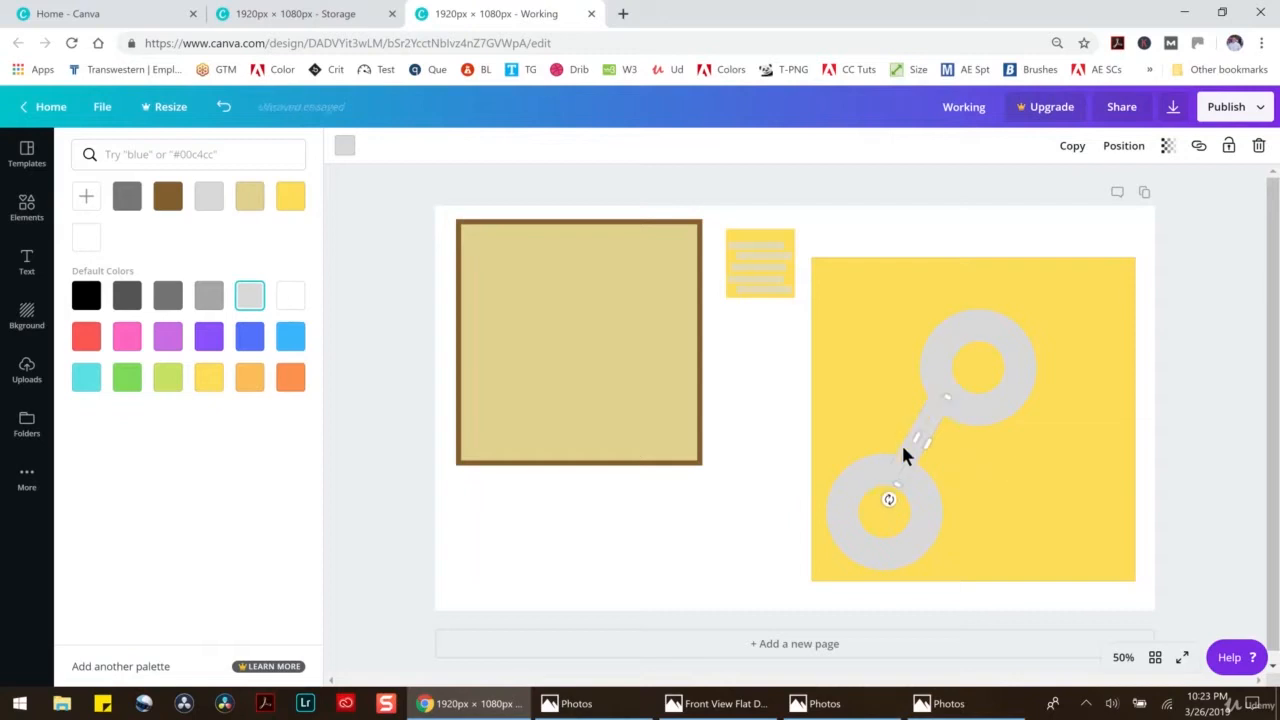
left_click_drag(890, 498, 969, 488)
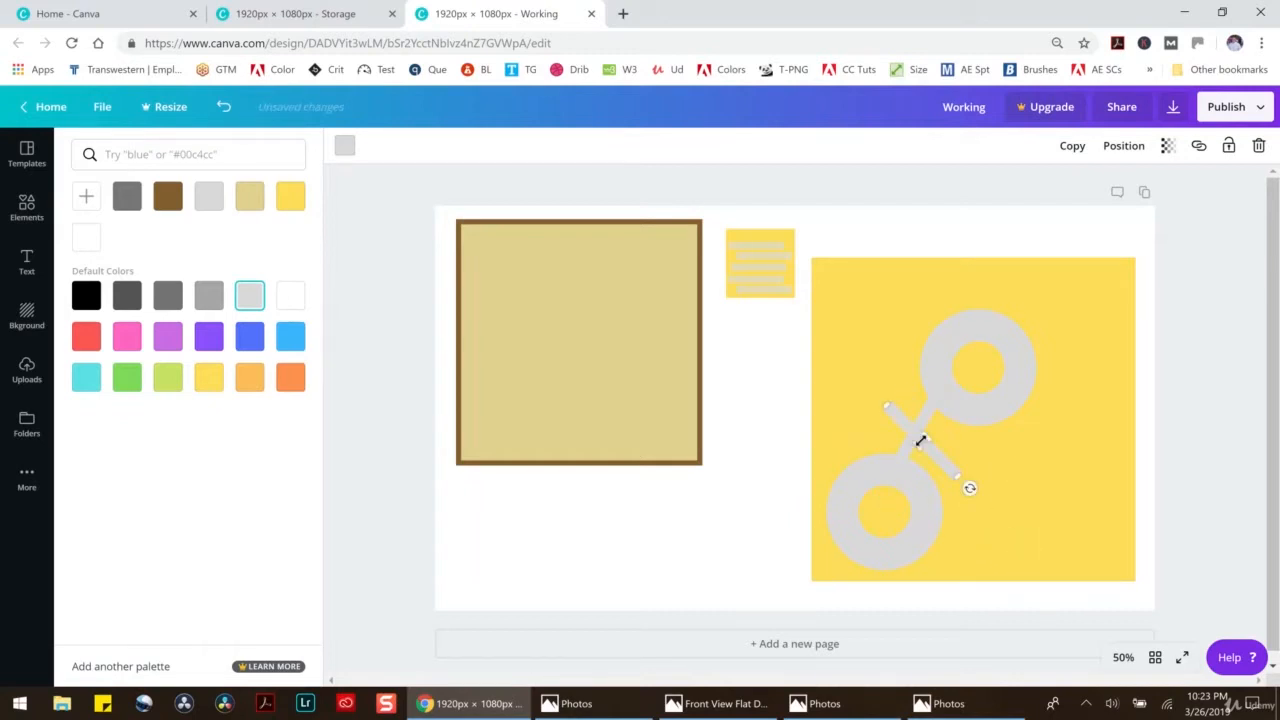
left_click_drag(901, 421, 1063, 527)
left_click(1011, 368)
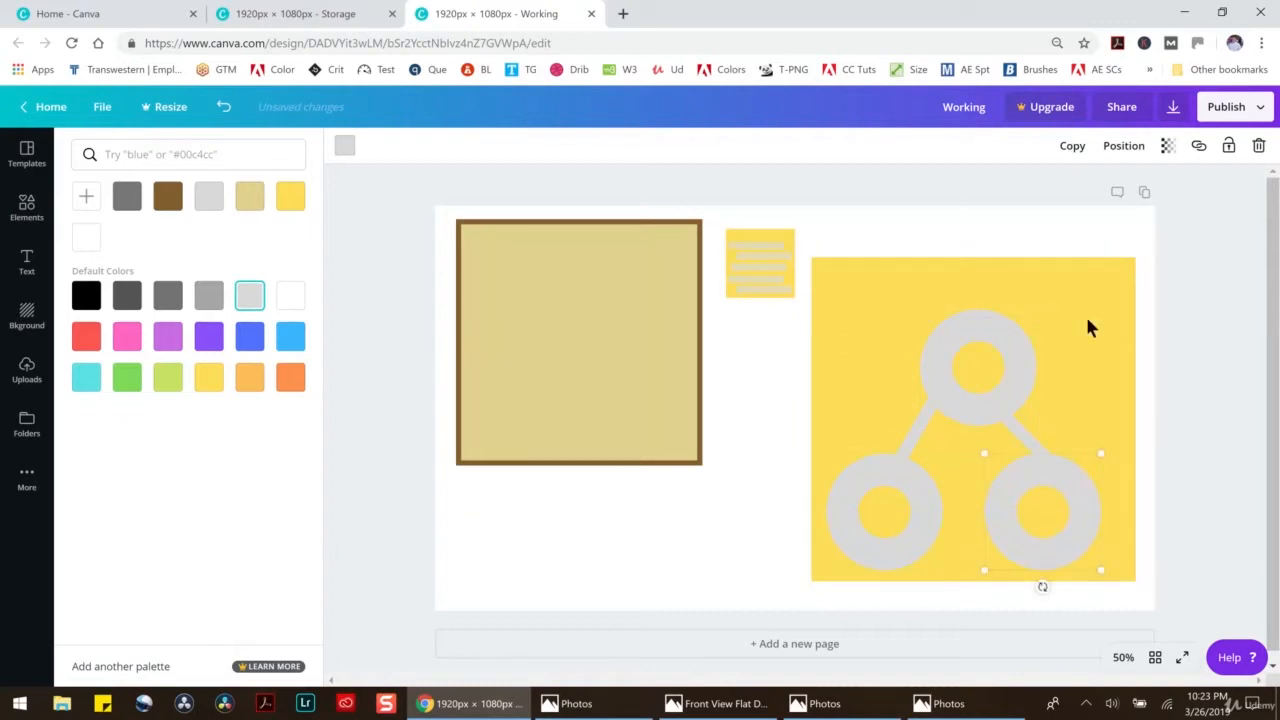
left_click(1067, 238)
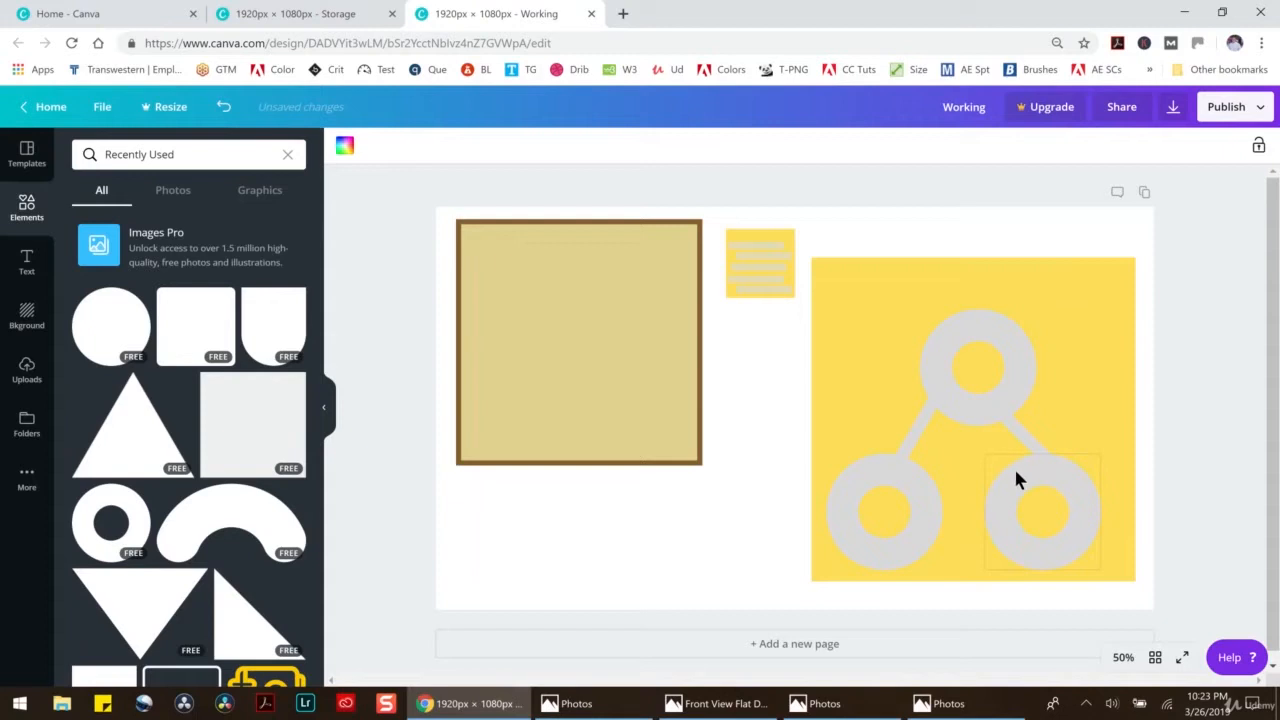
Fill the upper ring and the left connecting bar with dark gray
left_click(975, 390)
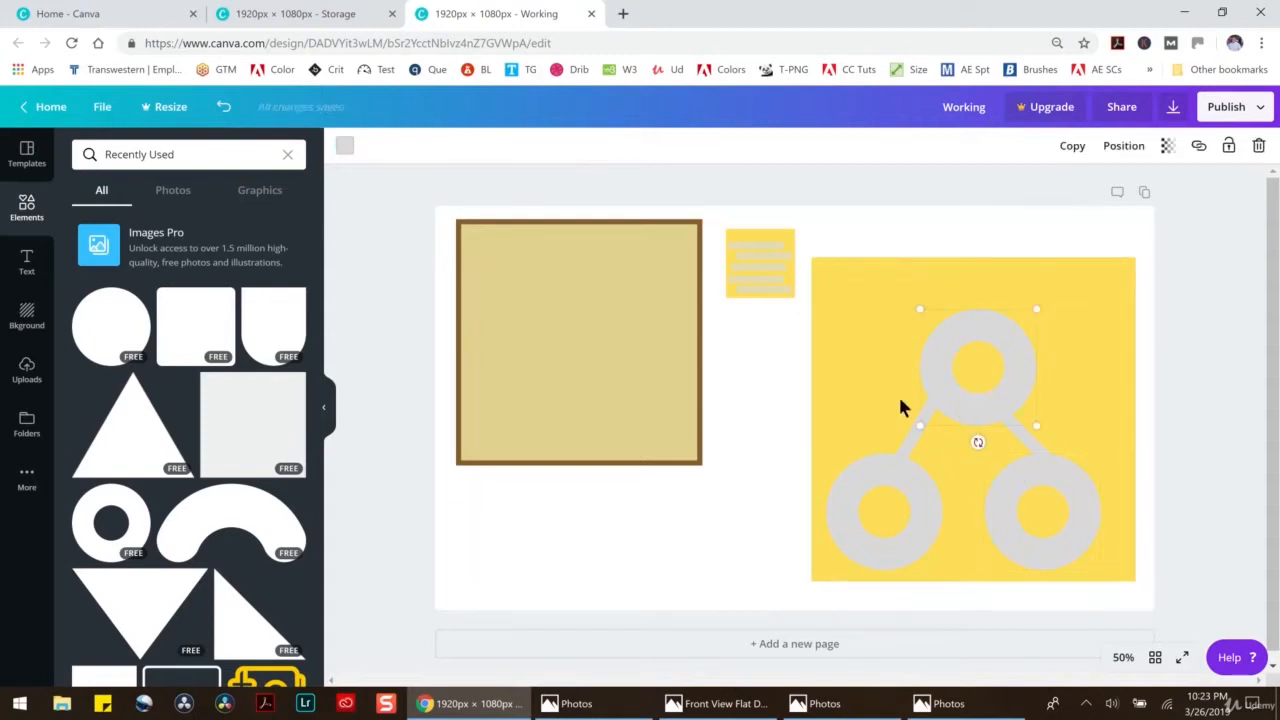
left_click(1166, 146)
mouse_move(1130, 185)
left_mouse_down()
mouse_move(1078, 194)
mouse_move(1138, 190)
left_mouse_up()
left_click(348, 147)
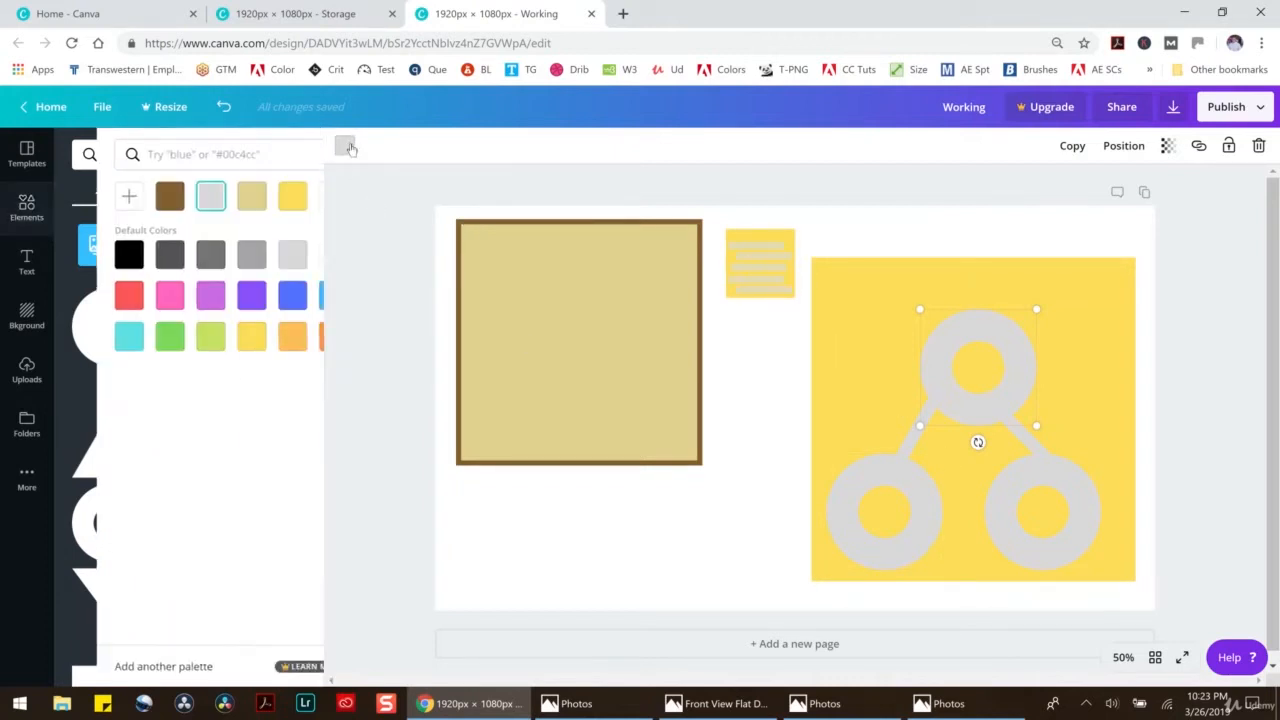
left_click(127, 254)
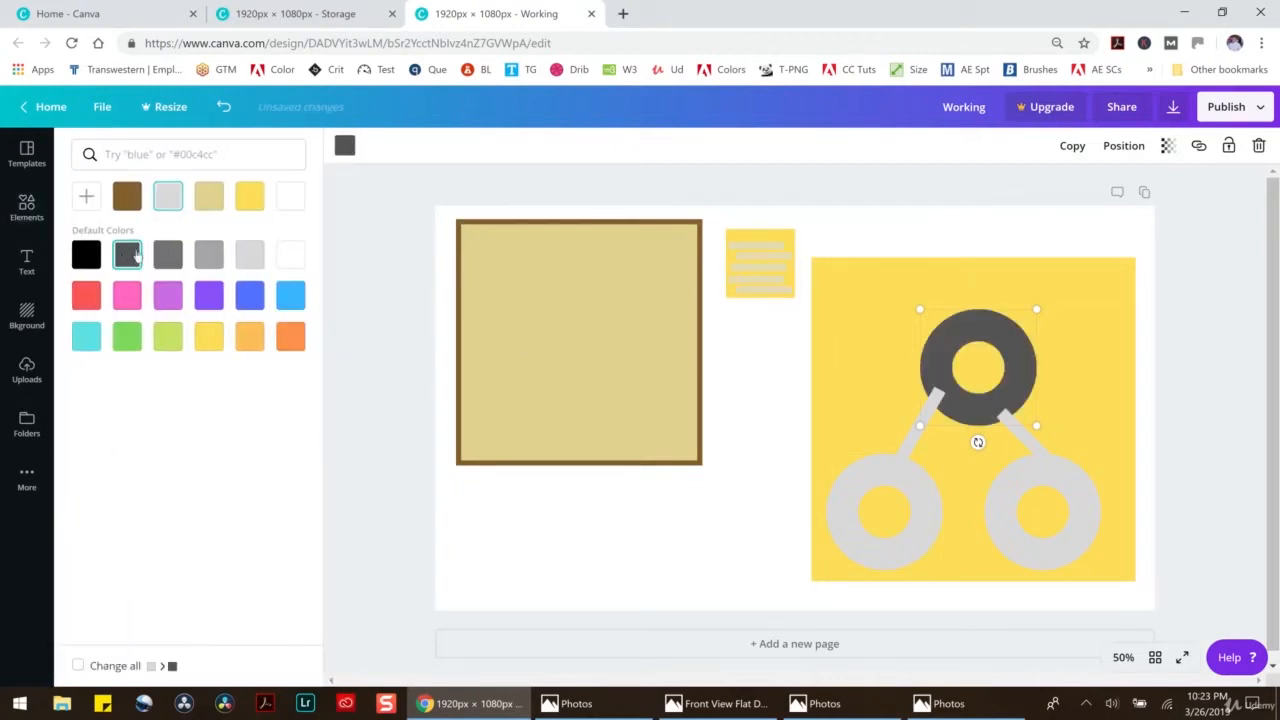
left_click(908, 449)
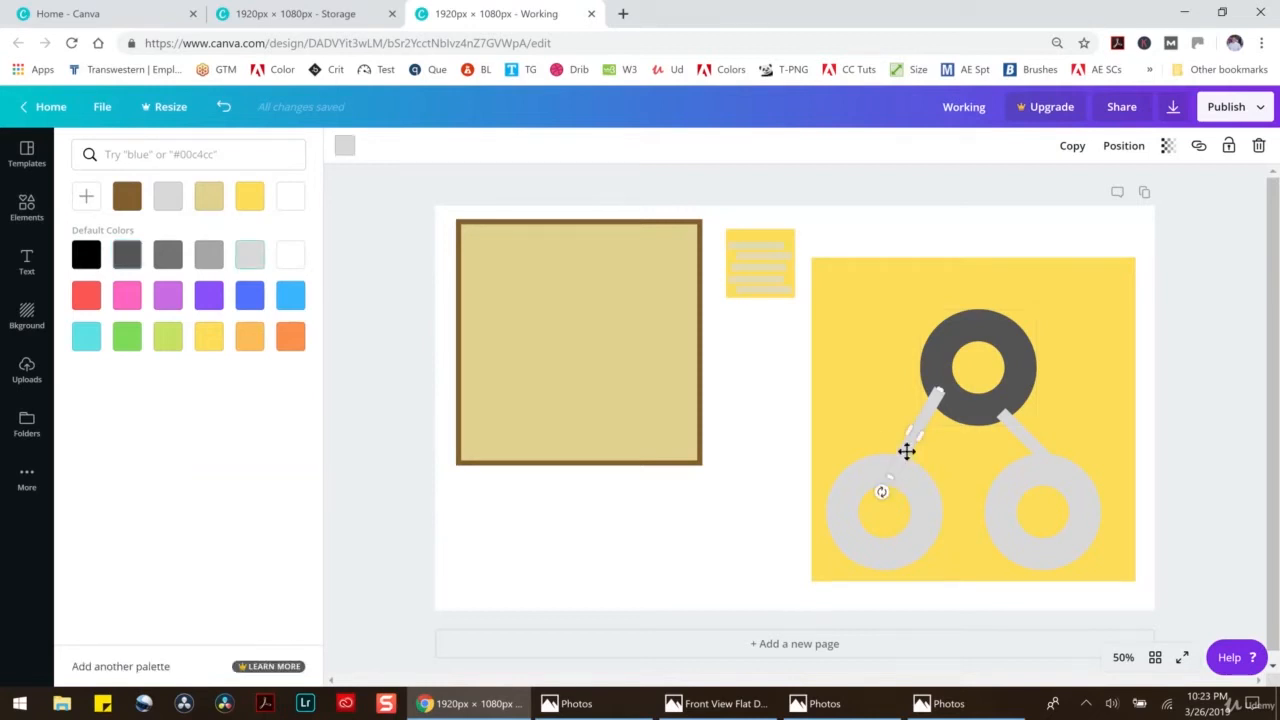
left_click(346, 145)
left_click(344, 147)
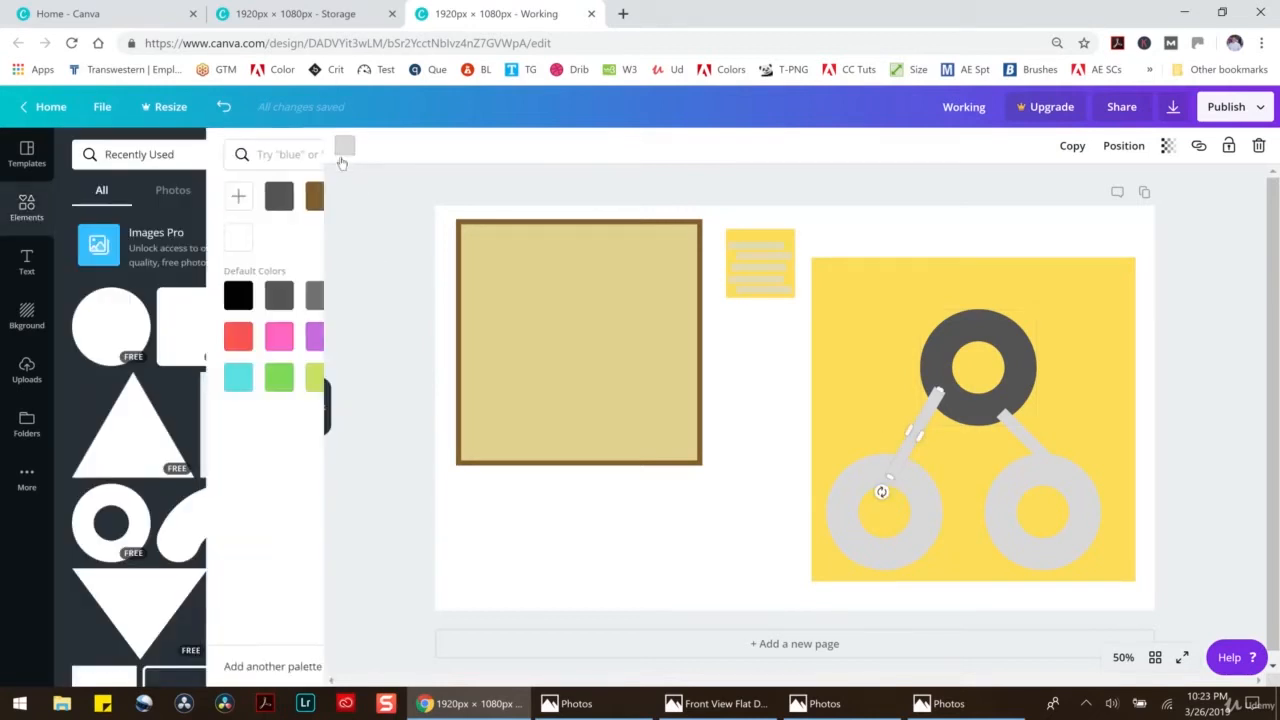
left_click(127, 295)
Fill both lower rings and the right connecting bar with dark gray
left_click(895, 515)
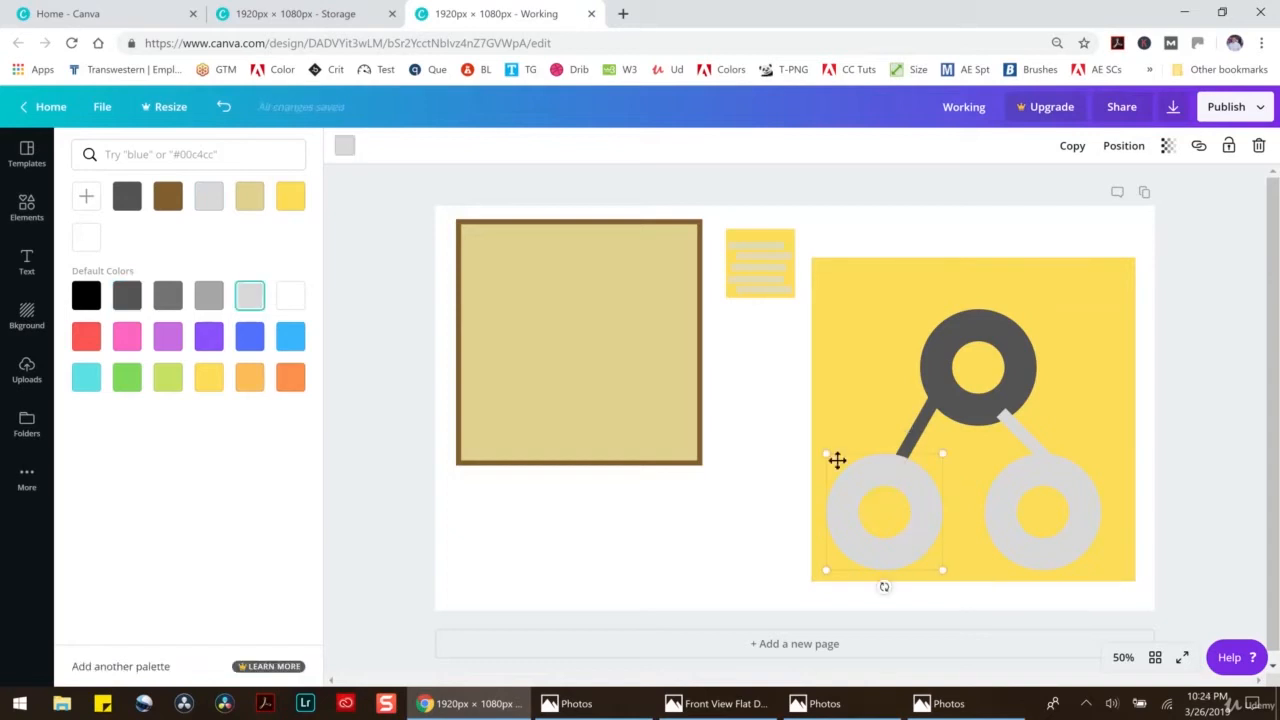
left_click(129, 300)
left_click(1037, 469)
left_click(133, 302)
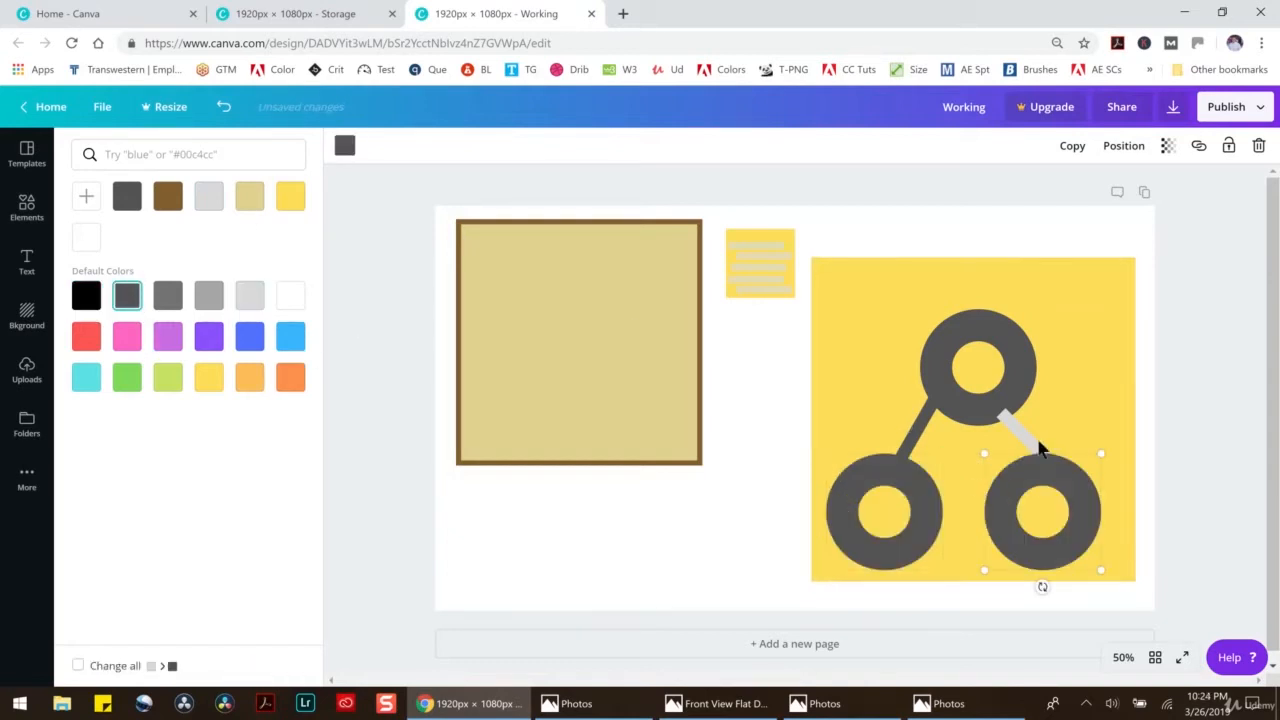
left_click(1034, 443)
left_click(114, 309)
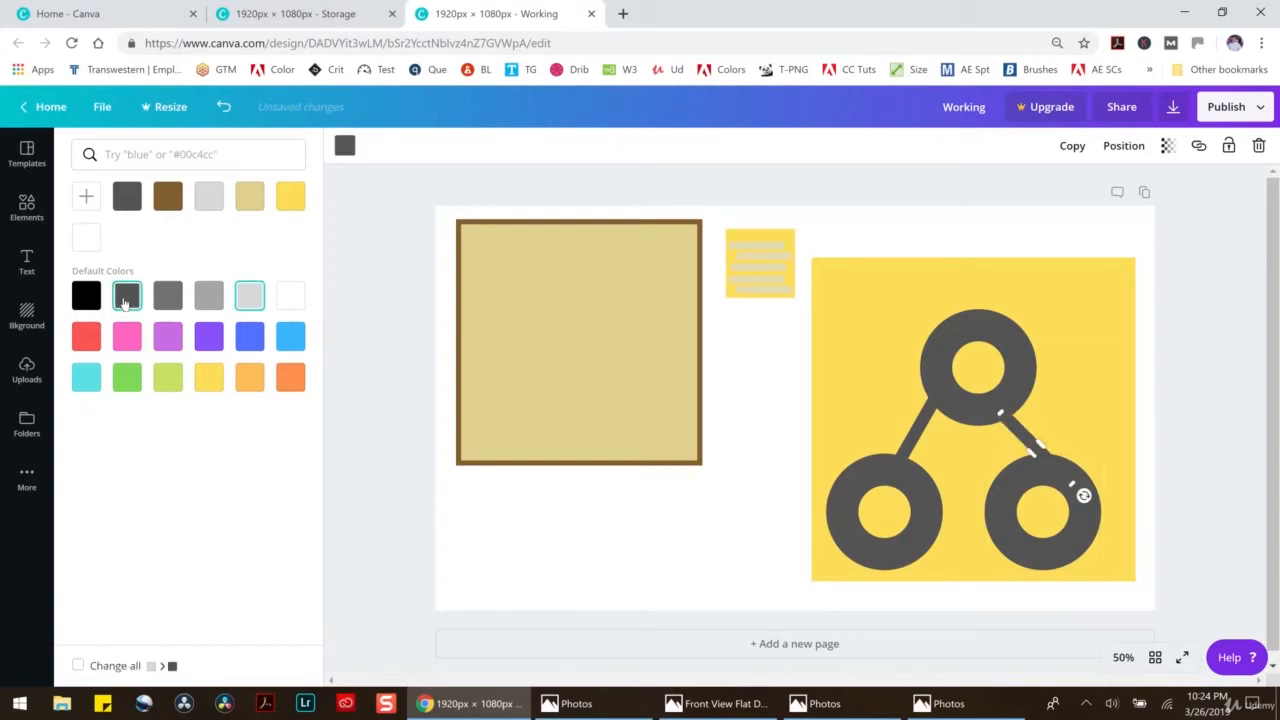
Select the large yellow square with all its rings and bars and scale them down slightly together
left_click(1199, 380)
left_click_drag(826, 238, 1110, 558)
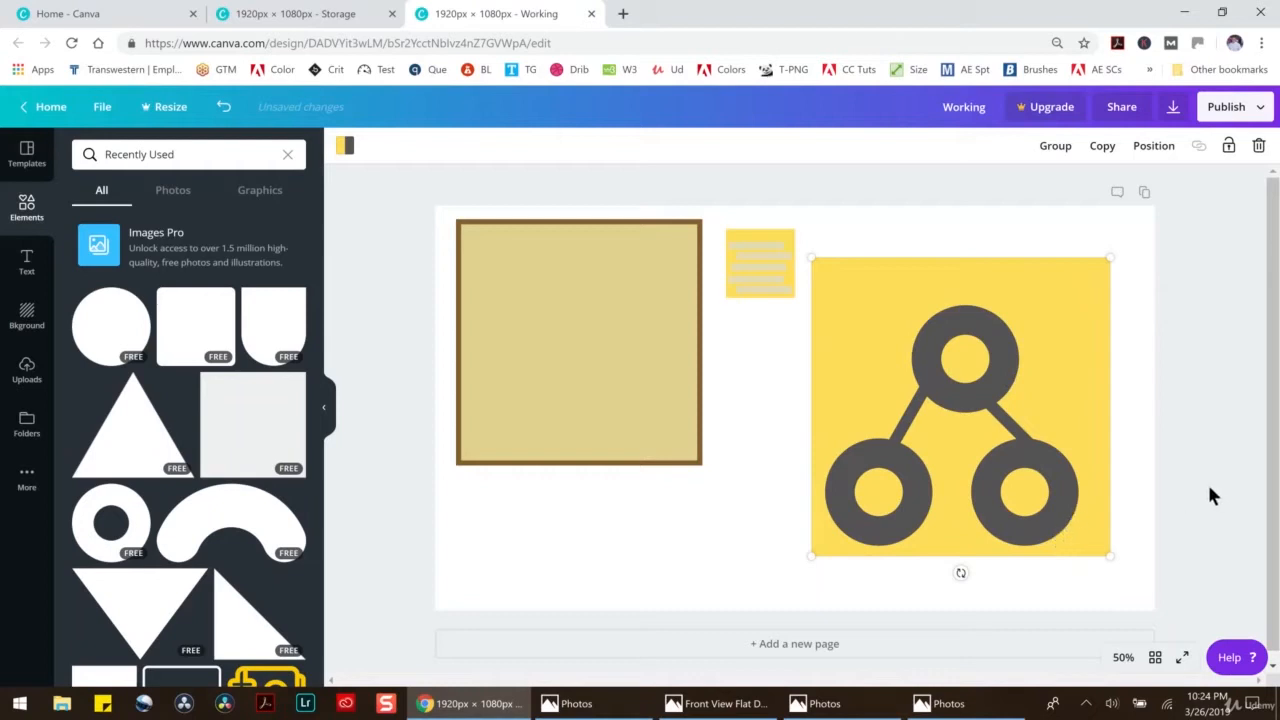
Set the transparency of the upper ring and the lower right ring to 71 and of the right bar to 70
left_click(955, 388)
left_click(1167, 146)
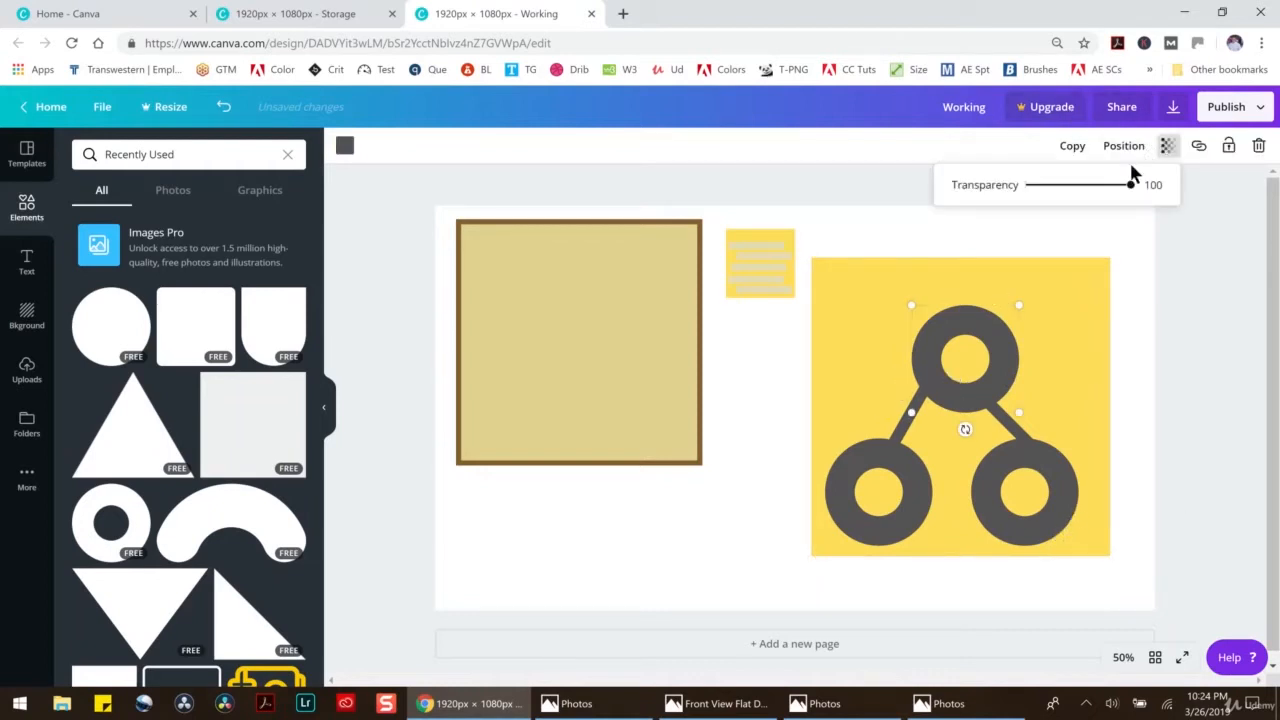
left_click_drag(1131, 185, 1102, 192)
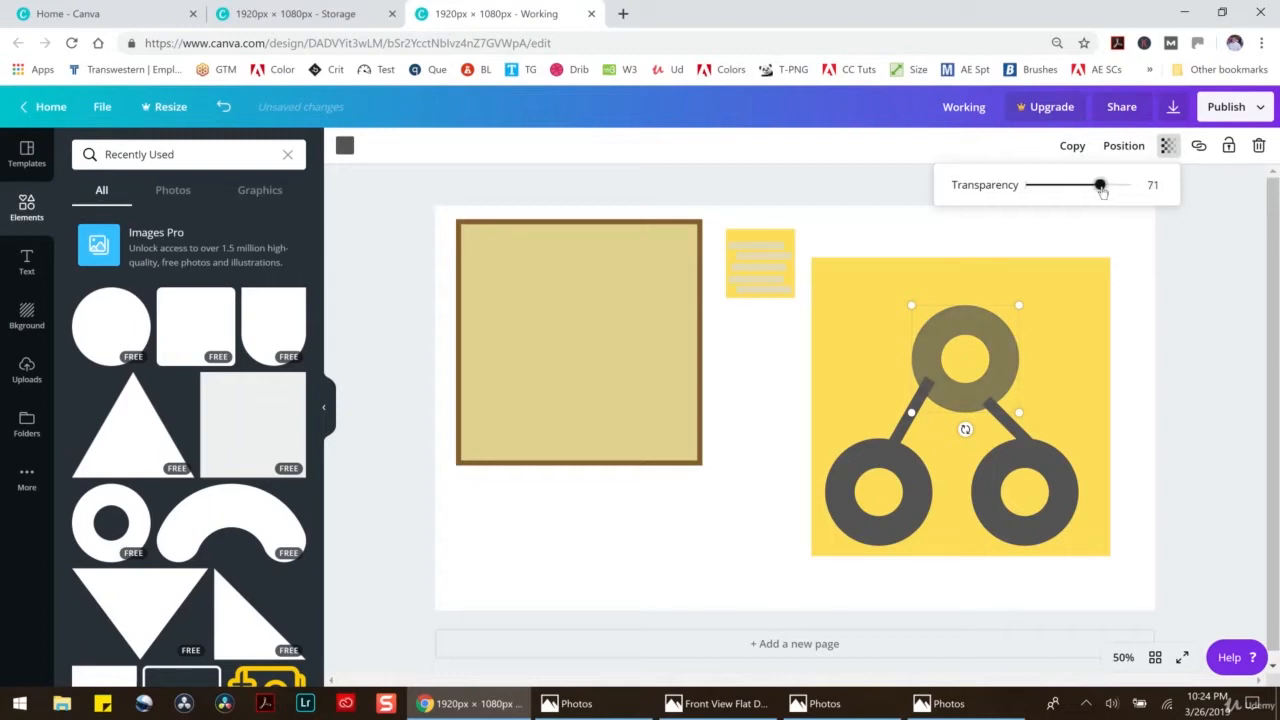
left_click(1045, 455)
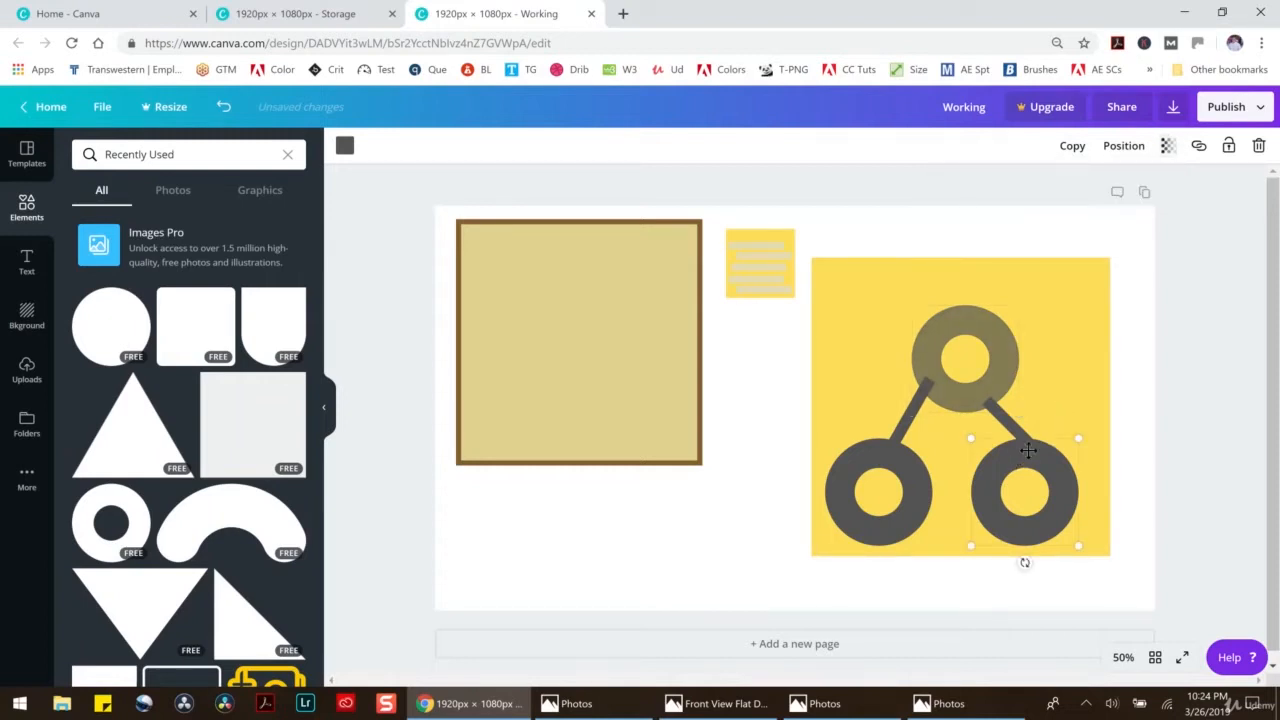
left_click(1167, 146)
left_click_drag(1131, 185, 1102, 196)
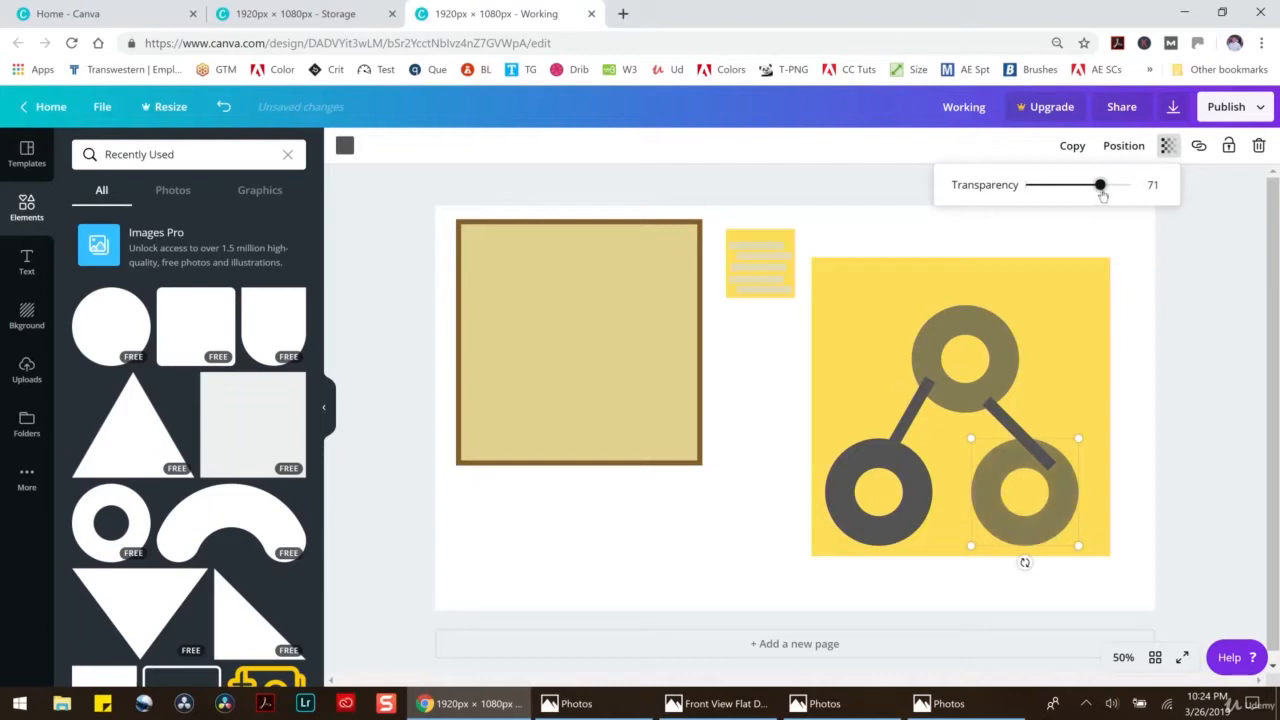
left_click(1016, 441)
left_click(1166, 146)
left_click_drag(1130, 193, 1103, 194)
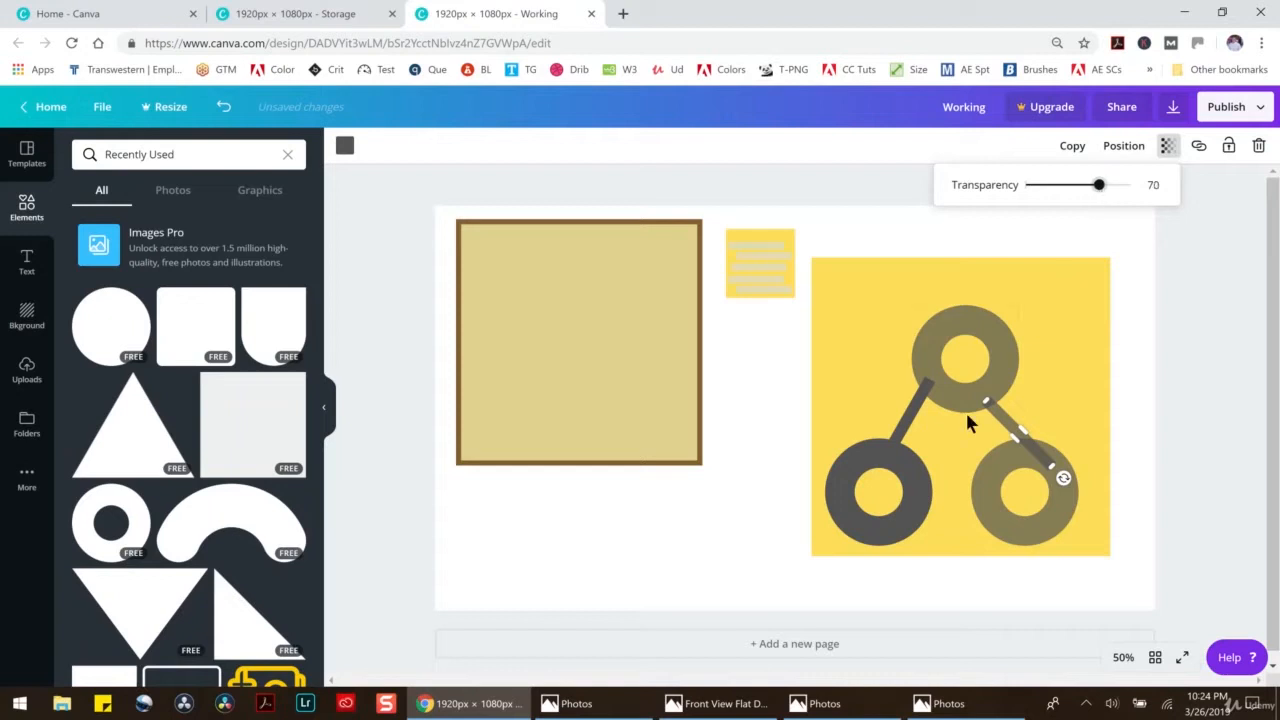
Set the transparency of the left bar to 71 and of the lower left ring to 70
left_click(905, 430)
left_click(1166, 146)
left_click_drag(1130, 193, 1103, 194)
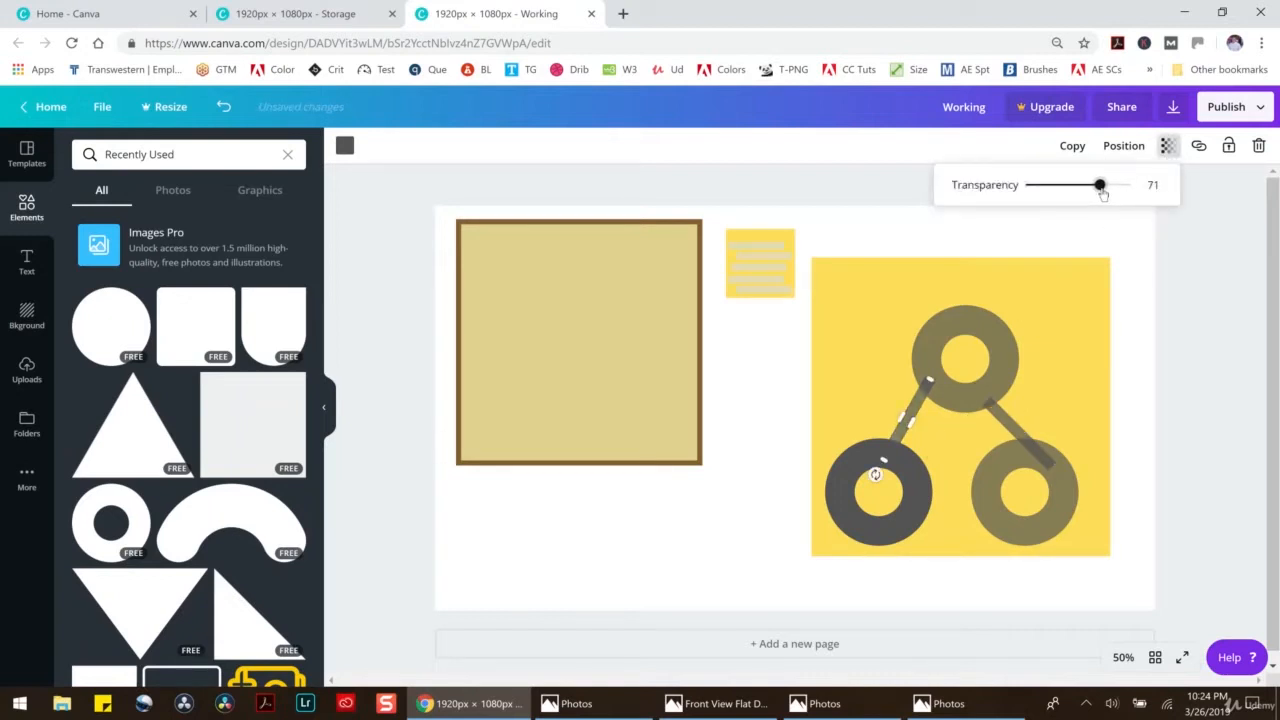
left_click(946, 487)
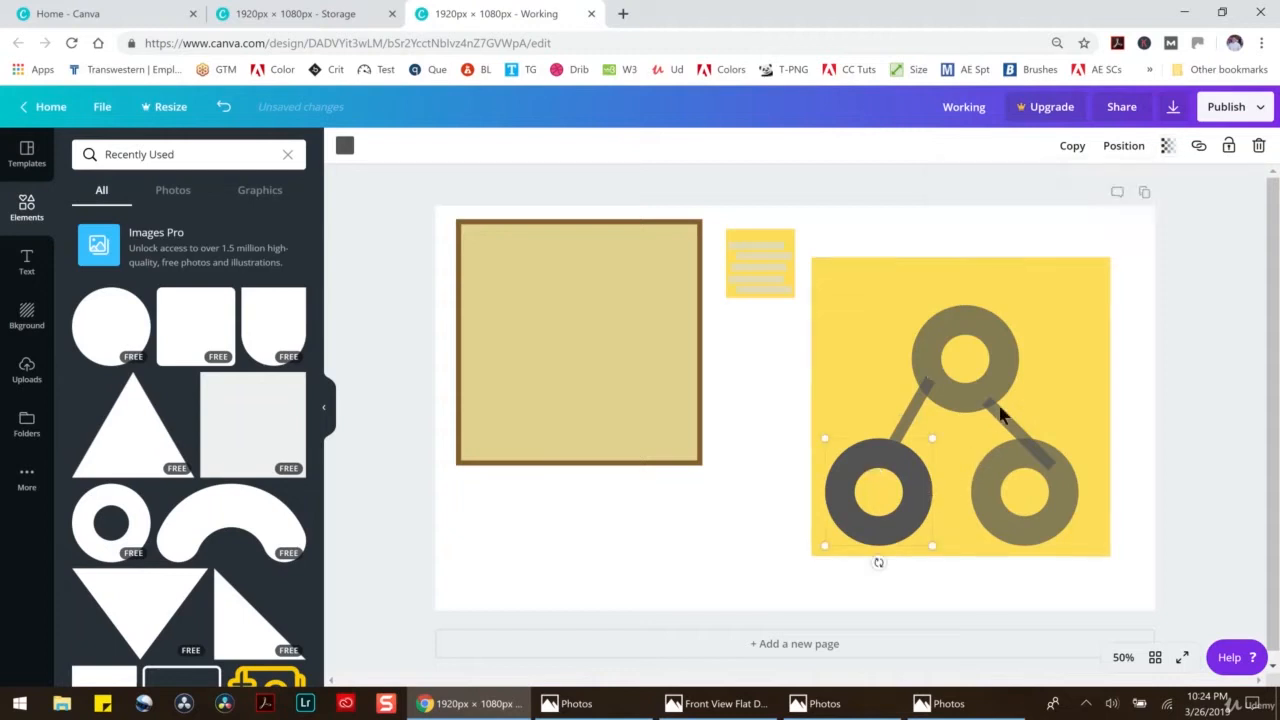
left_click(1166, 146)
left_click_drag(1130, 193, 1101, 193)
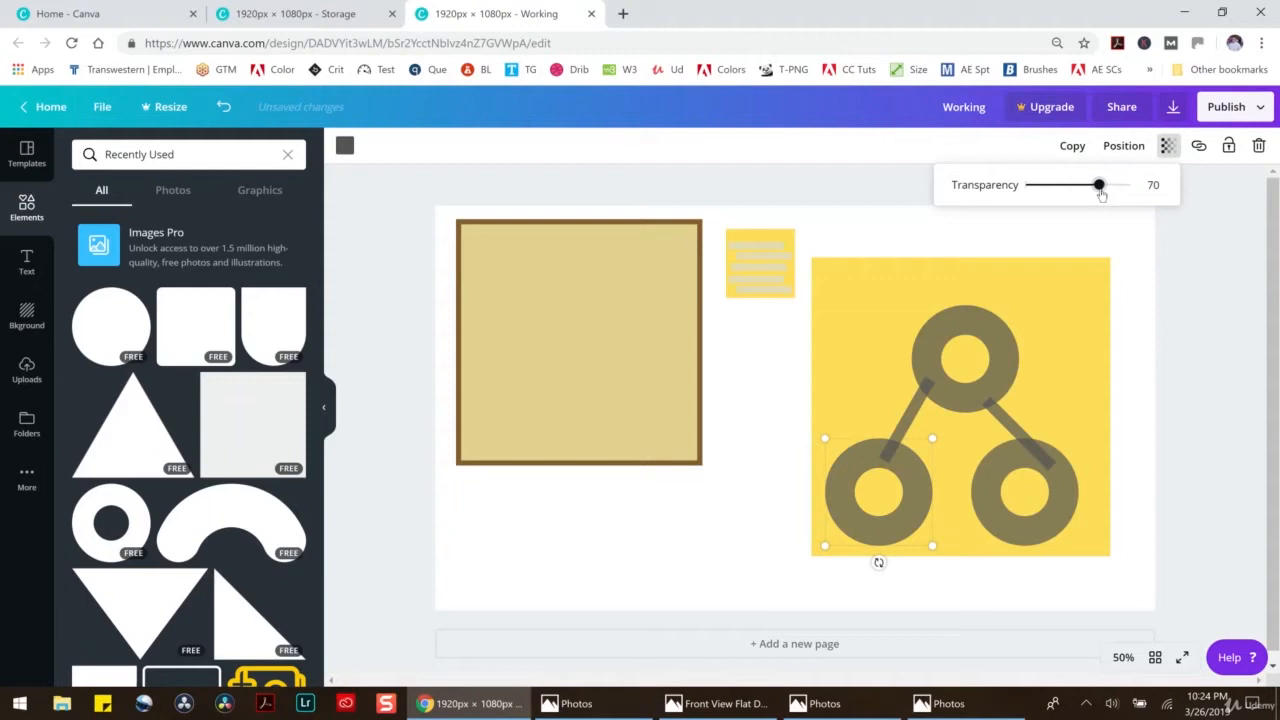
Group the yellow square with its rings and bars, shrink it to the text note's size and place it right beside that note
left_click(1209, 368)
left_click_drag(838, 226, 1152, 585)
left_click(1044, 146)
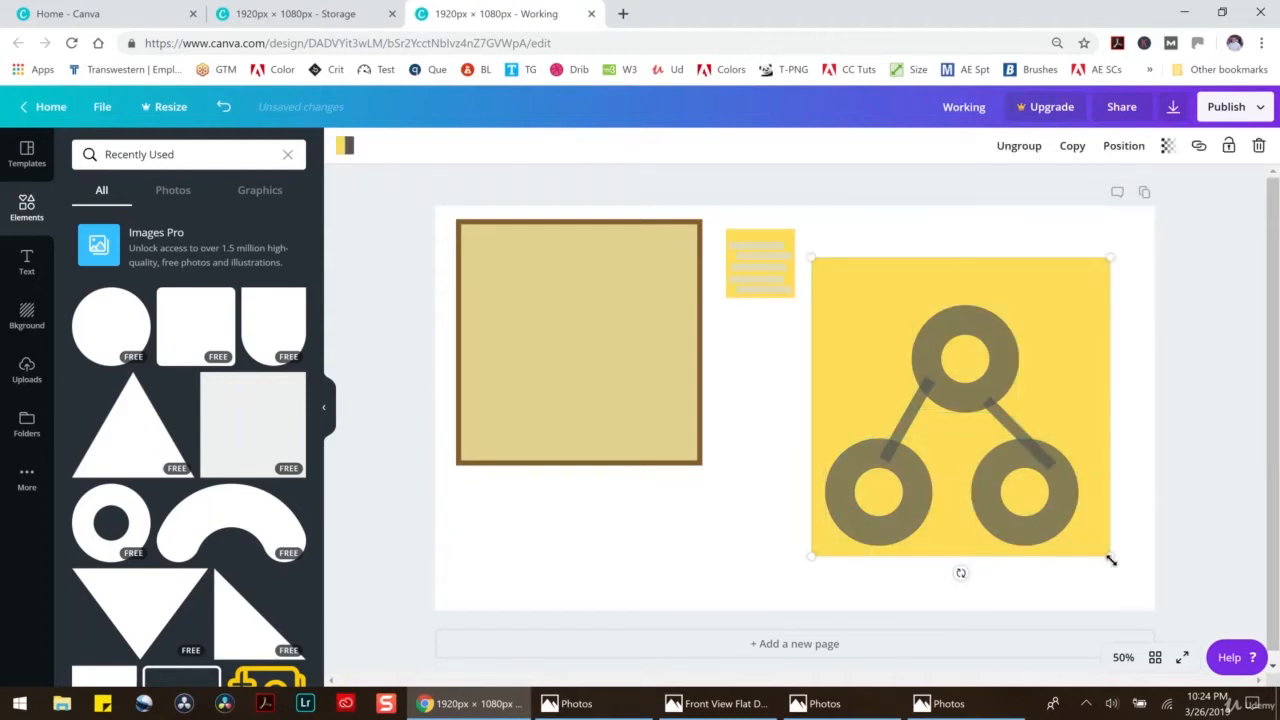
left_click_drag(1109, 557, 767, 252)
left_click_drag(794, 296, 855, 265)
left_click(934, 300)
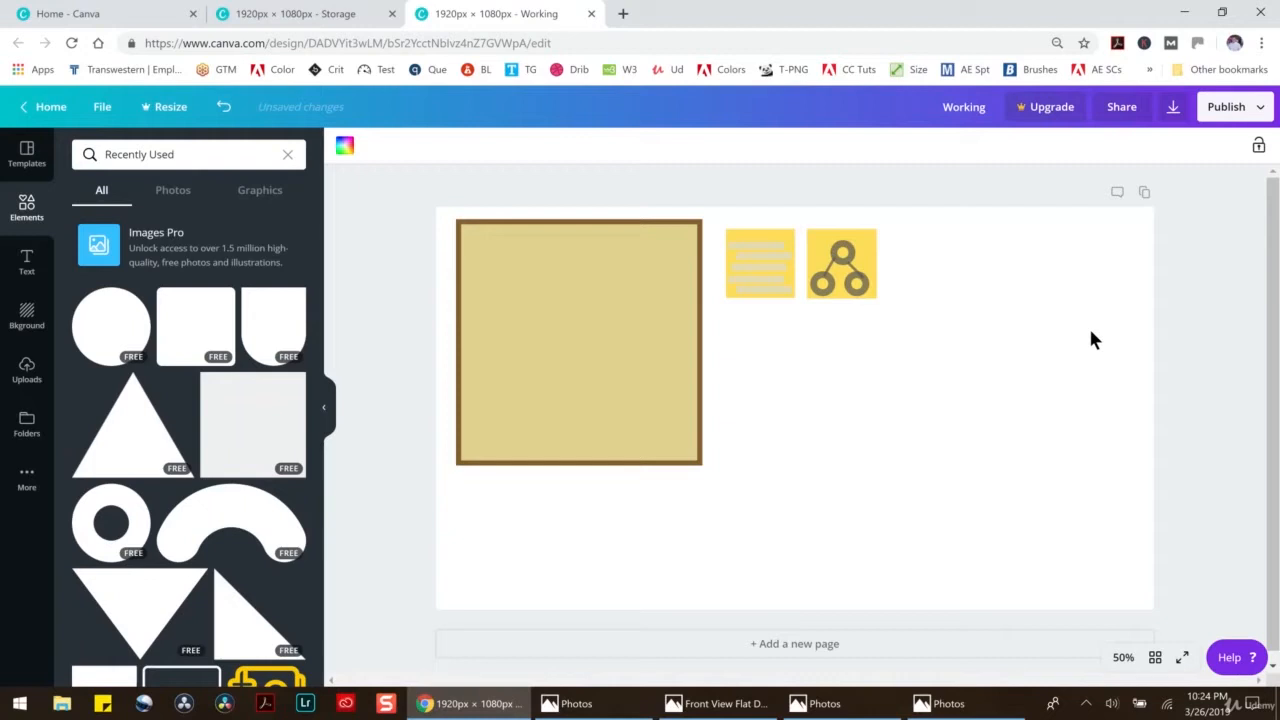
Add a square, scale it to about 688 px in the empty area below the small notes, and fill it with light gray
left_click(244, 426)
left_click_drag(832, 398, 1008, 414)
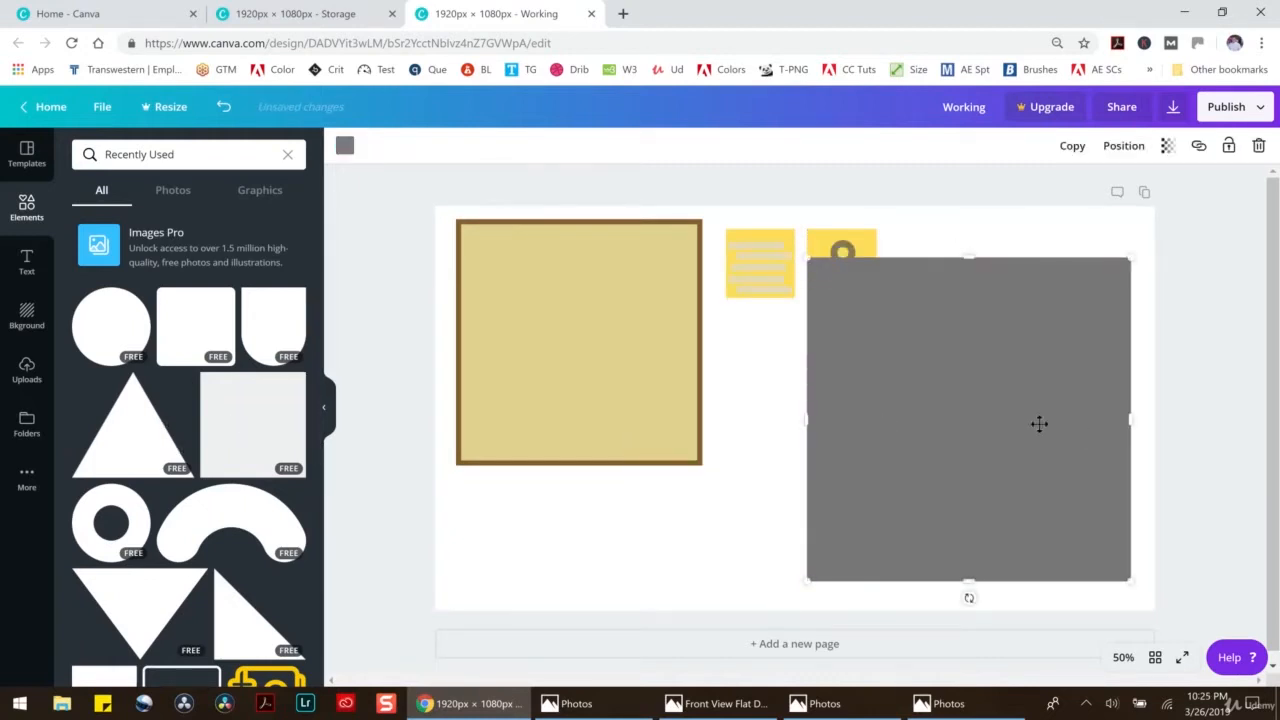
left_click_drag(1124, 270, 1080, 340)
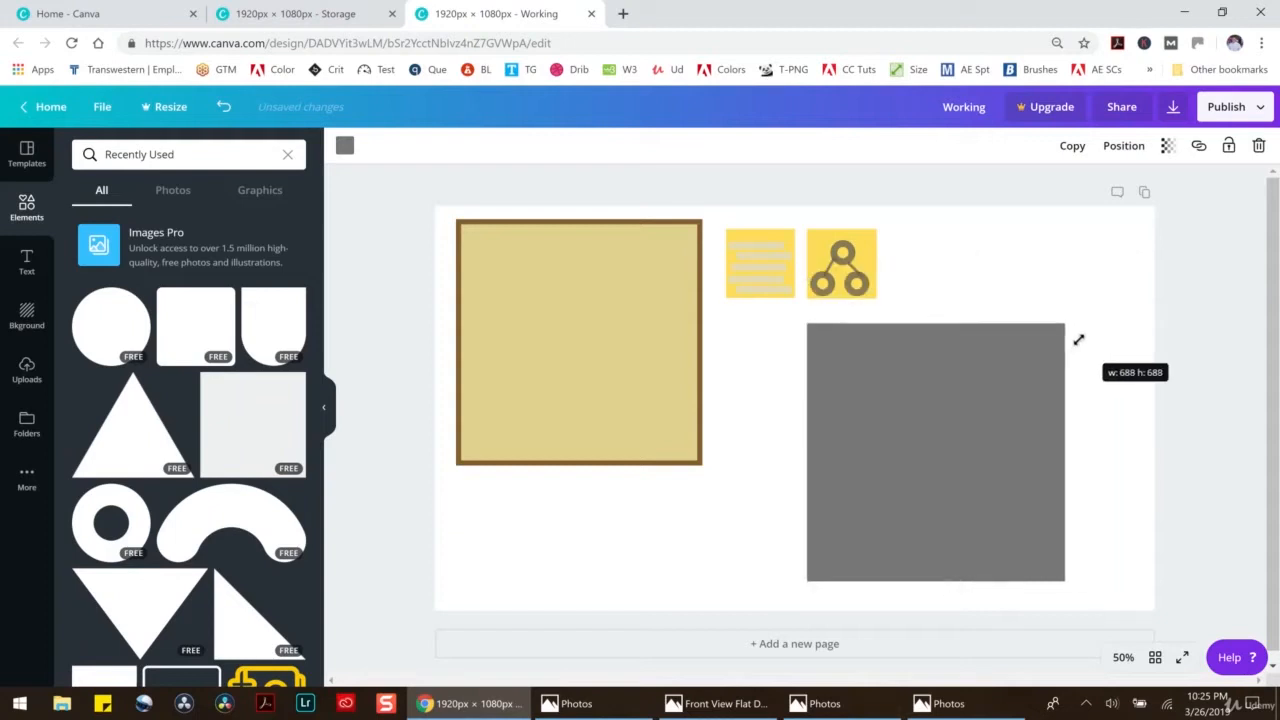
left_click_drag(951, 449, 1011, 449)
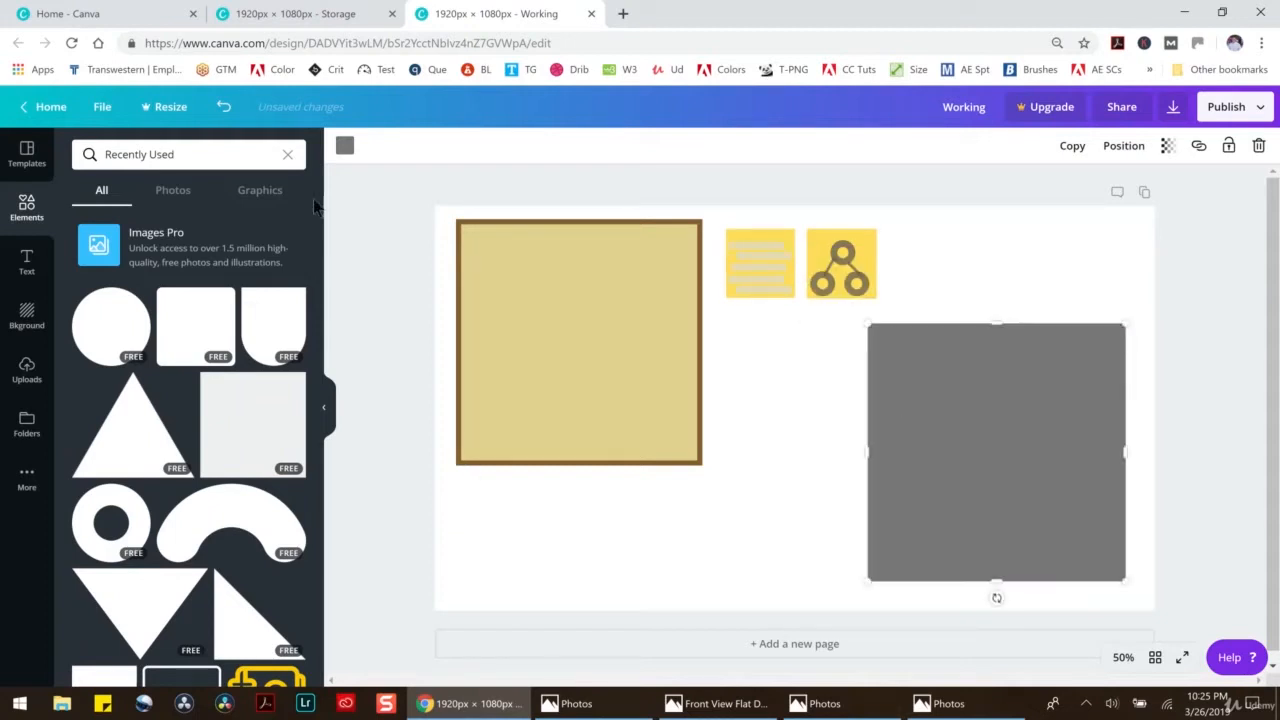
left_click(345, 146)
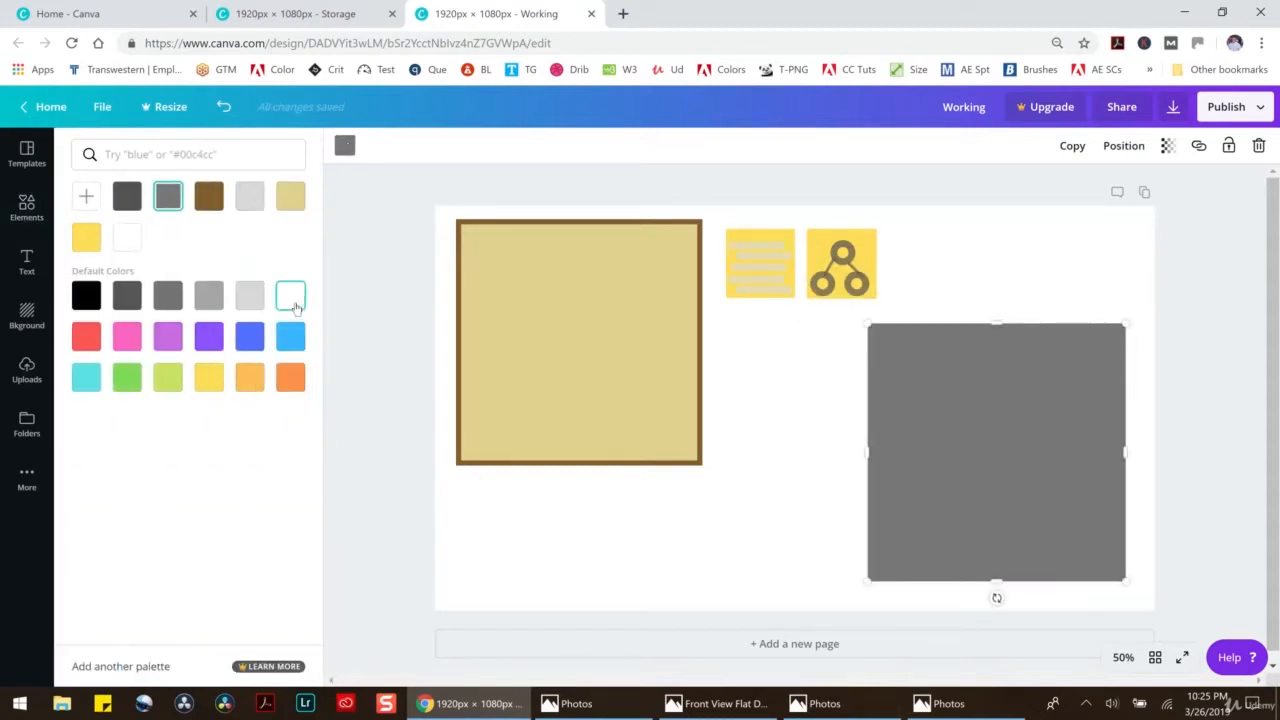
left_click(252, 297)
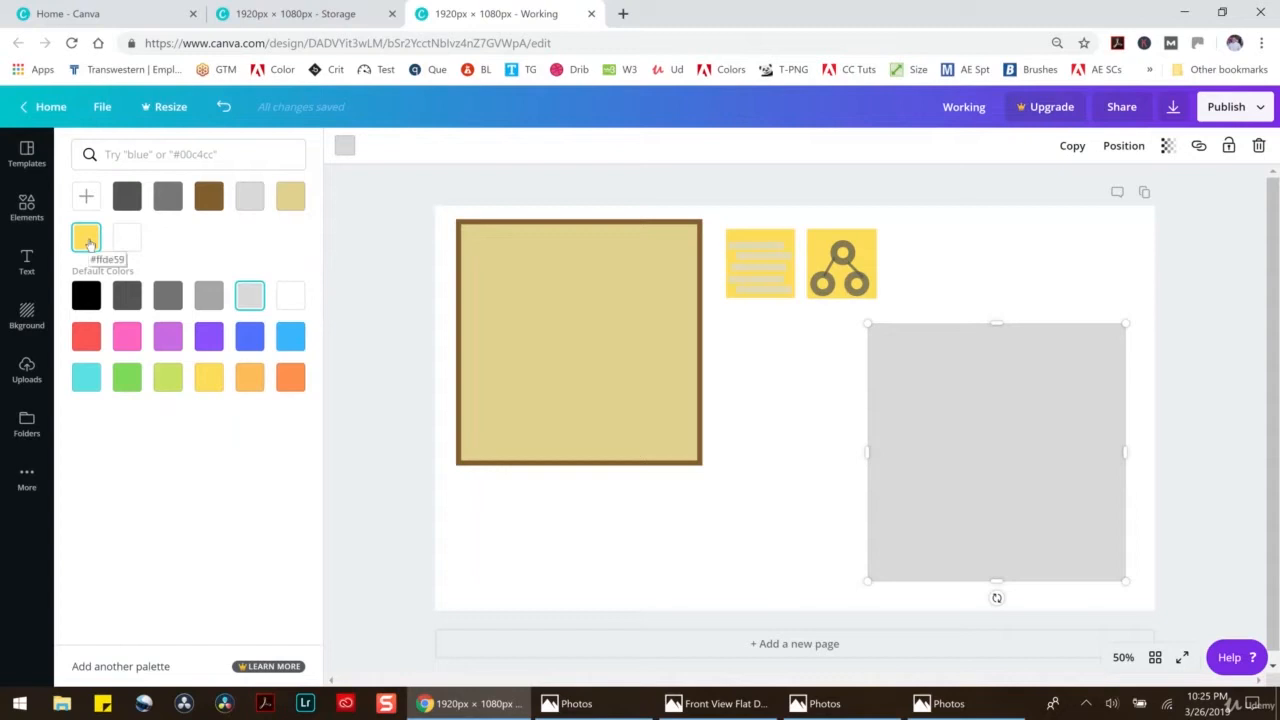
Add a circle, place it on the upper middle of the light gray square and fill it with yellow #ffde59
left_click(340, 148)
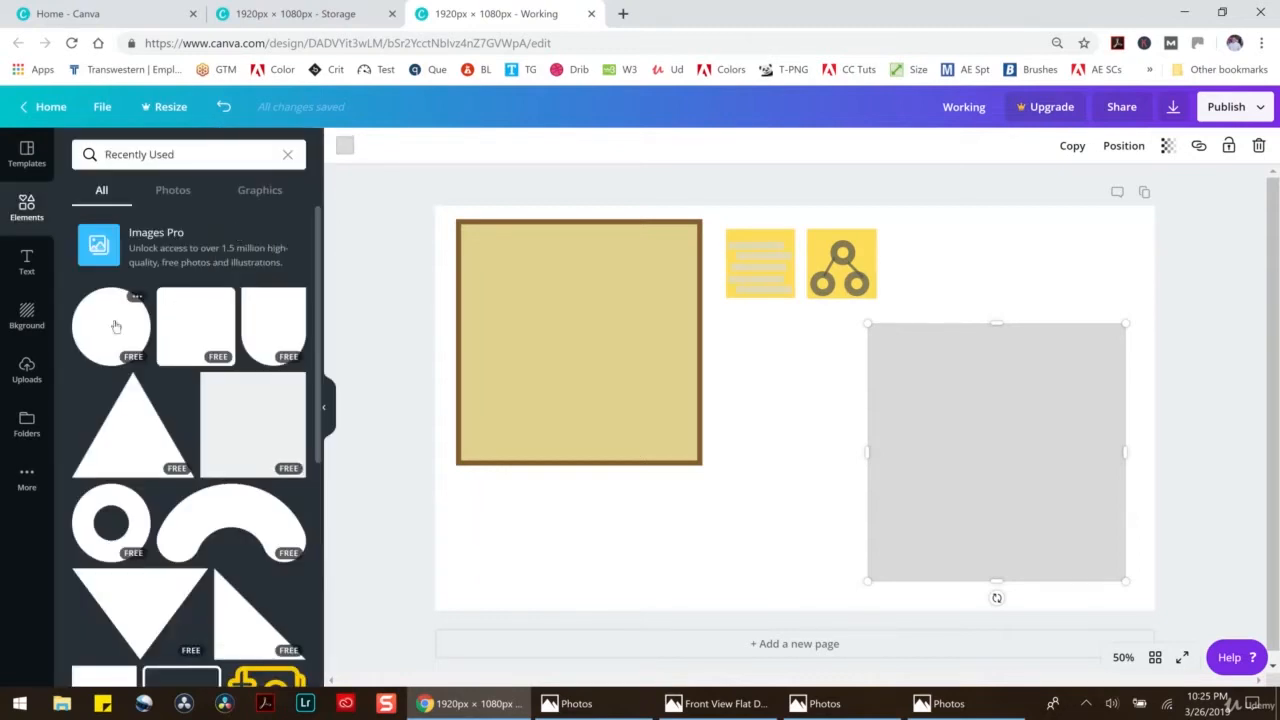
left_click(112, 325)
left_click_drag(957, 571, 1015, 407)
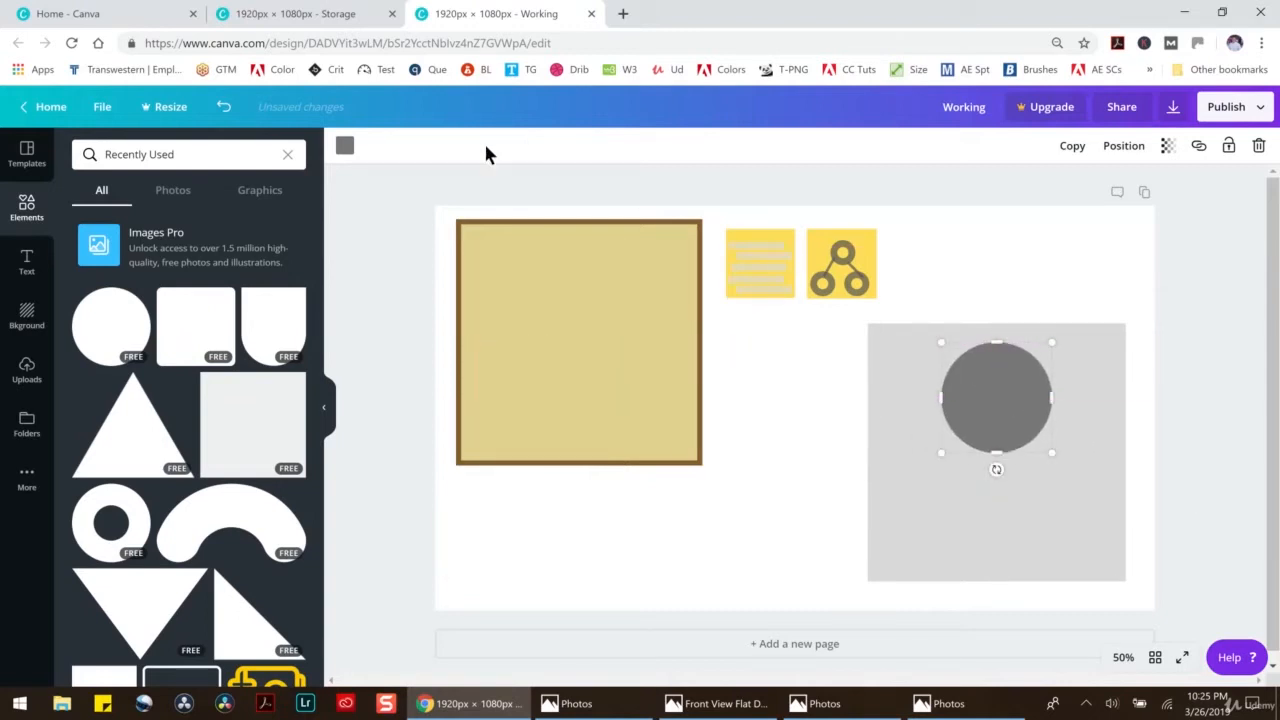
left_click(344, 146)
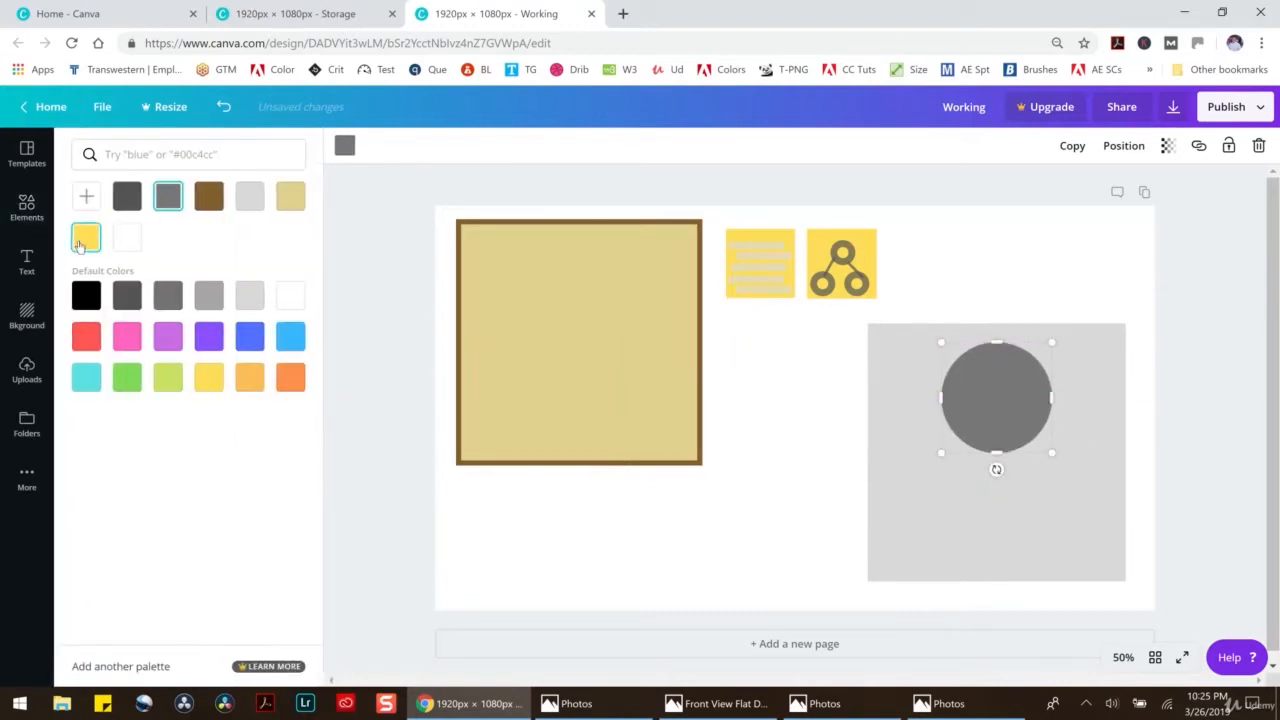
left_click(85, 238)
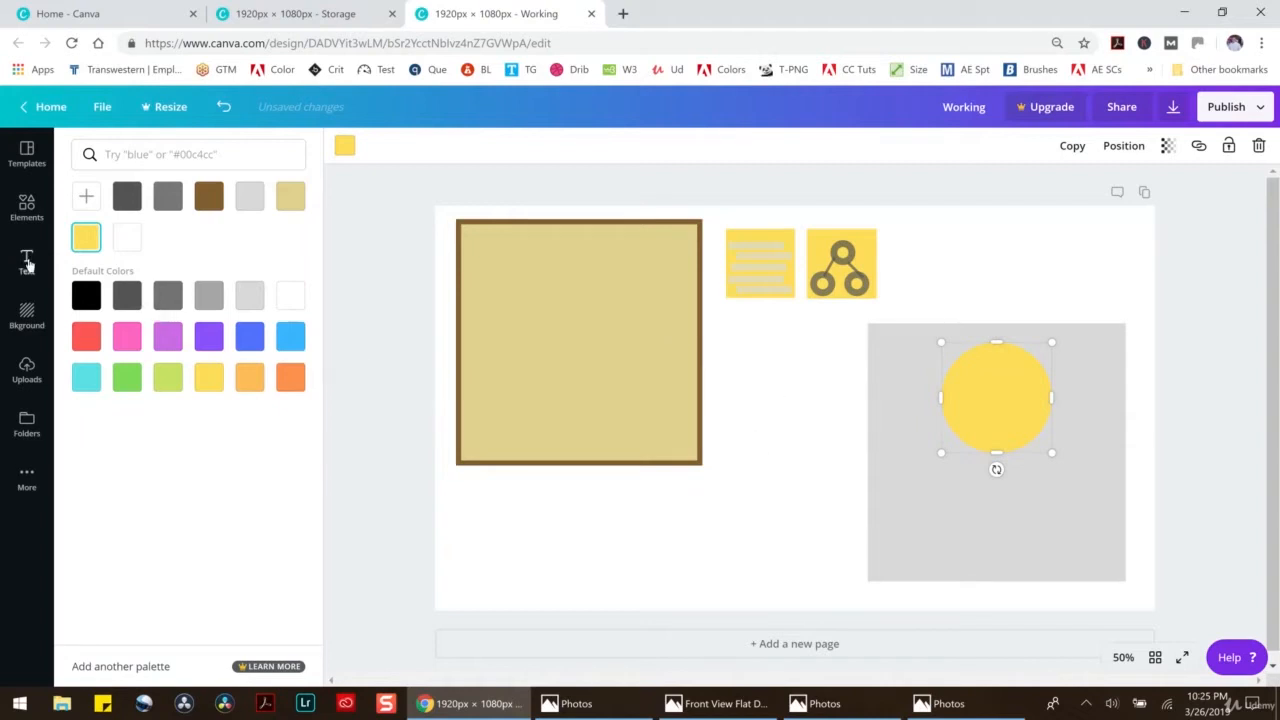
Add a triangle and shrink it to a small shape between the bulletin board and the light gray square
left_click(27, 208)
scroll(270, 378, "down", 2)
scroll(270, 378, "up", 2)
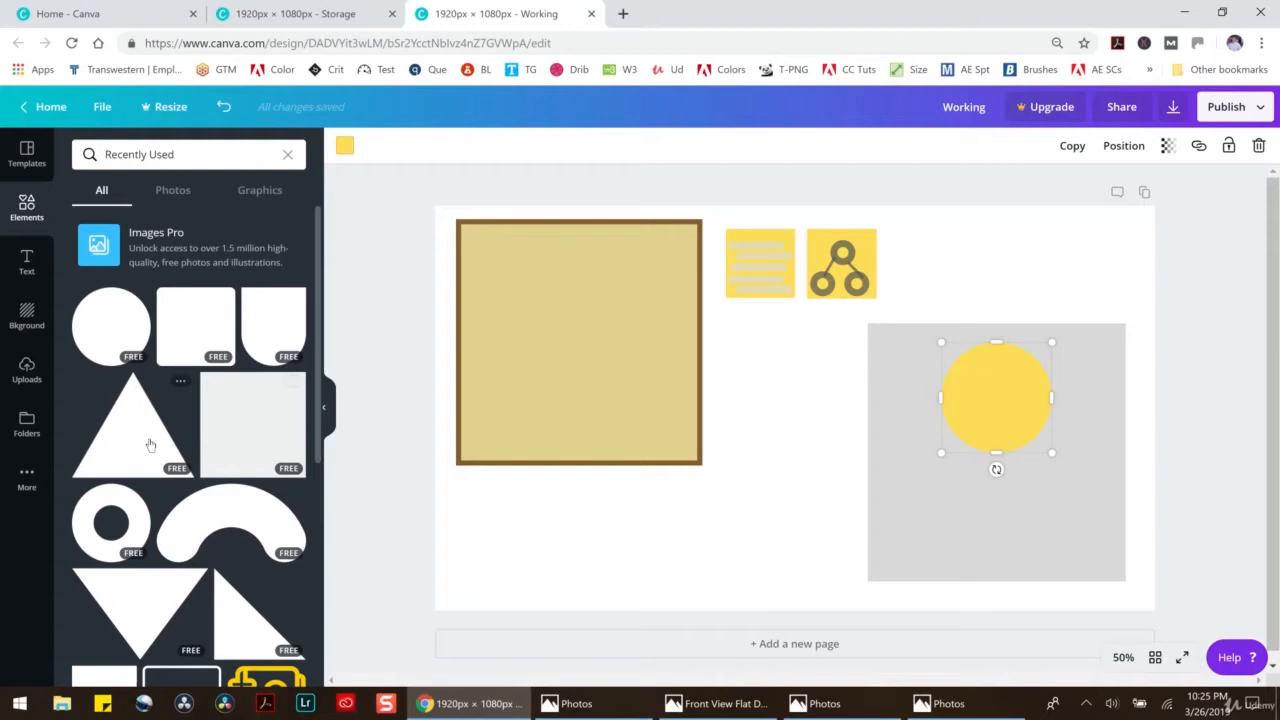
left_click(150, 444)
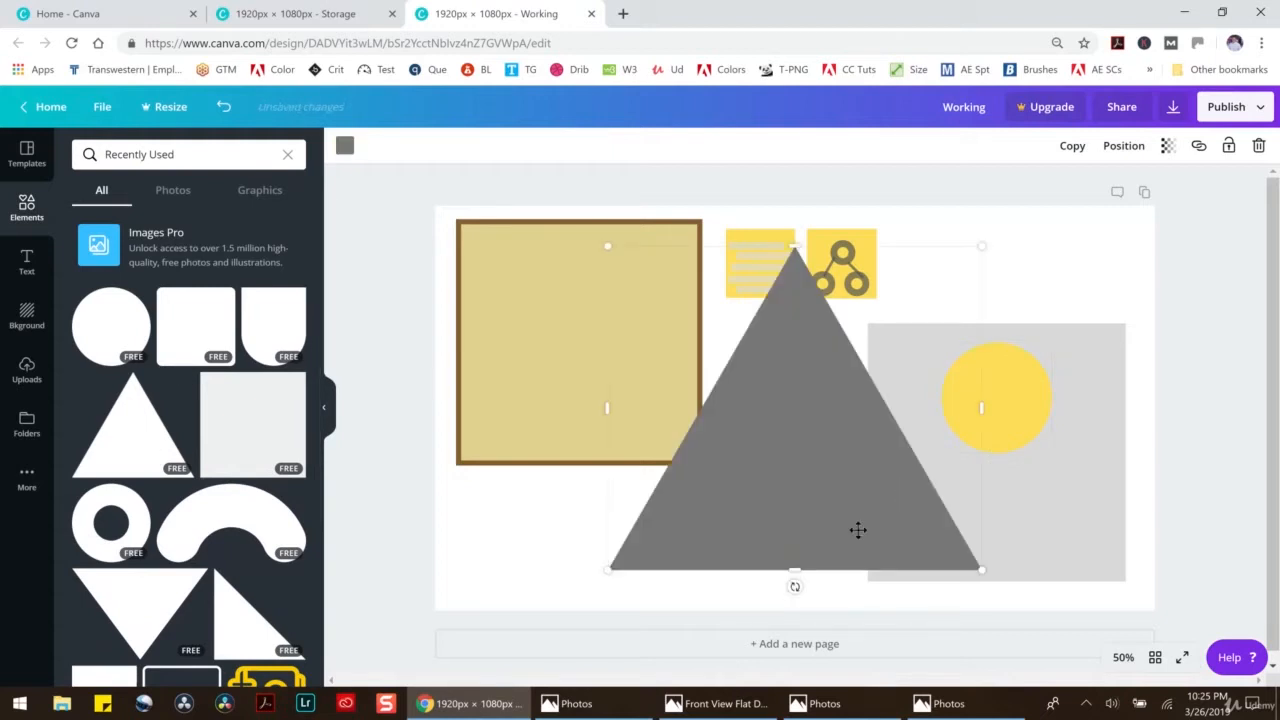
left_click_drag(984, 566, 783, 394)
Fill the small triangle with dark green #3f7b25
left_click(346, 147)
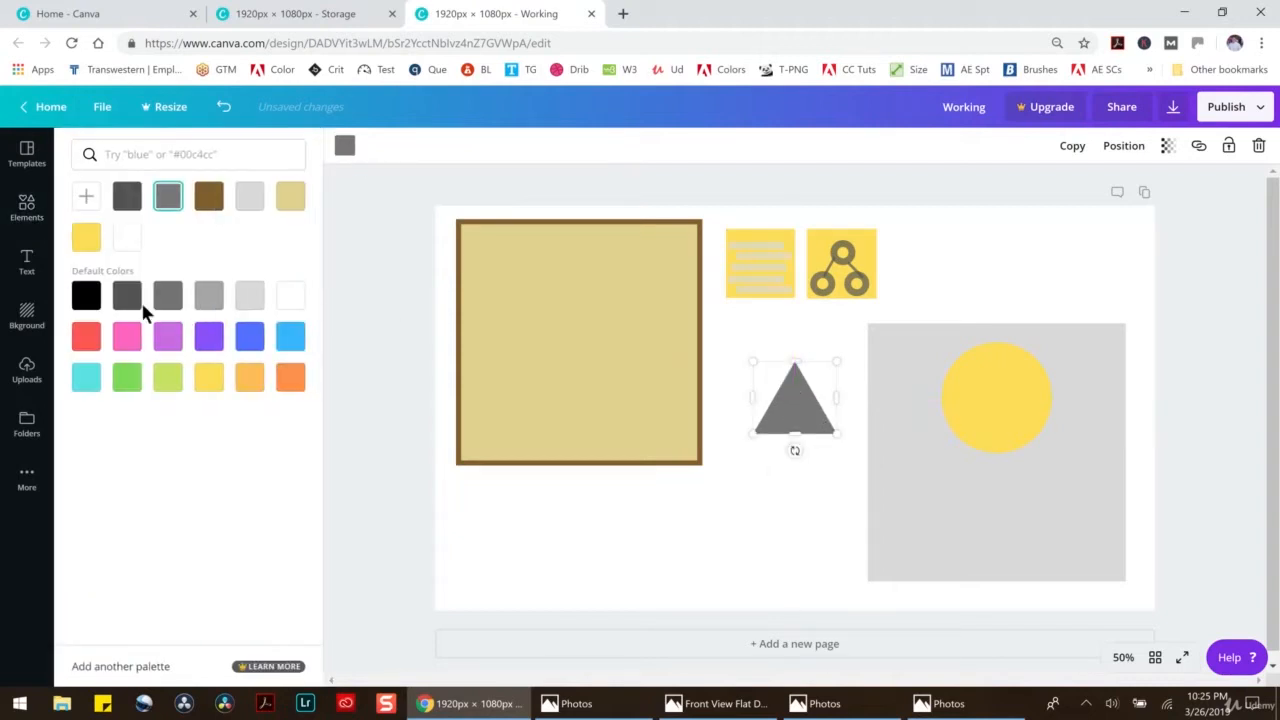
left_click(127, 377)
left_click(86, 196)
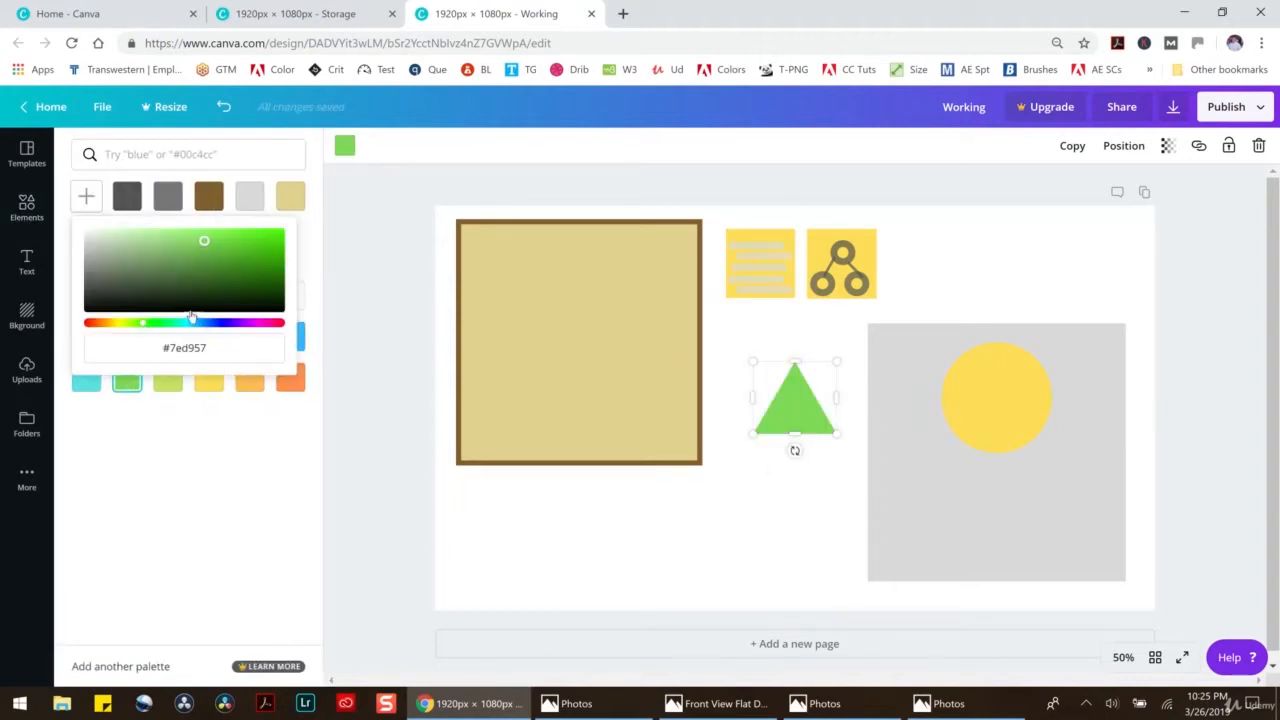
left_click(222, 274)
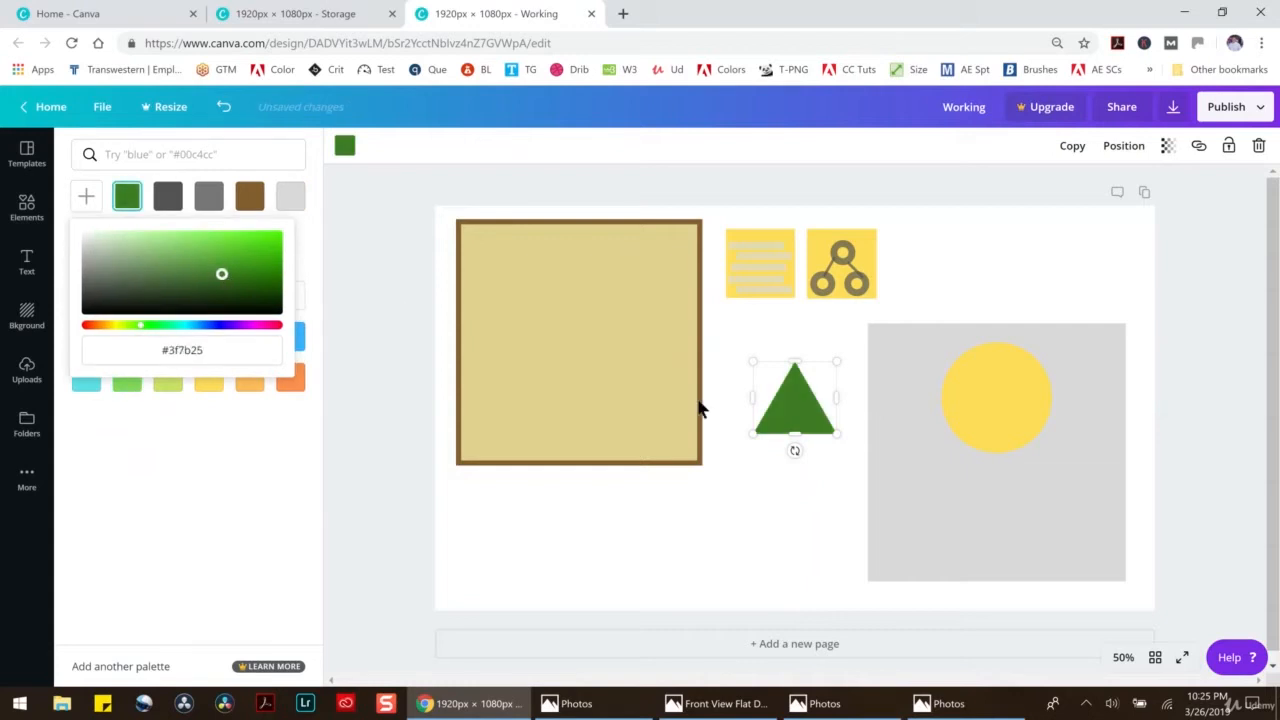
Paste three copies of the green triangle and stack them downward in overlapping tiers to form a pine tree
left_click(790, 406)
key("ctrl+v")
left_click_drag(813, 414, 796, 482)
key("ctrl+v")
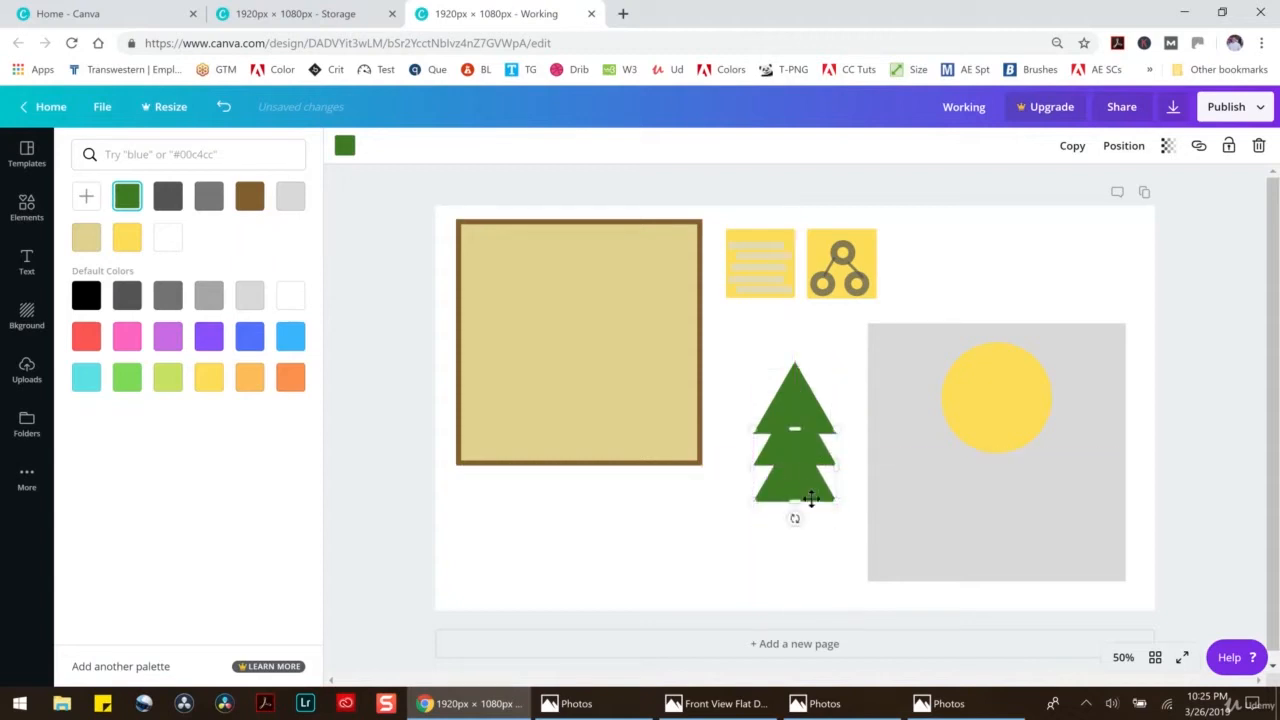
key("ctrl+v")
left_click_drag(798, 414, 789, 509)
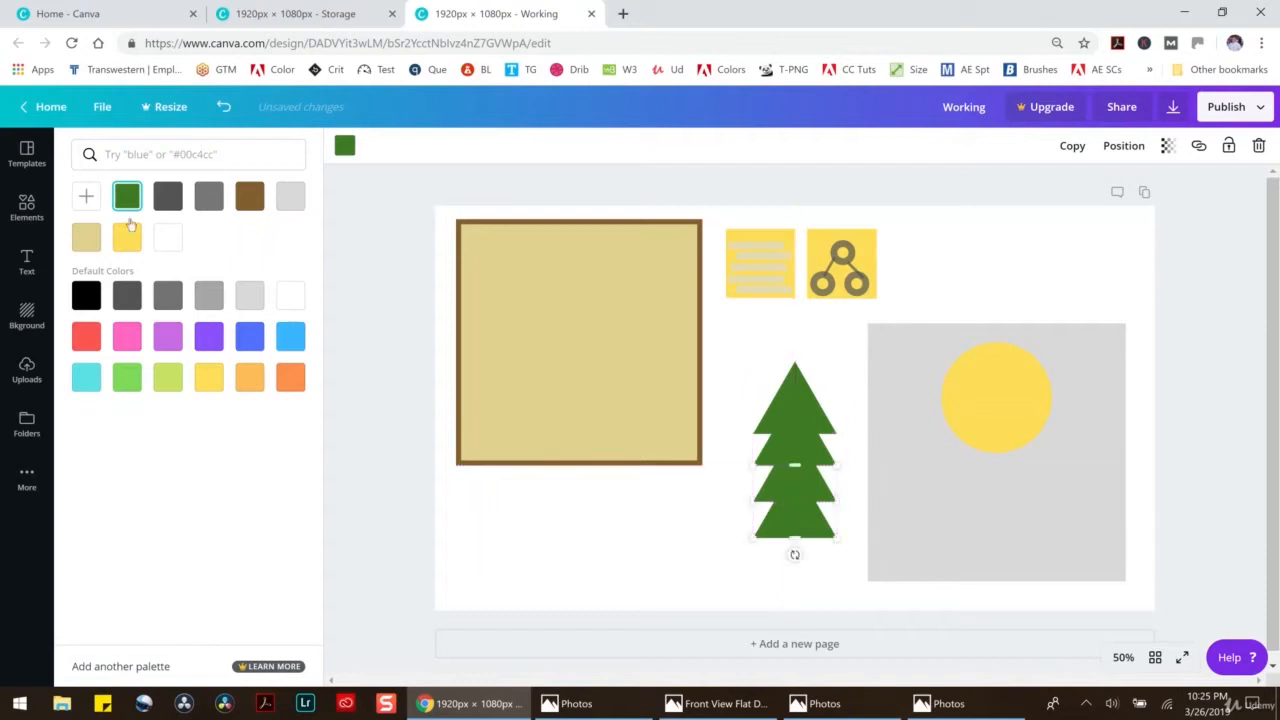
Copy the light gray square, narrow the copy into a thin upright bar and center it at the tree's base
left_click(921, 420)
key("ctrl+c")
key("ctrl+v")
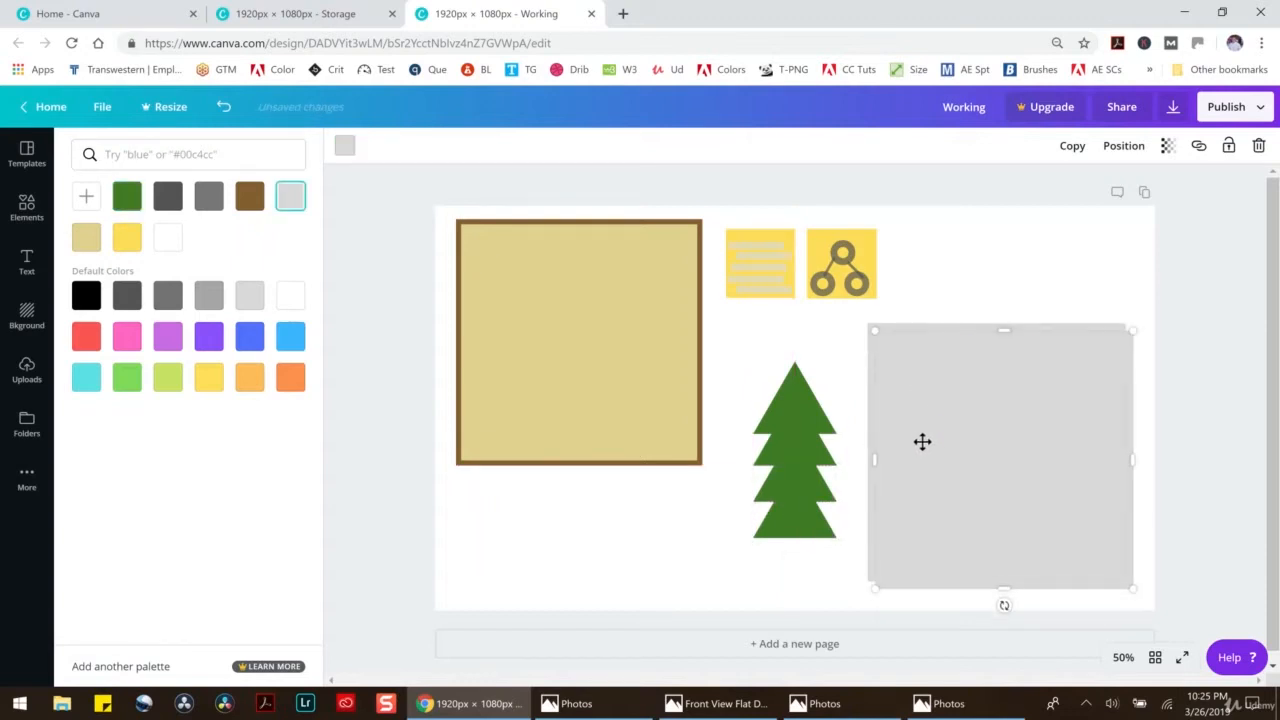
left_click_drag(1132, 334, 932, 465)
left_click_drag(966, 548, 795, 528)
Fill the thin bar with the board frame's brown and move it behind the green triangles as the trunk
left_click(345, 144)
left_click(342, 144)
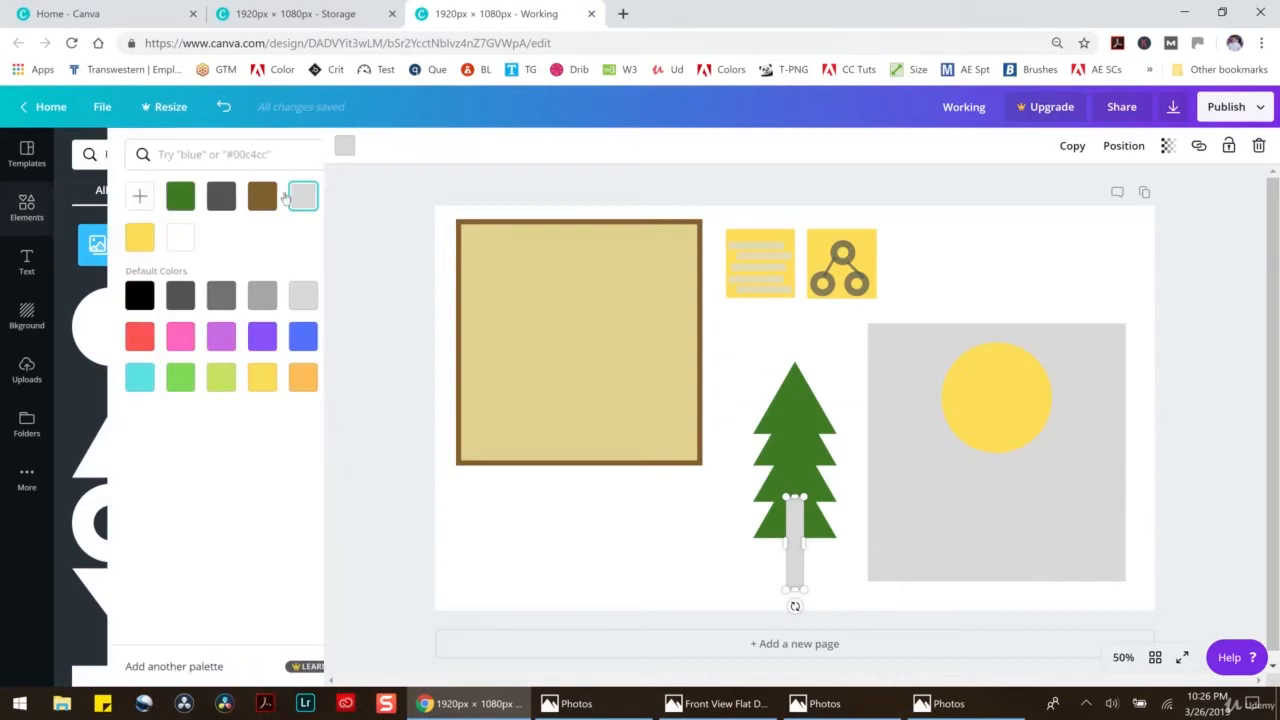
left_click(210, 197)
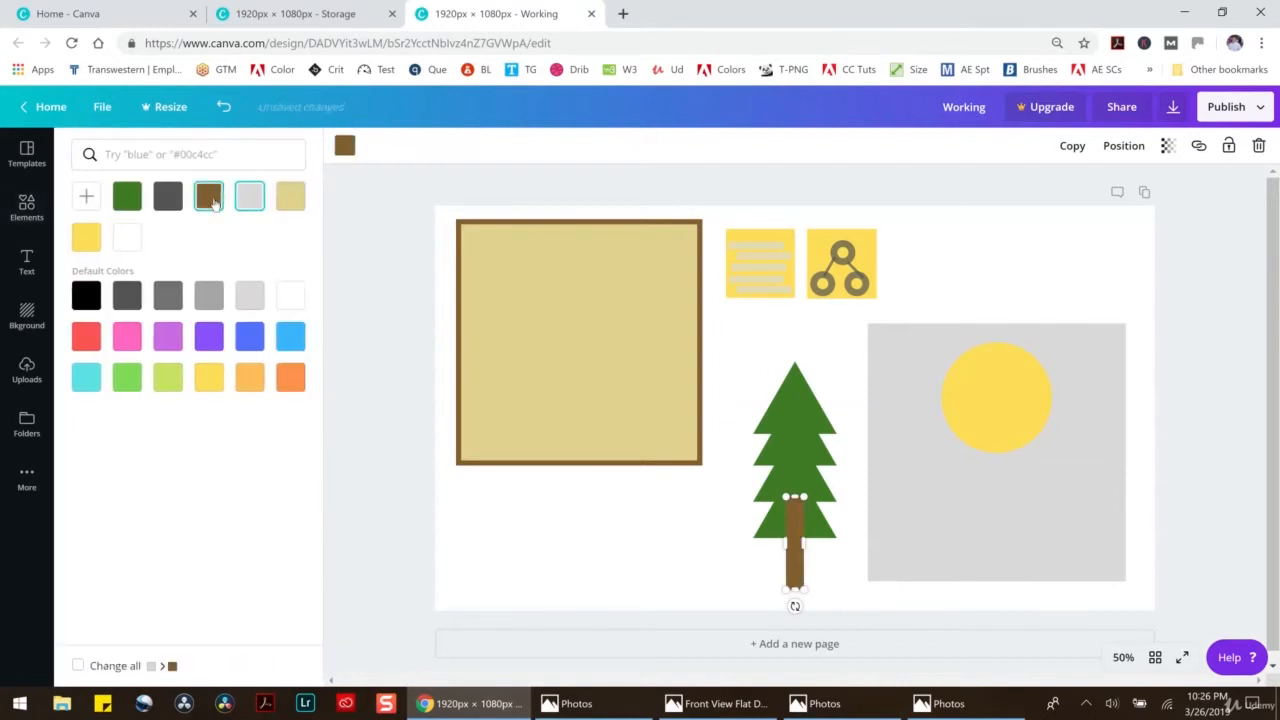
left_click(1123, 147)
left_click(1040, 211)
left_click(860, 385)
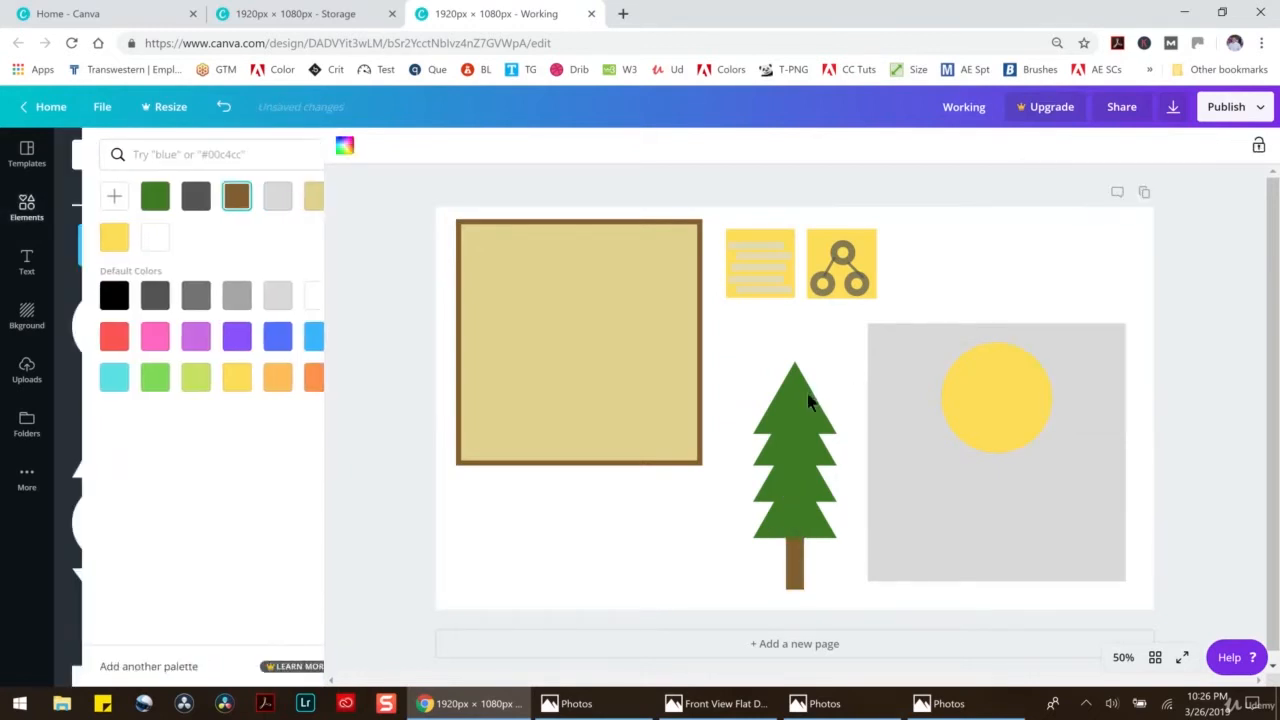
Group the tree's triangles and trunk, shrink the group and place it in the lower left of the light gray square
left_click(809, 410)
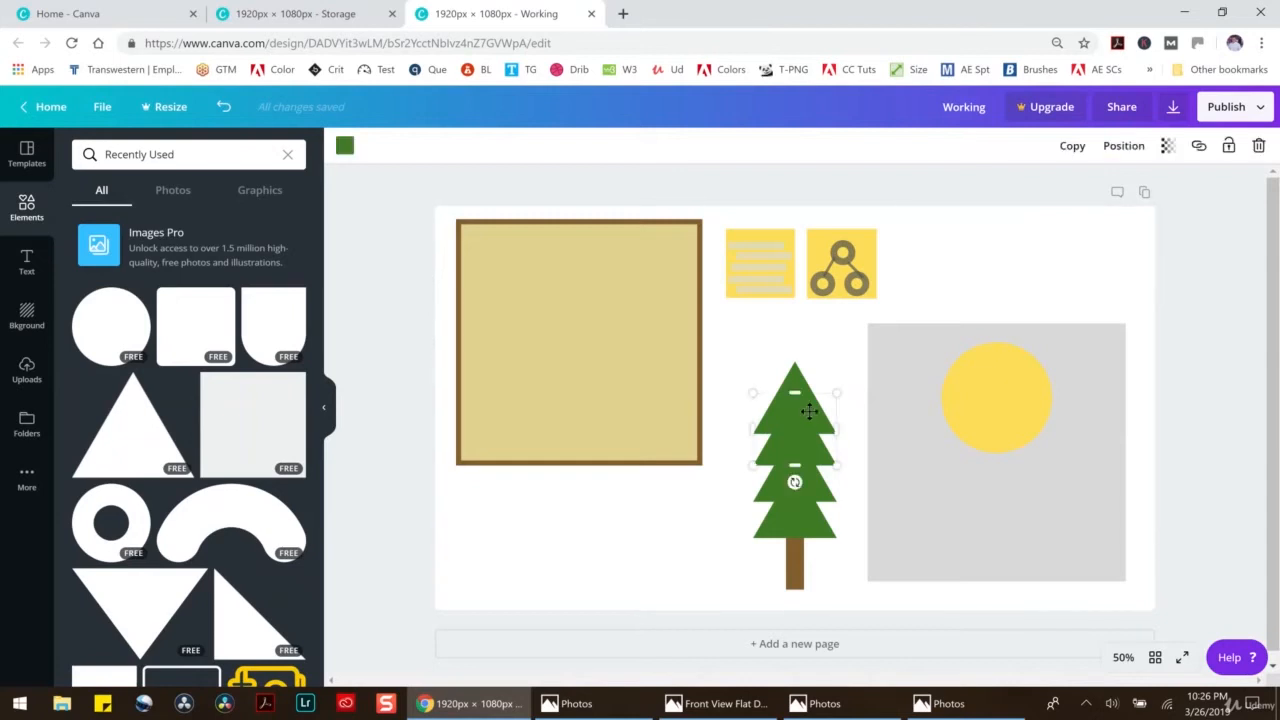
left_click(716, 367)
left_click_drag(745, 381, 846, 585)
left_click(1056, 146)
left_click_drag(832, 358, 896, 537)
Duplicate the small tree repeatedly and spread the copies at varied heights along the lower left half of the light gray square
key("ctrl+d")
left_click_drag(925, 537, 959, 522)
key("ctrl+d")
key("ctrl+v")
key("ctrl+v")
key("ctrl+v")
left_click_drag(911, 537, 997, 537)
Paste more tree copies and place them just past the middle of the row
key("ctrl+v")
key("ctrl+v")
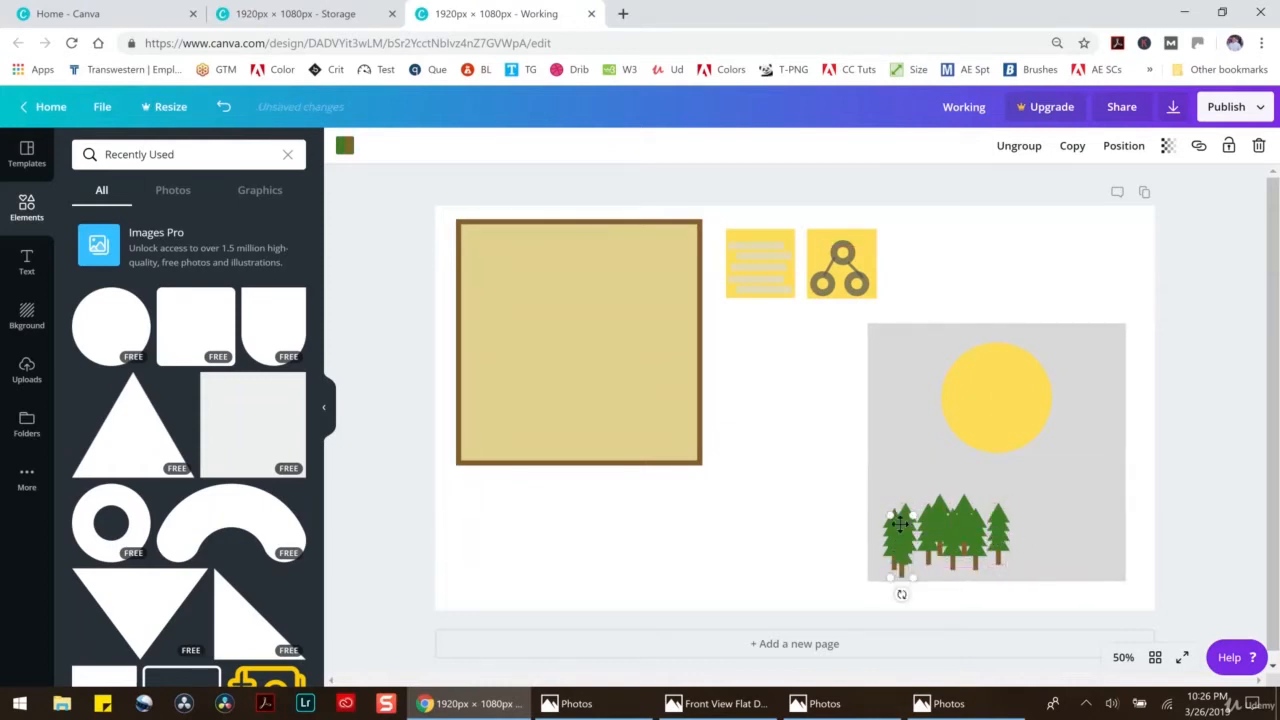
left_click_drag(902, 533, 1029, 527)
key("ctrl+v")
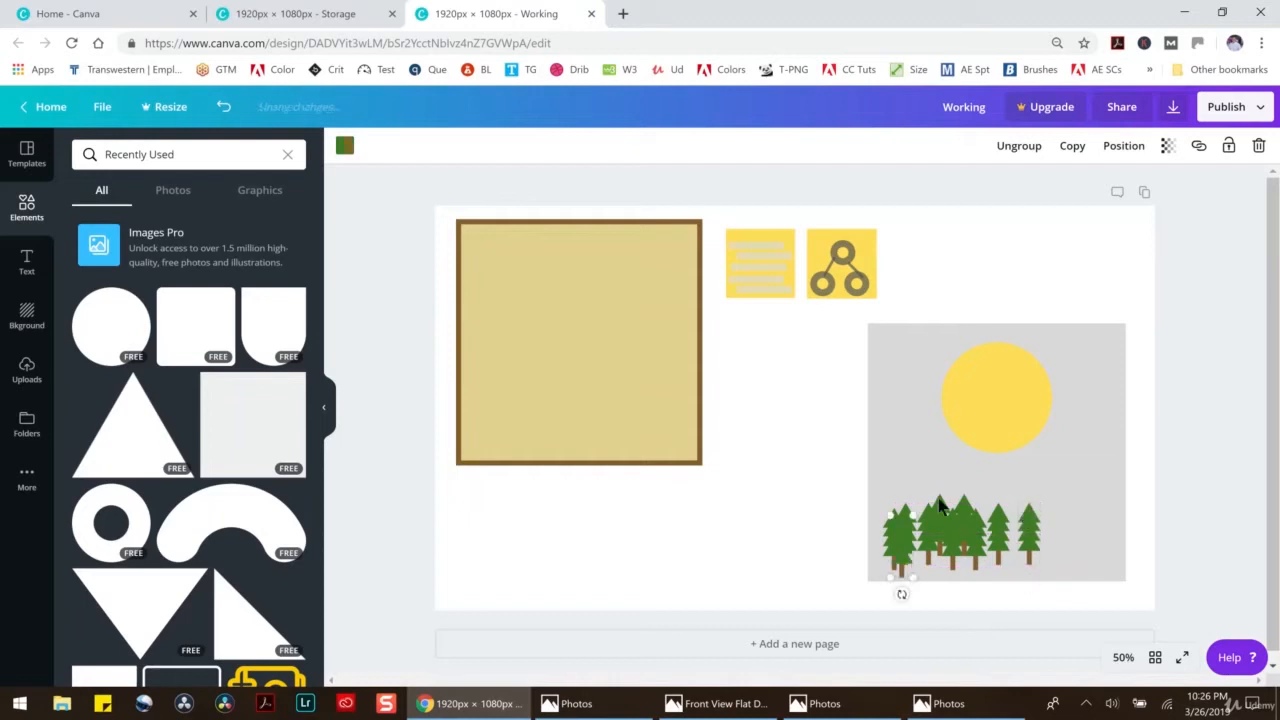
left_click_drag(905, 541, 1014, 536)
key("ctrl+v")
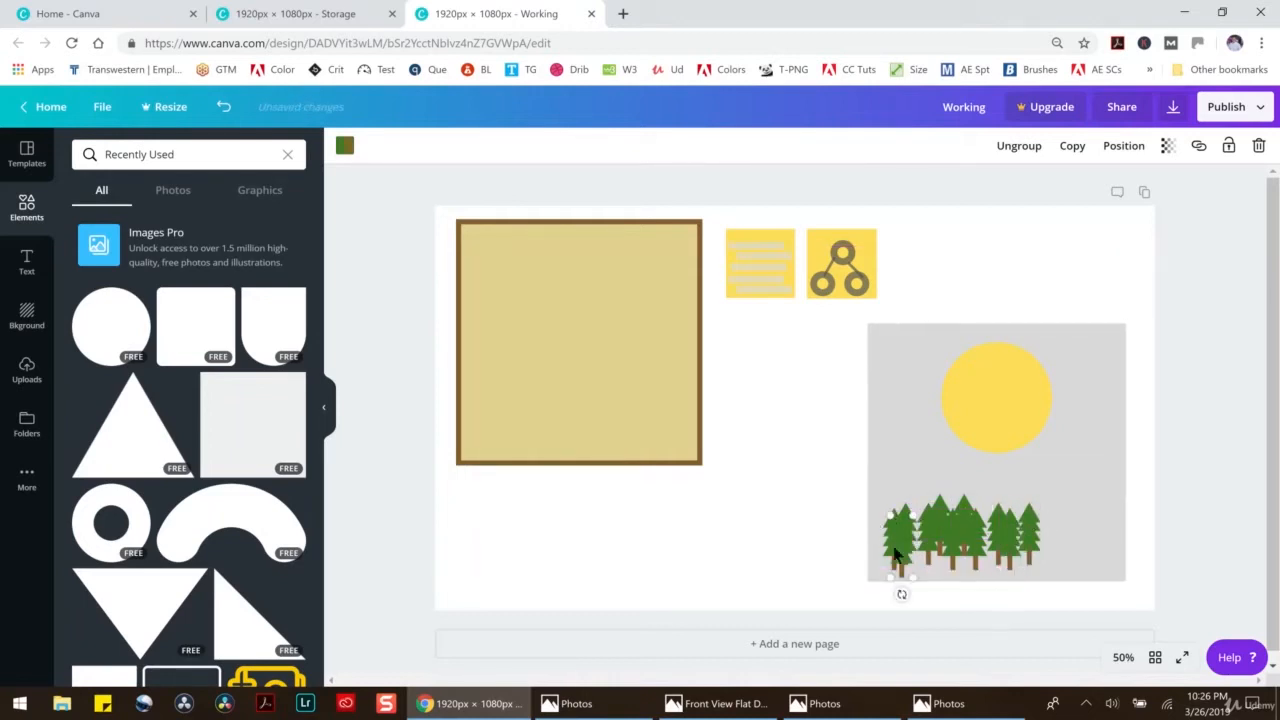
Paste further tree copies and spread them out to the lower right edge of the light gray square
left_click_drag(902, 546, 1052, 525)
key("ctrl+v")
left_click_drag(902, 546, 1060, 531)
key("ctrl+v")
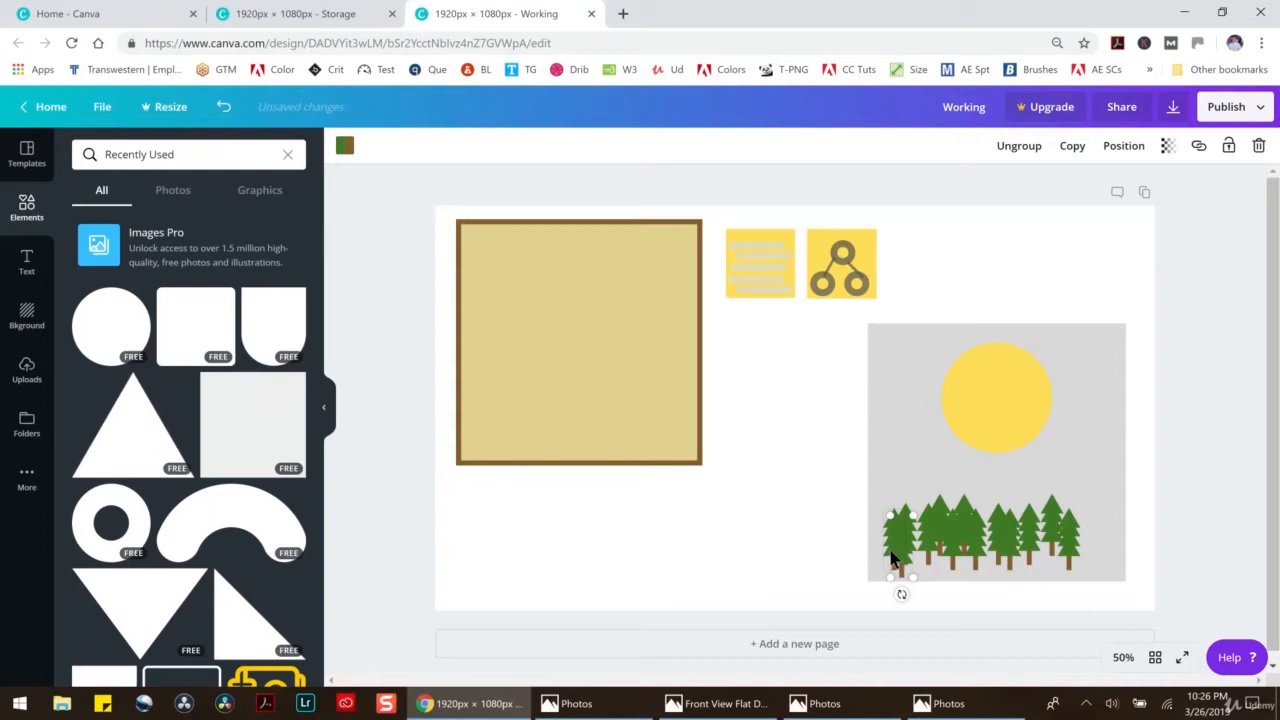
left_click_drag(895, 548, 1096, 533)
key("ctrl+v")
left_click_drag(900, 548, 1080, 535)
Stagger the forest by raising two trees behind the row and shifting a tree near the middle
left_click_drag(950, 537, 922, 494)
left_click(978, 538)
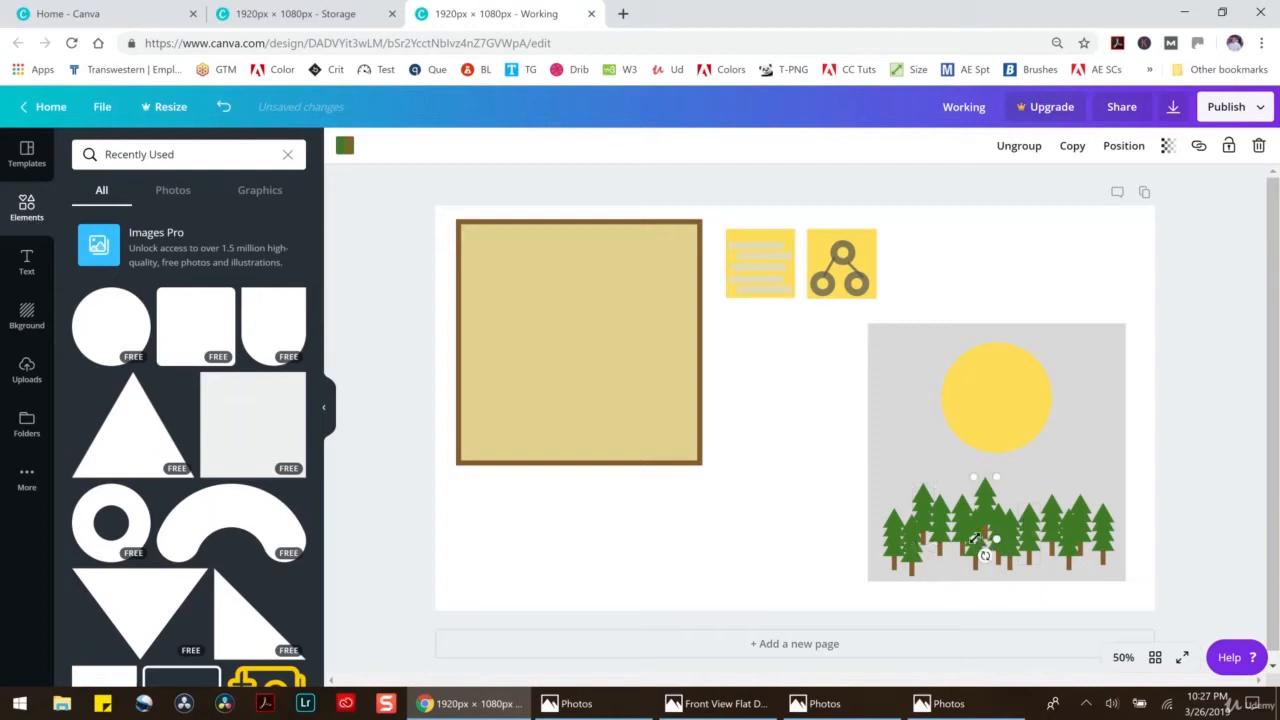
mouse_move(968, 546)
left_mouse_down()
mouse_move(958, 550)
mouse_move(969, 546)
left_mouse_up()
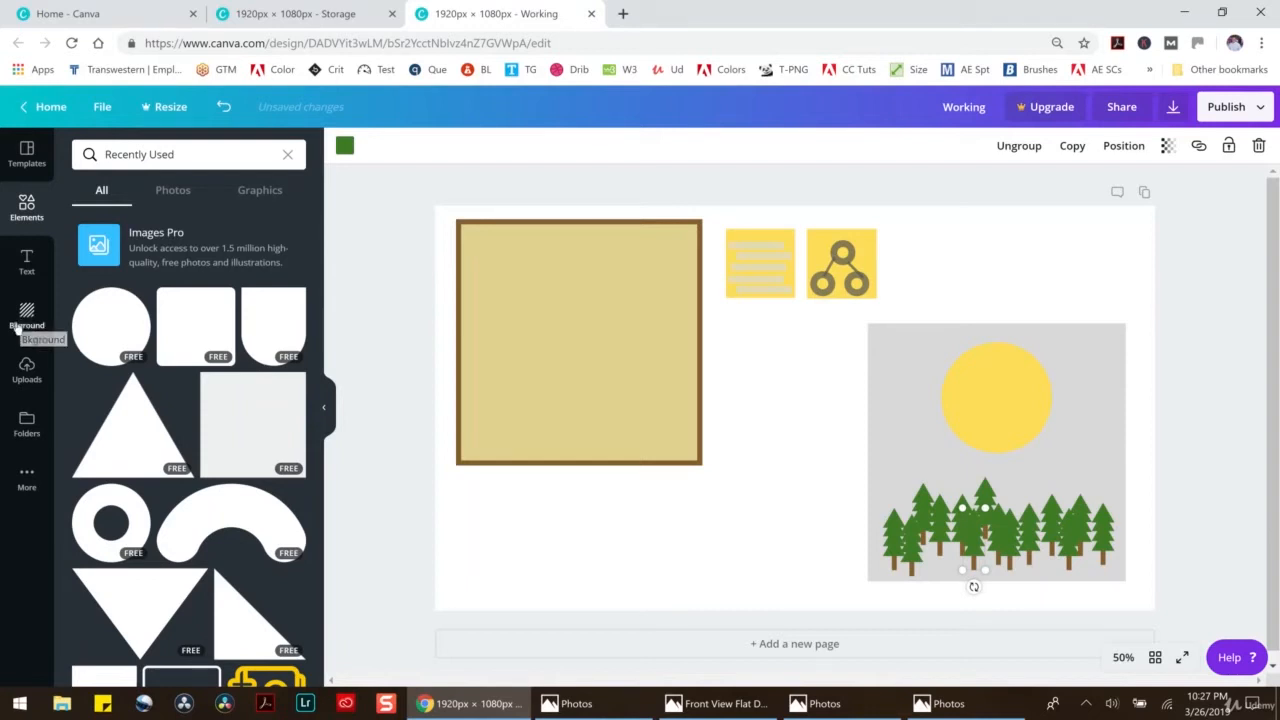
Add a square, reshape it into a strip spanning the bottom of the light gray square, and fill it with brown
left_click(217, 415)
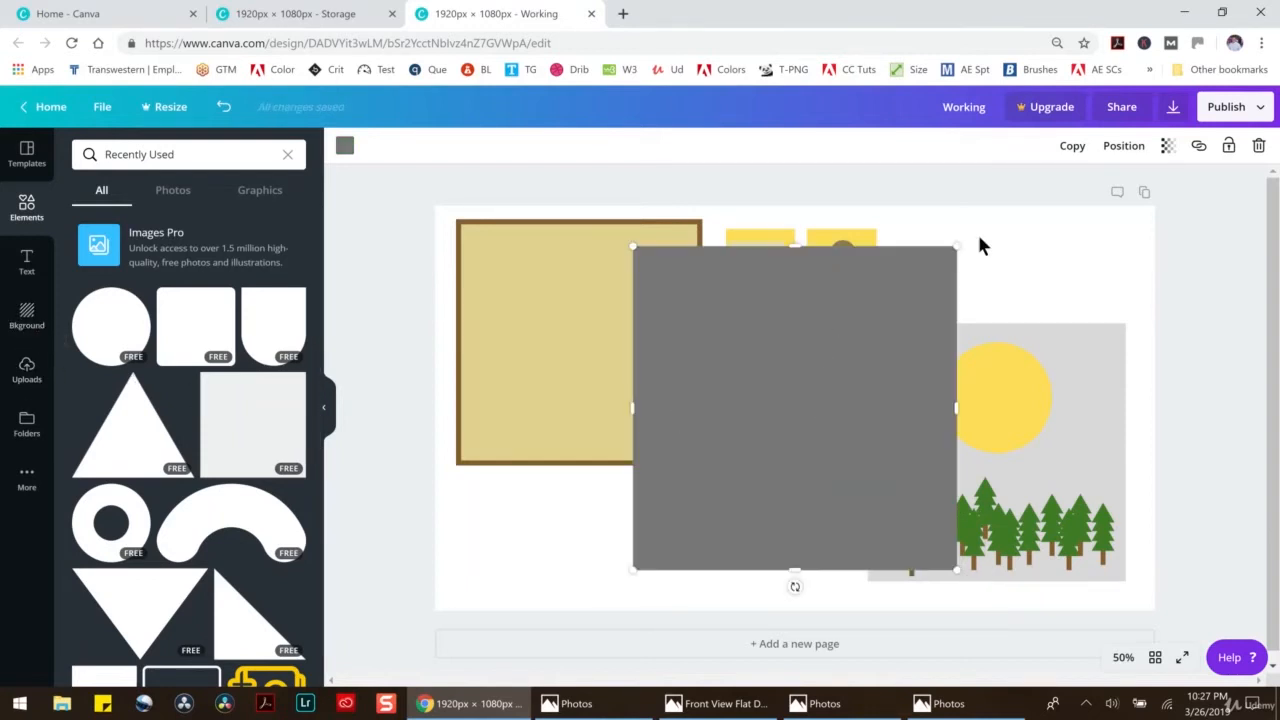
left_click_drag(957, 246, 851, 556)
left_click_drag(757, 554, 1030, 566)
left_click_drag(907, 570, 863, 571)
left_click(343, 145)
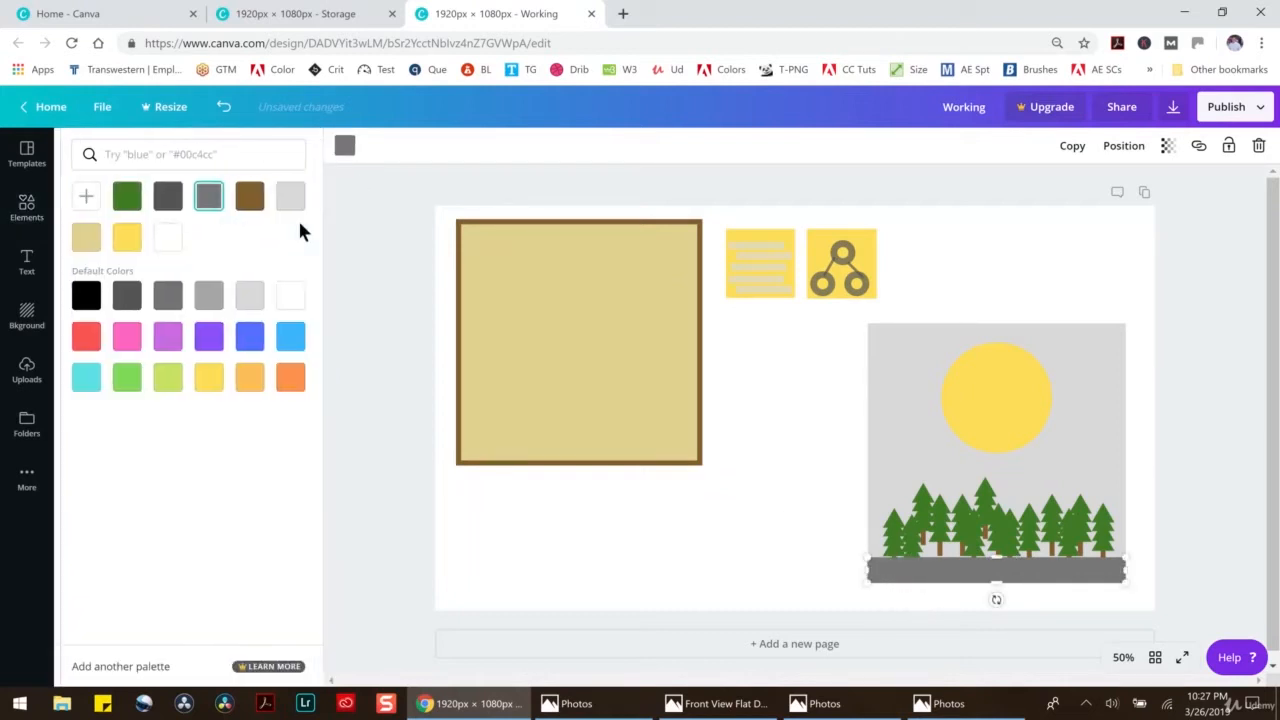
left_click(250, 196)
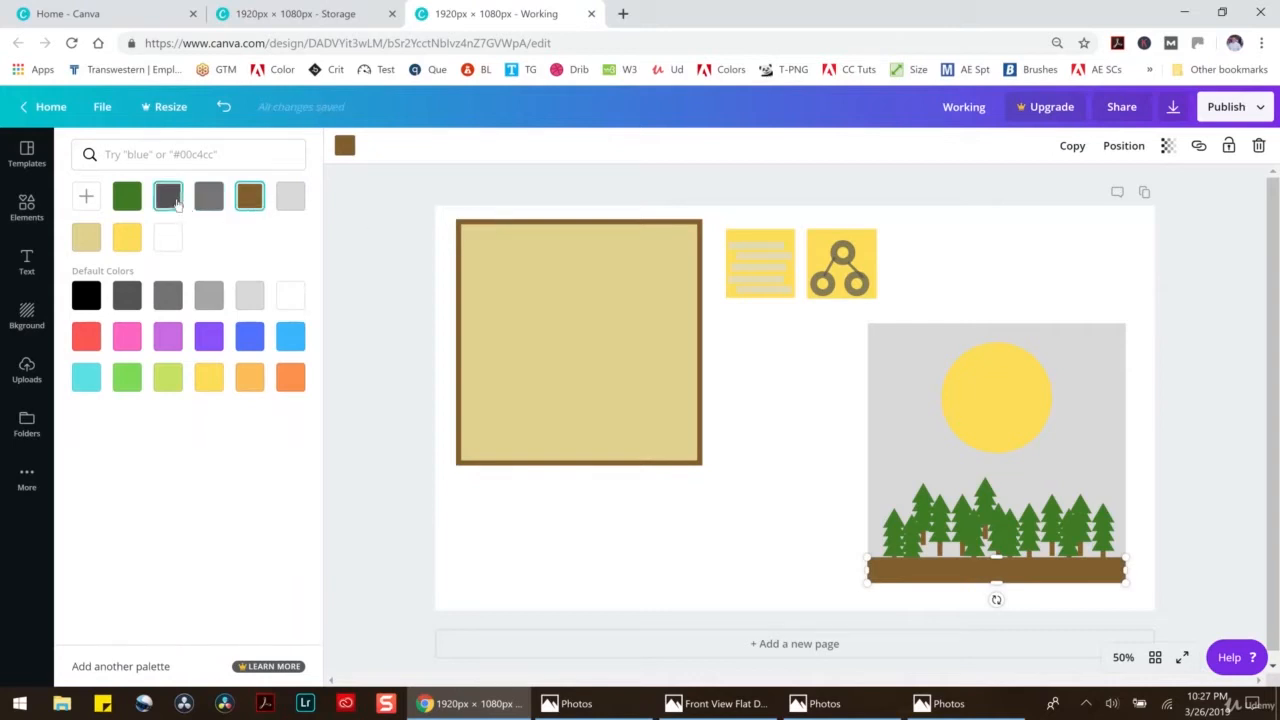
Reorder the ground strip so it lies behind the trees but in front of the light gray square
left_click(1116, 148)
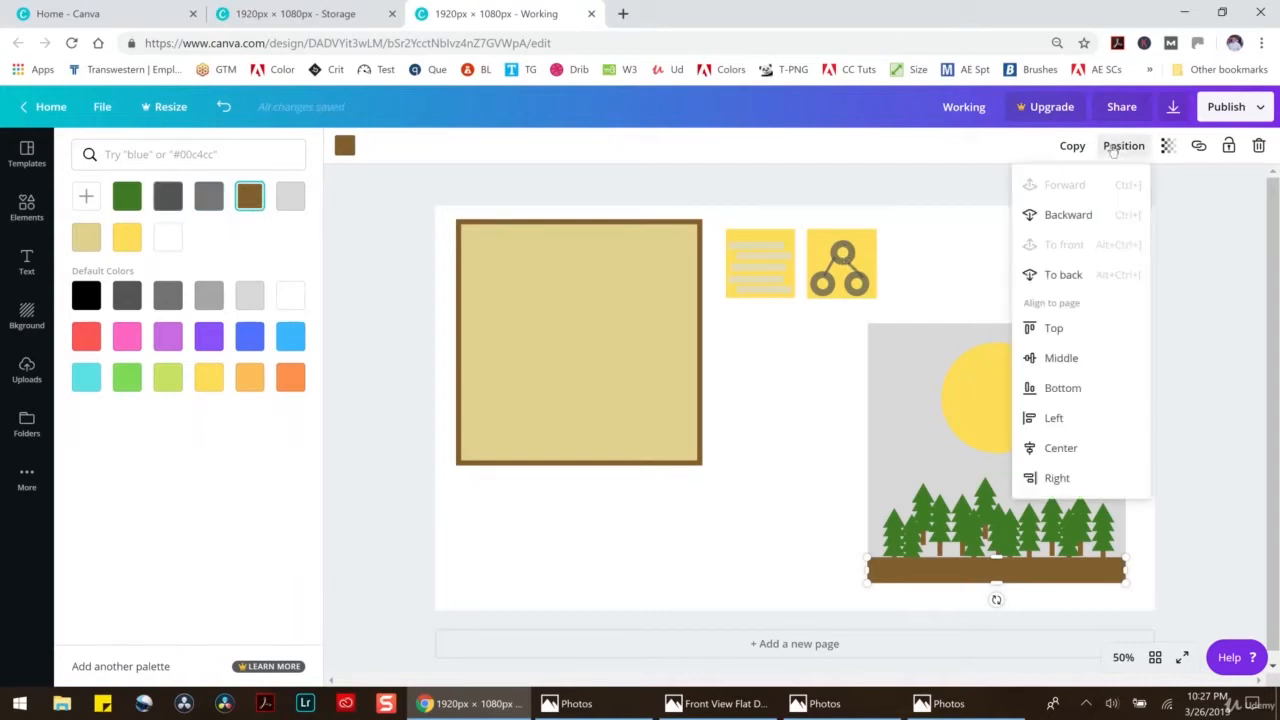
left_click(1068, 215)
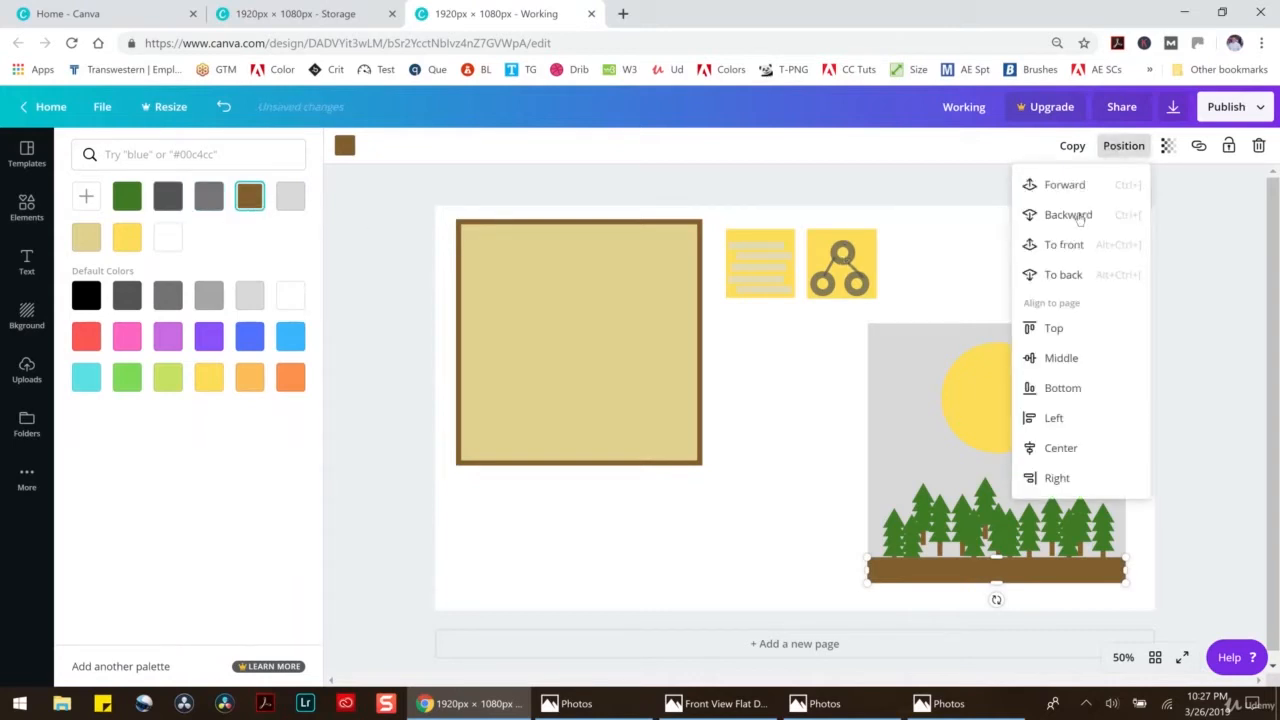
left_click(1080, 277)
left_click(1072, 187)
left_click(1203, 425)
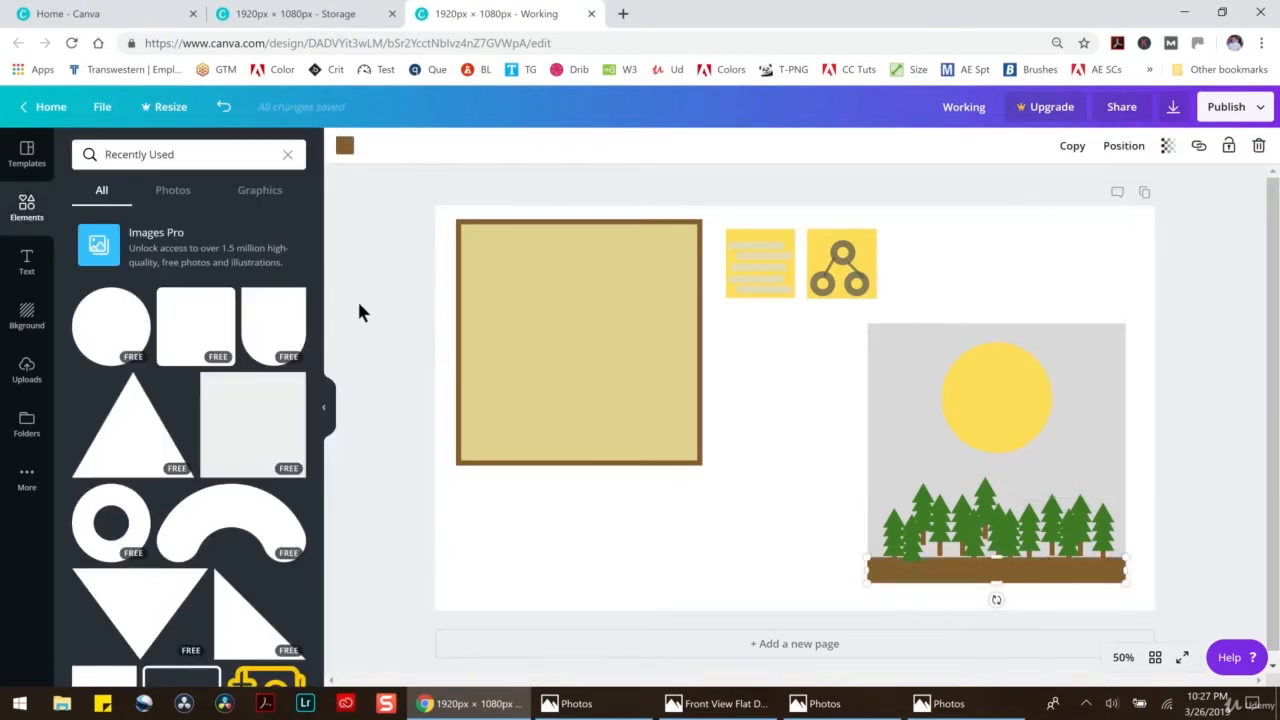
Recolor the ground strip to medium green #66af47
left_click(345, 146)
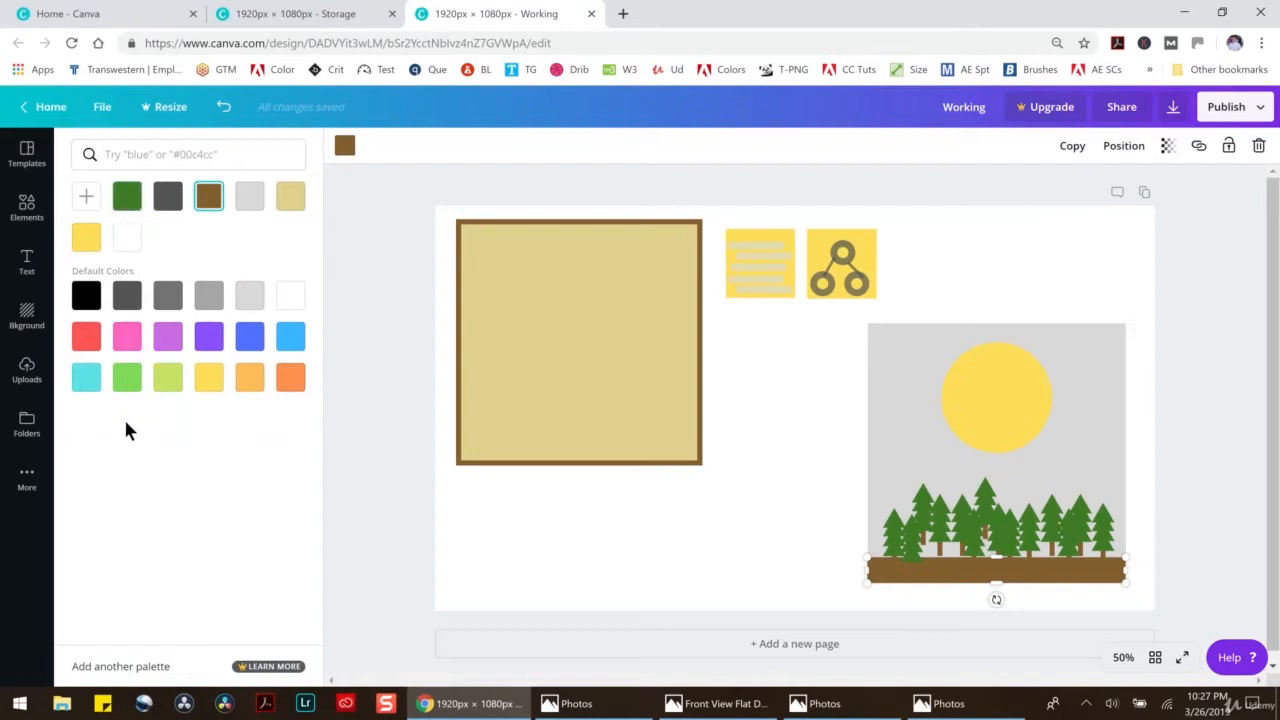
left_click(126, 386)
left_click(86, 196)
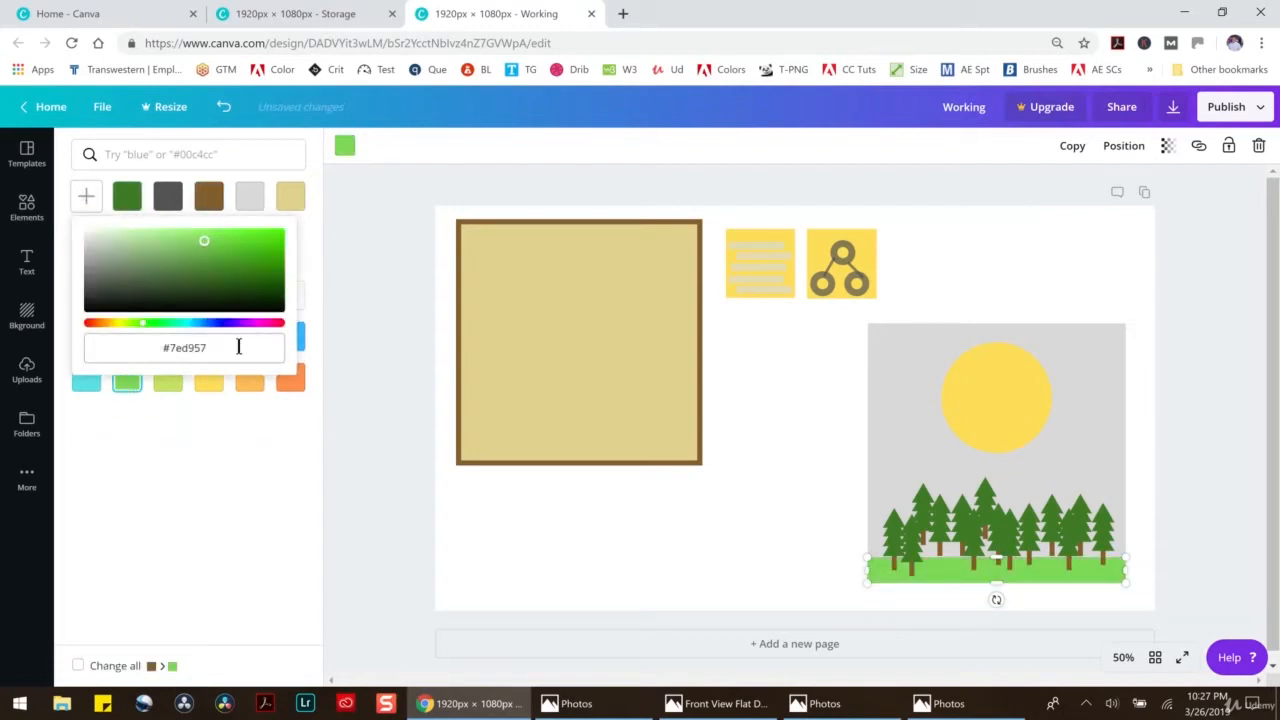
left_click(202, 259)
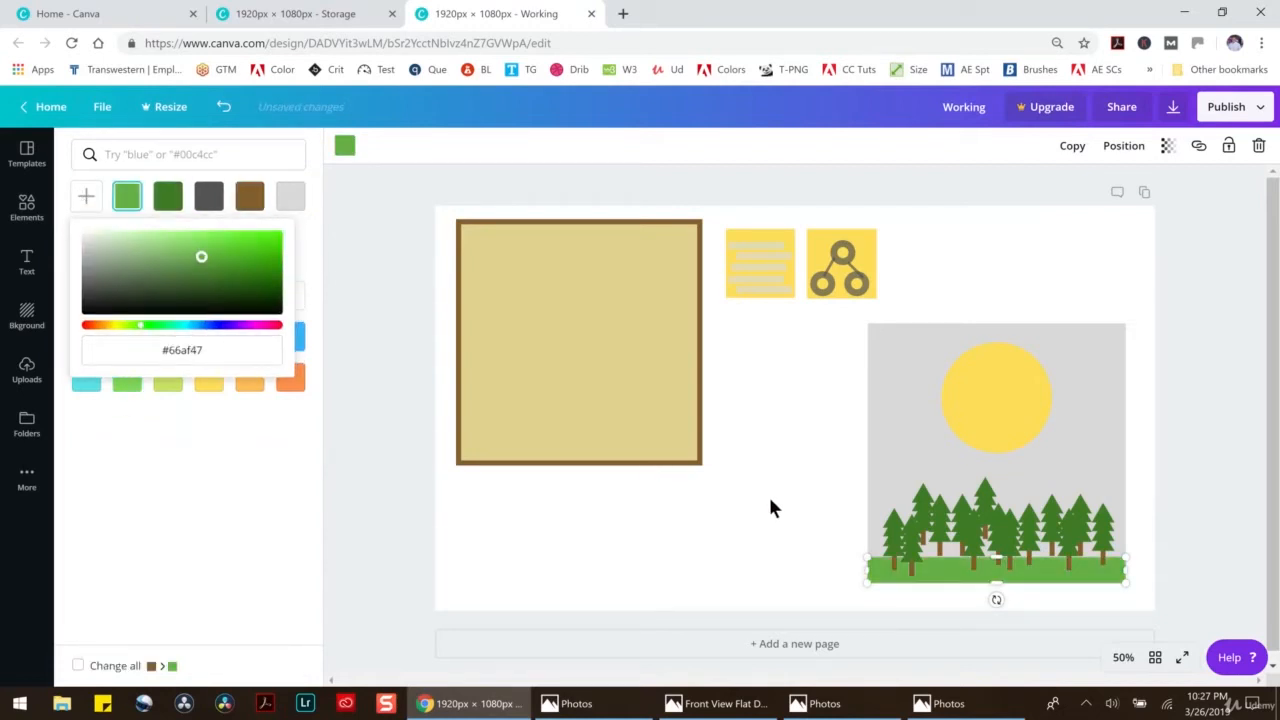
Extend the ground strip upward to a height of 159 and move the yellow circle down and right, just above the trees
left_click_drag(996, 557, 995, 524)
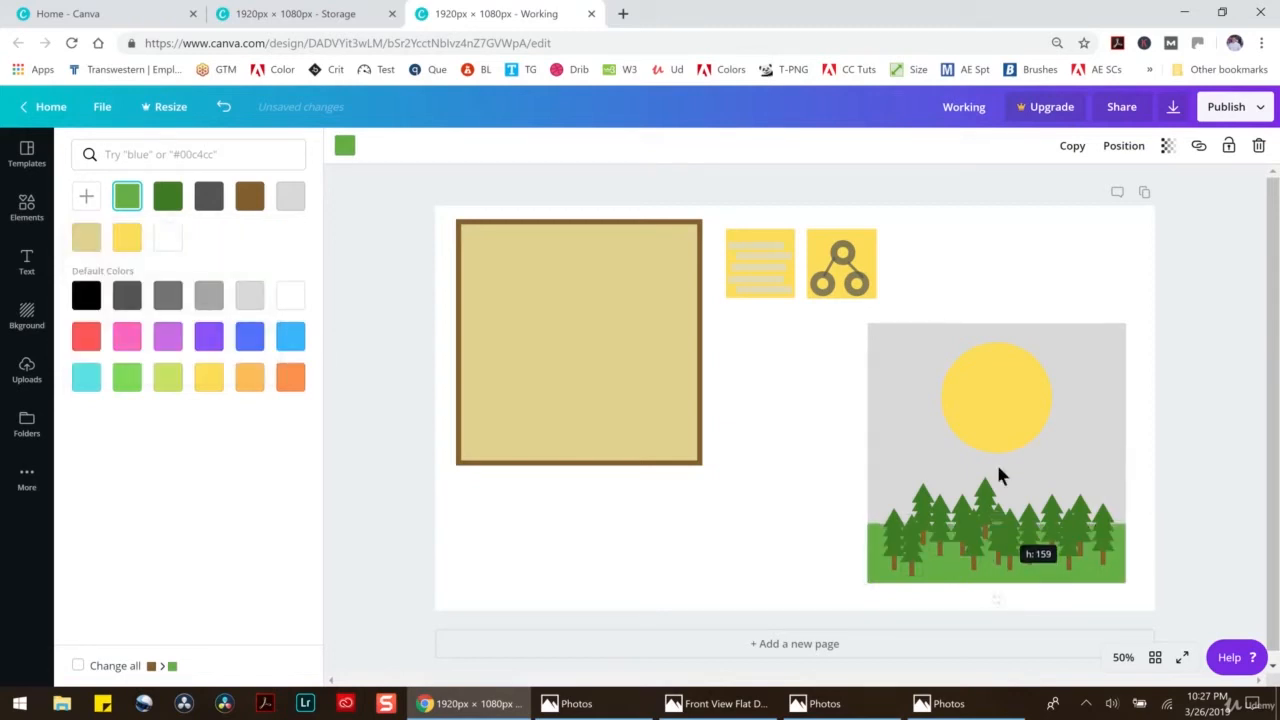
left_click(988, 394)
left_click_drag(988, 394, 1043, 416)
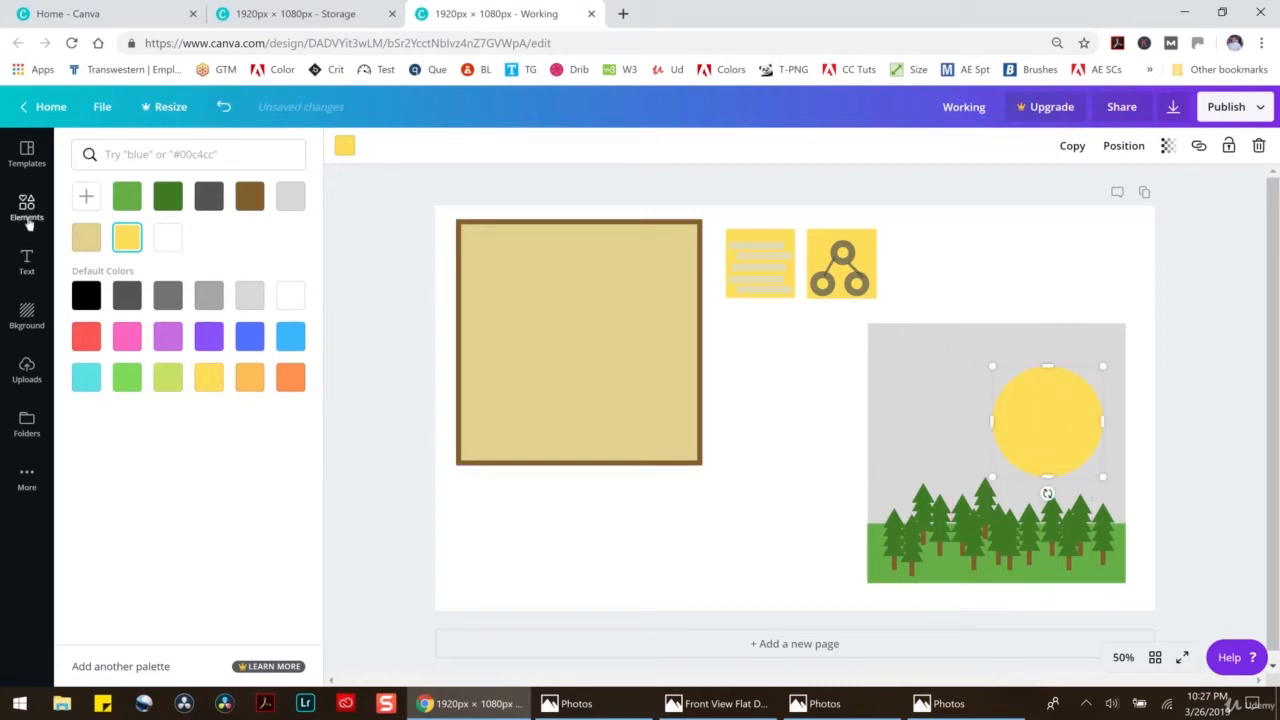
Add a triangle, shrink it and stand it on the green ground's upper edge at the scene's left side as a mountain
left_click(27, 207)
left_click(138, 440)
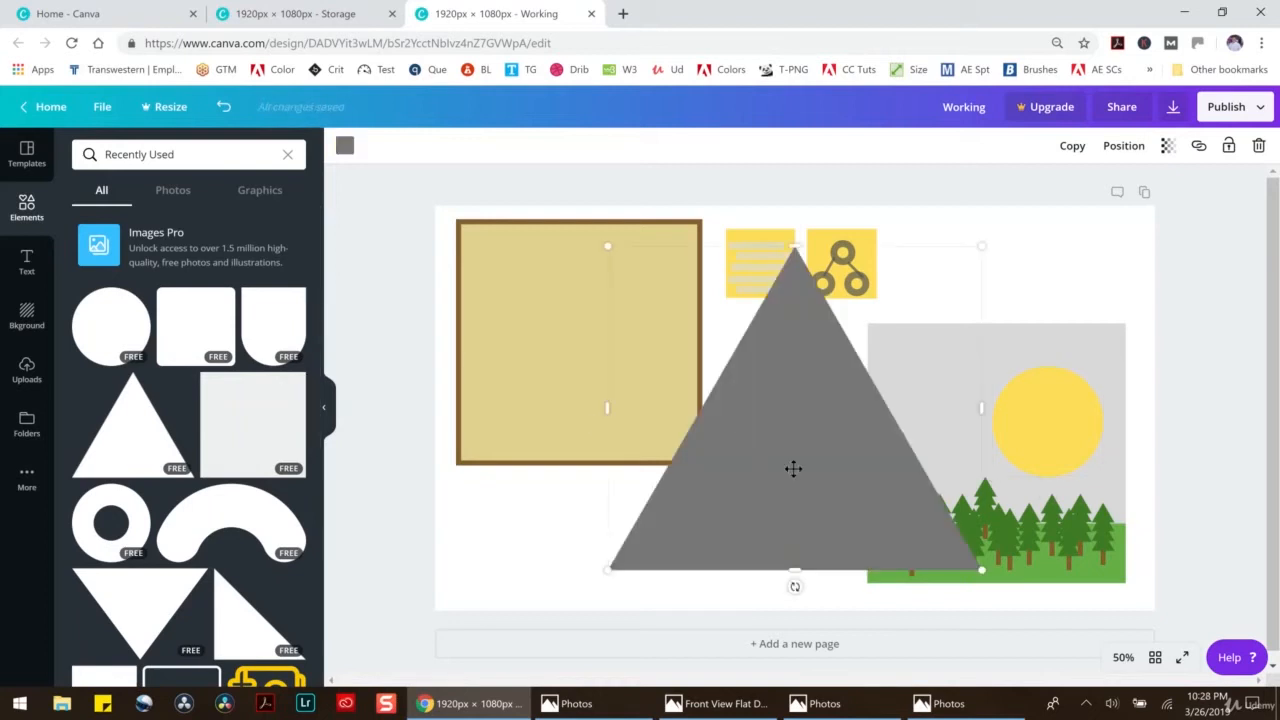
left_click_drag(755, 455, 912, 450)
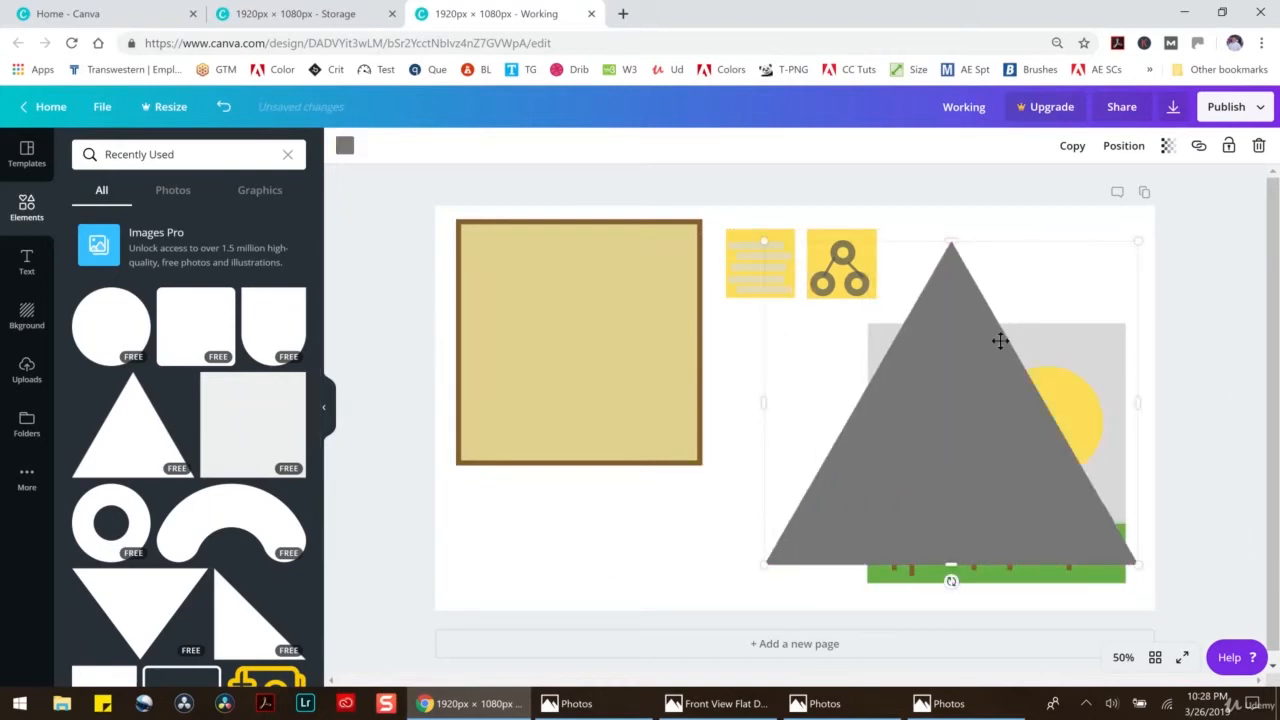
left_click_drag(1140, 243, 880, 446)
left_click_drag(814, 537, 917, 494)
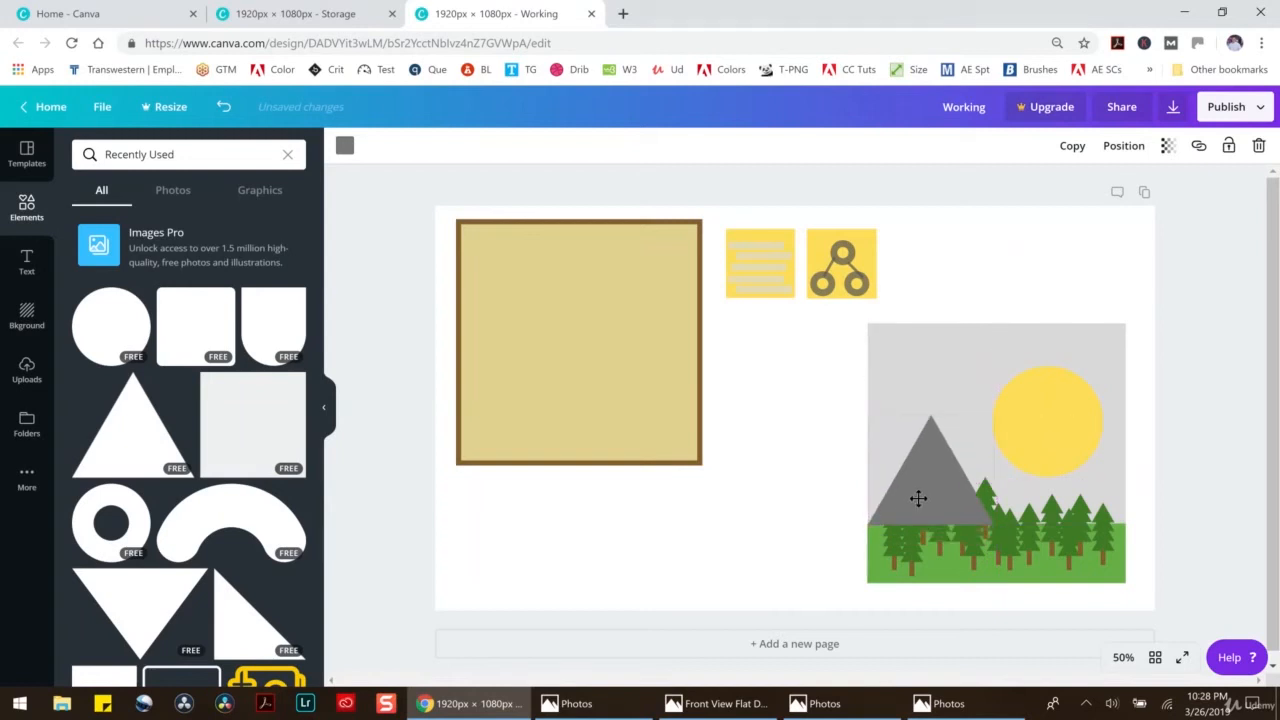
Fill the mountain triangle with brown and set its transparency to 37
left_click(344, 145)
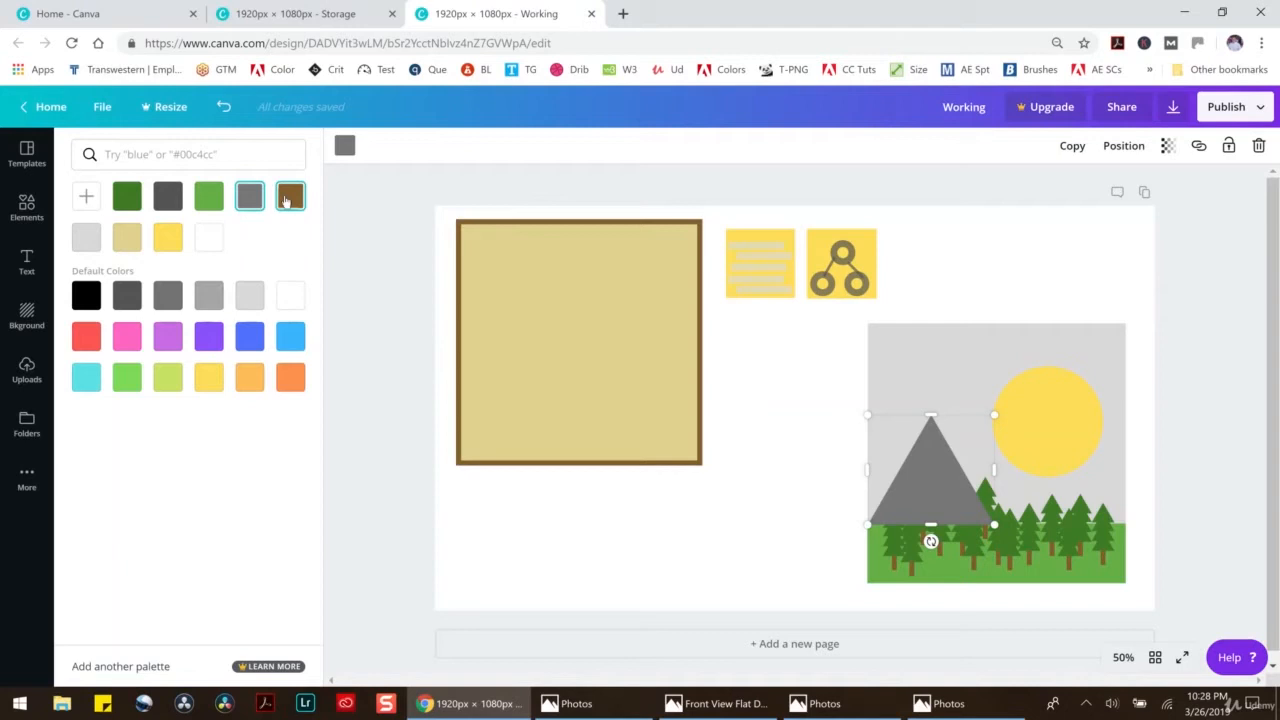
left_click(290, 196)
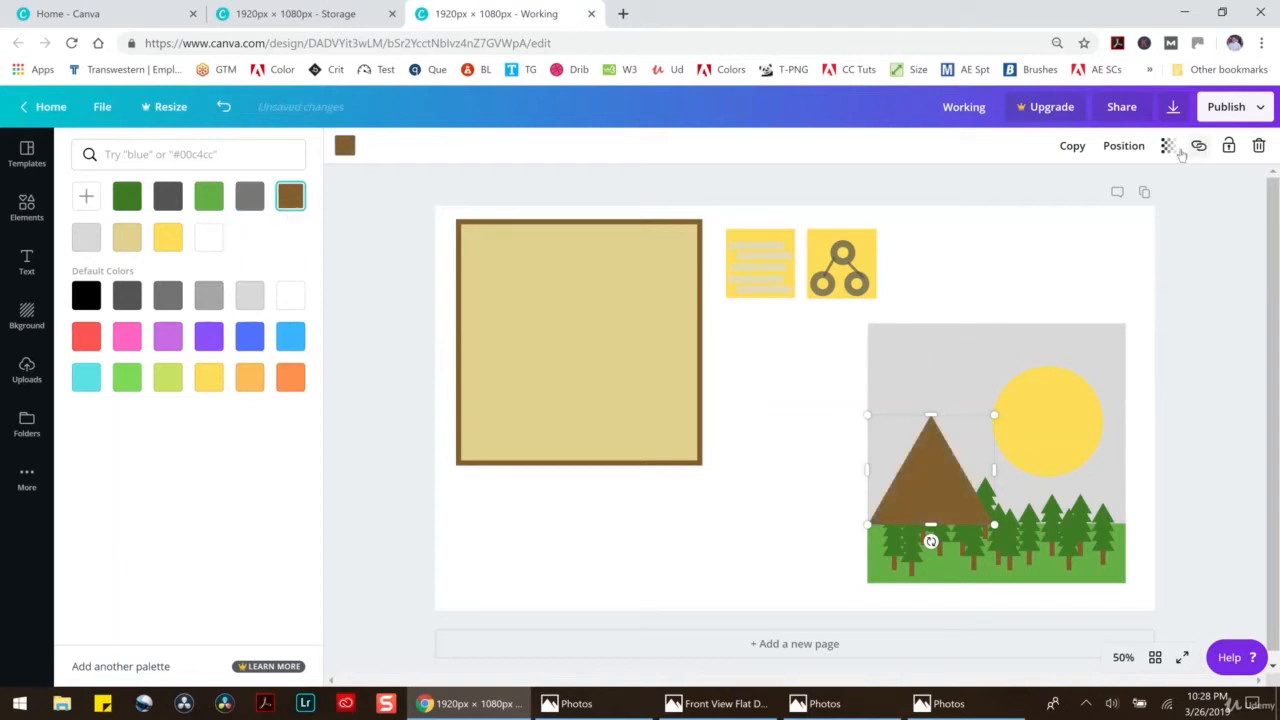
left_click(1167, 145)
left_click_drag(1132, 185, 1065, 194)
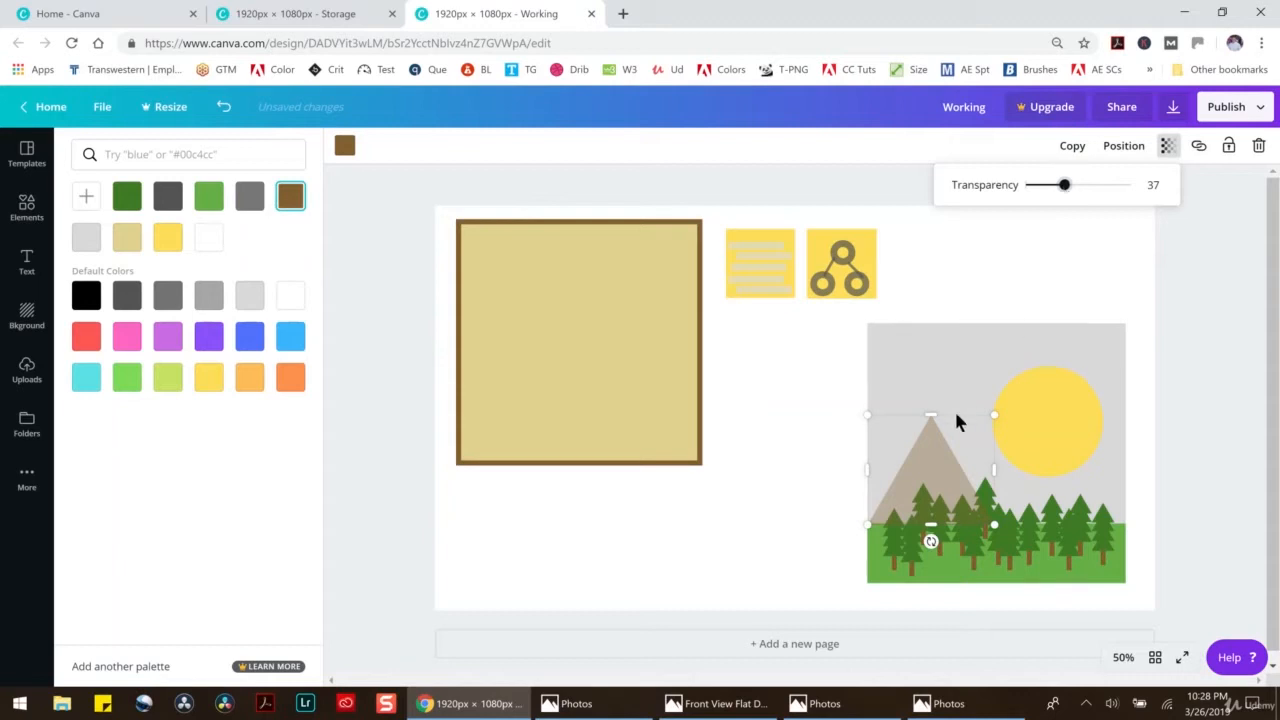
Duplicate the brown mountain, shrink the copy and stand it on the ground overlapping the original's right slope
left_click(914, 471)
left_click_drag(920, 460, 967, 492)
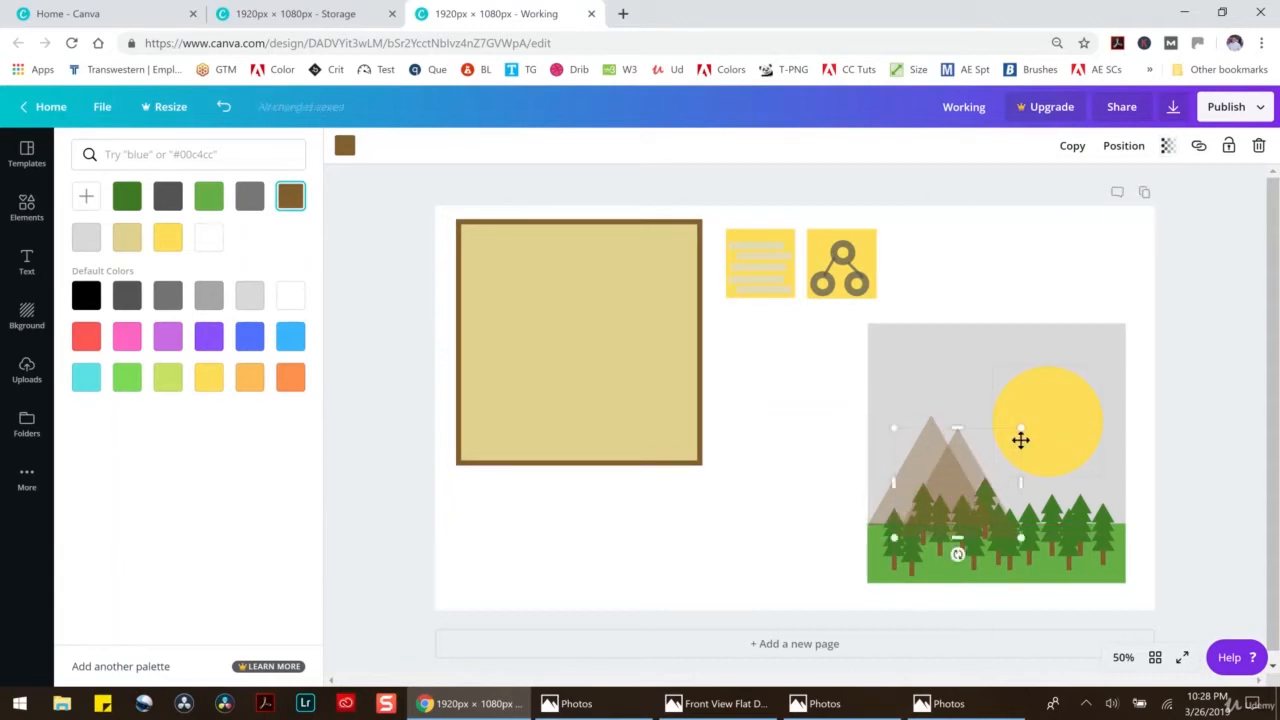
left_click_drag(1020, 431, 974, 461)
Move the smaller mountain down the stacking order behind the trees, just in front of the gray background
left_click(1124, 146)
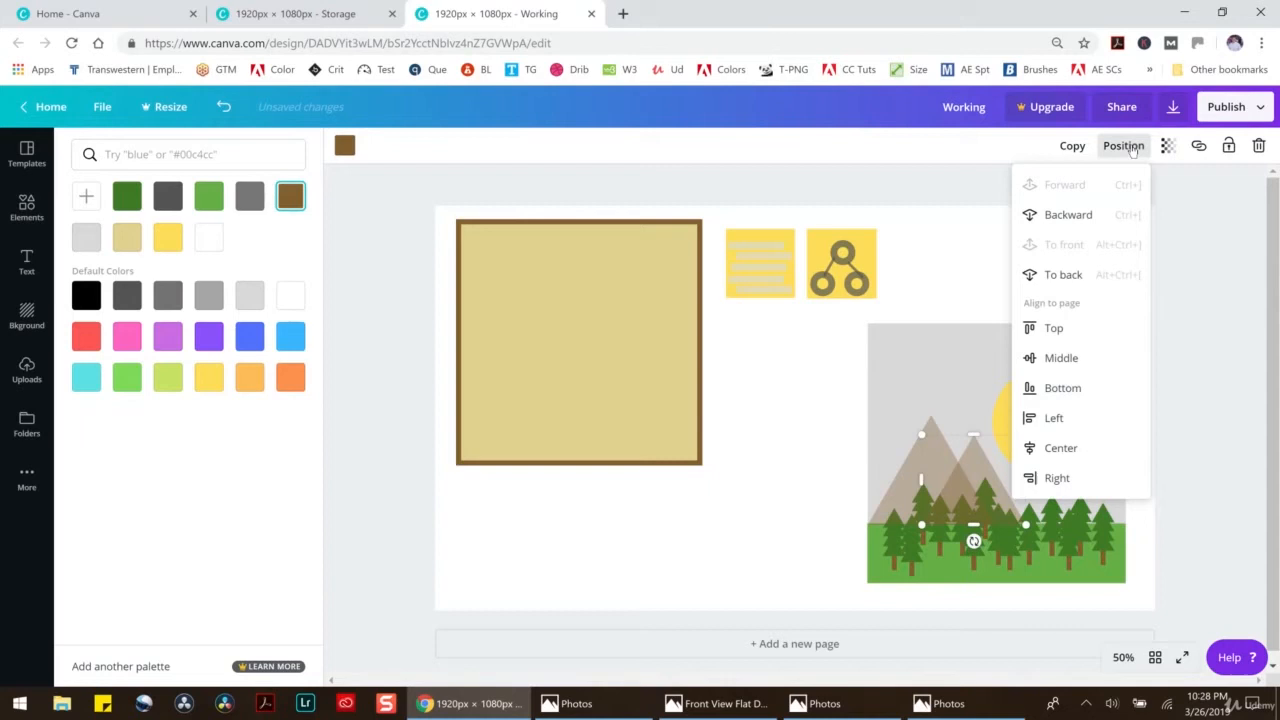
left_click(1094, 218)
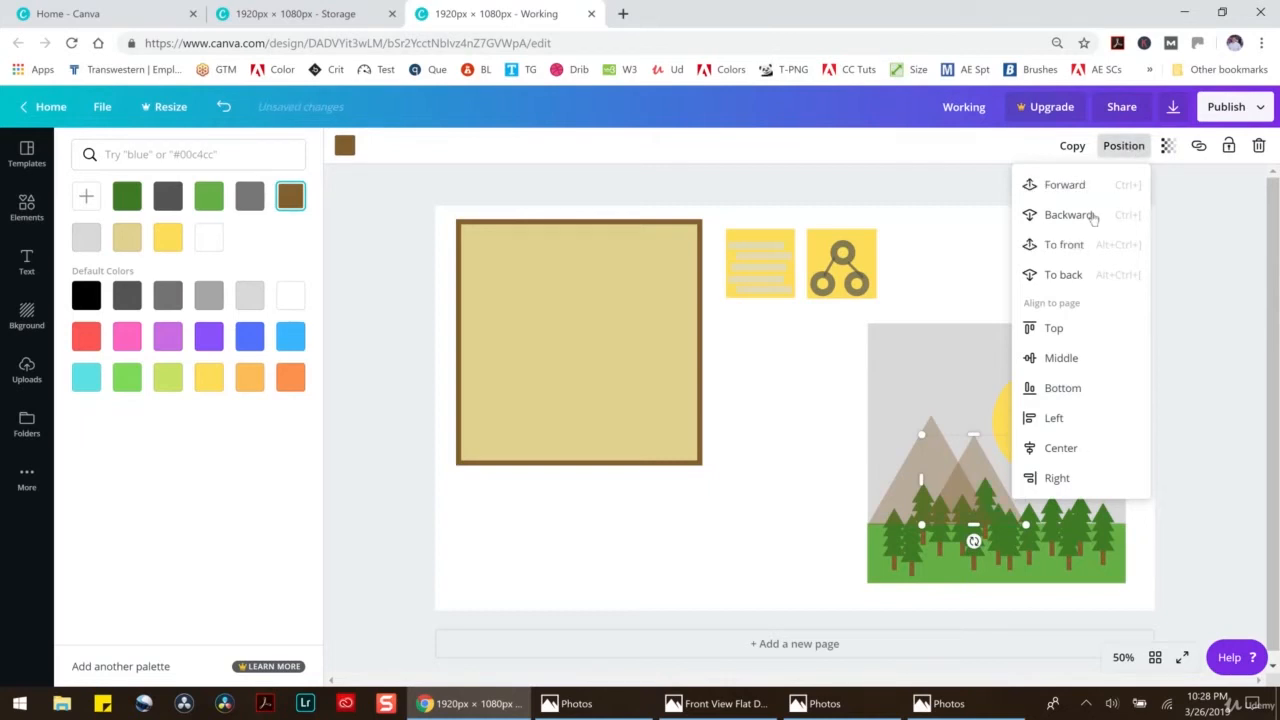
left_click(1092, 212)
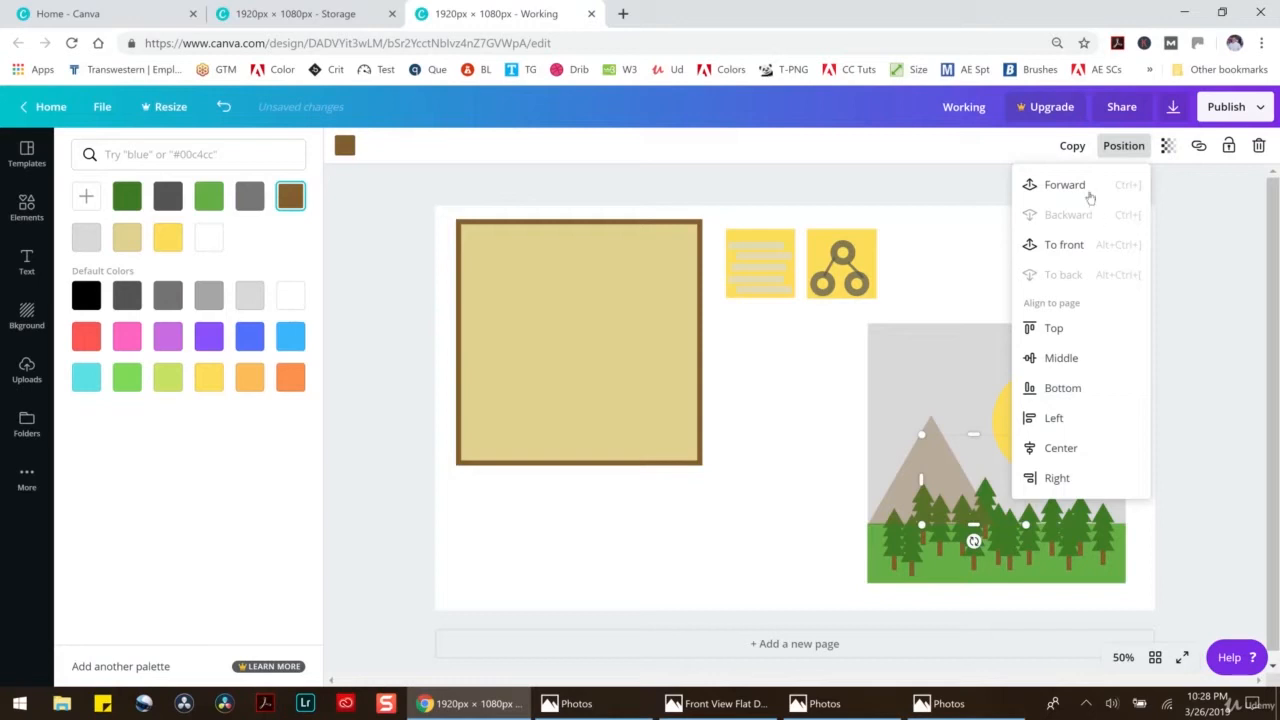
left_click(1087, 190)
Send the larger mountain to the back and bring it one level forward, above the gray background
left_click(888, 474)
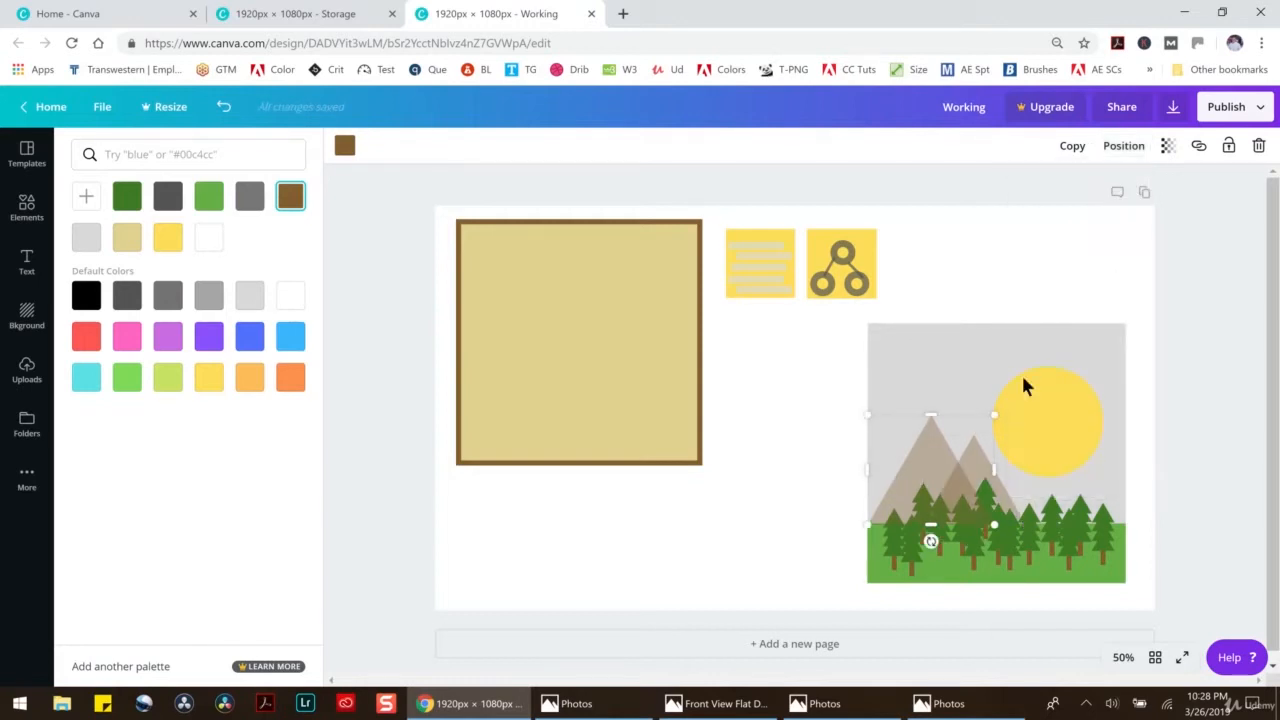
left_click(1124, 146)
left_click(1078, 278)
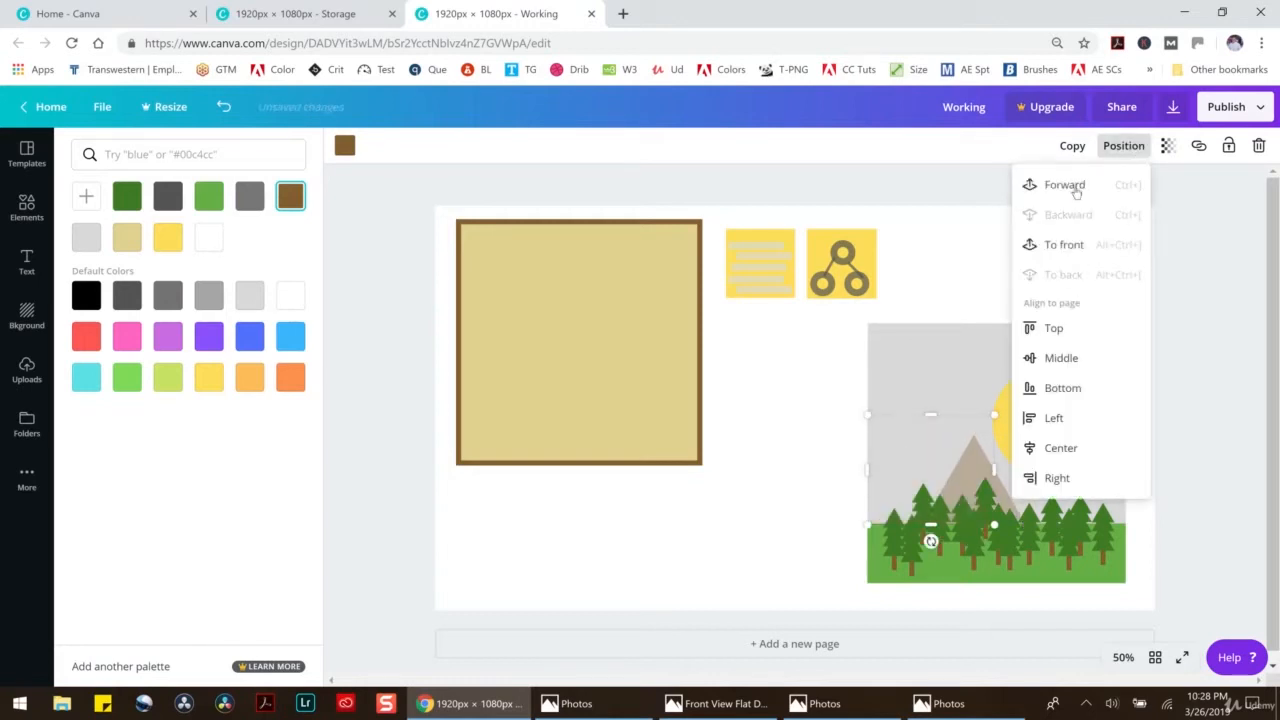
left_click(1072, 187)
left_click(1180, 299)
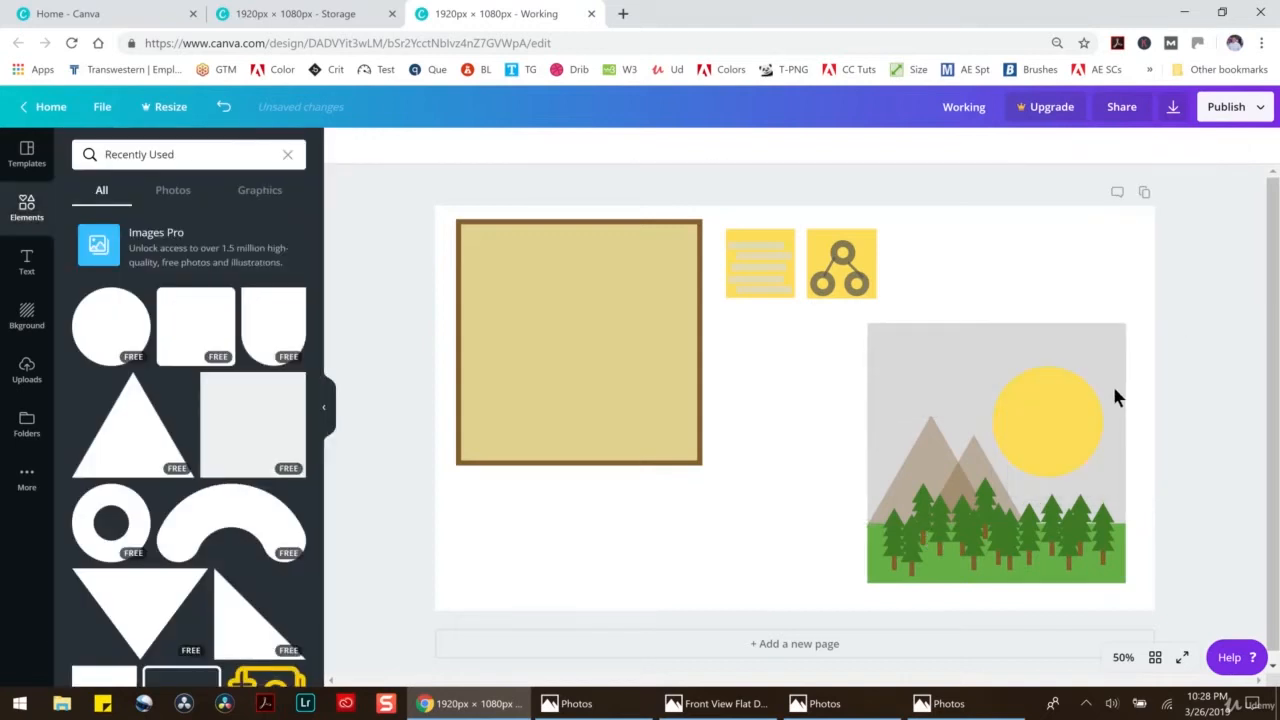
Select all elements of the landscape scene and check whether they can be grouped, inspecting one tree separately
left_click(923, 360)
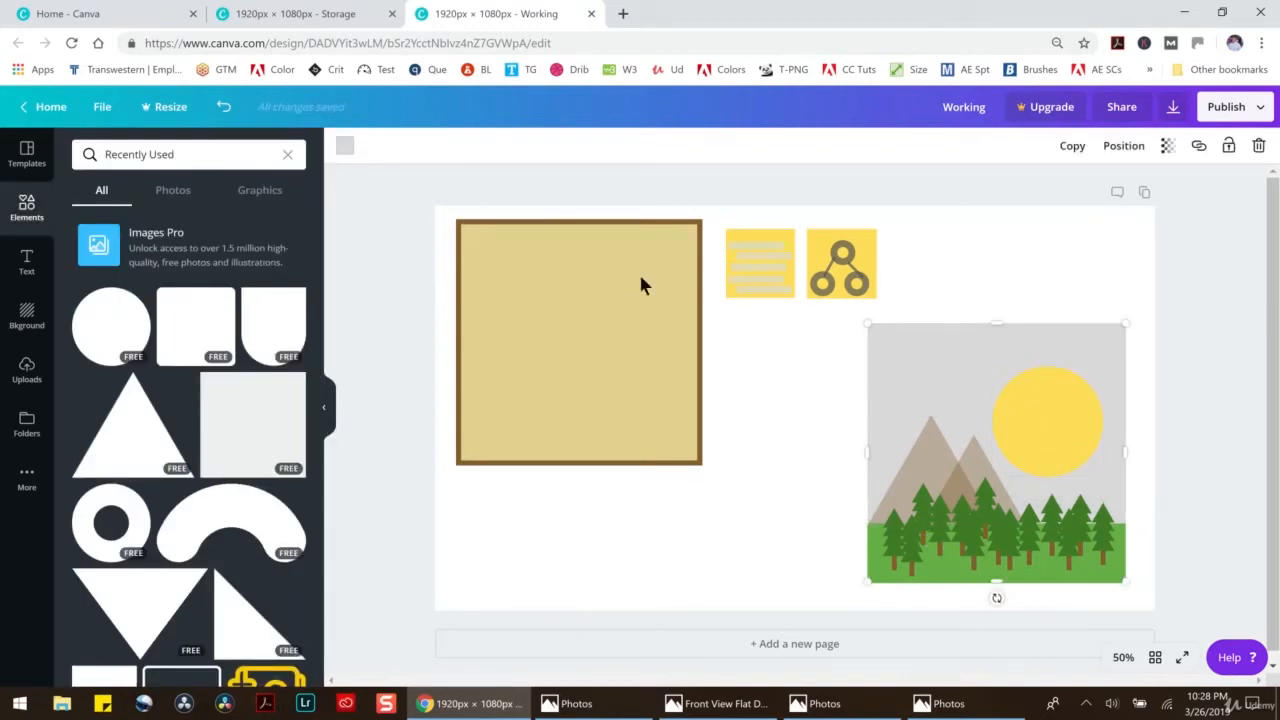
left_click_drag(897, 287, 1257, 623)
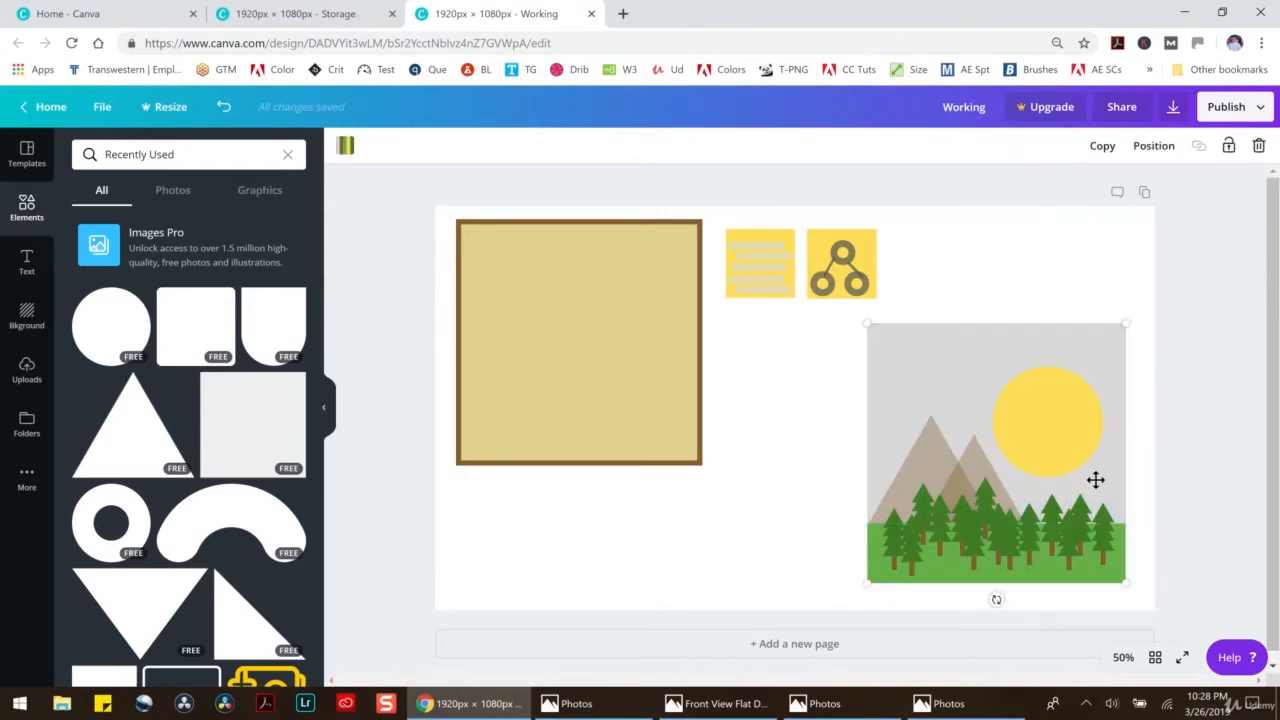
left_click(1219, 551)
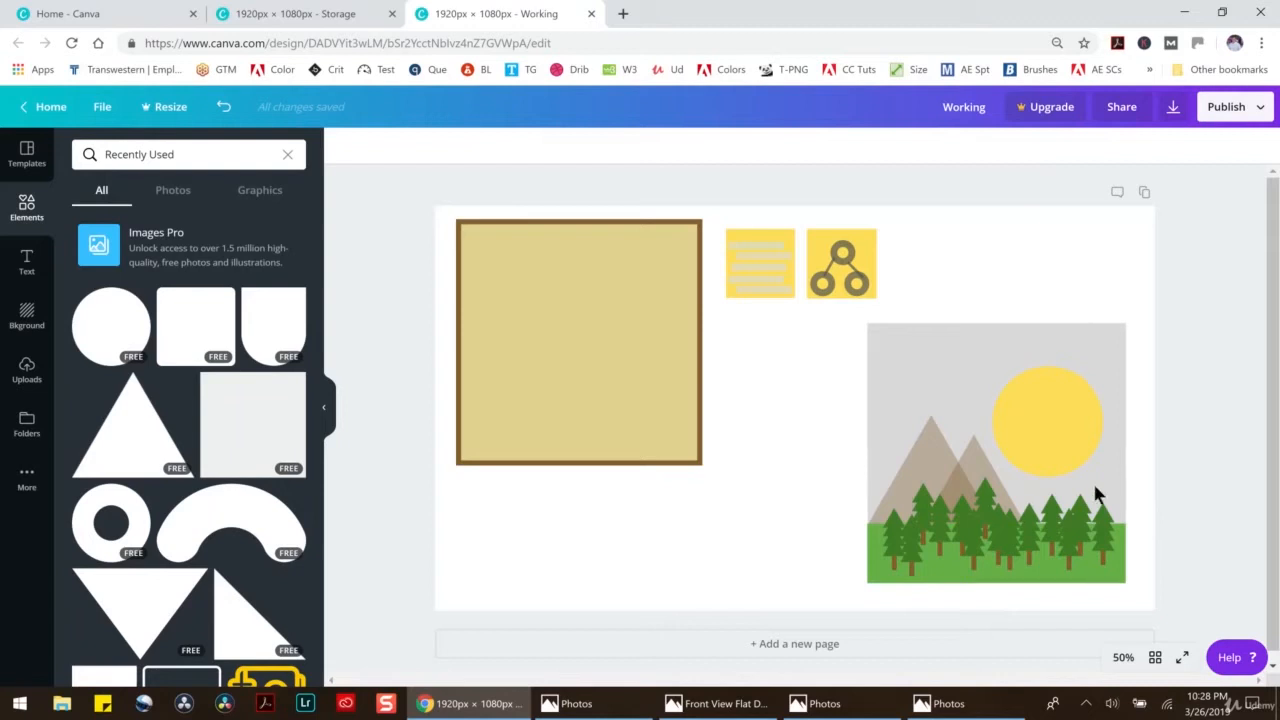
left_click(1096, 520)
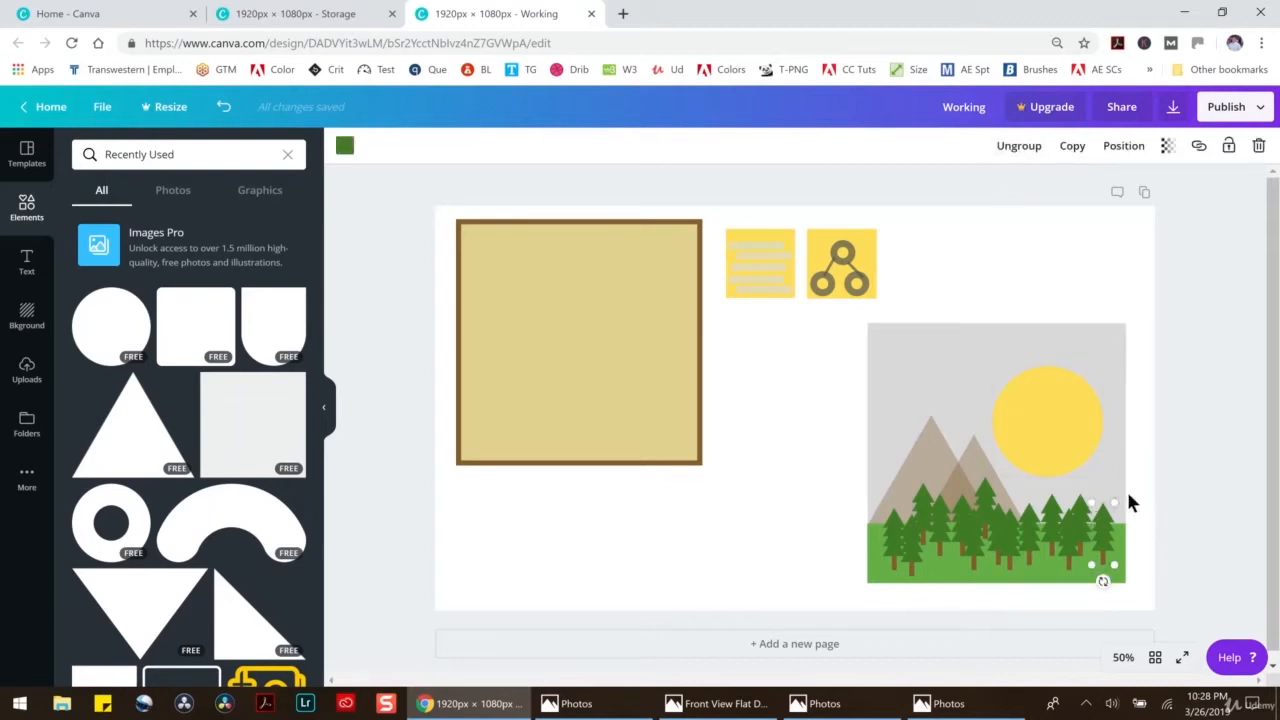
left_click(1159, 519)
left_click_drag(1146, 596, 838, 316)
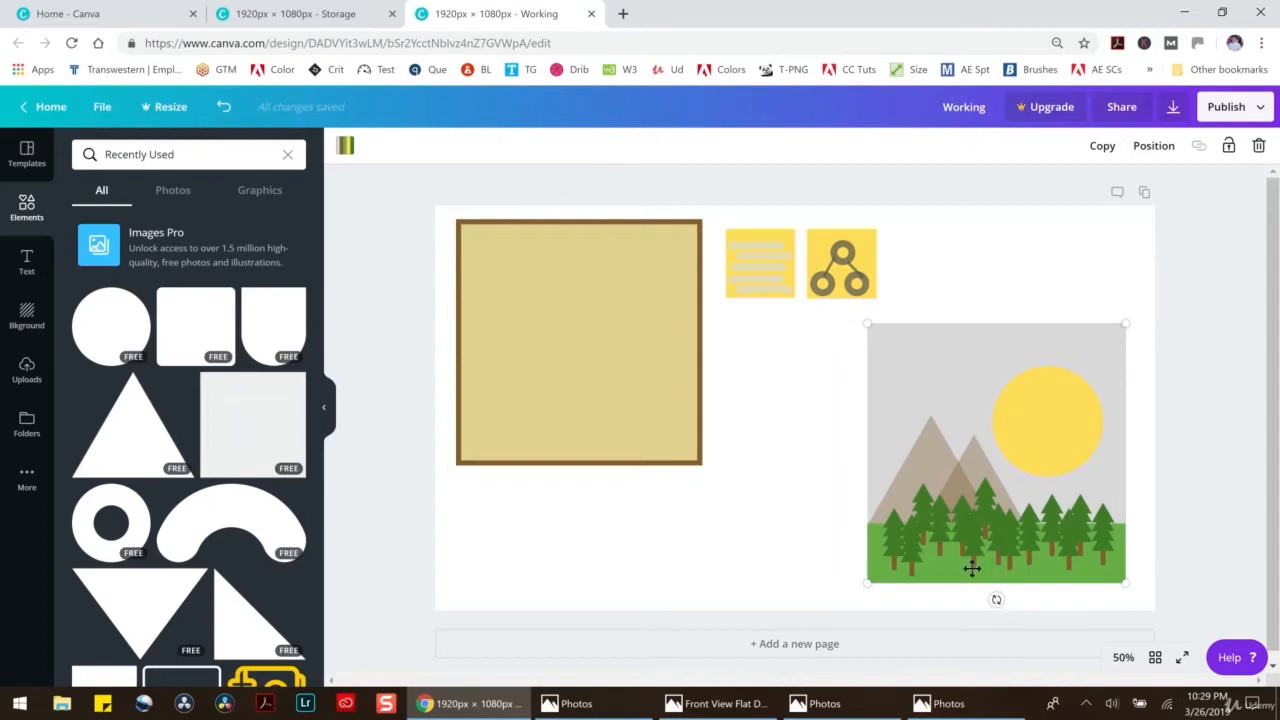
left_click(838, 518)
Ungroup each pine tree in the landscape scene, one after another, into its separate shapes
left_click(922, 505)
left_click(1032, 146)
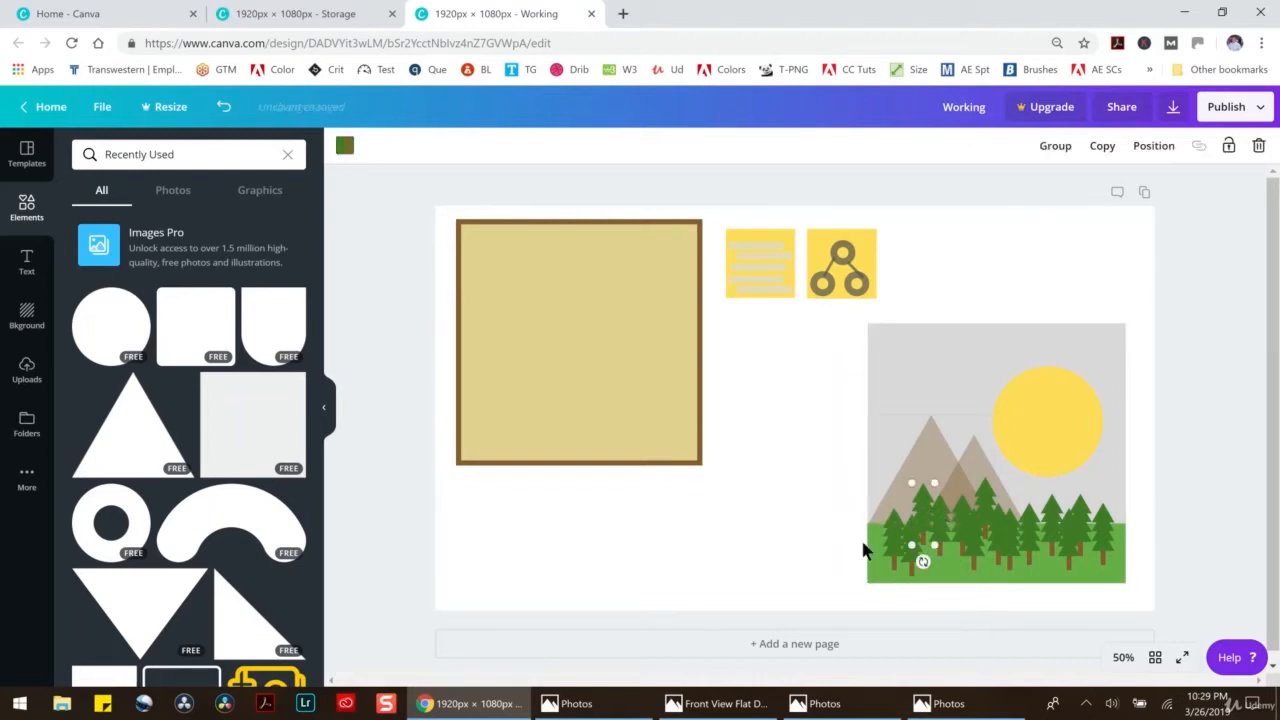
left_click(890, 540)
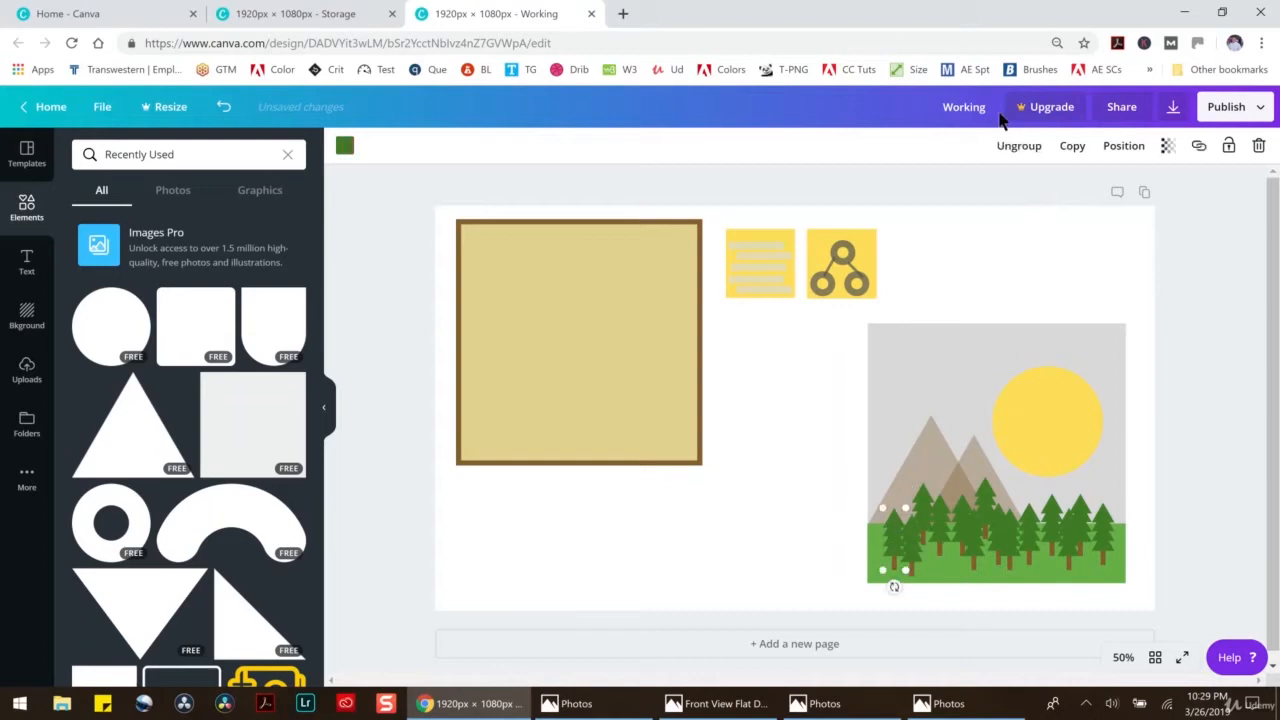
left_click(1020, 146)
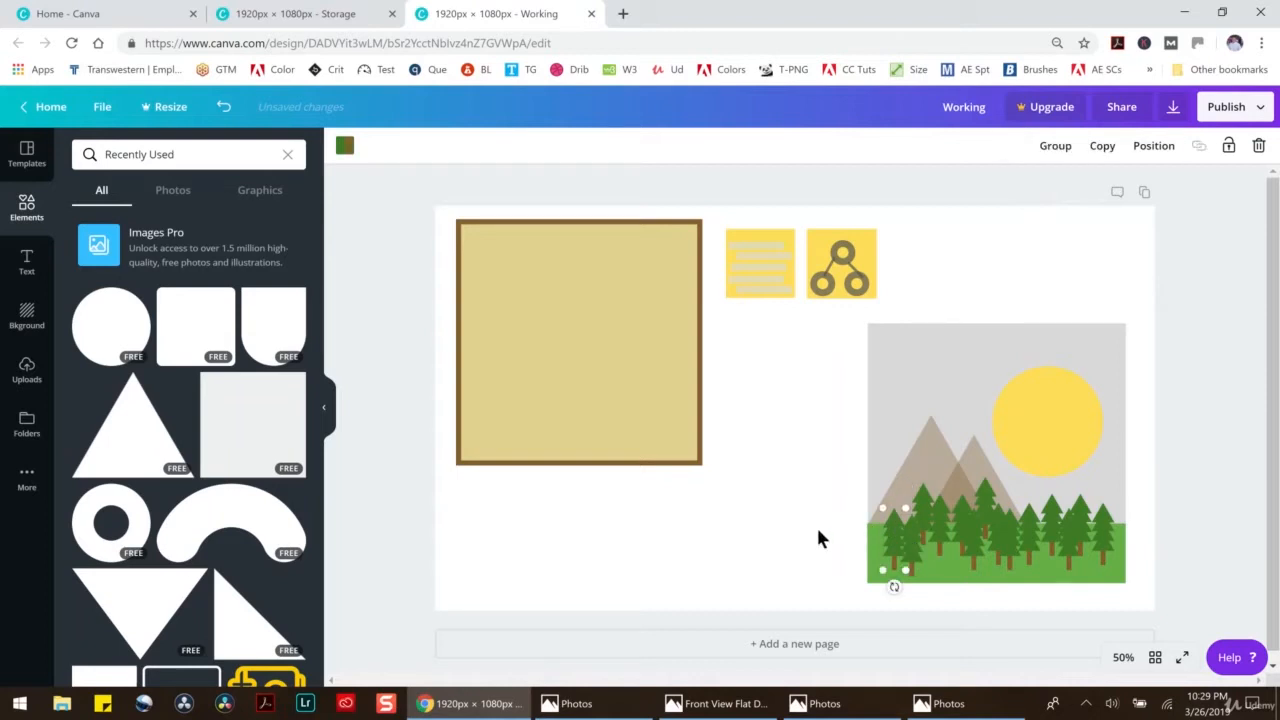
left_click(915, 552)
left_click(1018, 146)
left_click(1006, 488)
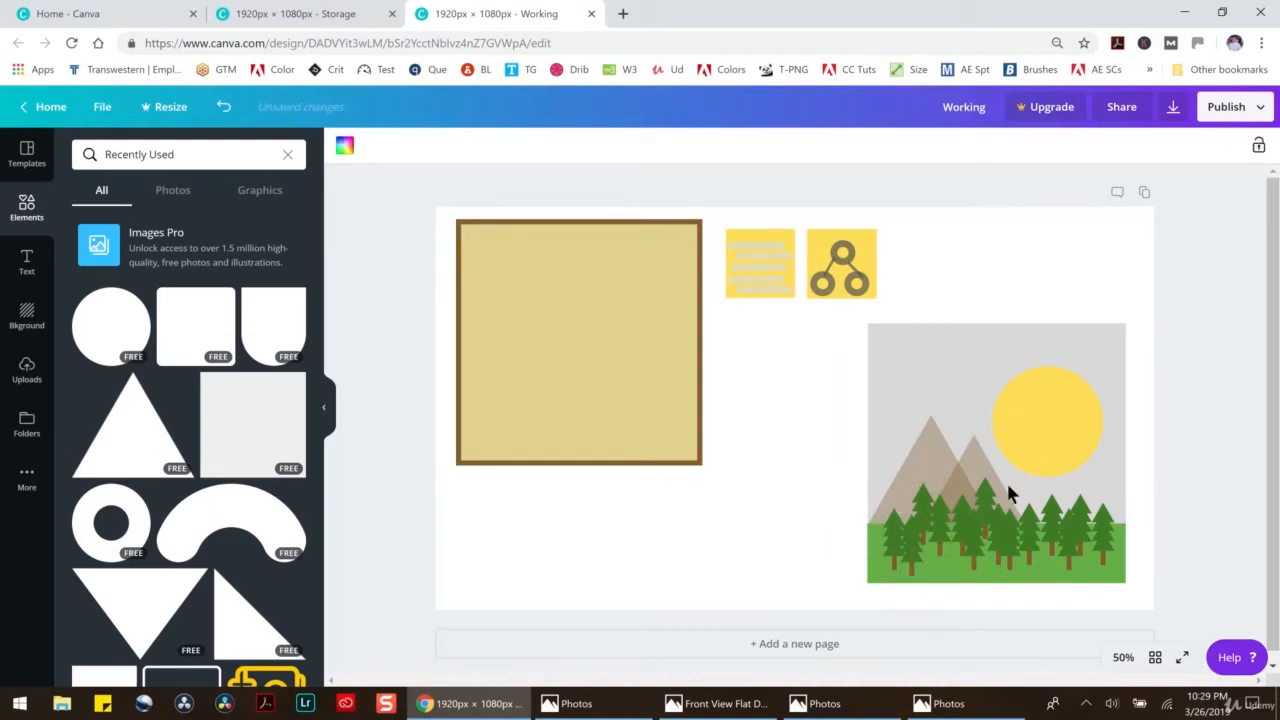
left_click(938, 530)
left_click(1020, 146)
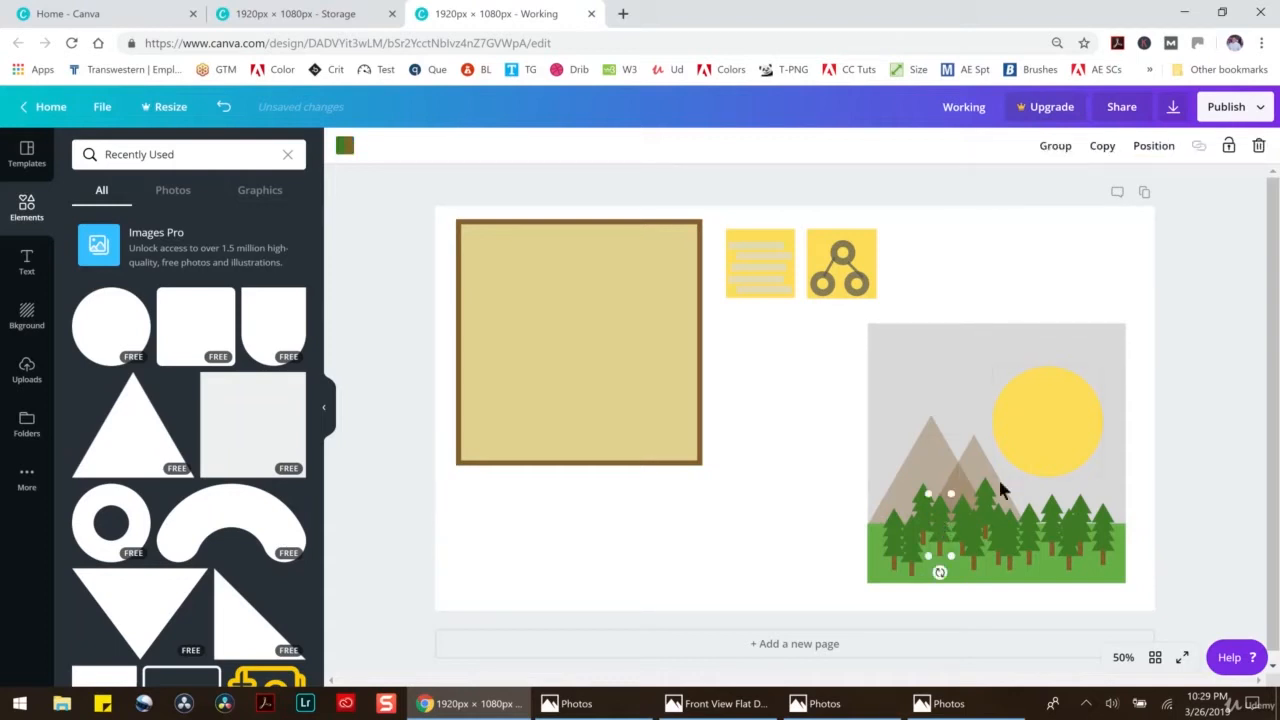
left_click(960, 532)
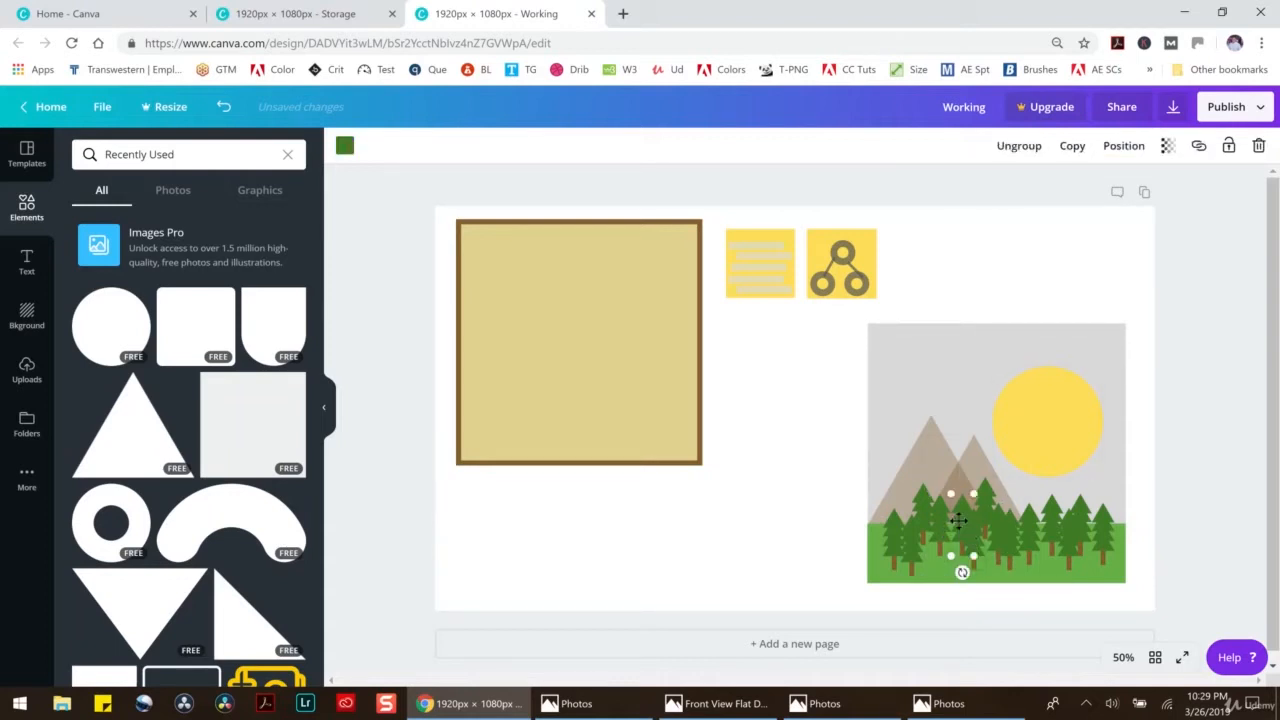
left_click(1020, 146)
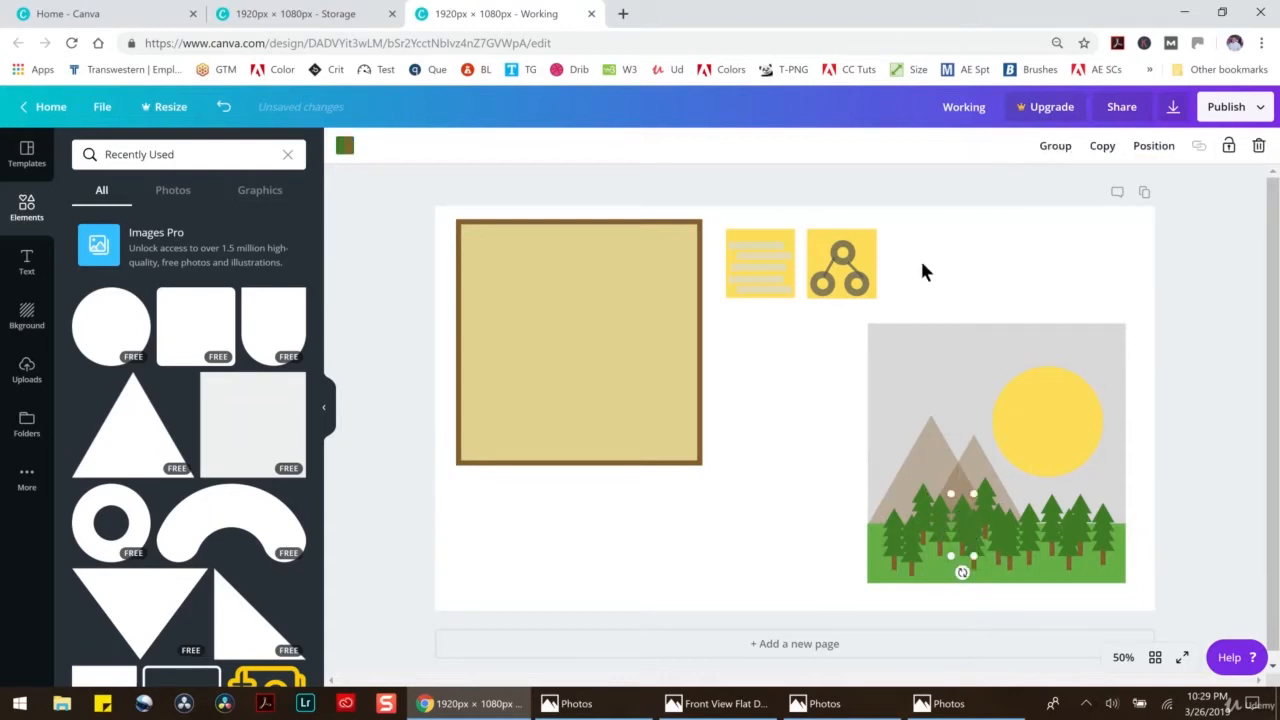
left_click(973, 542)
left_click(1030, 146)
left_click(987, 503)
left_click(1020, 146)
left_click(821, 549)
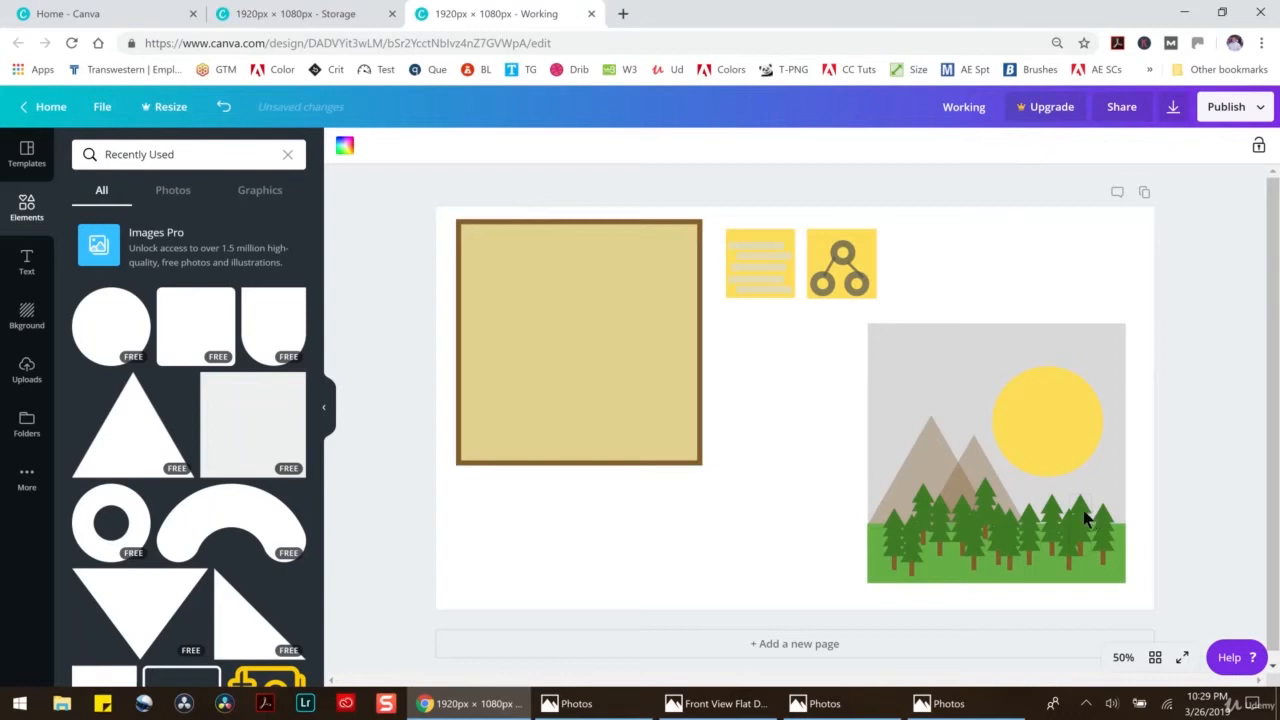
left_click(1000, 500)
left_click(1018, 146)
left_click(788, 502)
left_click(996, 522)
left_click(1018, 146)
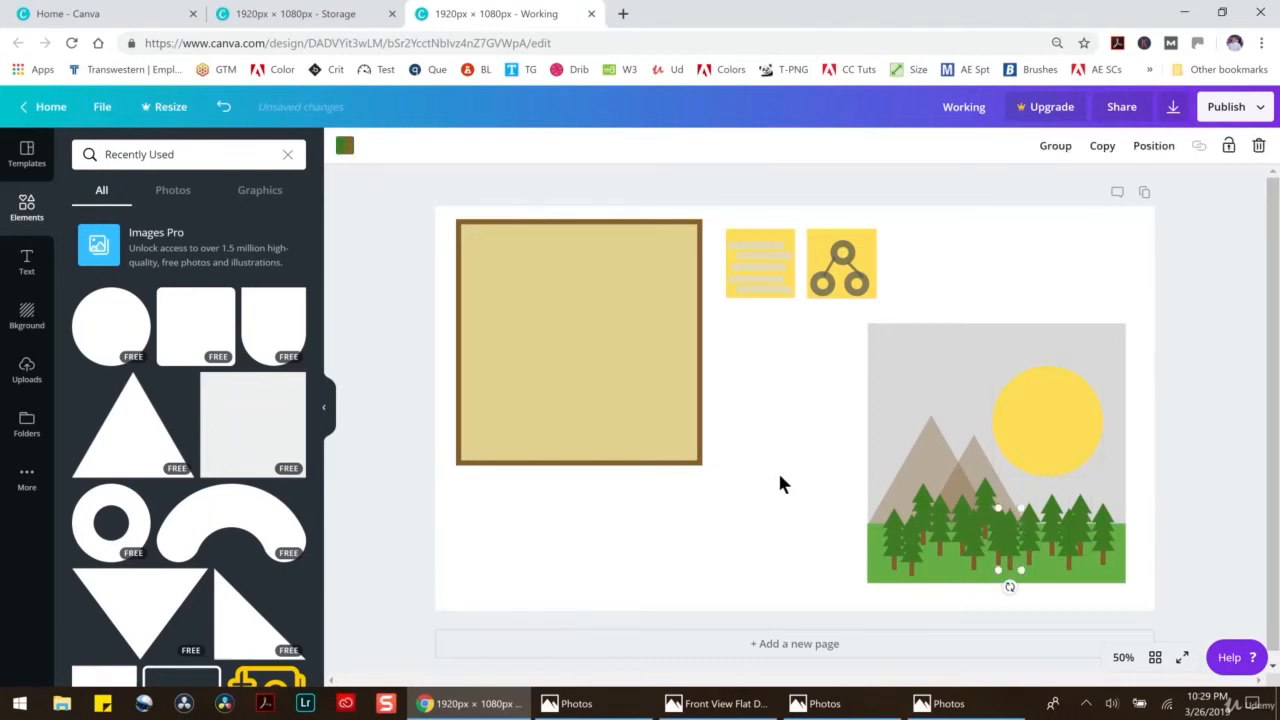
left_click(777, 469)
left_click(1031, 522)
left_click(1031, 148)
left_click(834, 523)
left_click(1051, 521)
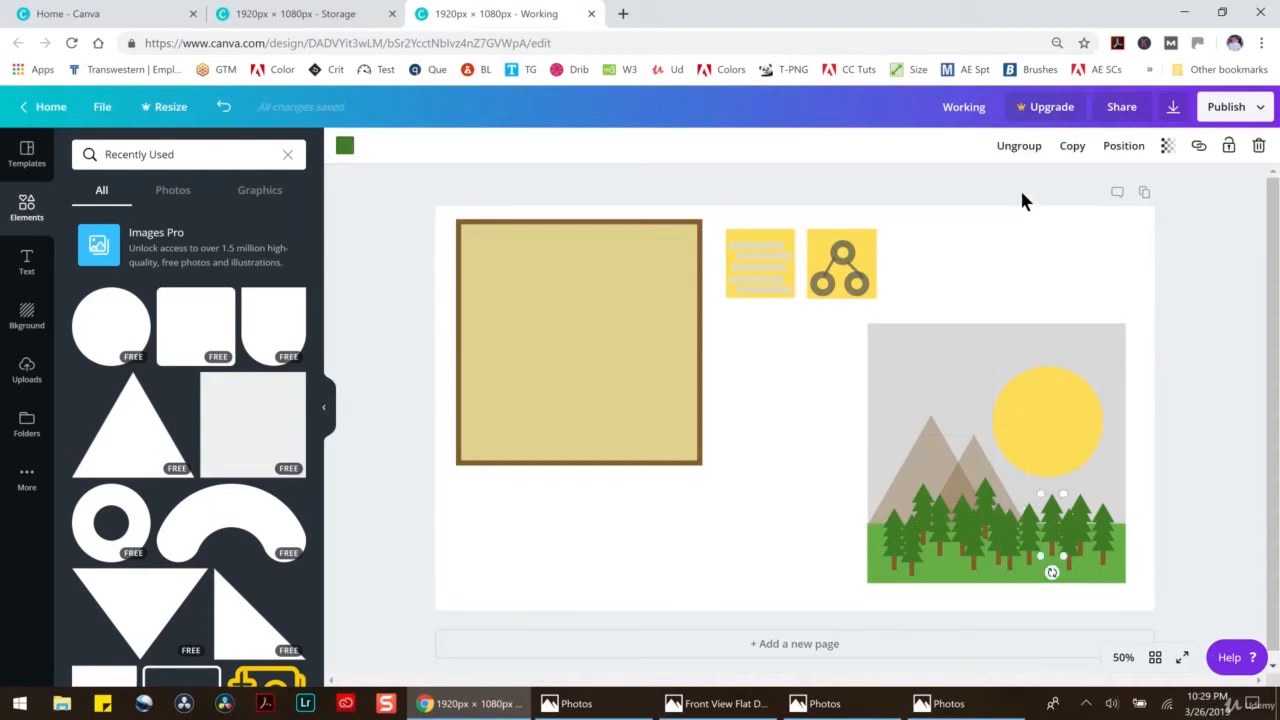
left_click(1018, 146)
left_click(813, 495)
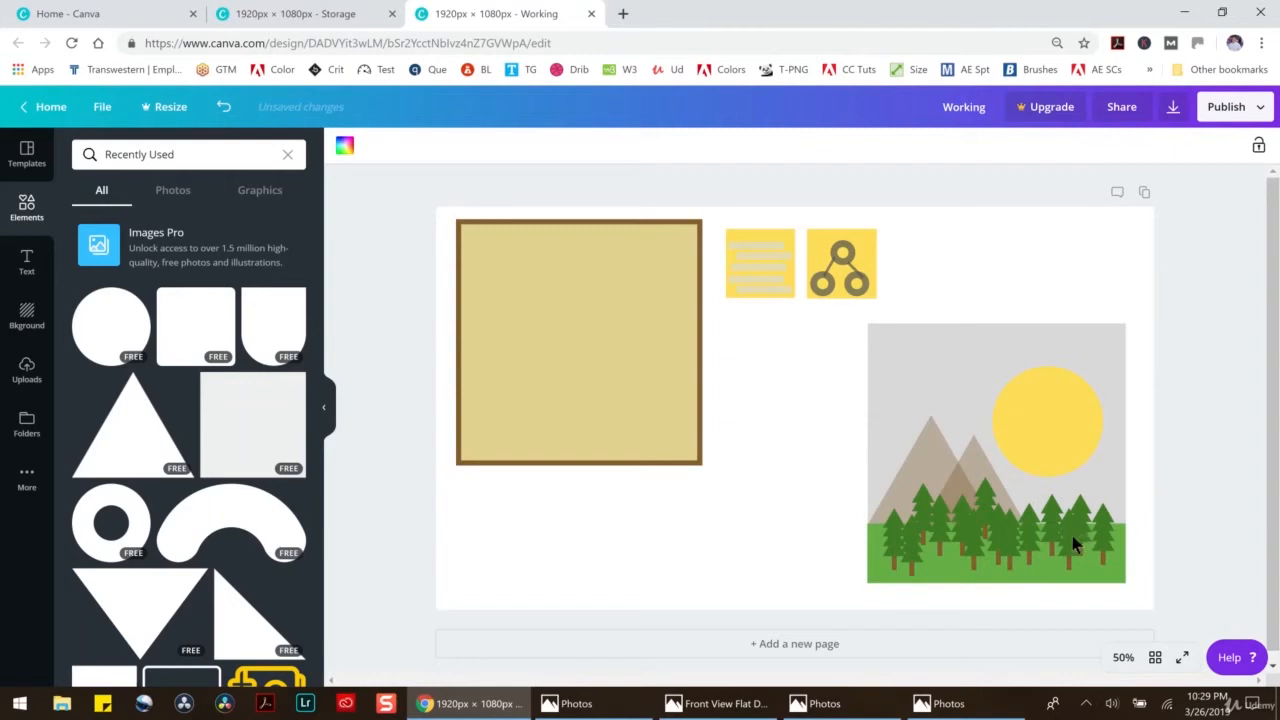
left_click(1071, 543)
left_click(1018, 146)
left_click(828, 414)
left_click(1086, 505)
left_click(1012, 146)
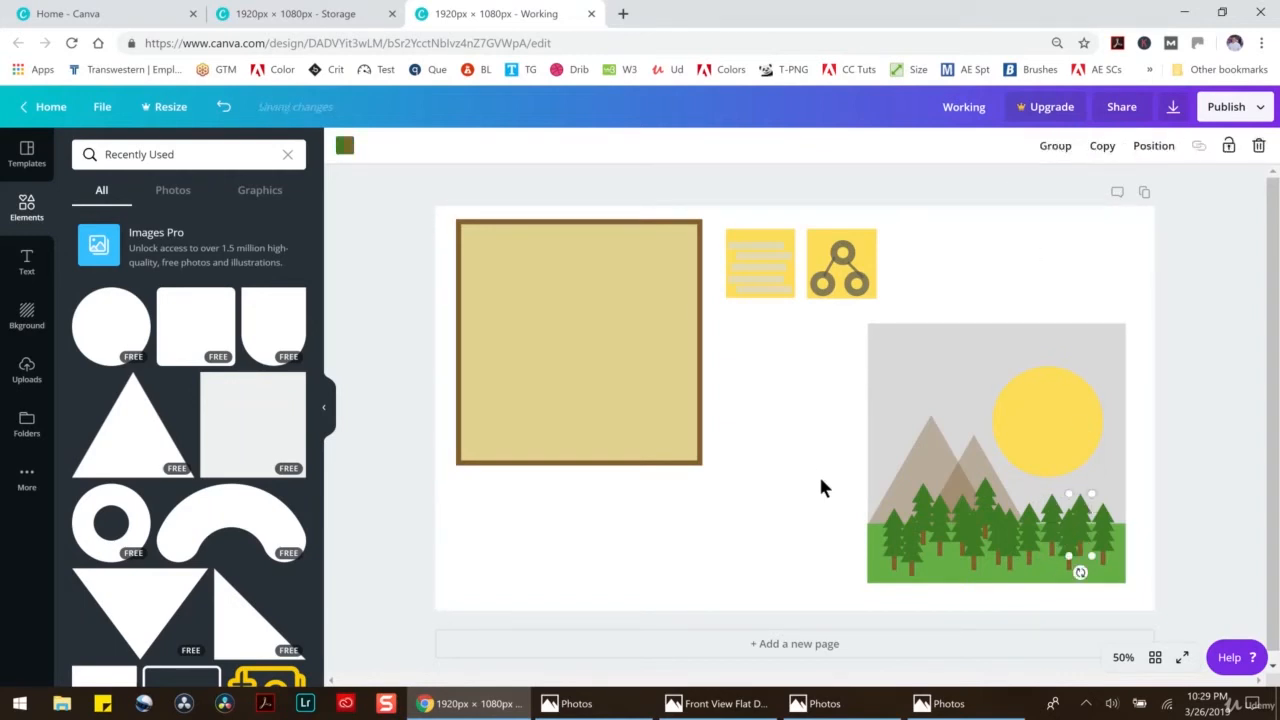
left_click(823, 486)
left_click(1102, 530)
left_click(1018, 146)
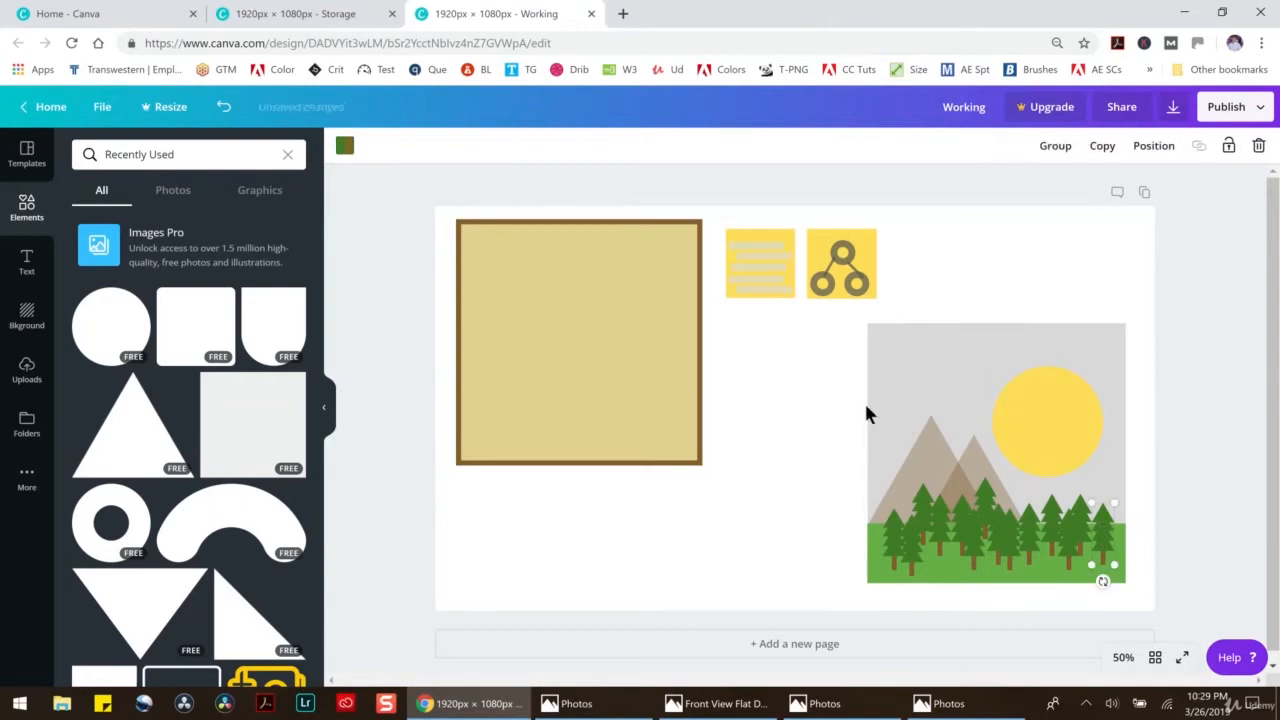
Select the whole landscape scene with its ungrouped trees as one selection and clear the selection
left_click(828, 498)
left_click_drag(830, 329, 1170, 590)
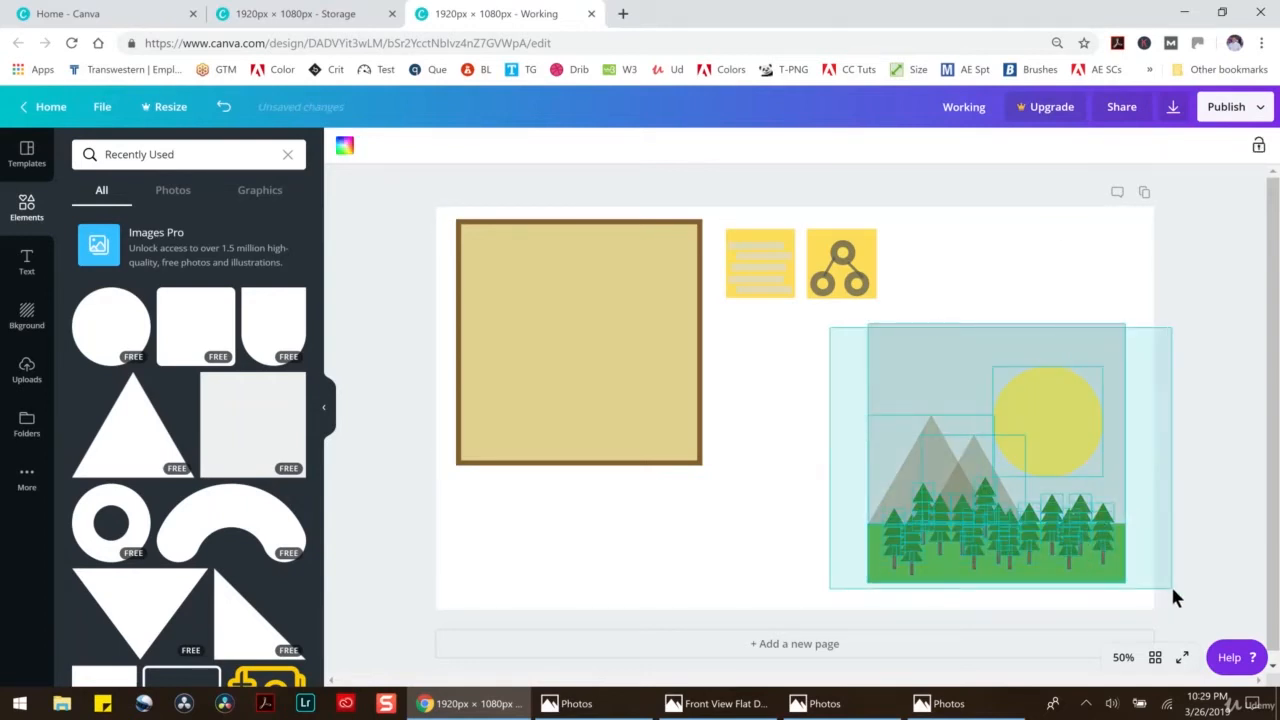
left_click(847, 487)
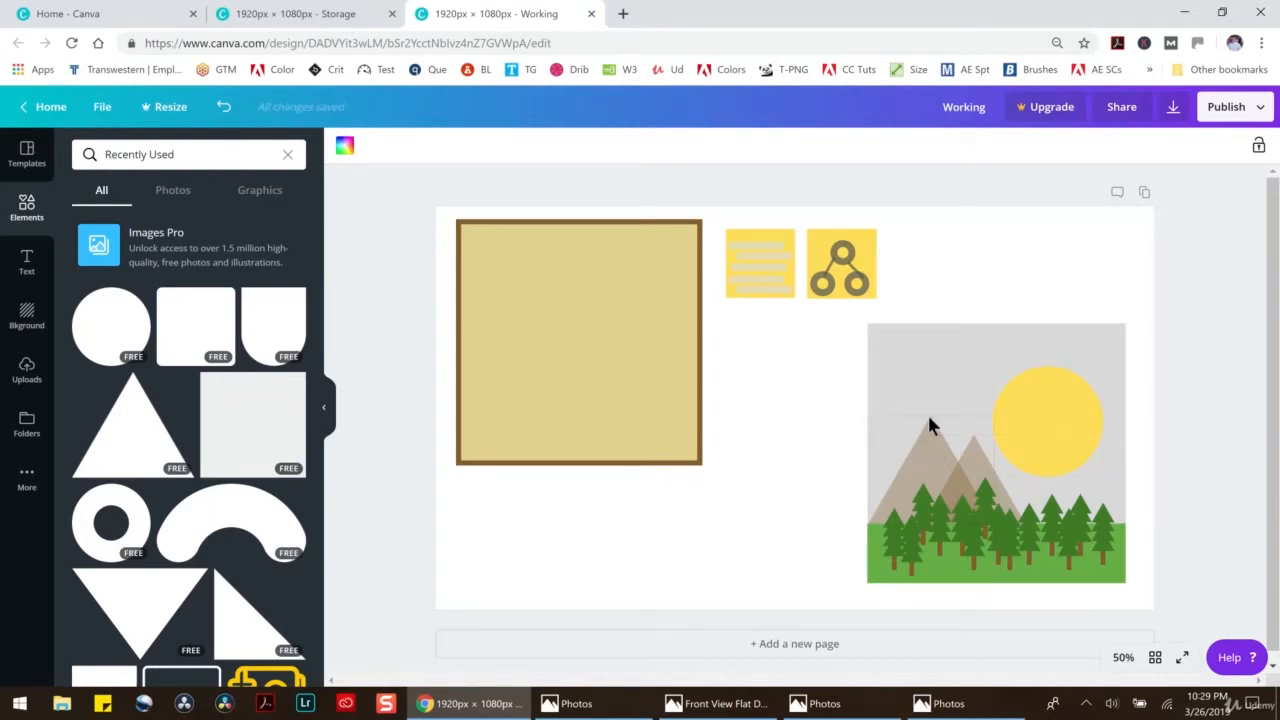
Add a circle, shrink it to a tiny dot in the sky above the mountains and fill it with white
left_click(108, 328)
left_click_drag(955, 573, 945, 388)
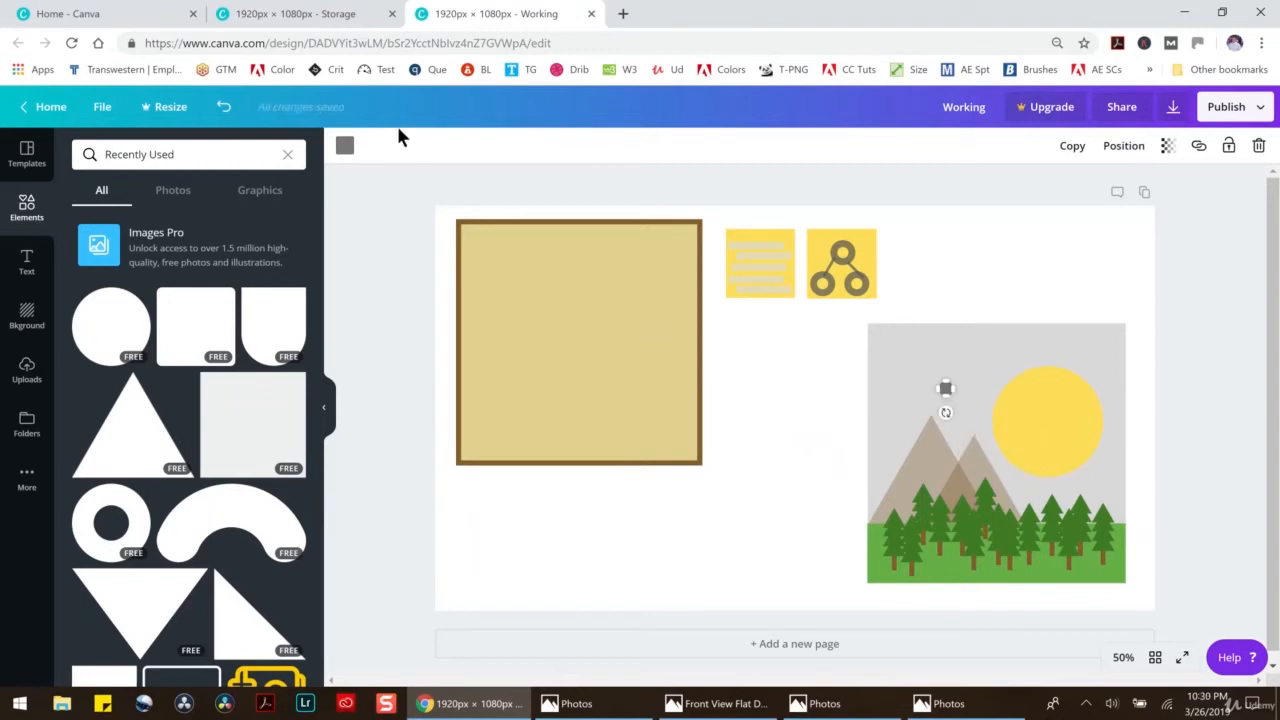
left_click(344, 145)
left_click(287, 297)
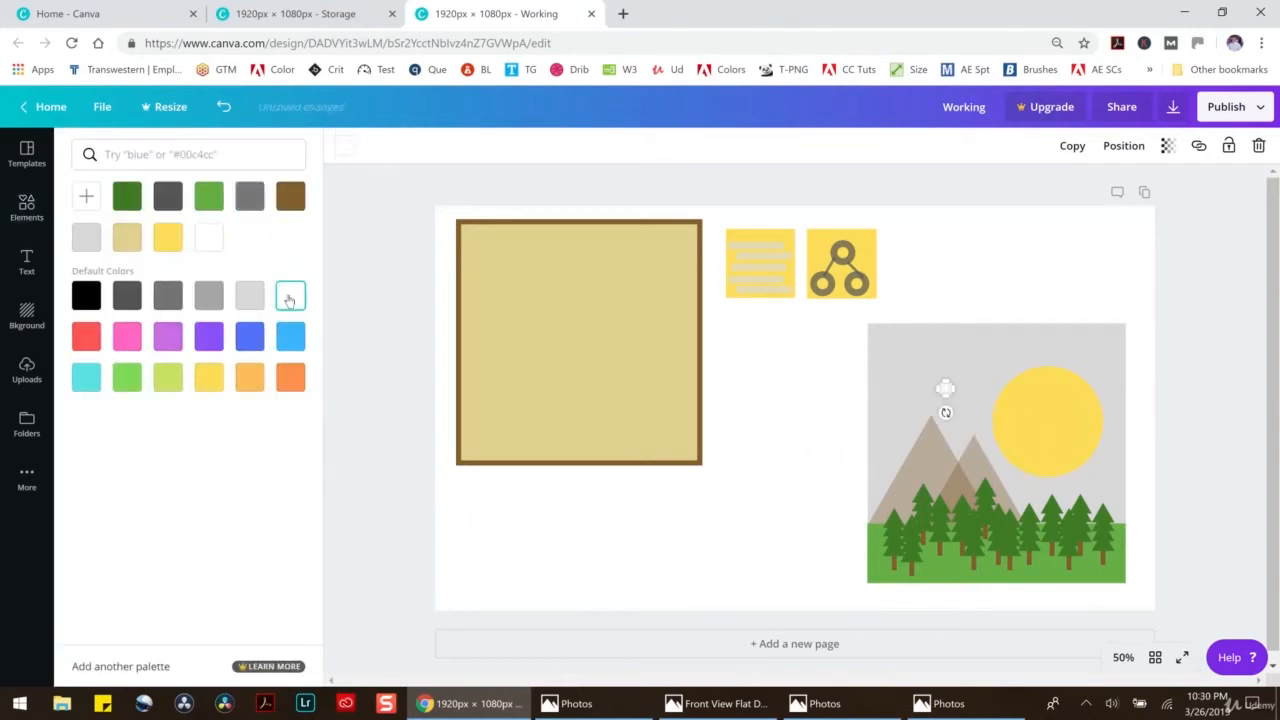
Change the tiny circle's fill to a custom off-white with a slight yellow tint
left_click(86, 196)
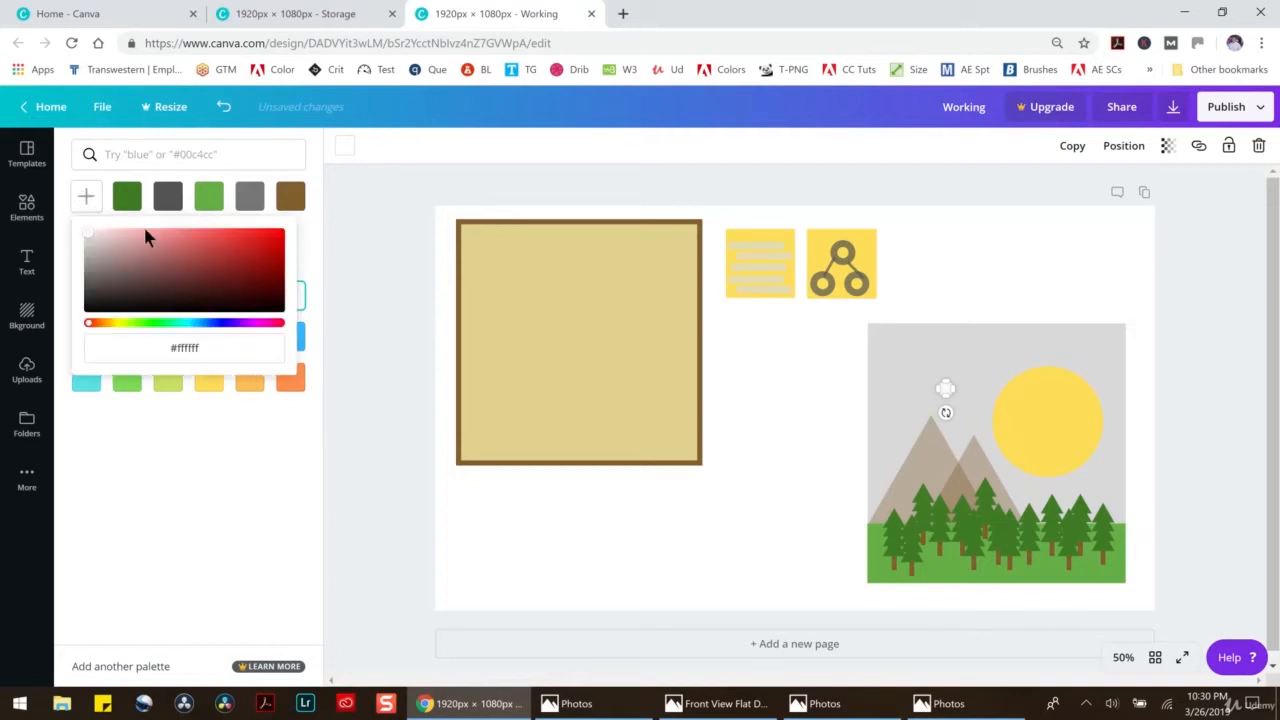
left_click(92, 236)
left_click(85, 239)
left_click_drag(85, 239, 80, 244)
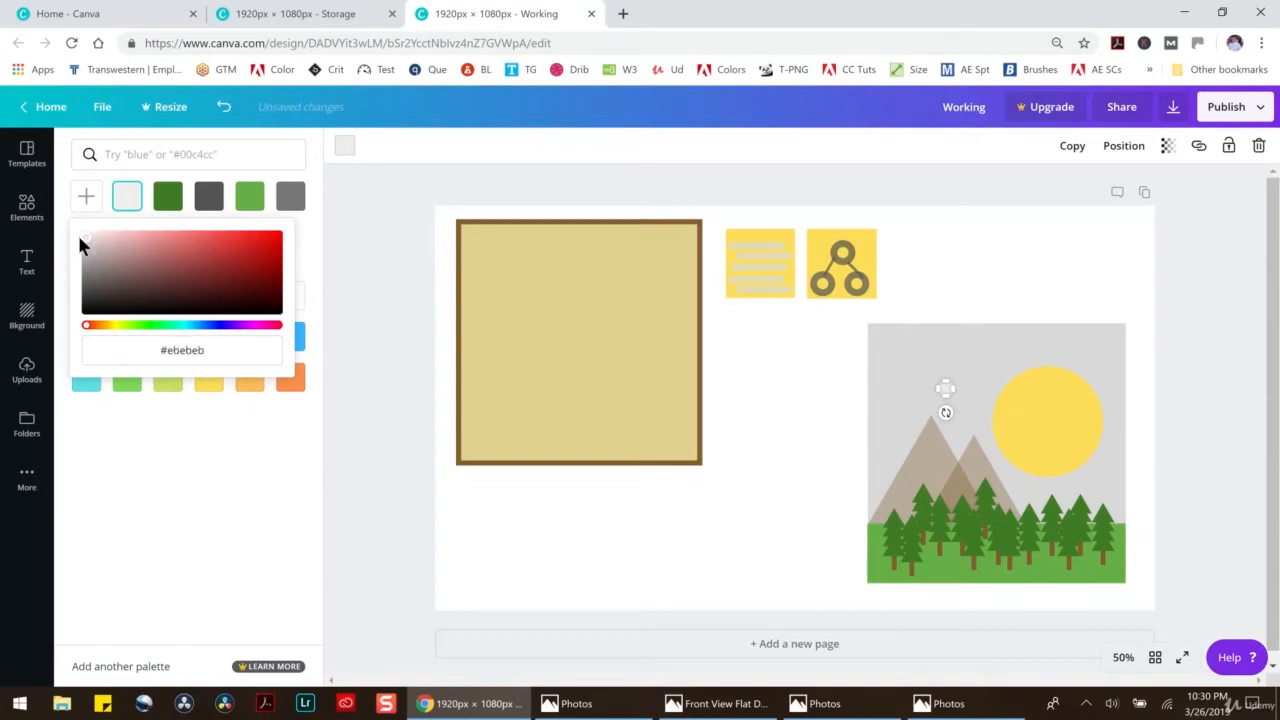
left_click(112, 325)
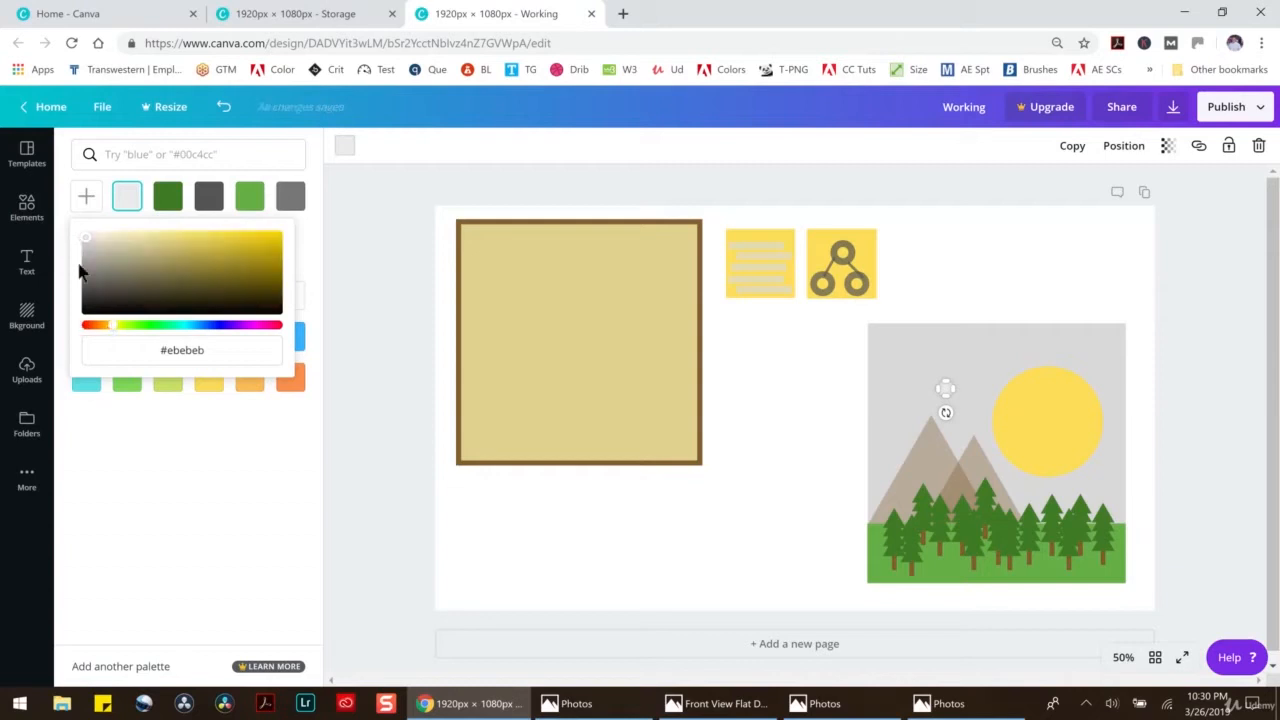
left_click_drag(85, 243, 89, 236)
left_click(854, 402)
Duplicate the off-white circle several times and overlap the copies to form a small cloud above the mountains
left_click(945, 389)
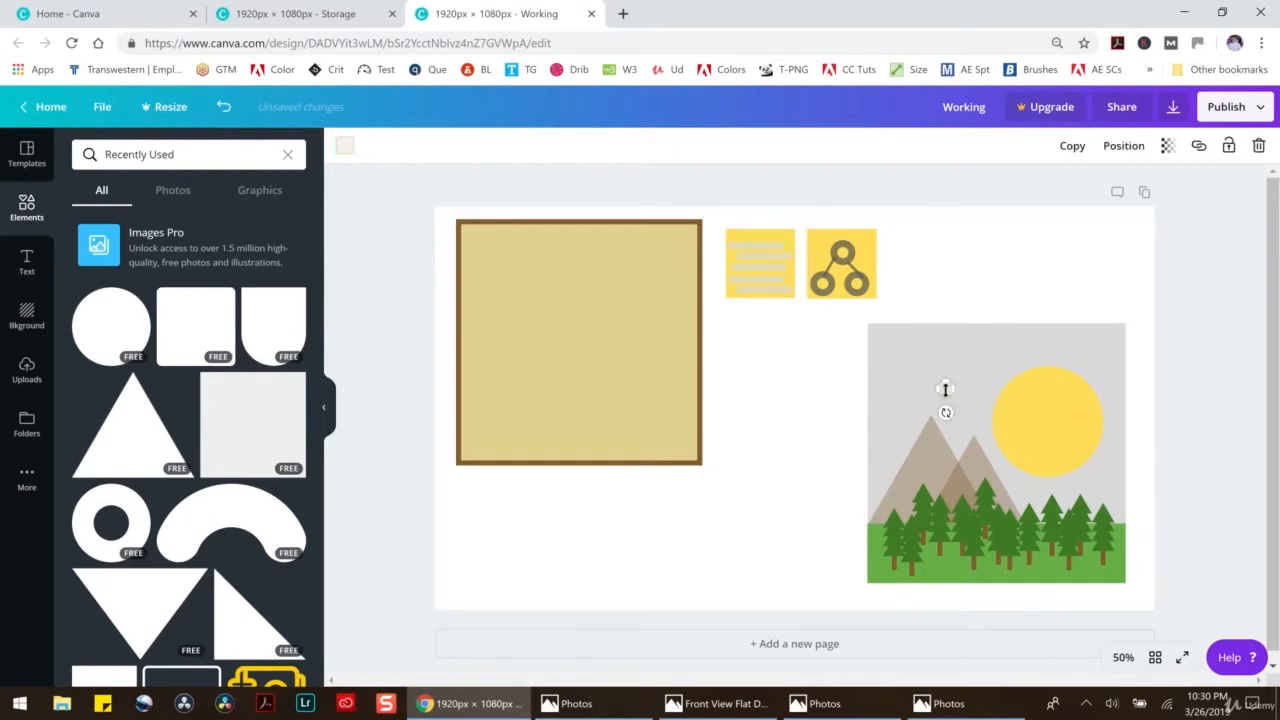
left_click_drag(946, 389, 953, 397)
left_click(1104, 397)
left_click_drag(955, 398, 957, 390)
left_click_drag(963, 403, 963, 391)
key("ctrl+v")
mouse_move(960, 403)
left_mouse_down()
mouse_move(951, 380)
mouse_move(963, 404)
mouse_move(962, 385)
left_mouse_up()
key("ctrl+v")
key("ctrl+v")
left_click_drag(960, 408, 973, 387)
left_click(1177, 345)
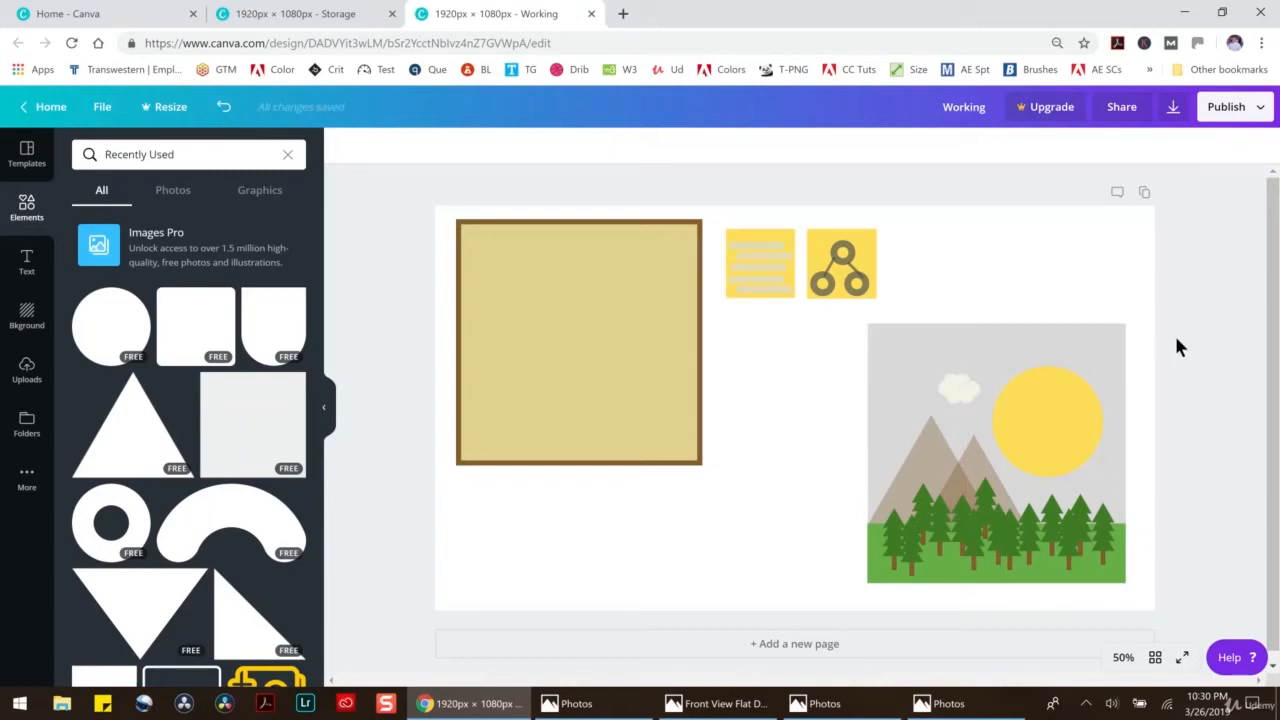
Fill the landscape picture's square sky background with white
left_click(880, 352)
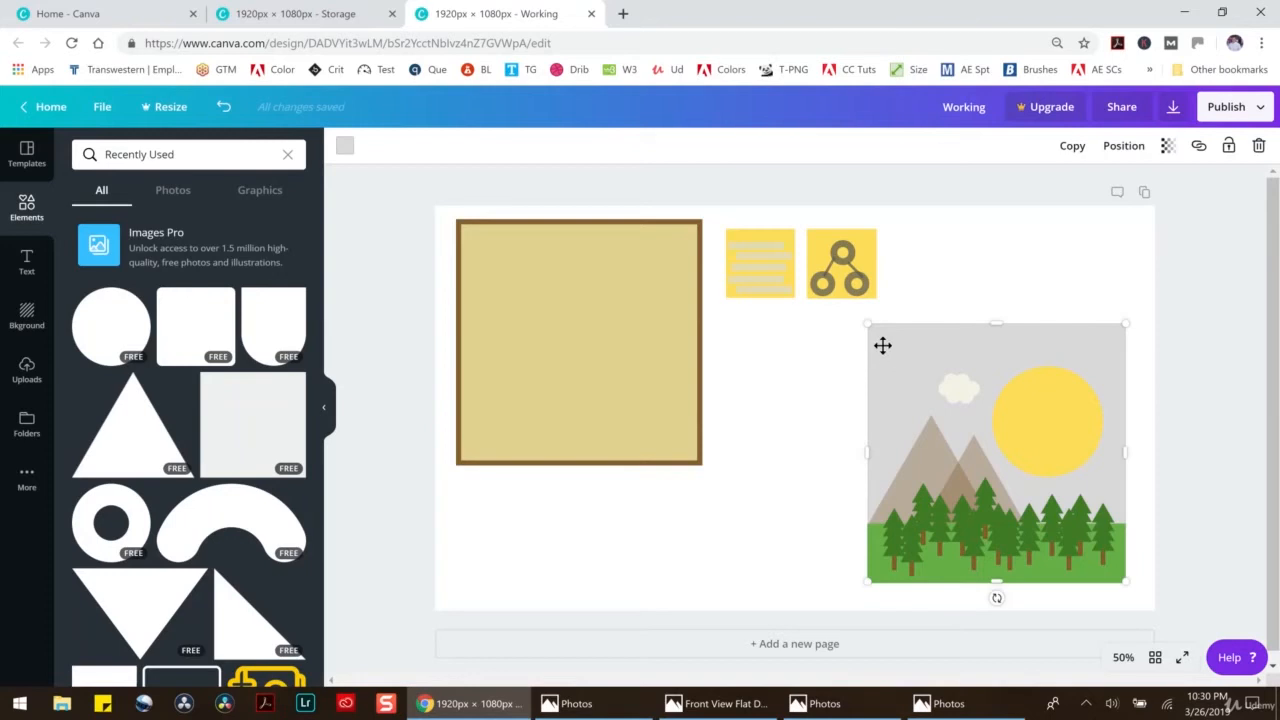
left_click(344, 146)
left_click(291, 295)
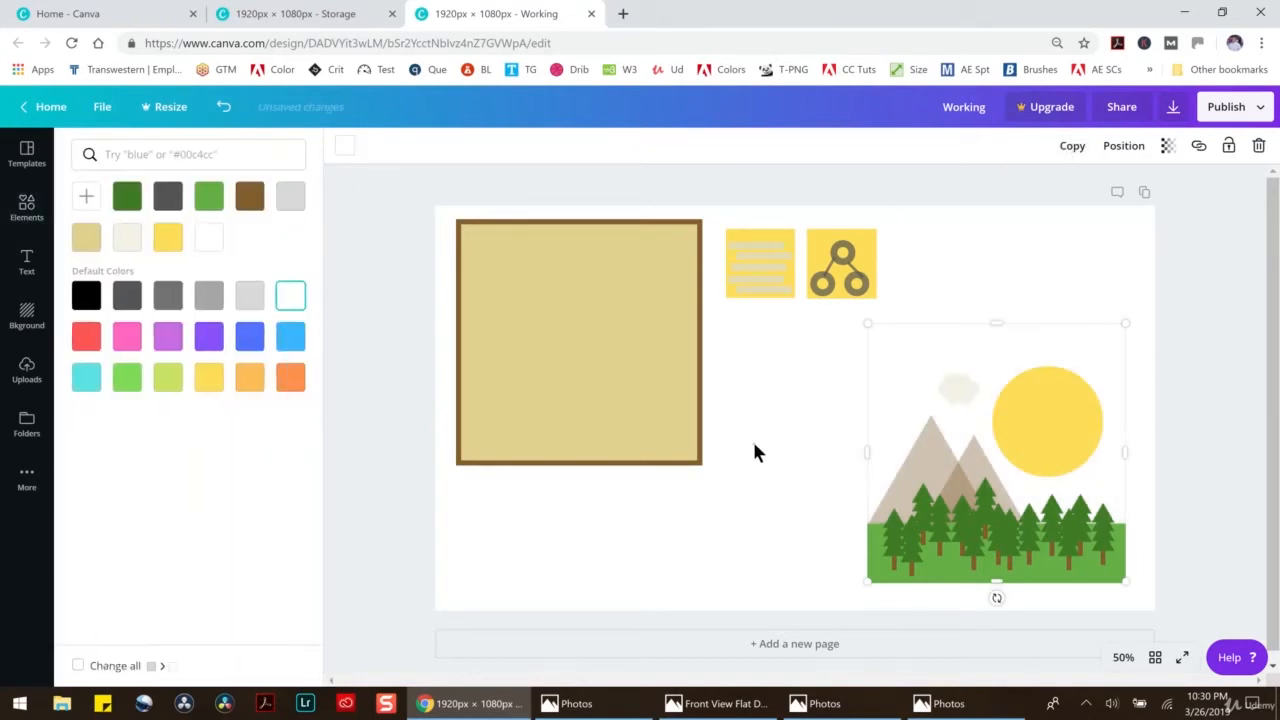
left_click(755, 452)
Group all the landscape's shapes and shrink the picture onto the upper part of the bulletin board
left_click_drag(825, 324, 1228, 586)
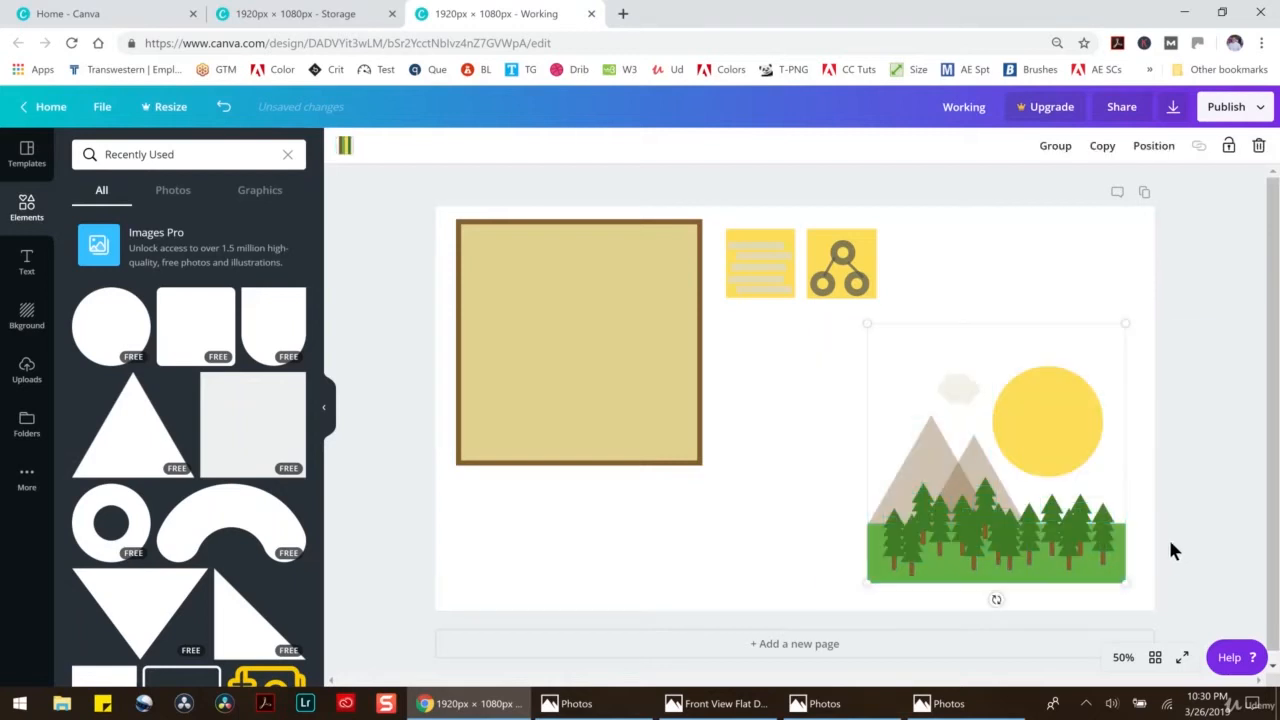
left_click(1056, 145)
left_click_drag(1073, 407, 660, 314)
left_click_drag(716, 226, 549, 277)
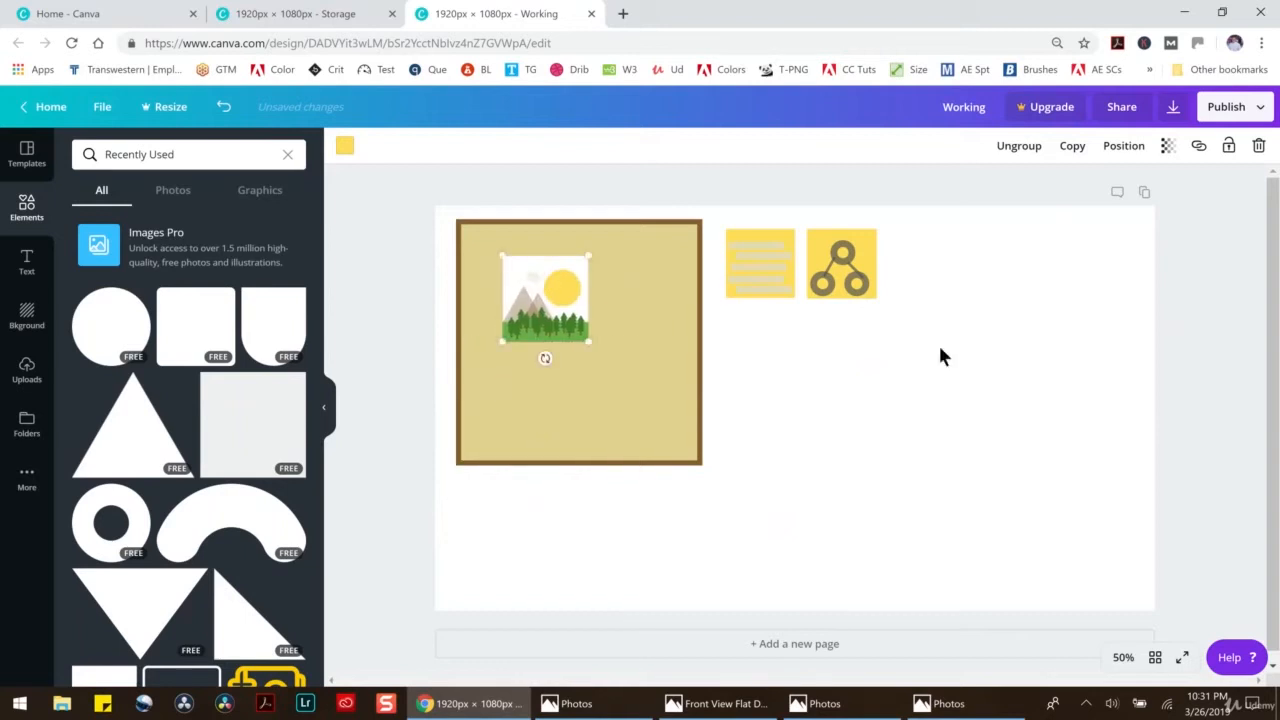
Move the landscape group off the bulletin board to the empty area below the notes, enlarge it and ungroup it
left_click_drag(534, 277, 1157, 297)
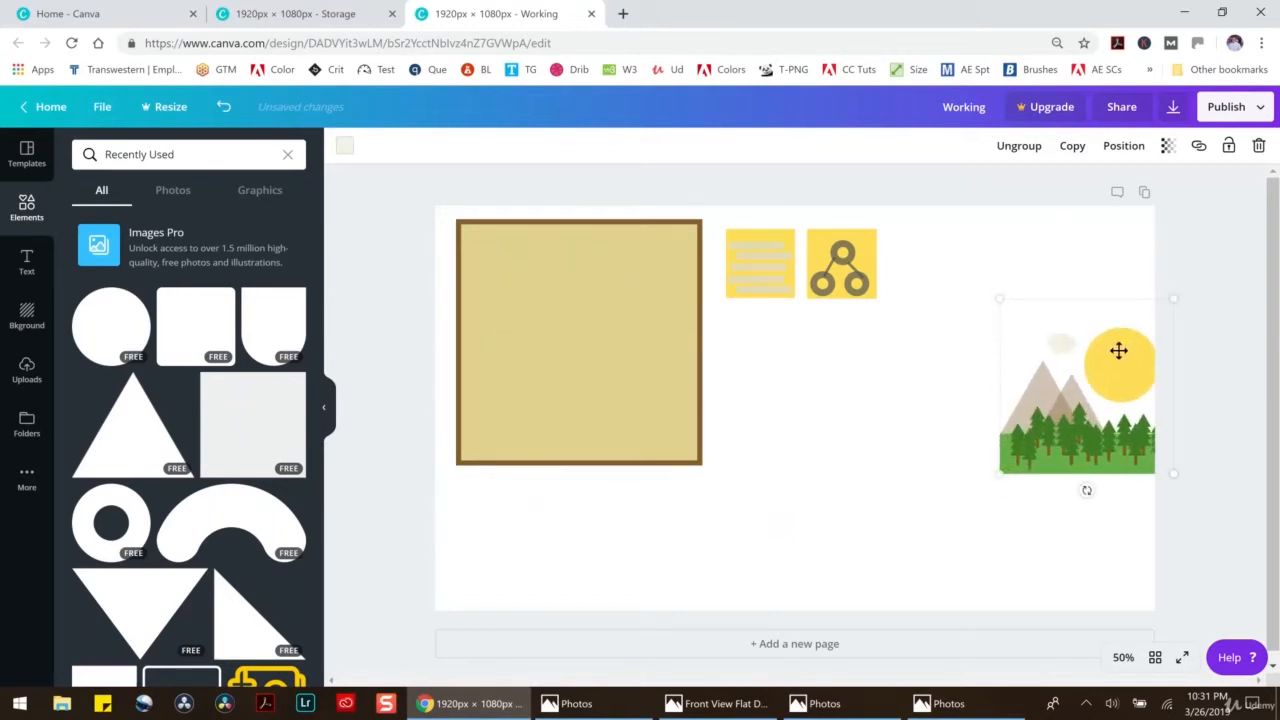
left_click_drag(1117, 349, 983, 420)
left_click_drag(877, 372, 837, 332)
left_click_drag(1017, 400, 1140, 467)
left_click_drag(1062, 413, 966, 400)
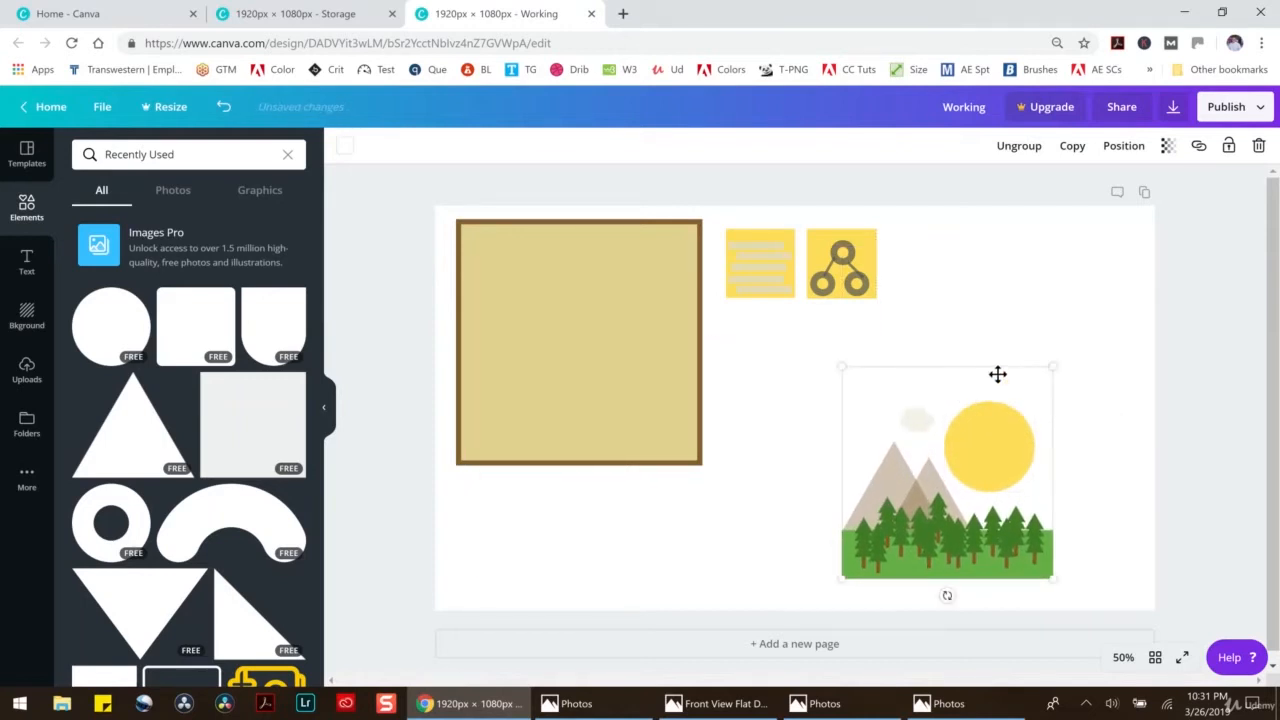
left_click(1022, 148)
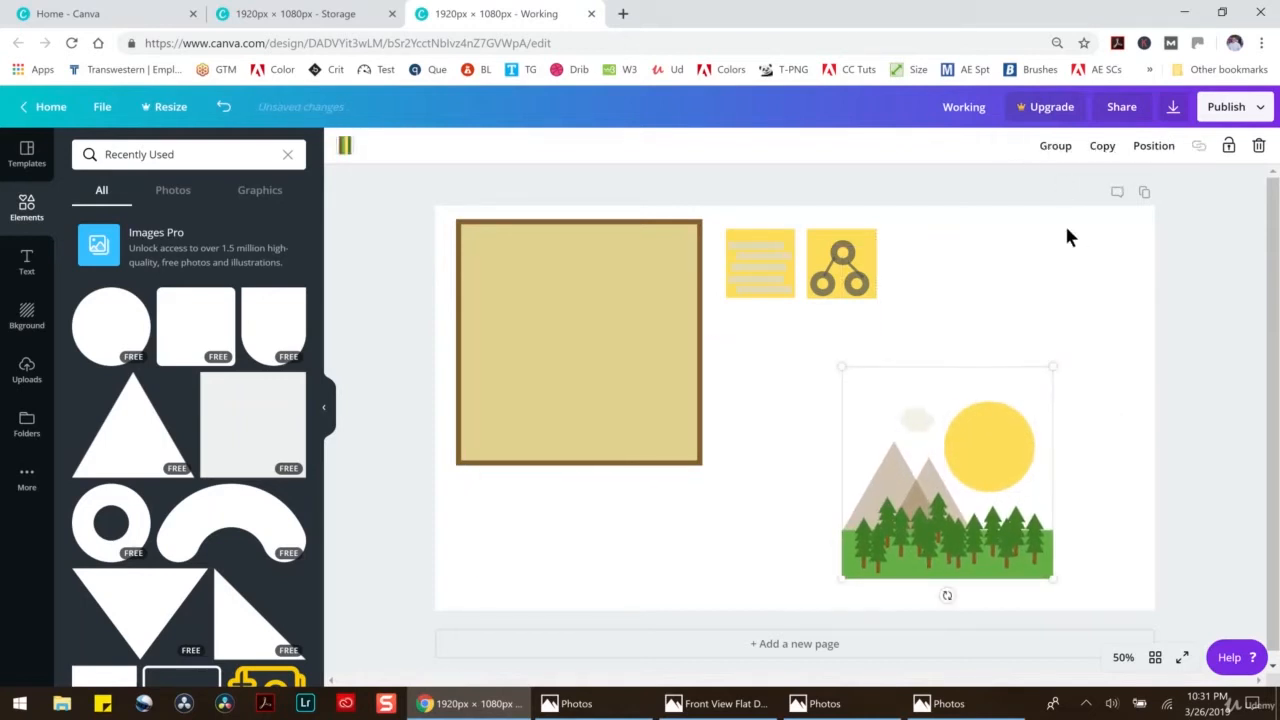
Change the landscape's sky background to a custom pale lavender-blue, #e0e1ef
left_click(989, 371)
left_click(344, 152)
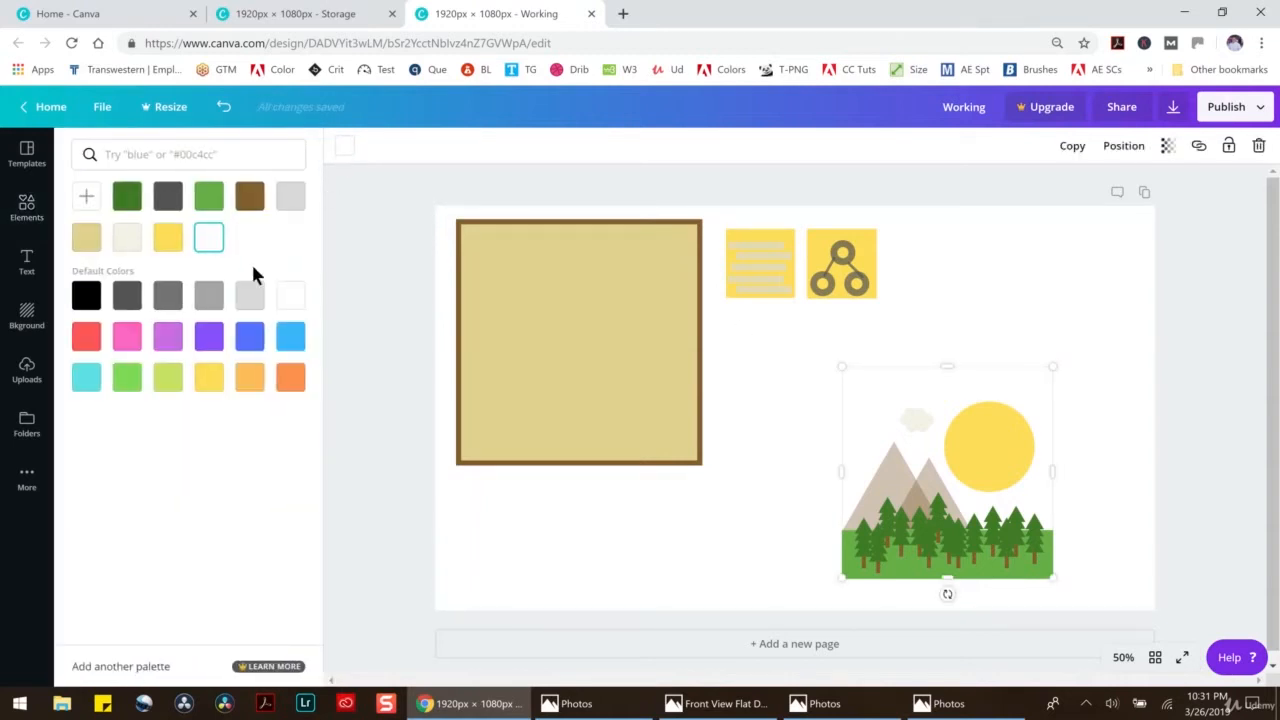
left_click(170, 252)
left_click(86, 196)
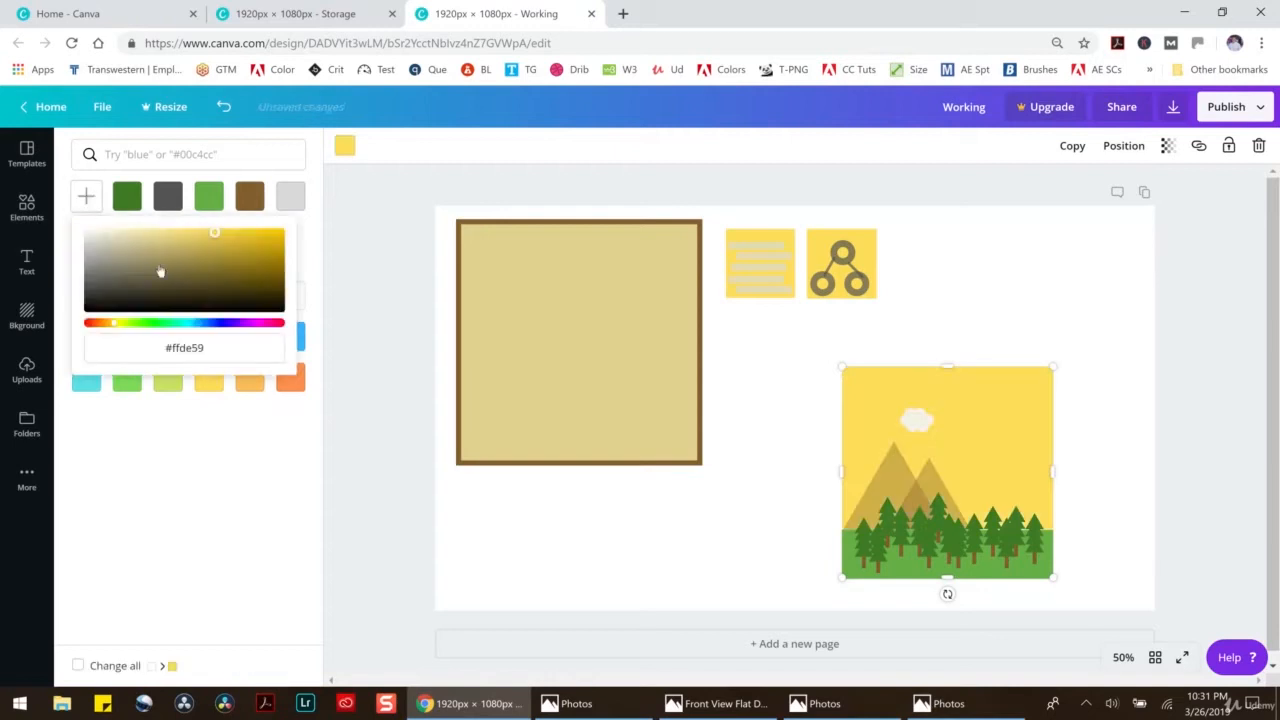
left_click_drag(212, 236, 93, 236)
mouse_move(112, 325)
left_mouse_down()
mouse_move(92, 327)
mouse_move(212, 326)
left_mouse_up()
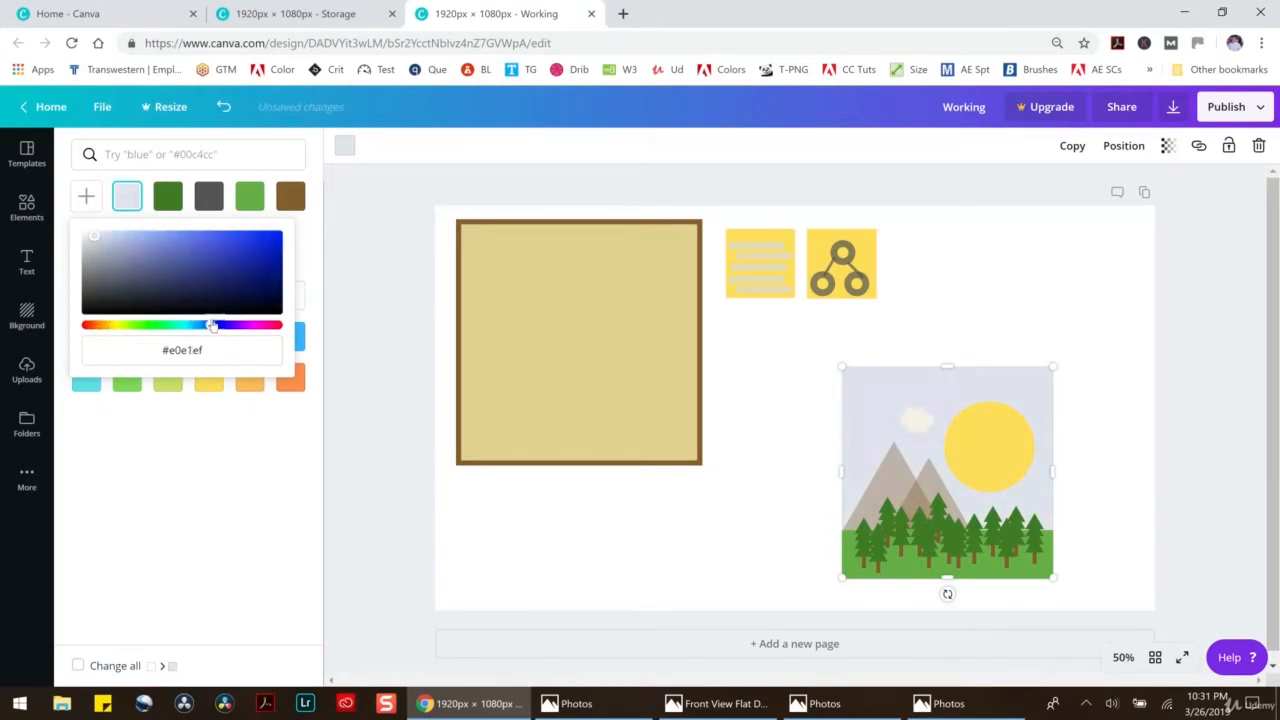
left_click(1037, 250)
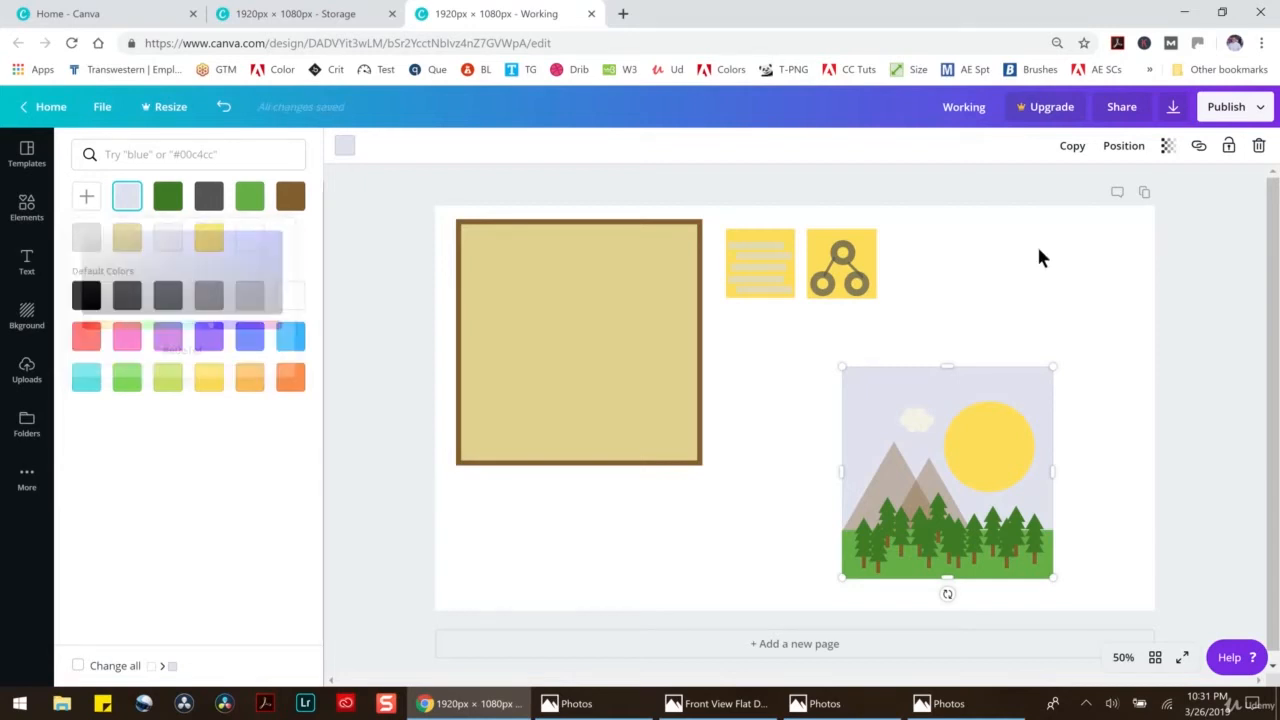
Group the whole landscape, shrink it to the size of the notes and place it directly below the lined note
left_click_drag(826, 352, 1120, 595)
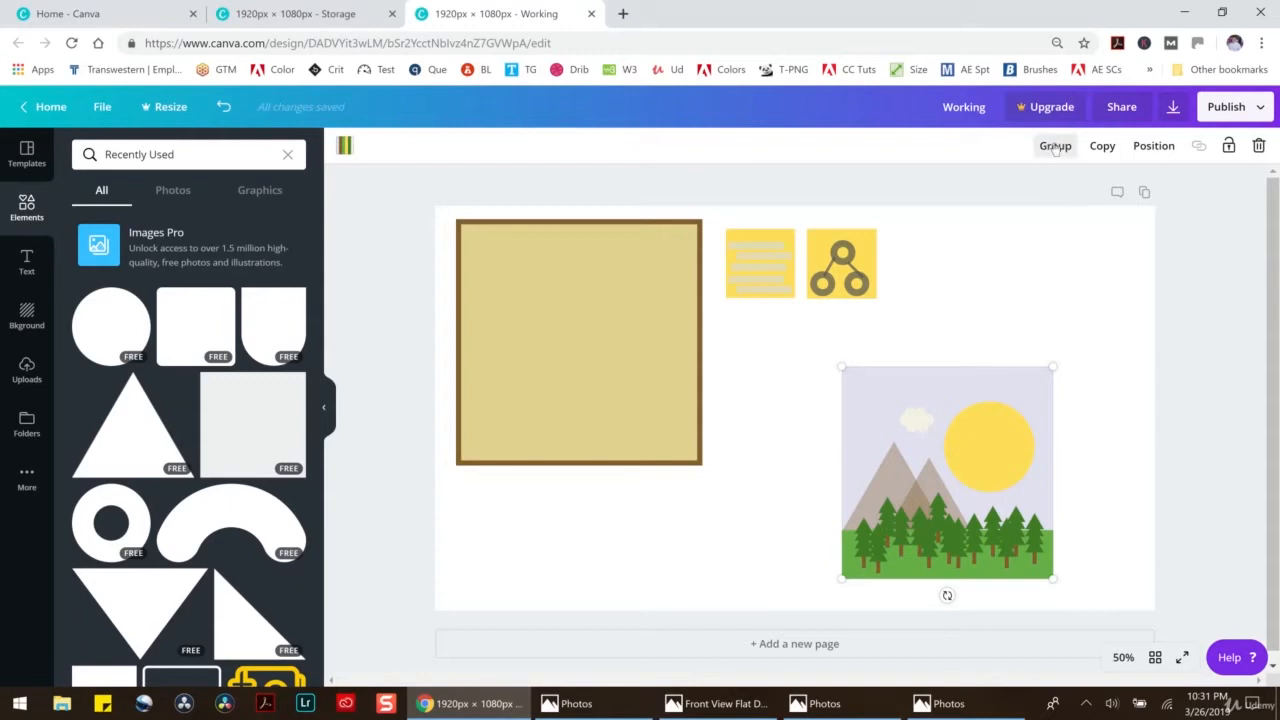
left_click(1055, 145)
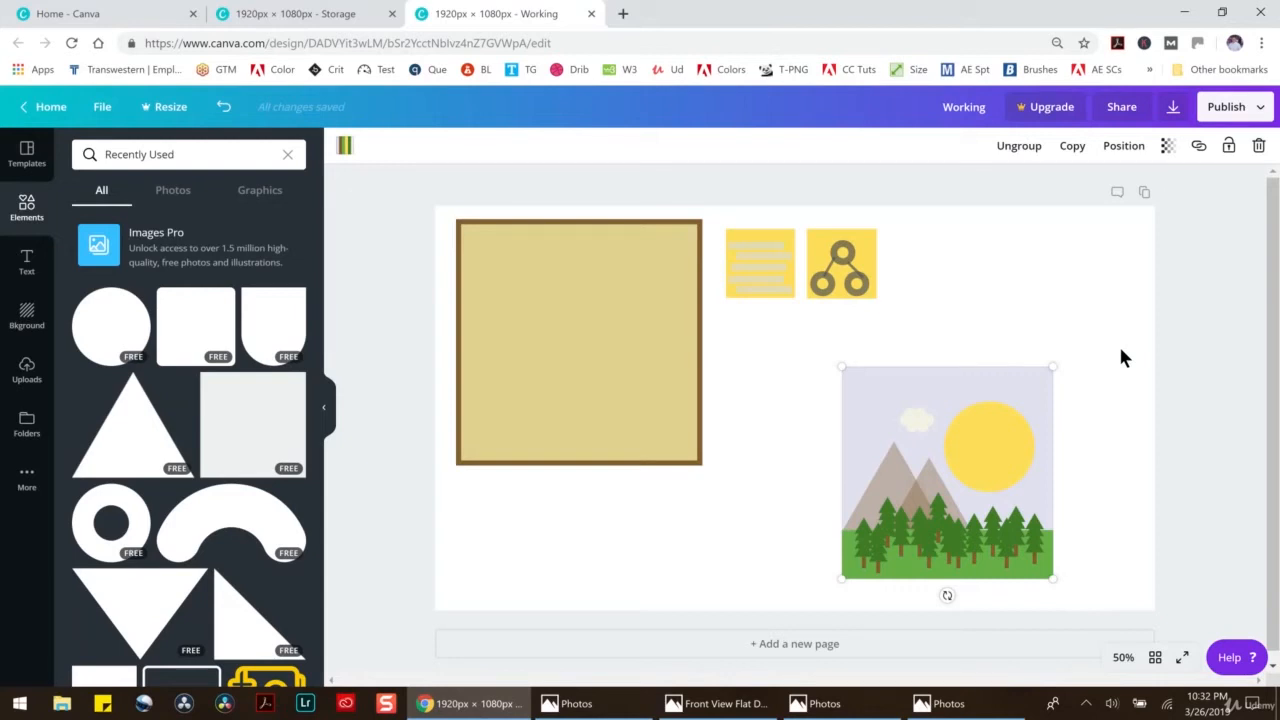
left_click_drag(980, 391, 1024, 287)
left_click_drag(1097, 477, 765, 352)
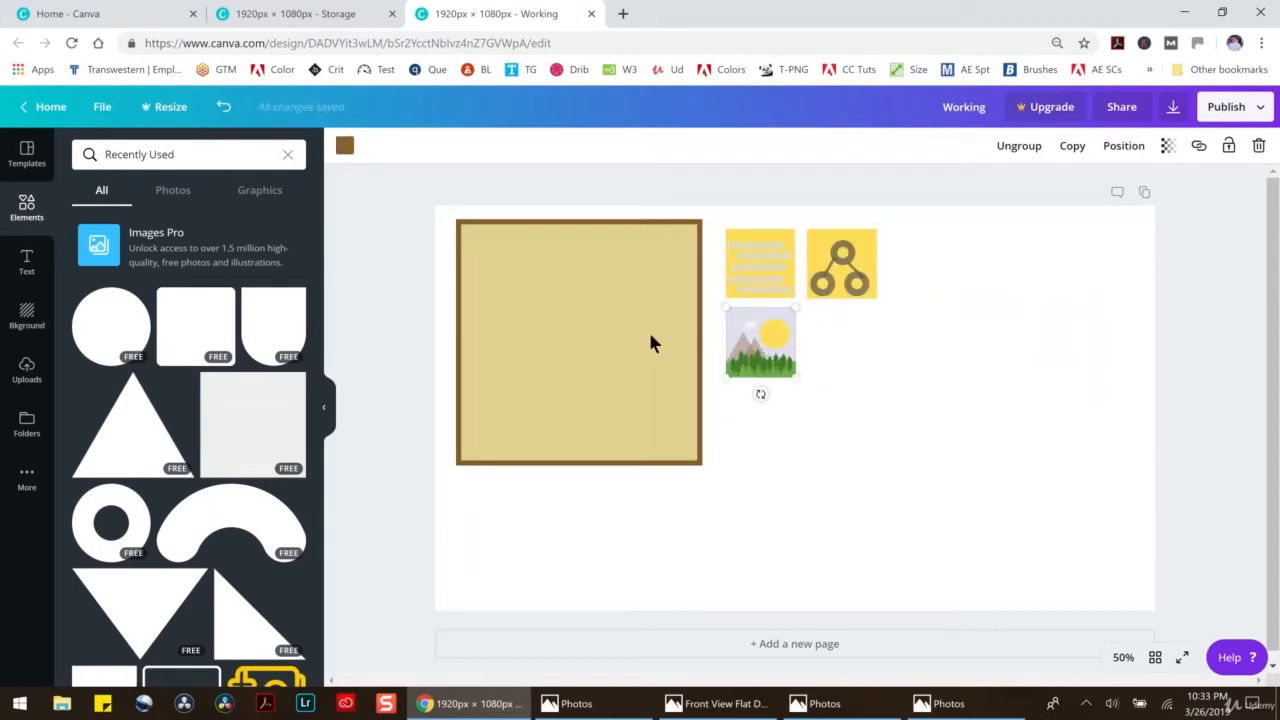
Add a circle, reduce it to about a third of its size, place it below the notes and fill it with red
left_click(130, 296)
left_click_drag(957, 246, 750, 458)
left_click(879, 494)
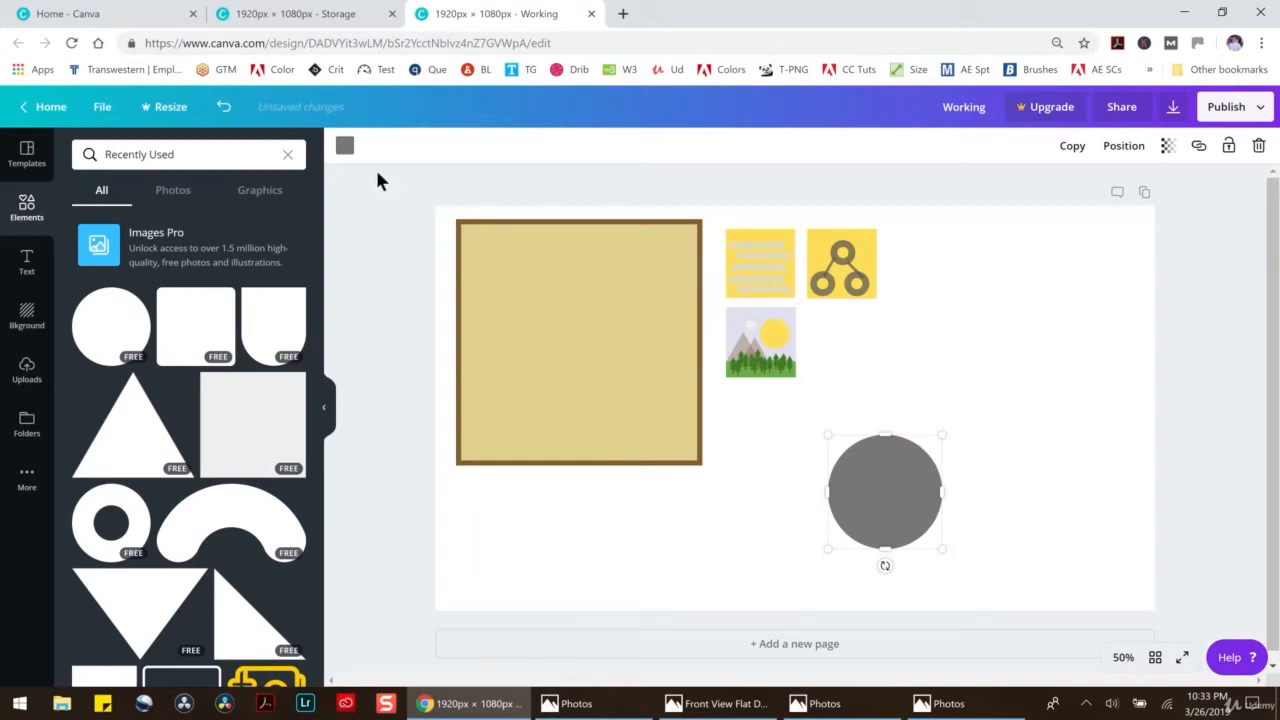
left_click(344, 146)
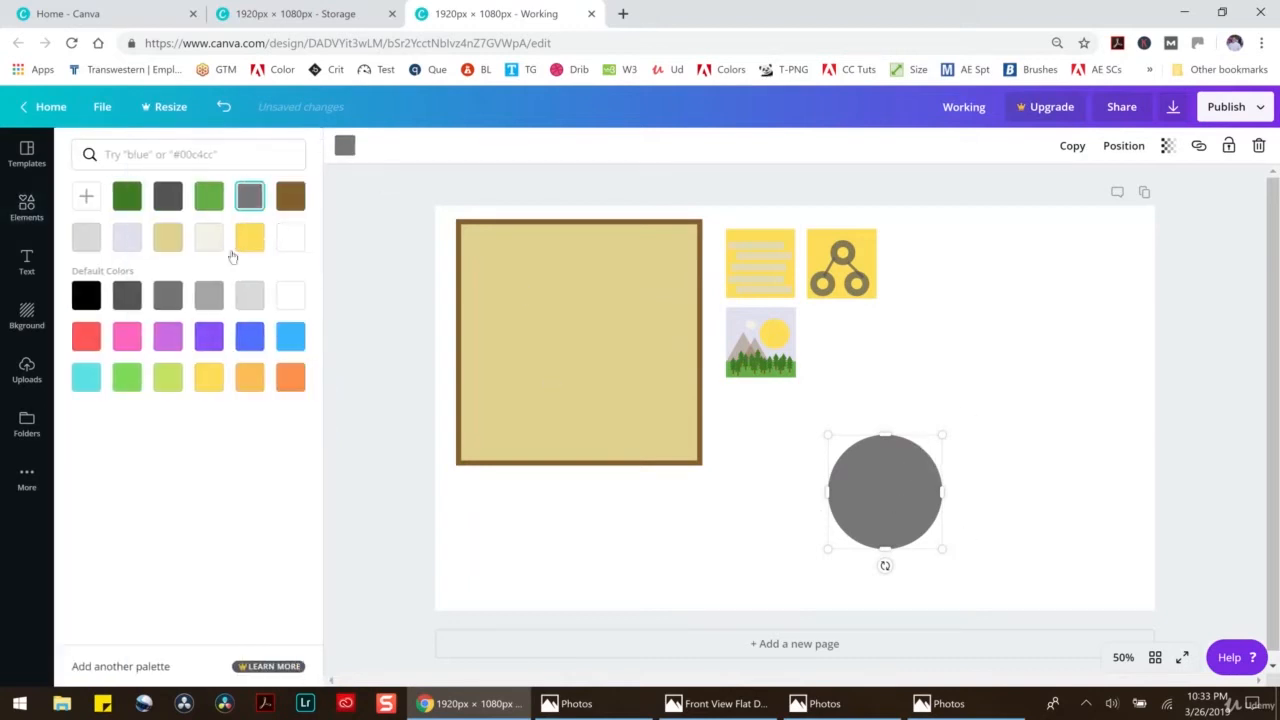
left_click(88, 337)
left_click(382, 358)
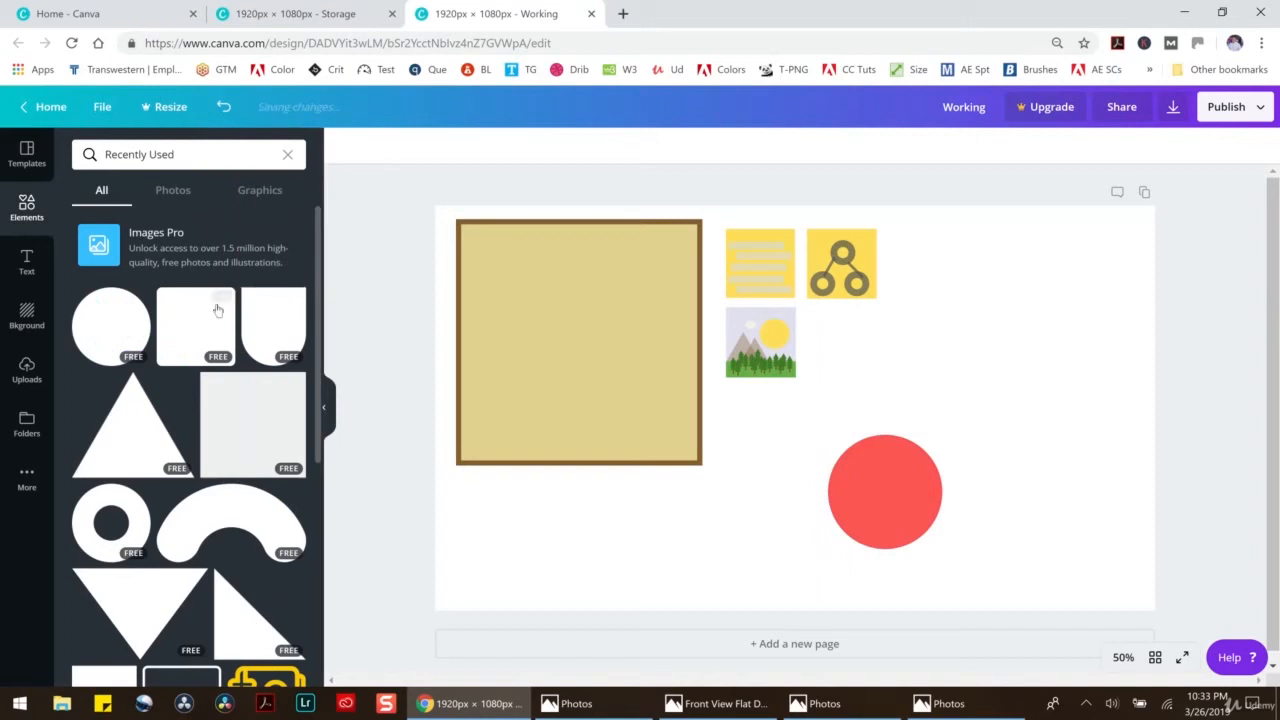
Add a rounded square and shrink it into a narrow upright bar at the bulletin board's lower right corner
left_click(215, 310)
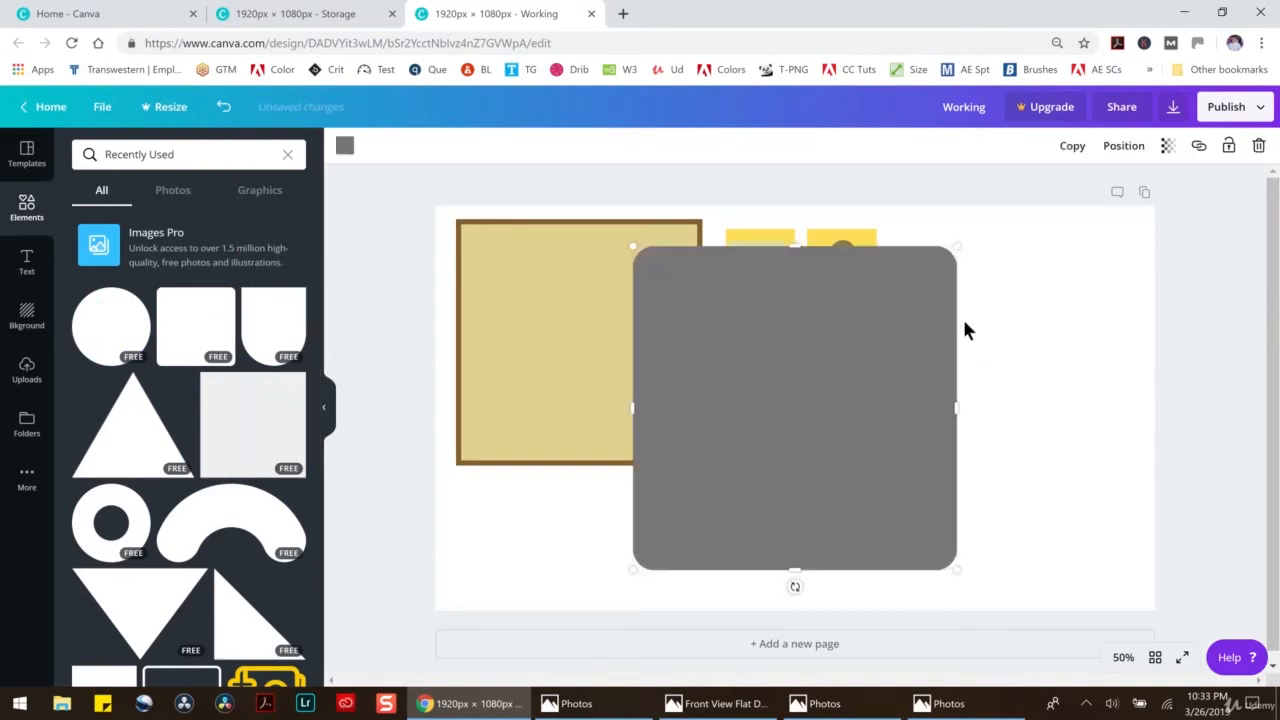
left_click_drag(957, 243, 712, 374)
left_click_drag(772, 512, 682, 515)
Fill the rounded bar with a custom darker red, #cd4d4d
left_click(344, 146)
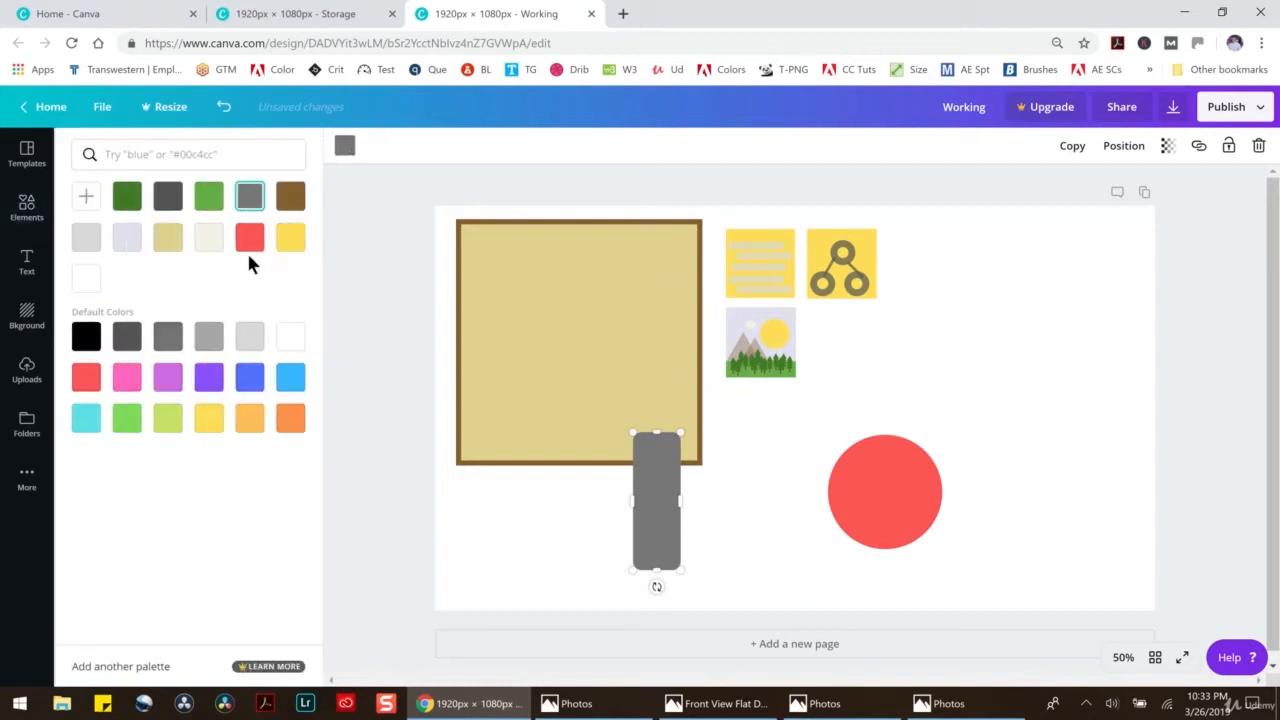
left_click(88, 385)
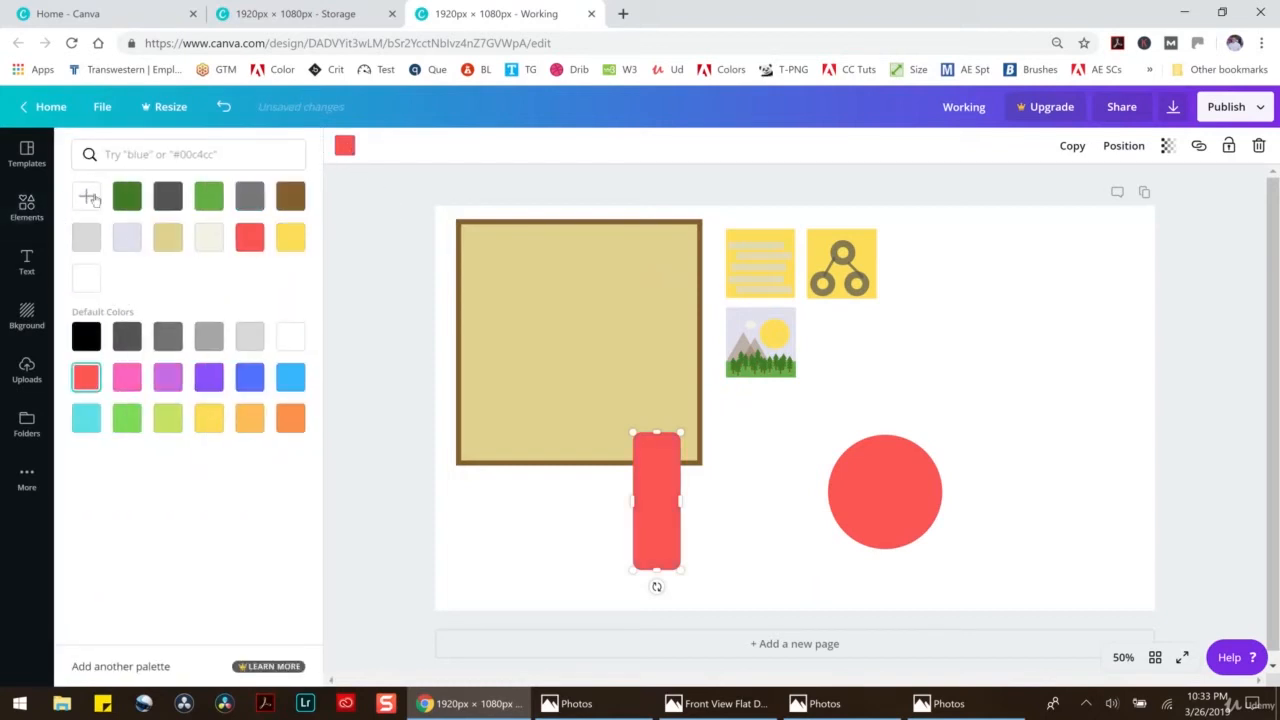
left_click(88, 198)
left_click_drag(211, 235, 206, 247)
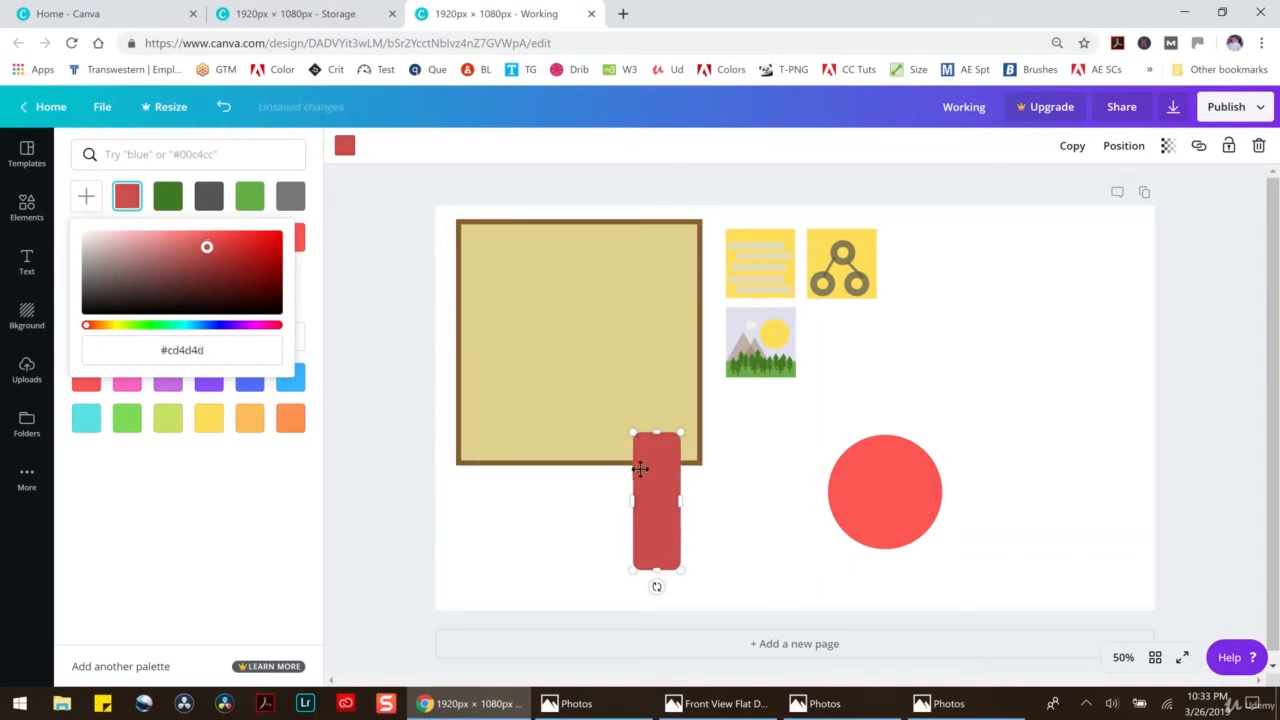
Rotate the dark red bar to 90° and centre it vertically on the red circle, overlapping the circle's right half
left_click(655, 588)
left_click_drag(655, 588, 573, 522)
left_click_drag(669, 500, 986, 486)
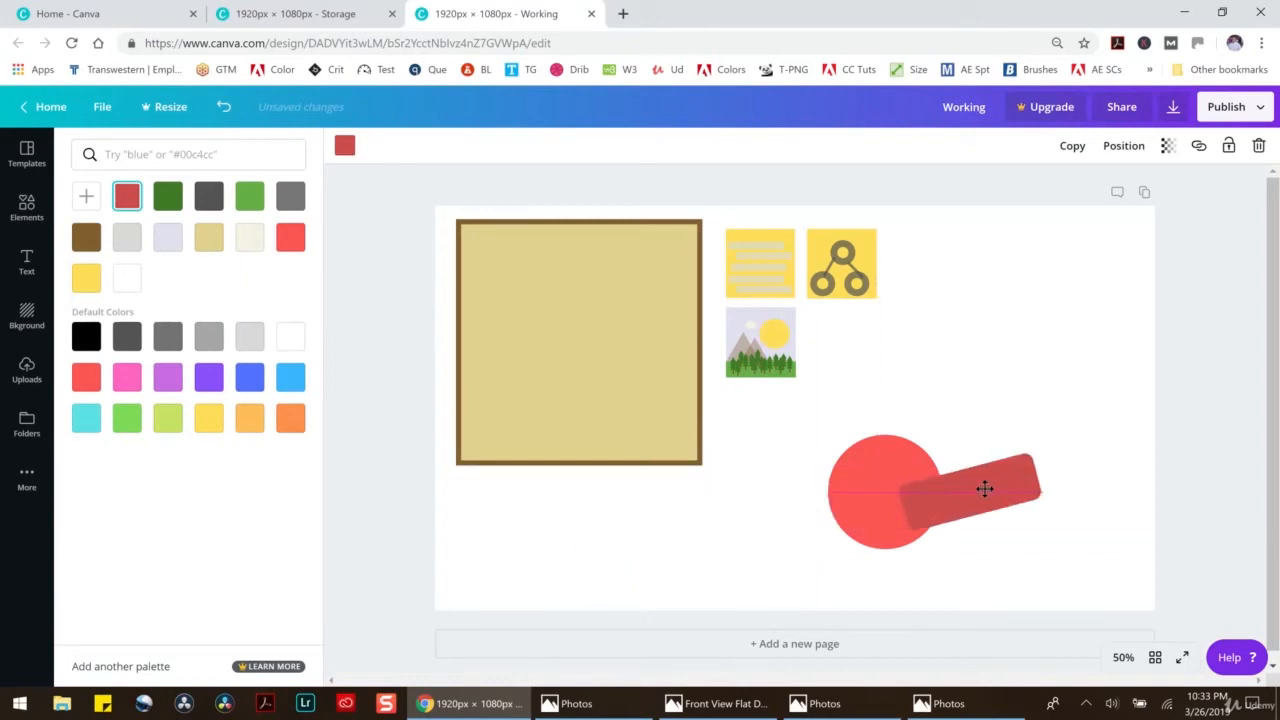
left_click_drag(888, 512, 886, 492)
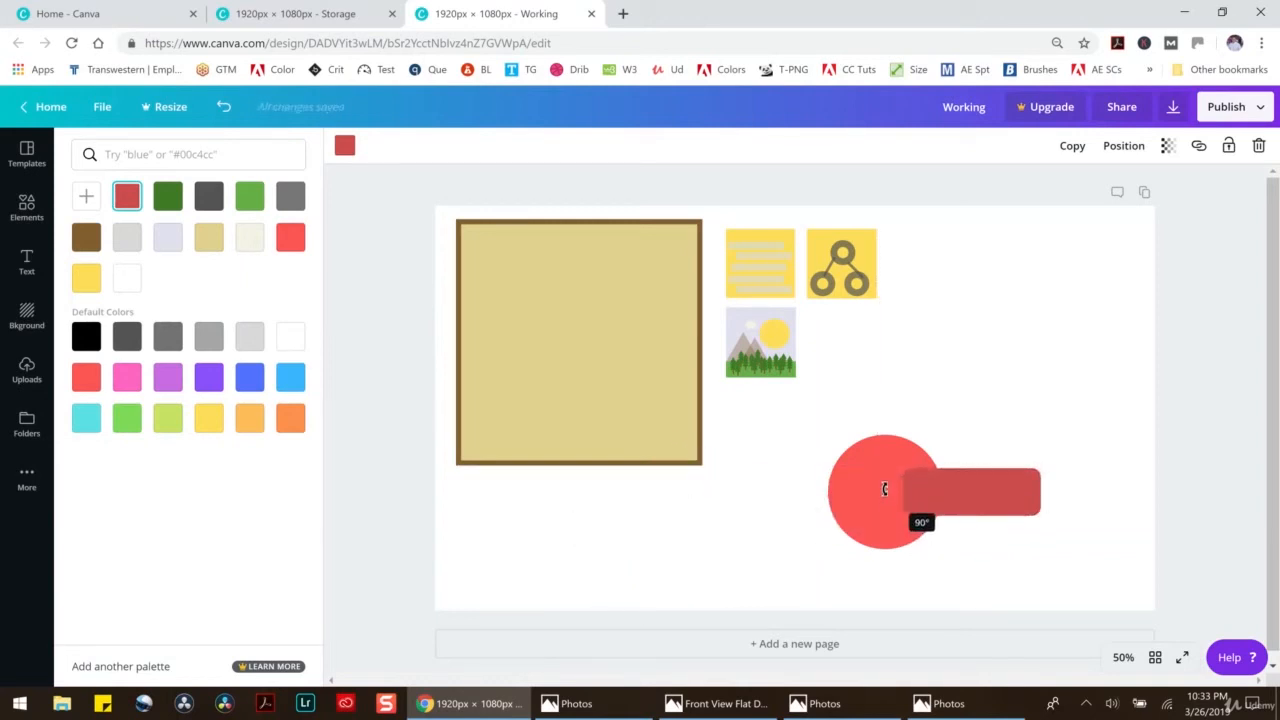
mouse_move(966, 491)
left_mouse_down()
mouse_move(942, 492)
mouse_move(957, 486)
left_mouse_up()
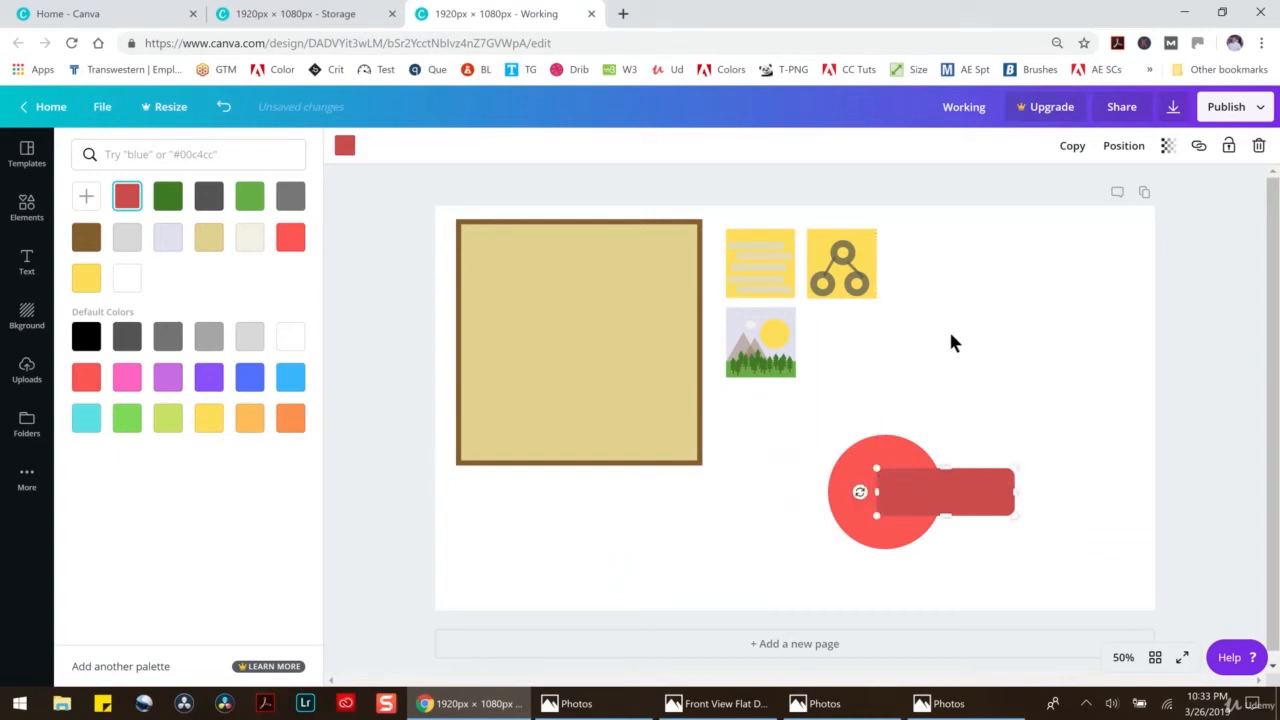
mouse_move(946, 490)
left_mouse_down()
mouse_move(946, 468)
mouse_move(955, 485)
mouse_move(989, 470)
mouse_move(966, 498)
left_mouse_up()
Duplicate the red circle and place the copy over the right end of the dark red bar
left_click(849, 494)
key("ctrl+d")
left_click_drag(891, 511, 1010, 496)
left_click(1007, 355)
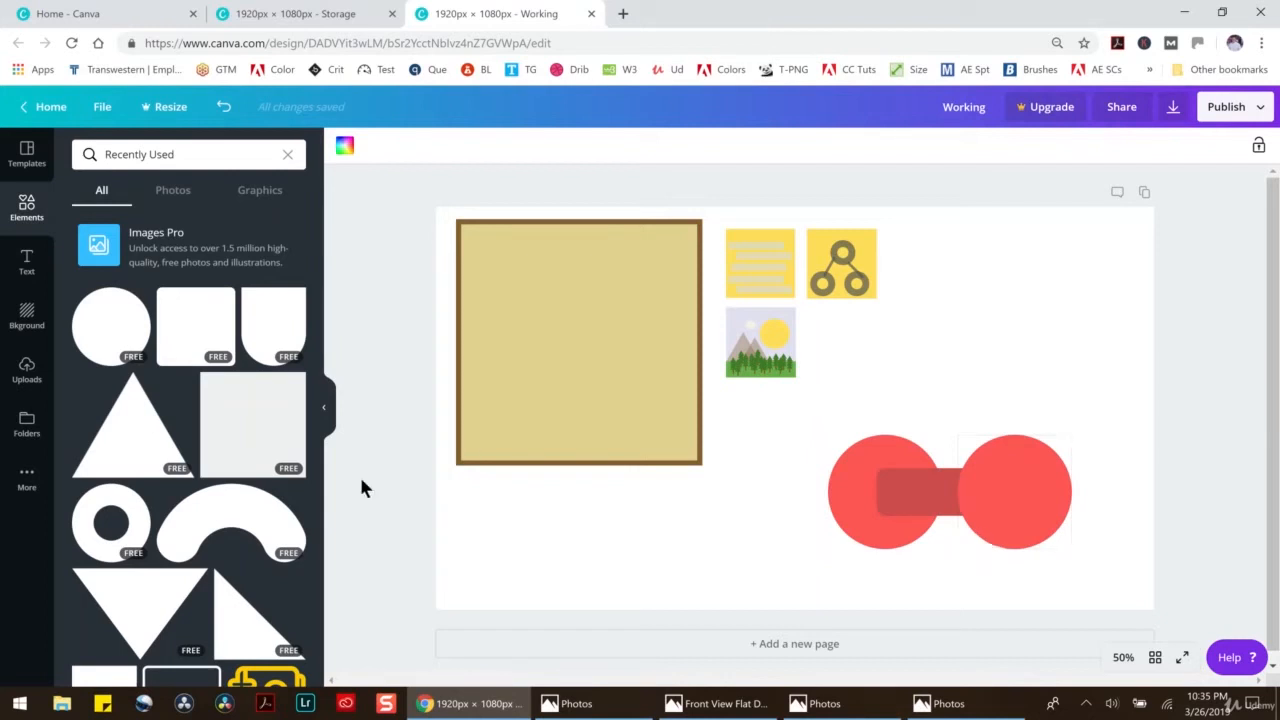
Add a triangle, squeeze it into a thin spike and lay it horizontally with its tip pointing left from the first red circle
left_click(158, 415)
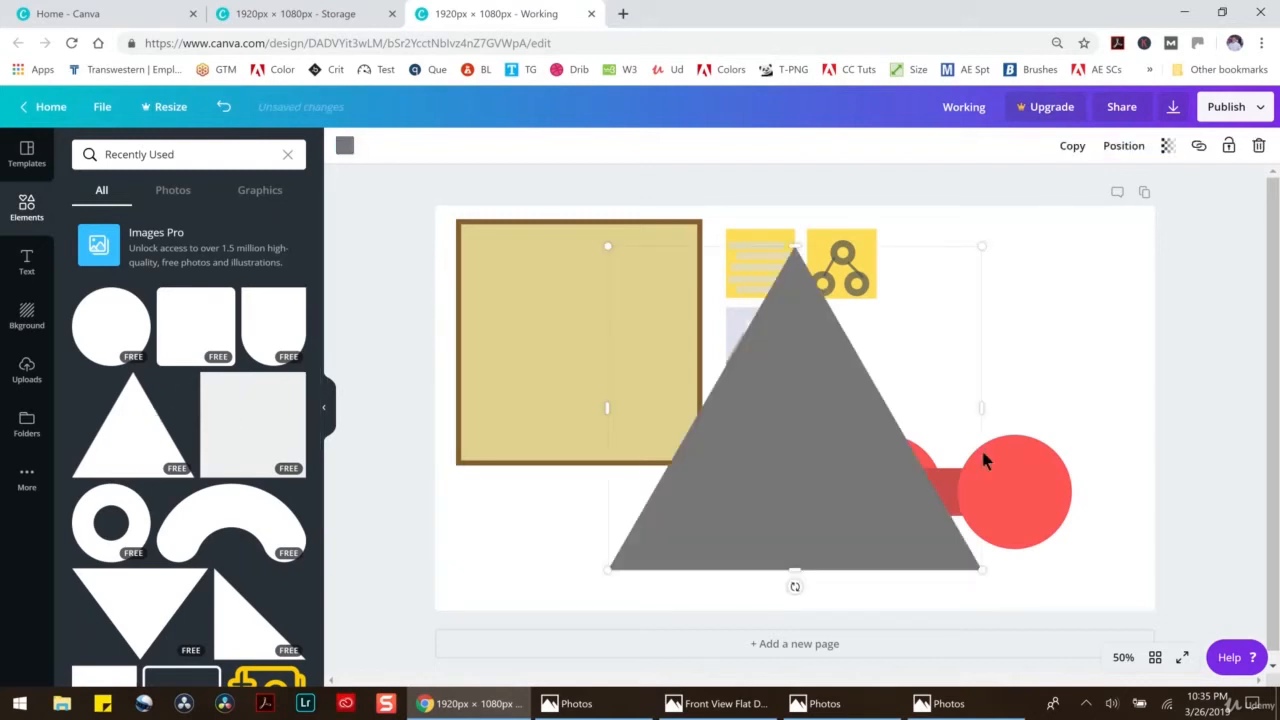
left_click_drag(981, 407, 616, 406)
left_click_drag(609, 586, 842, 490)
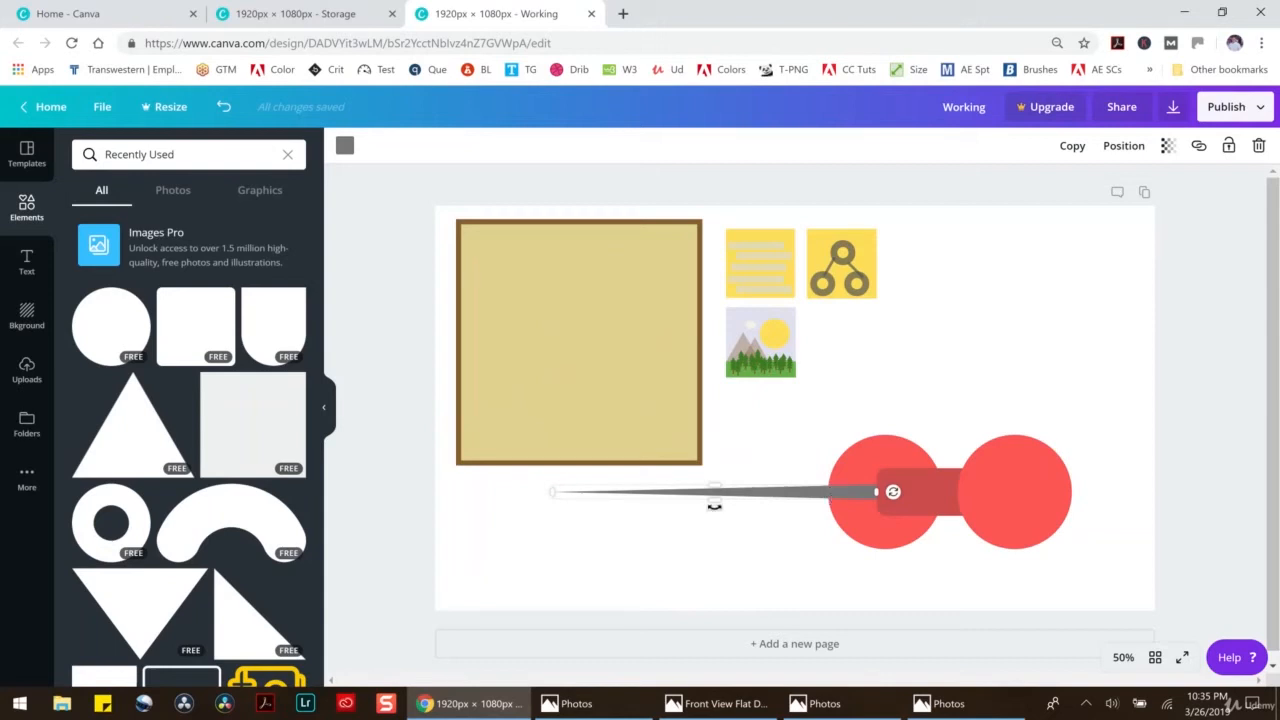
Thicken the needle slightly, centre it vertically on the pushpin and send it behind the red circle
left_click_drag(714, 498, 711, 514)
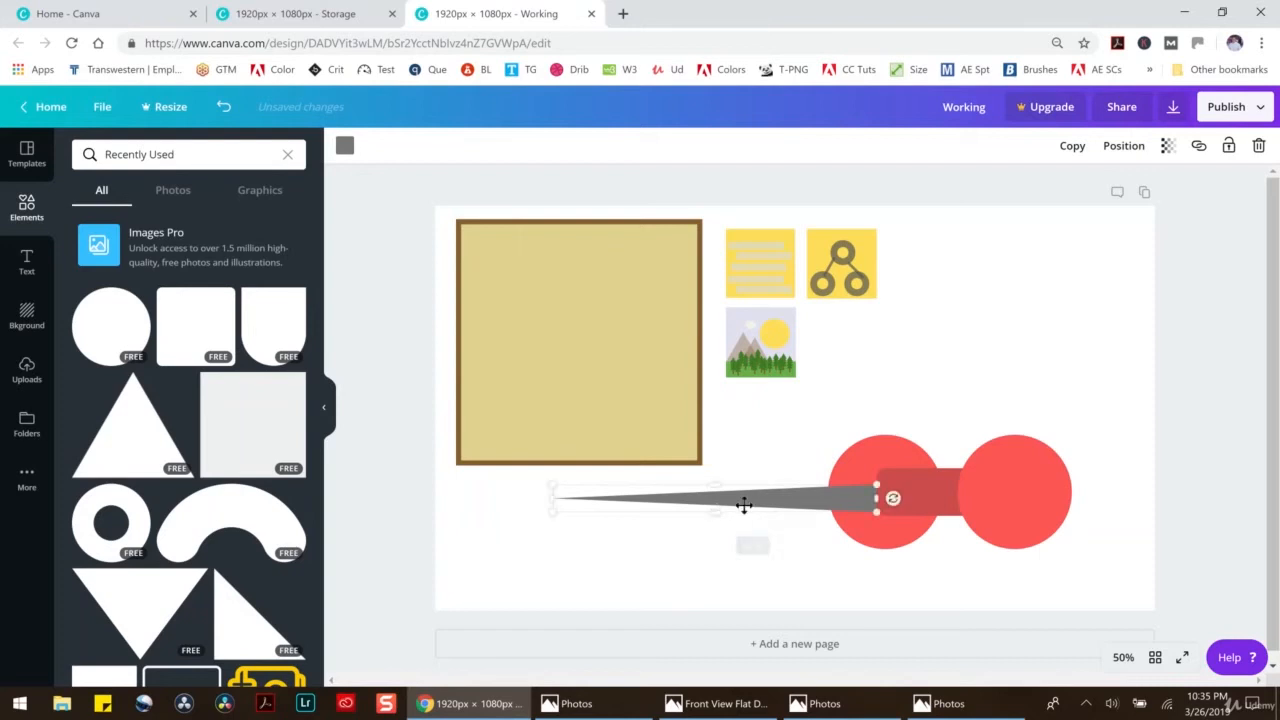
left_click_drag(808, 500, 811, 491)
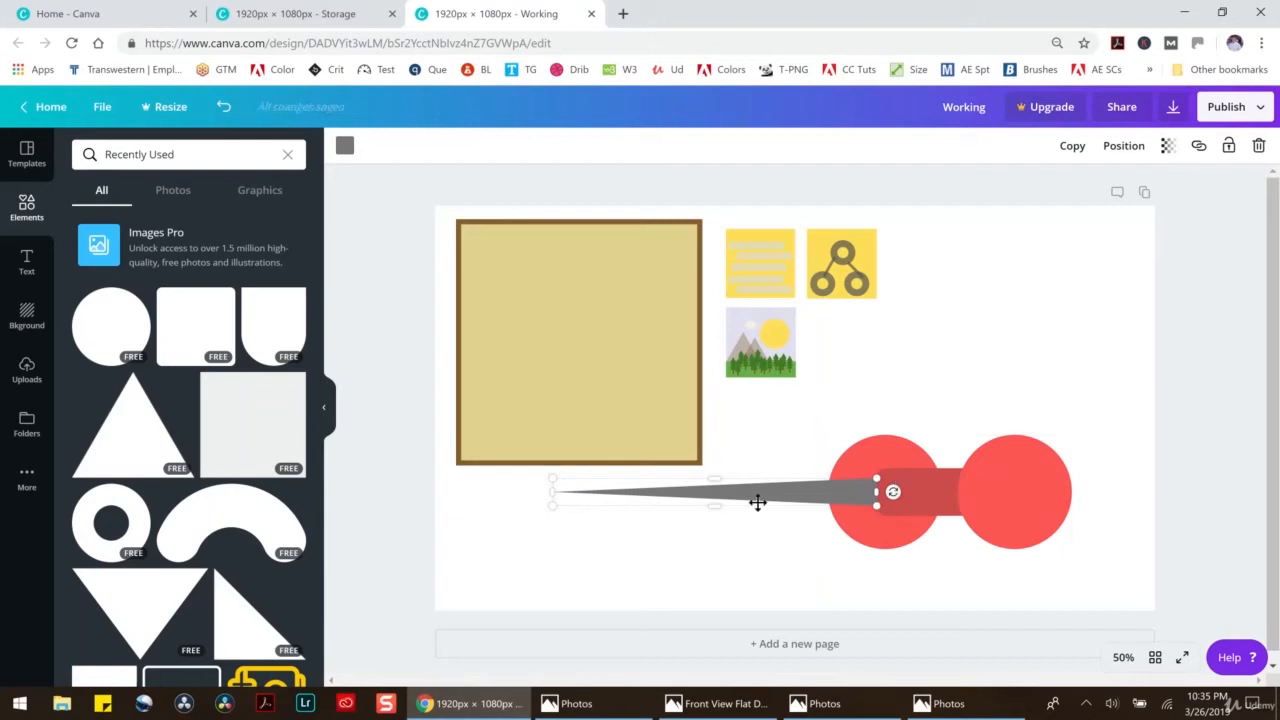
left_click_drag(720, 505, 786, 491)
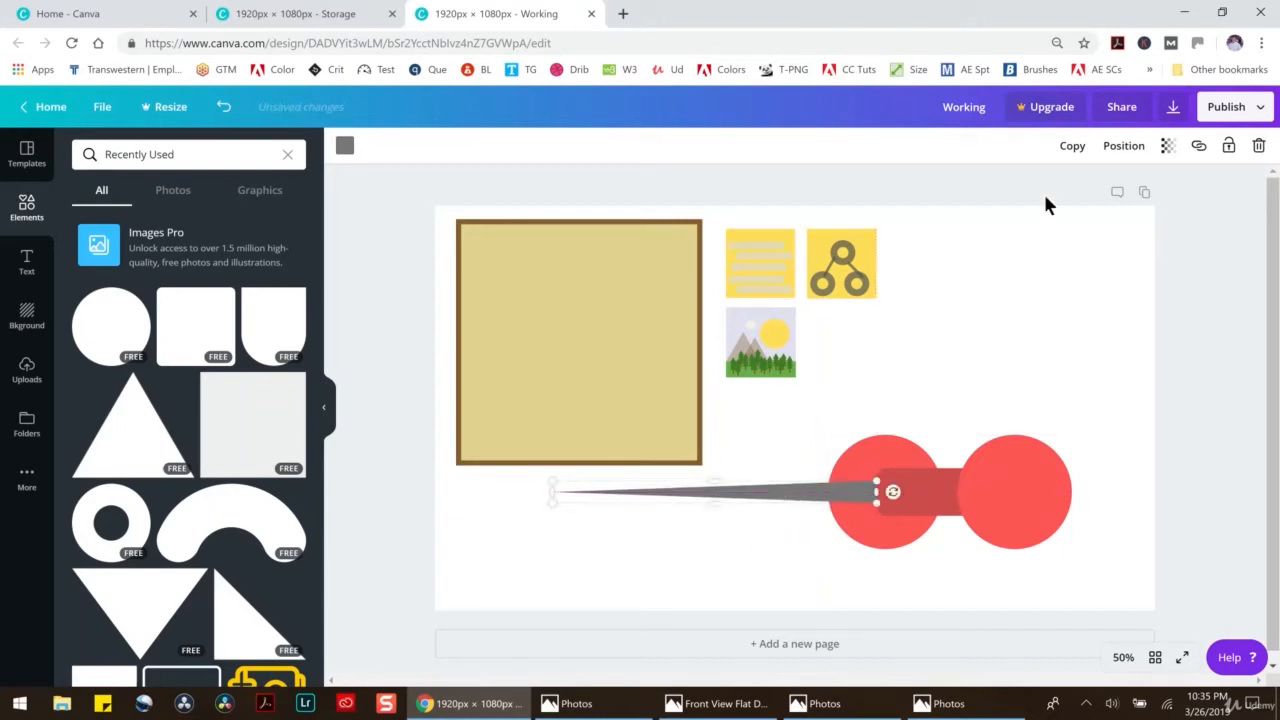
left_click(1123, 145)
left_click(1085, 214)
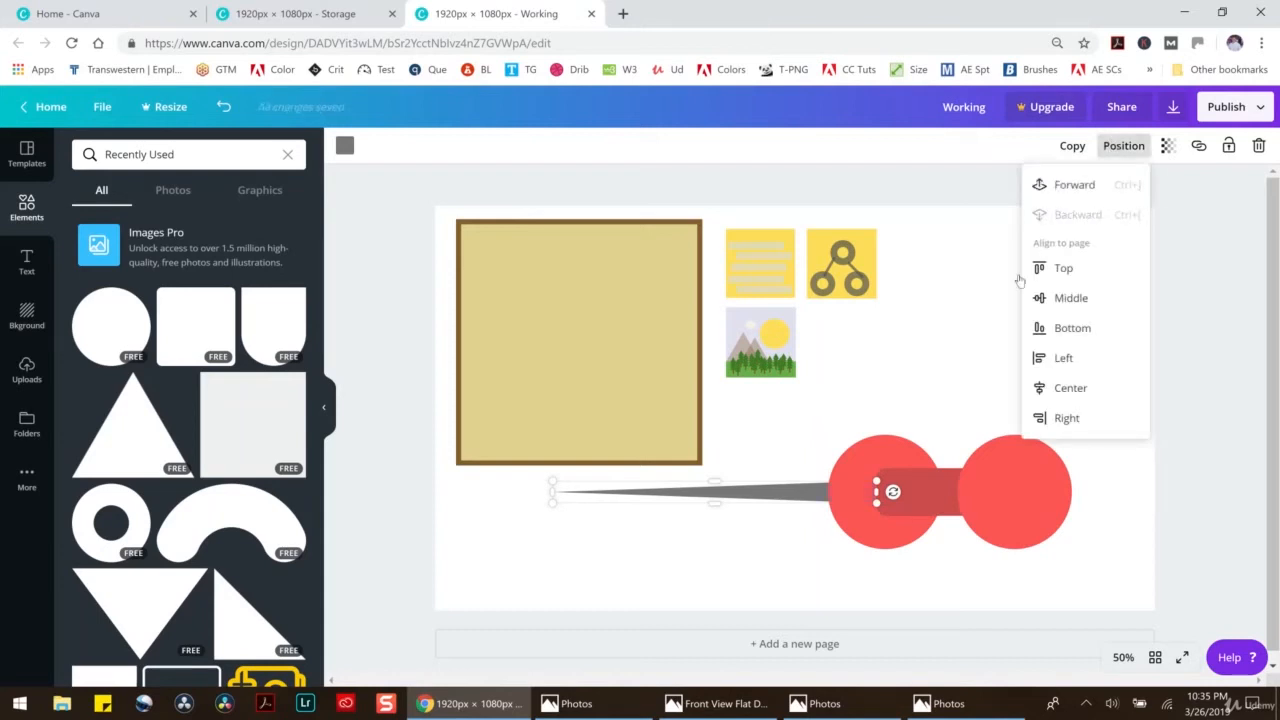
Fill the pushpin's needle with light gray and clear the selection
left_click(344, 145)
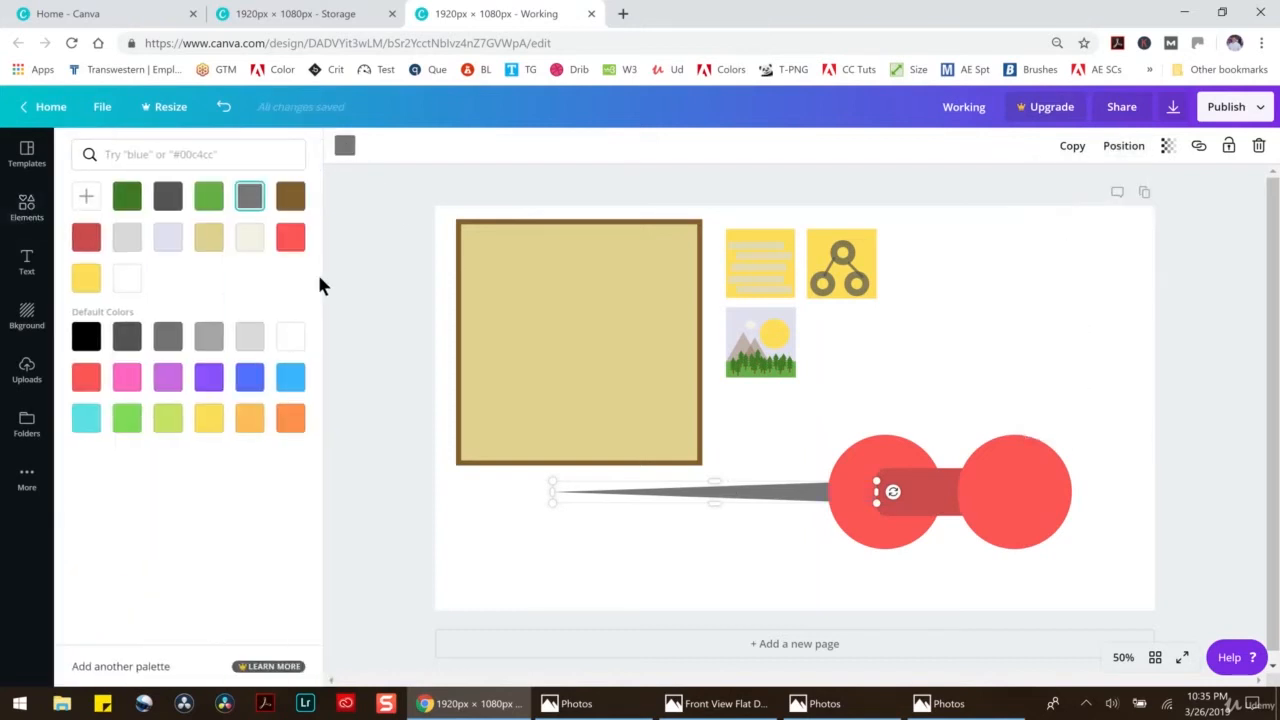
left_click(208, 337)
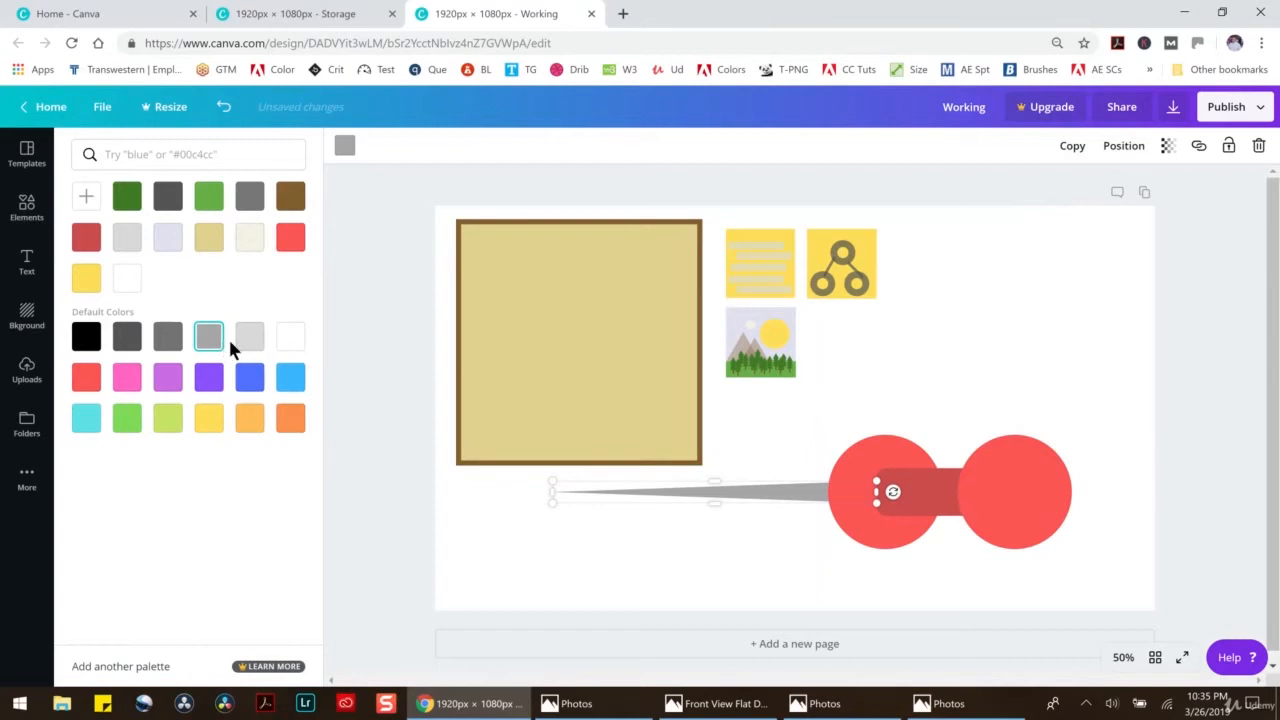
left_click(252, 340)
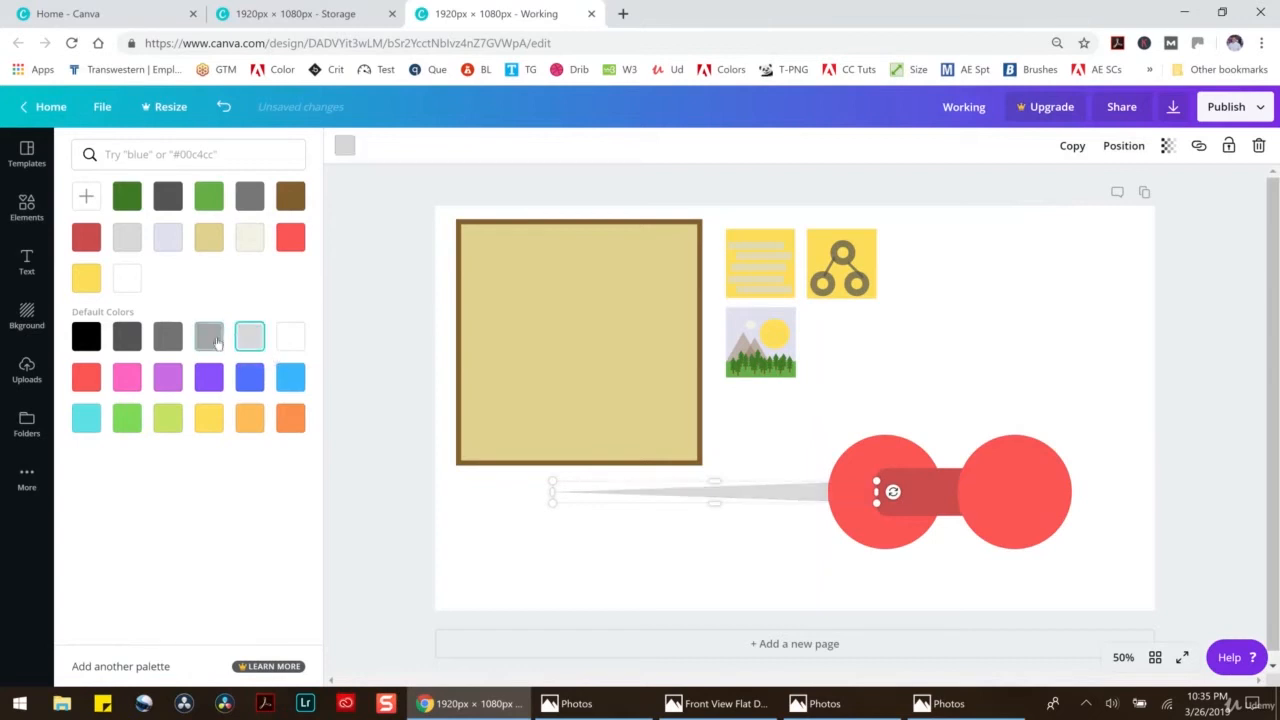
left_click(910, 328)
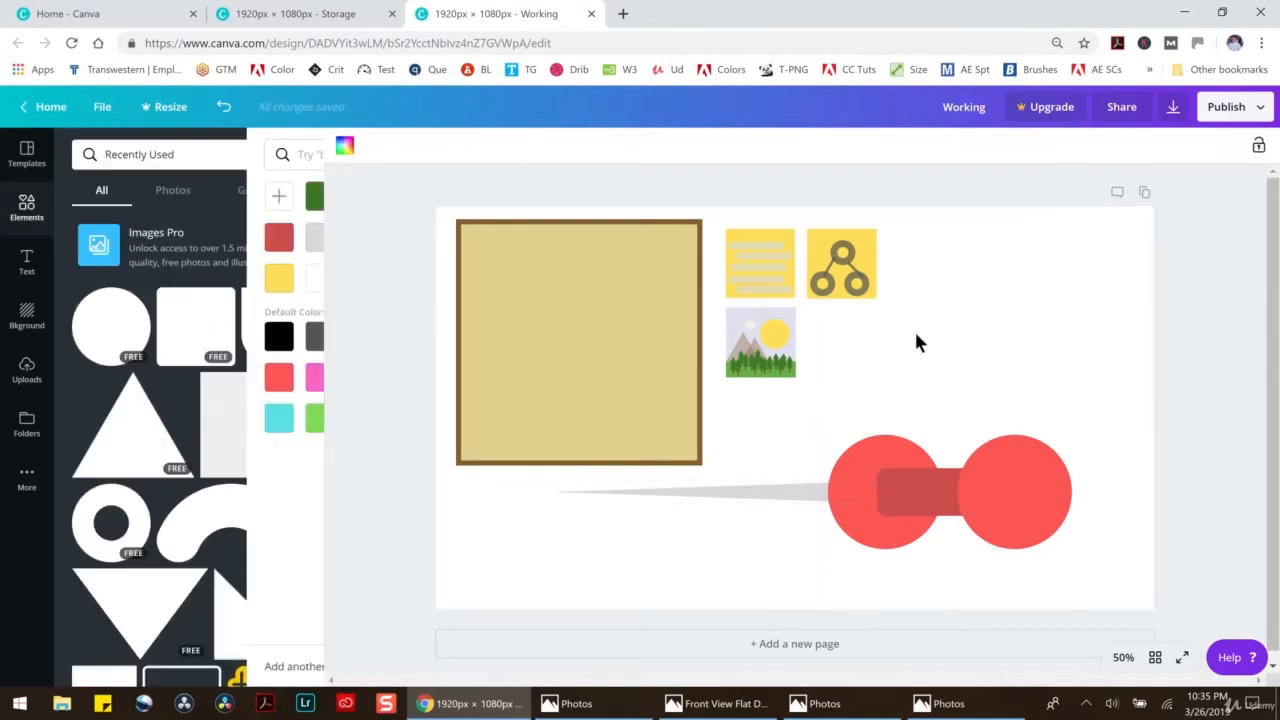
Group all the pushpin parts, shrink the group to a tiny pin and place it on the upper part of the board
left_click_drag(1108, 583, 616, 490)
left_click(1050, 142)
left_click_drag(1071, 548, 608, 256)
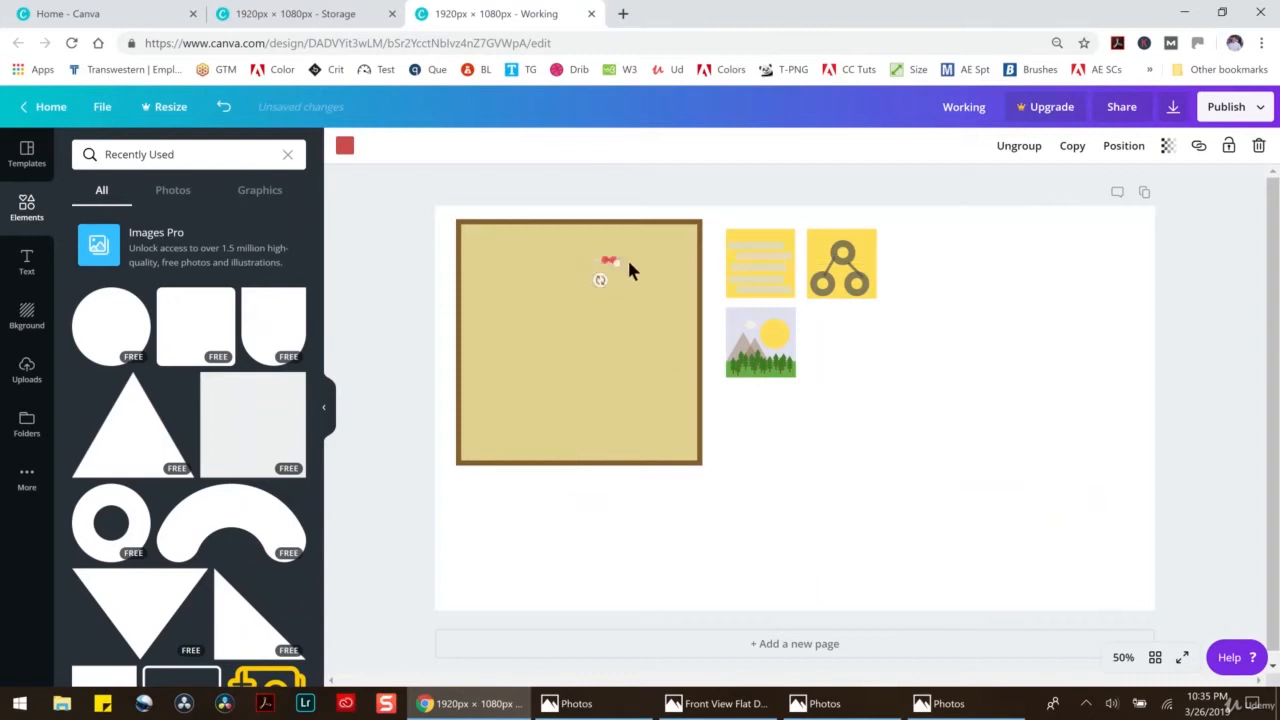
left_click(920, 316)
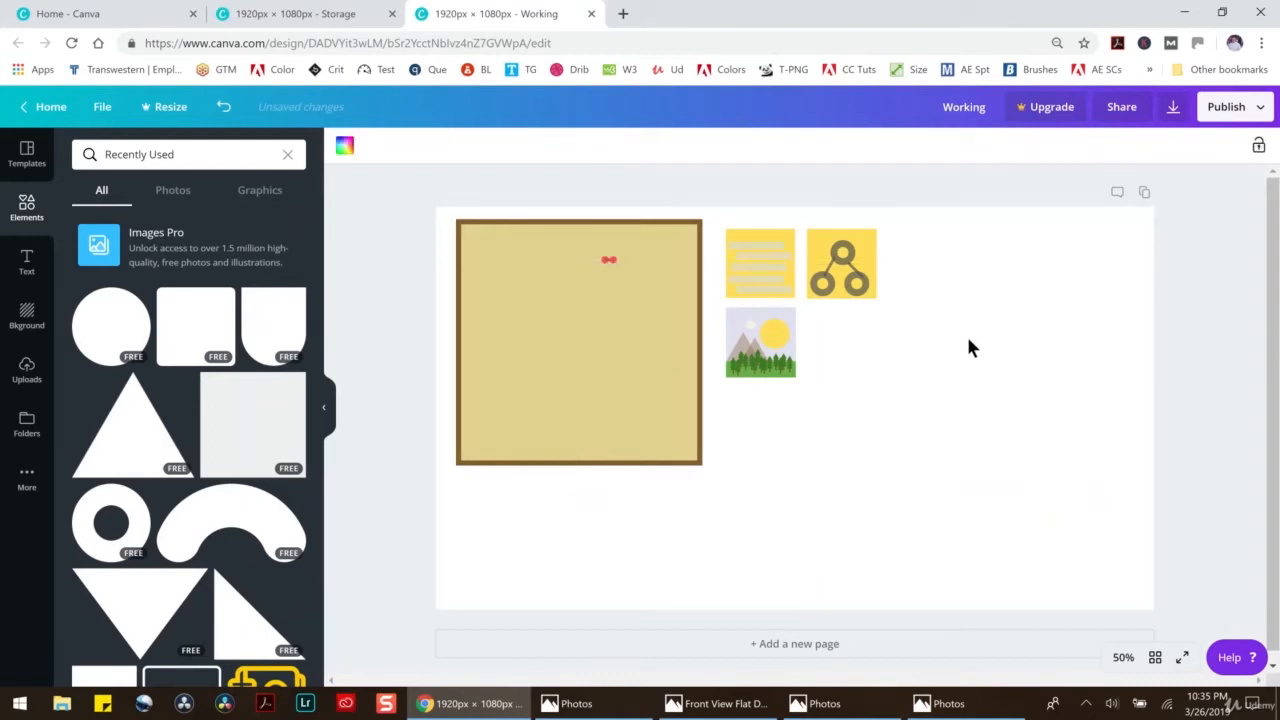
Move the landscape picture onto the board and tilt the pushpin above the picture's top edge with its needle pointing down-left
left_click(607, 259)
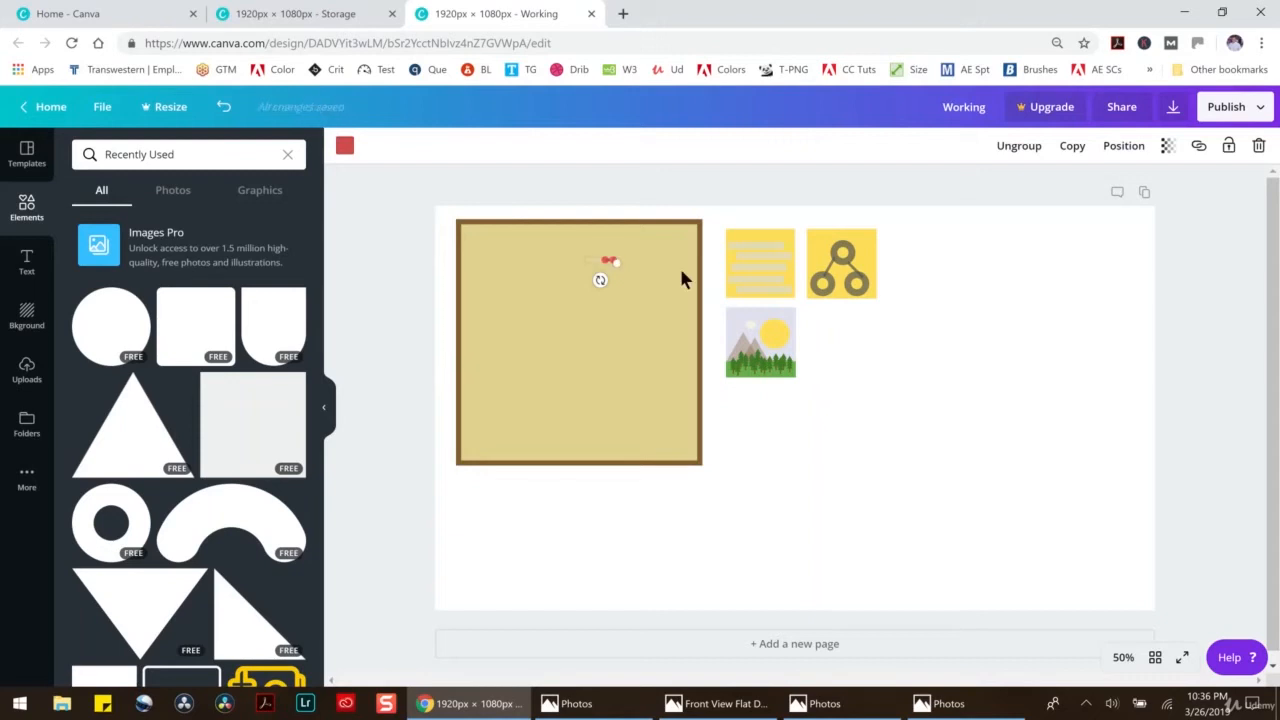
left_click_drag(763, 334, 565, 263)
left_click(868, 388)
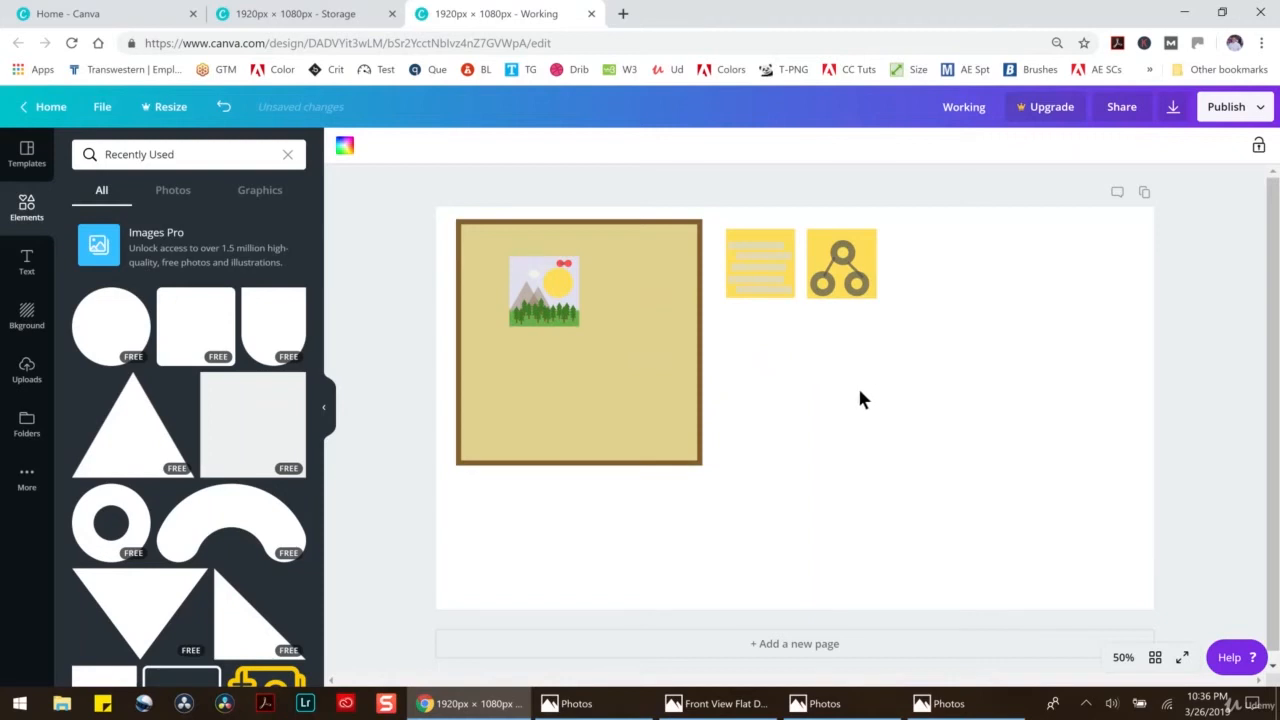
left_click(563, 277)
left_click_drag(557, 284, 561, 247)
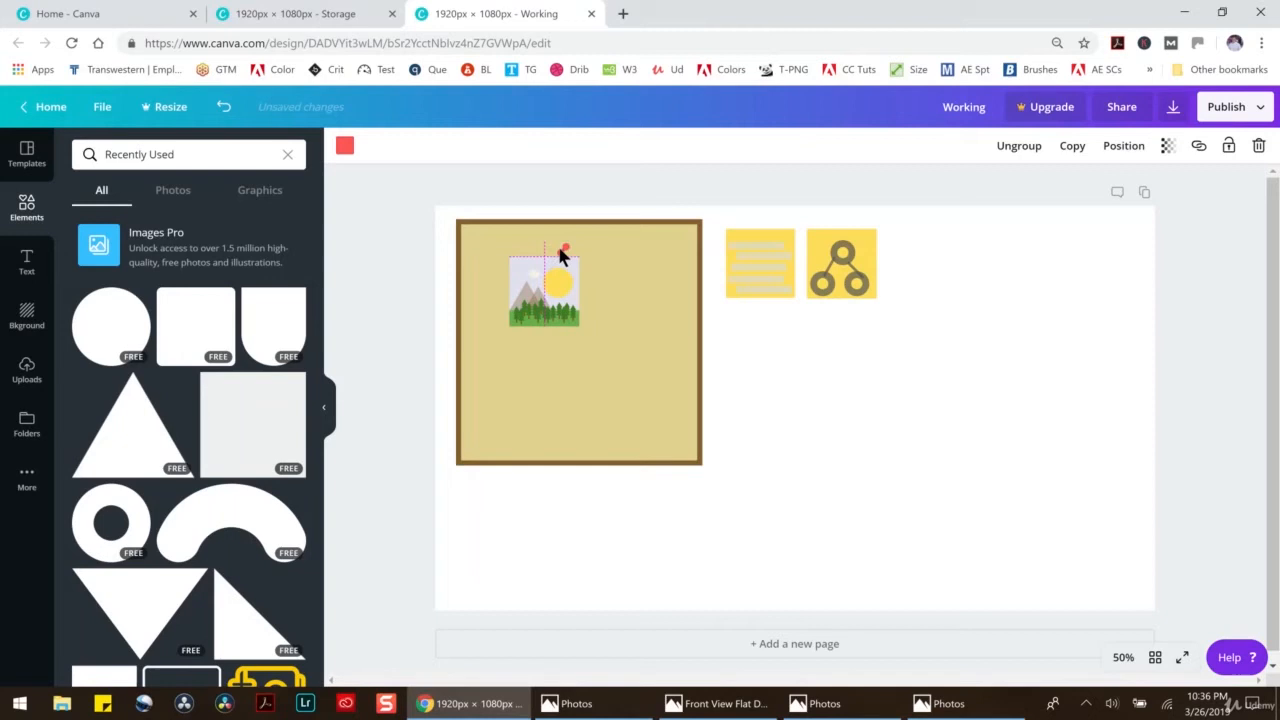
left_click(783, 371)
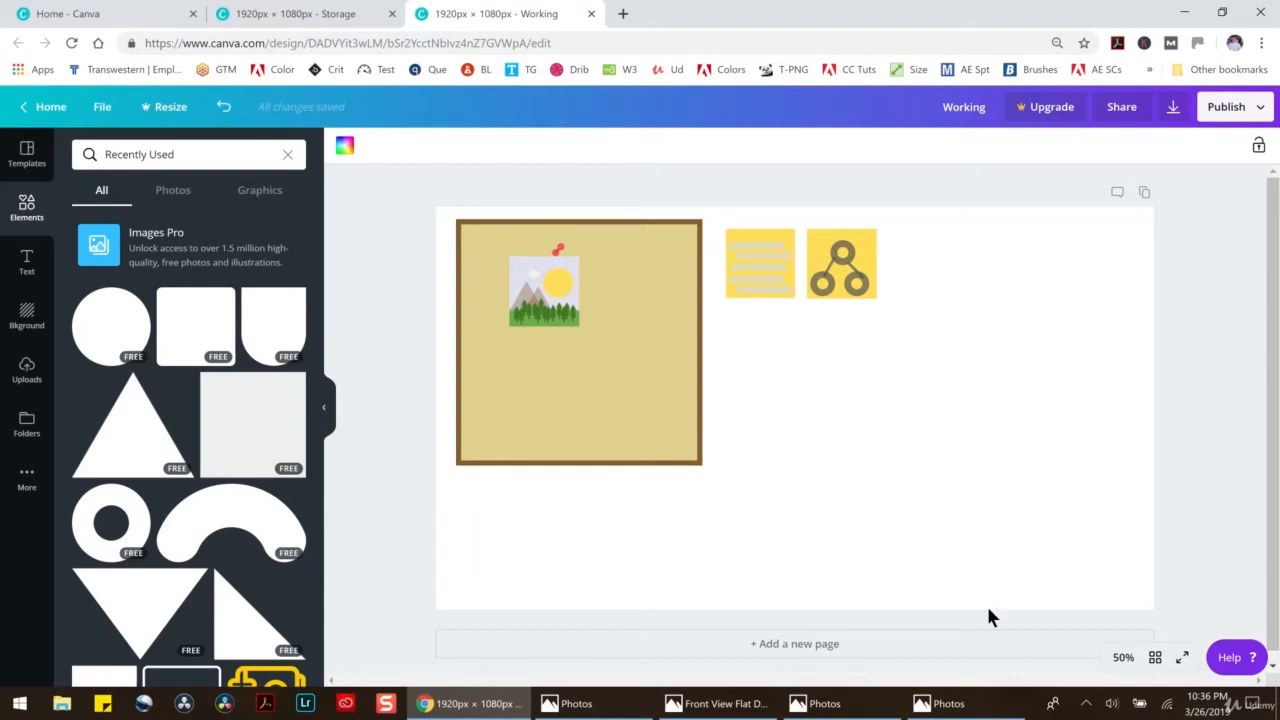
Rotate the pushpin to a steeper angle and move it slightly up and left above the picture's top edge
left_click(1123, 657)
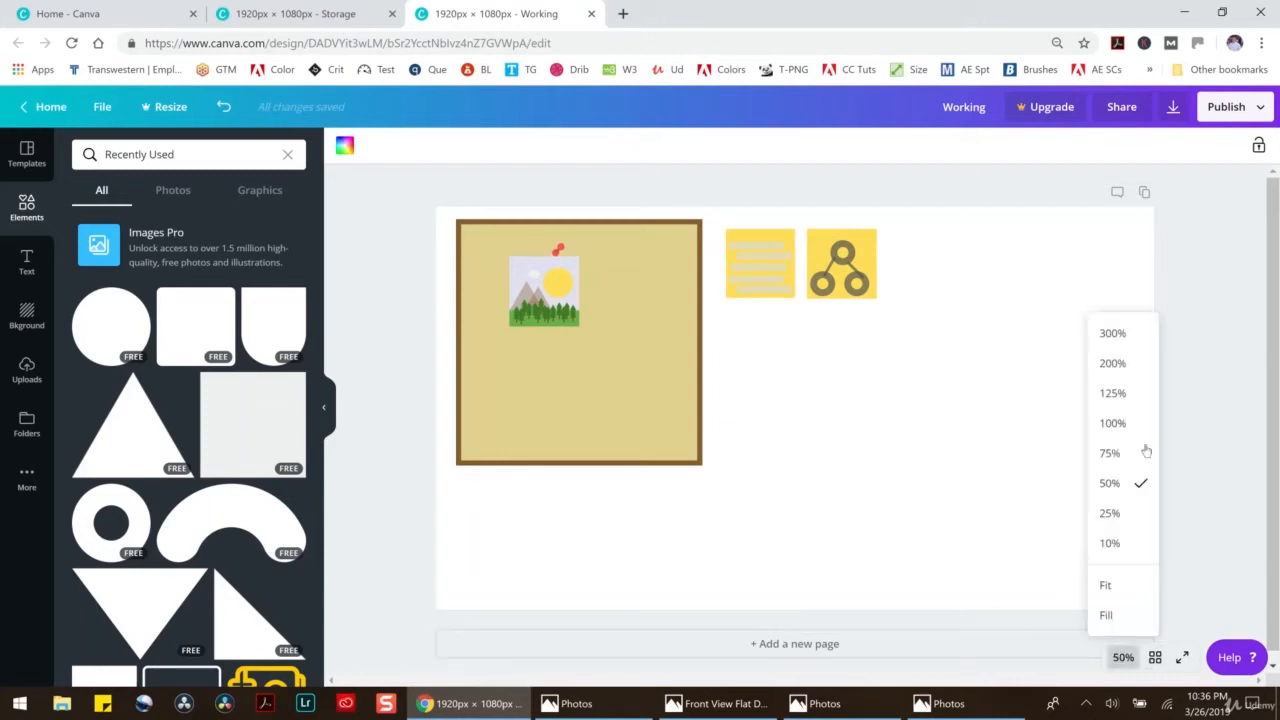
left_click(1128, 373)
scroll(623, 651, "left", 8)
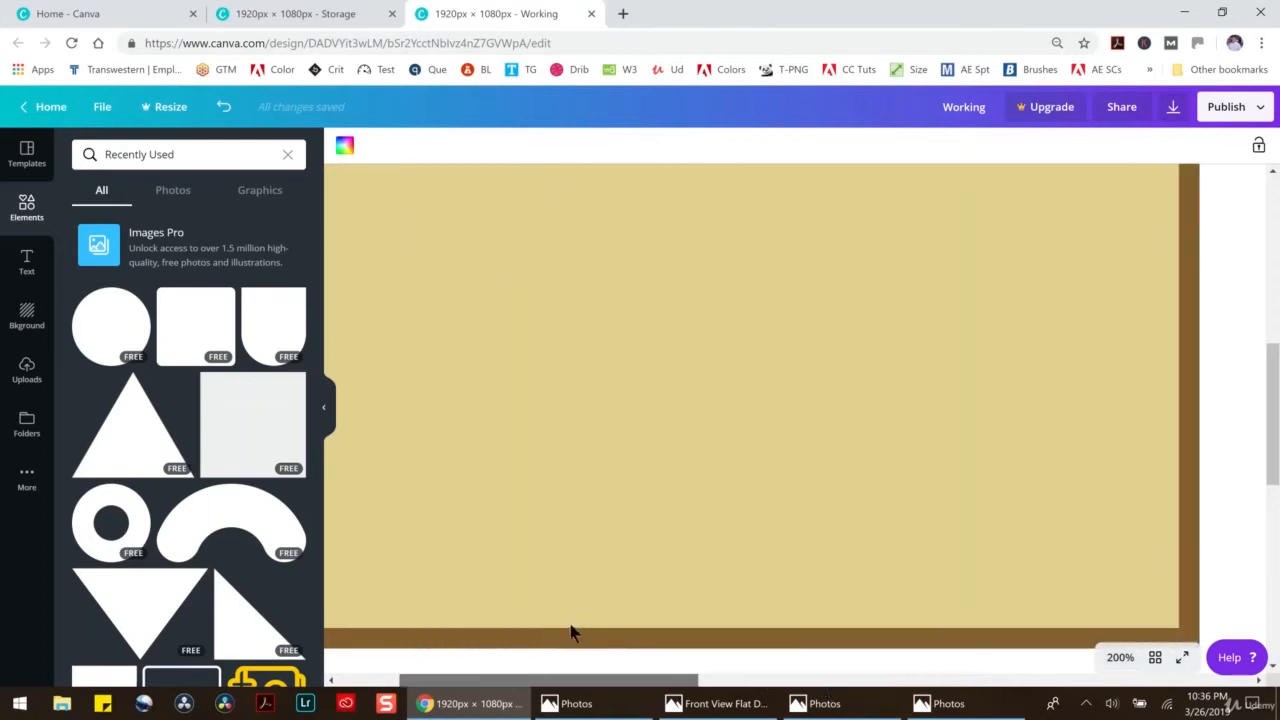
scroll(555, 623, "left", 5)
scroll(594, 451, "up", 5)
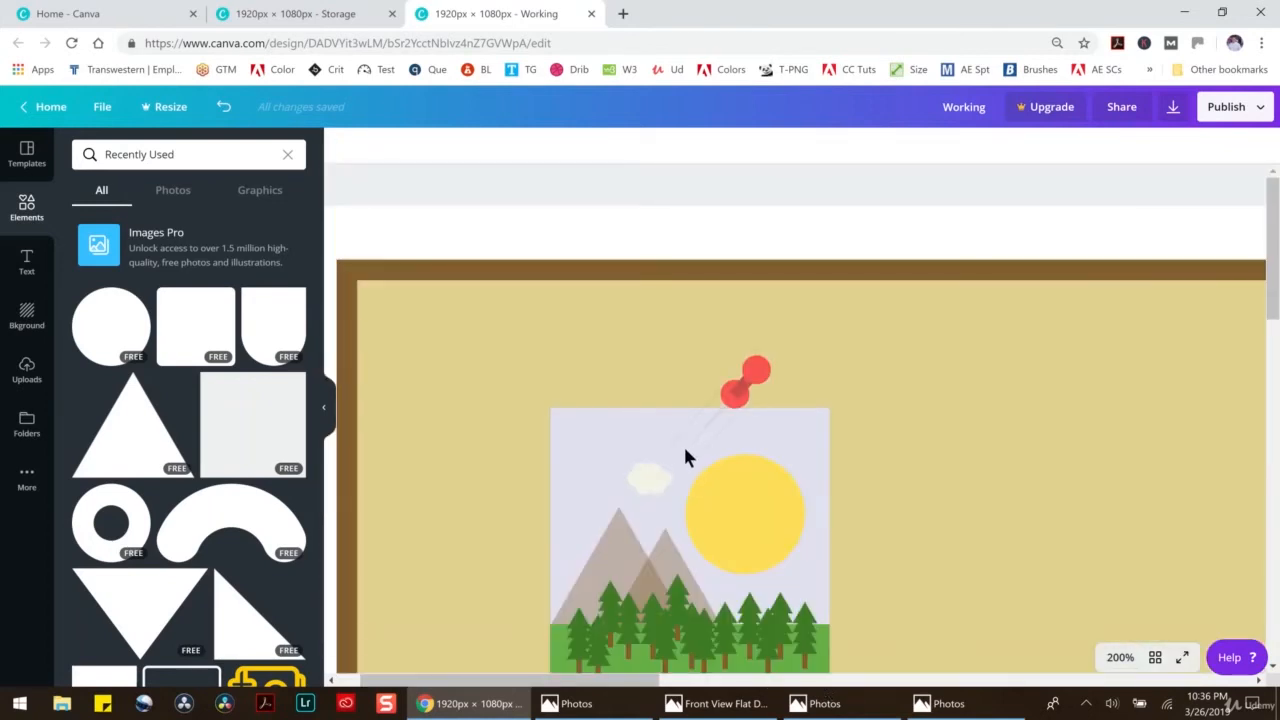
left_click(741, 390)
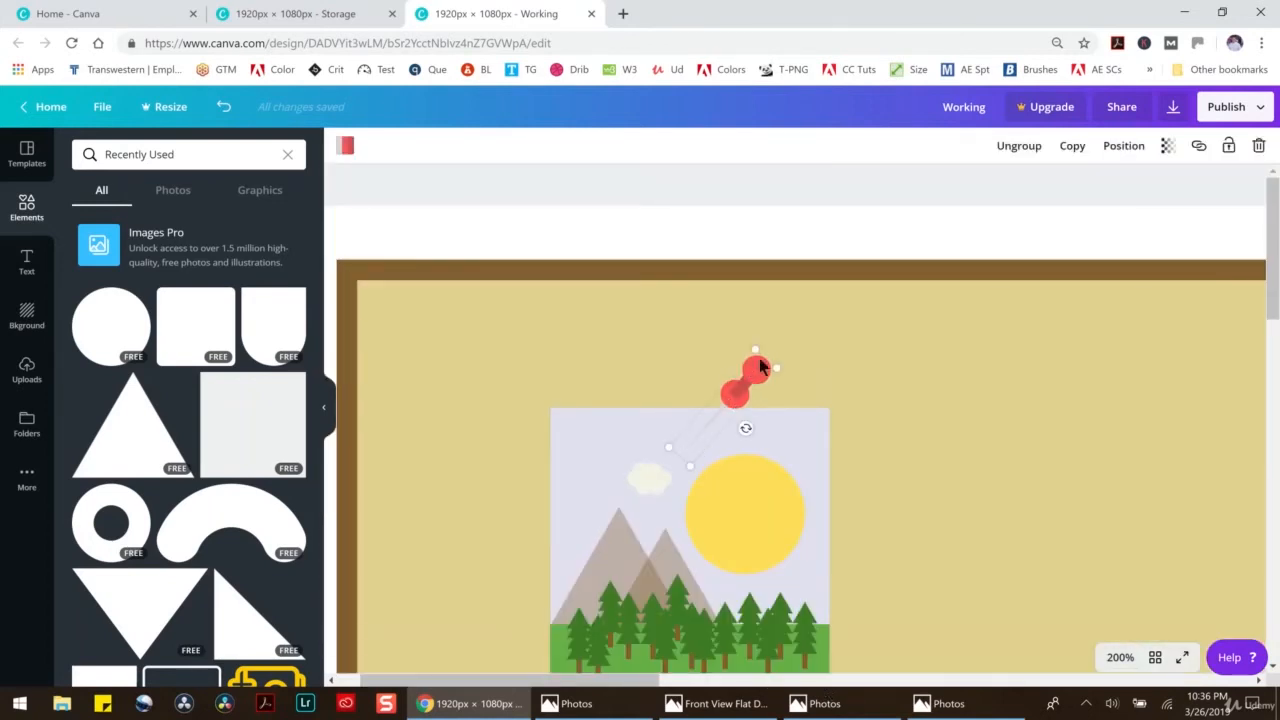
left_click_drag(745, 428, 714, 370)
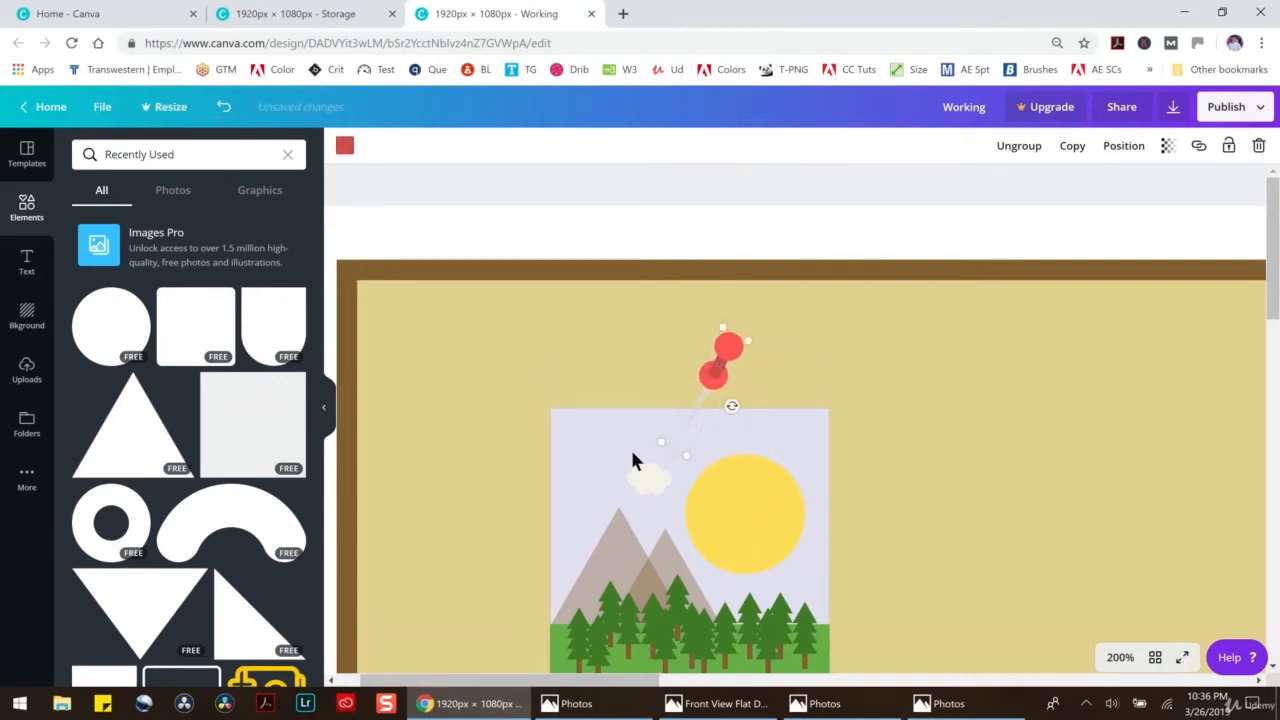
Add a square, fill it with the sky's pale lavender, and shrink and tilt it to cover the tip of the pushpin's needle
left_click(226, 420)
left_click_drag(1123, 483, 725, 347)
left_click_drag(771, 281, 1046, 464)
left_click_drag(1111, 546, 740, 334)
left_click_drag(620, 300, 900, 455)
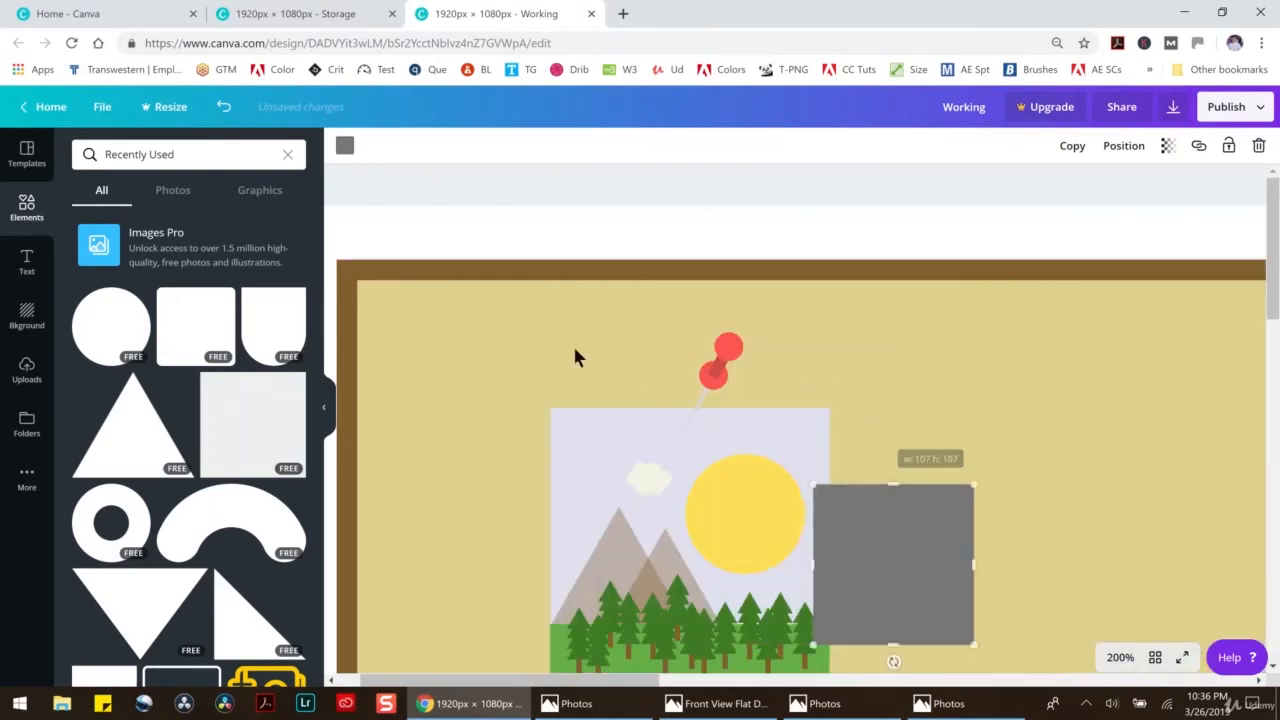
left_click(344, 147)
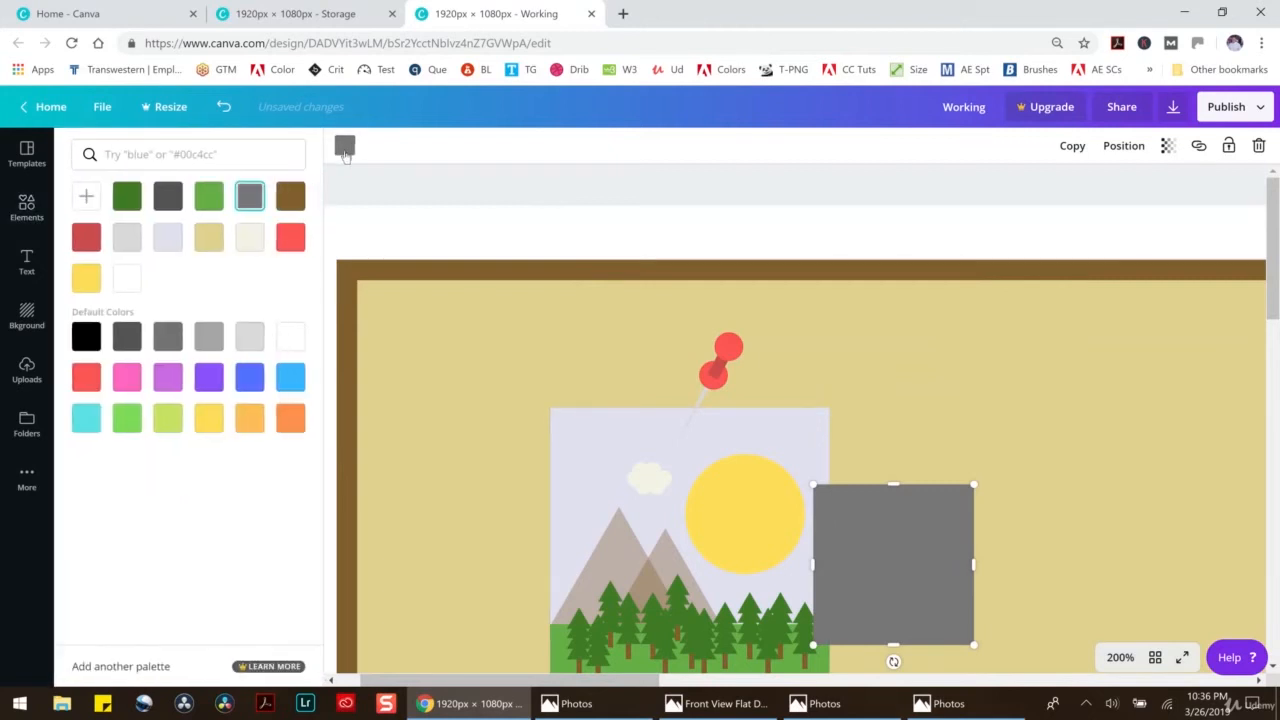
left_click(168, 237)
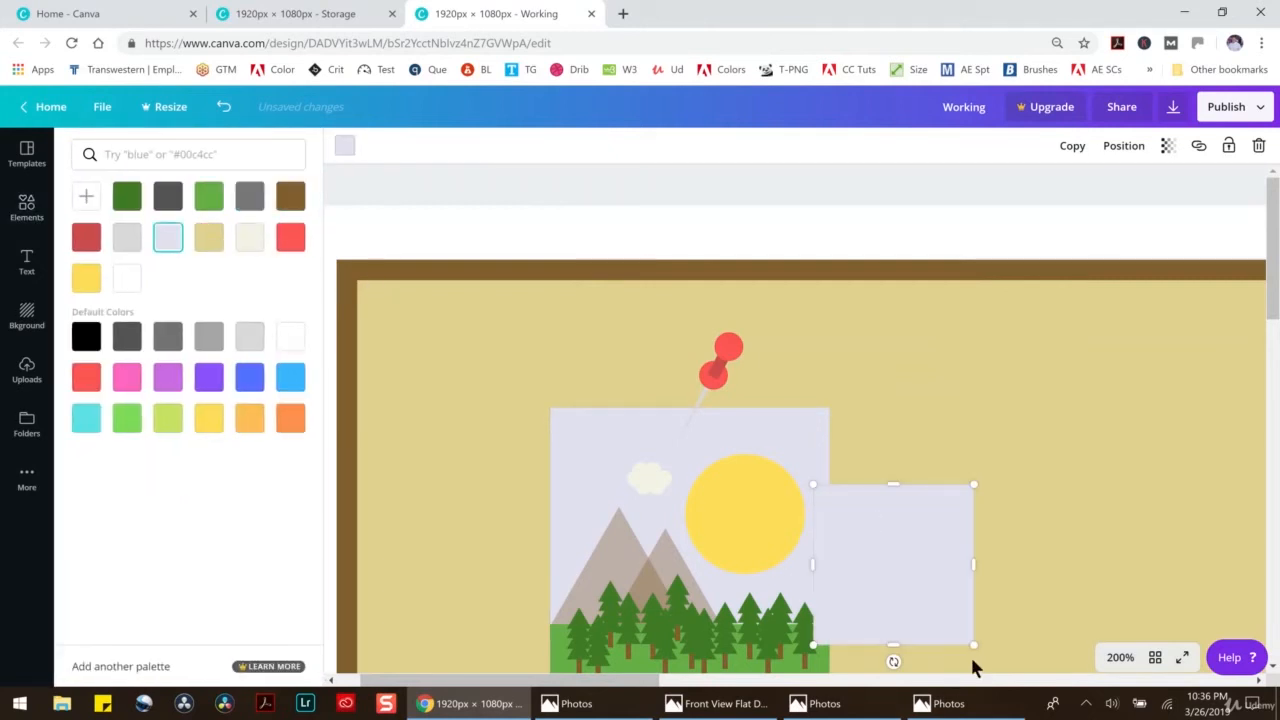
left_click_drag(975, 648, 675, 440)
left_click(878, 368)
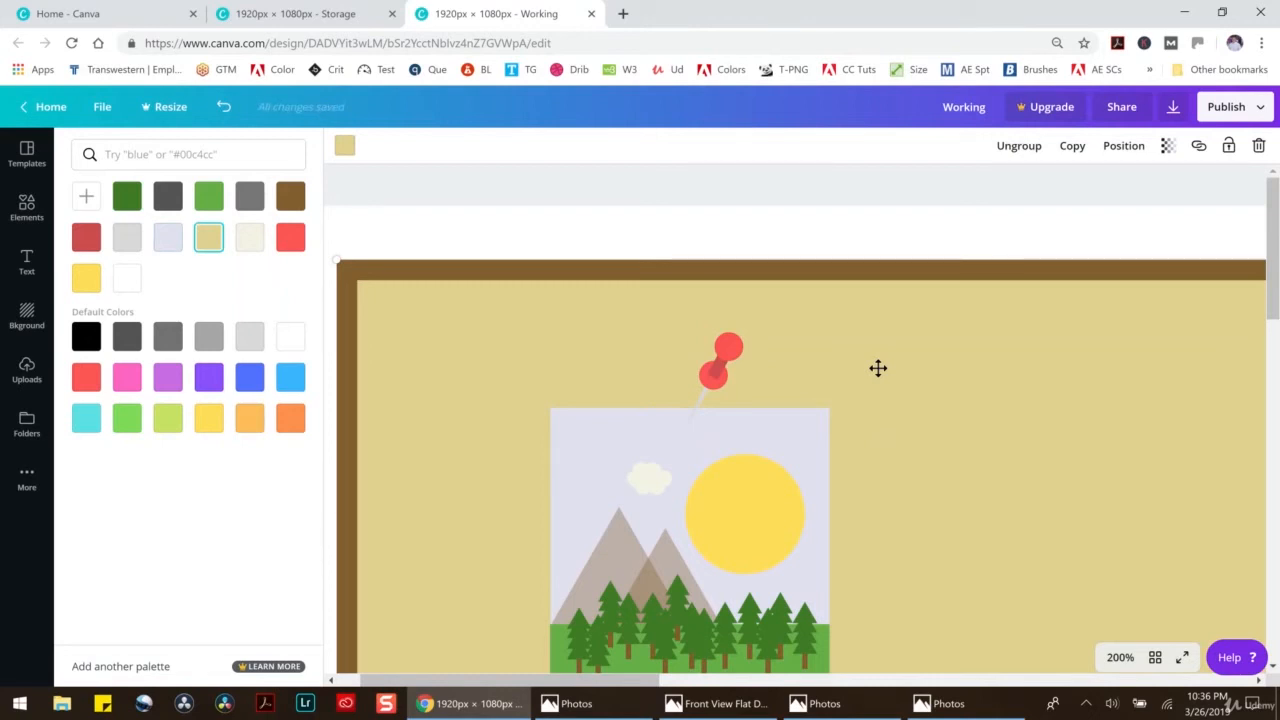
Reposition the pushpin so its lower ball overlaps the picture's top edge and only a short piece of needle shows beside the cover square
left_click(713, 366)
left_click_drag(713, 366, 707, 387)
left_click(811, 369)
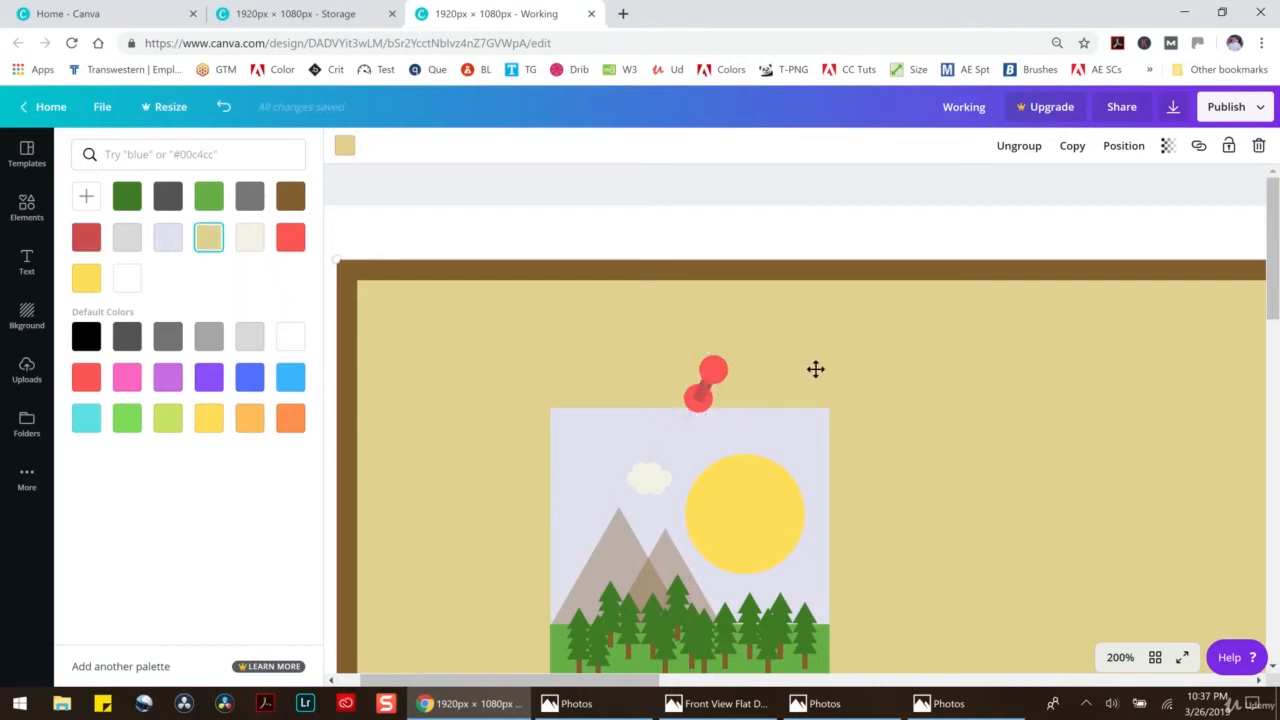
left_click(690, 433)
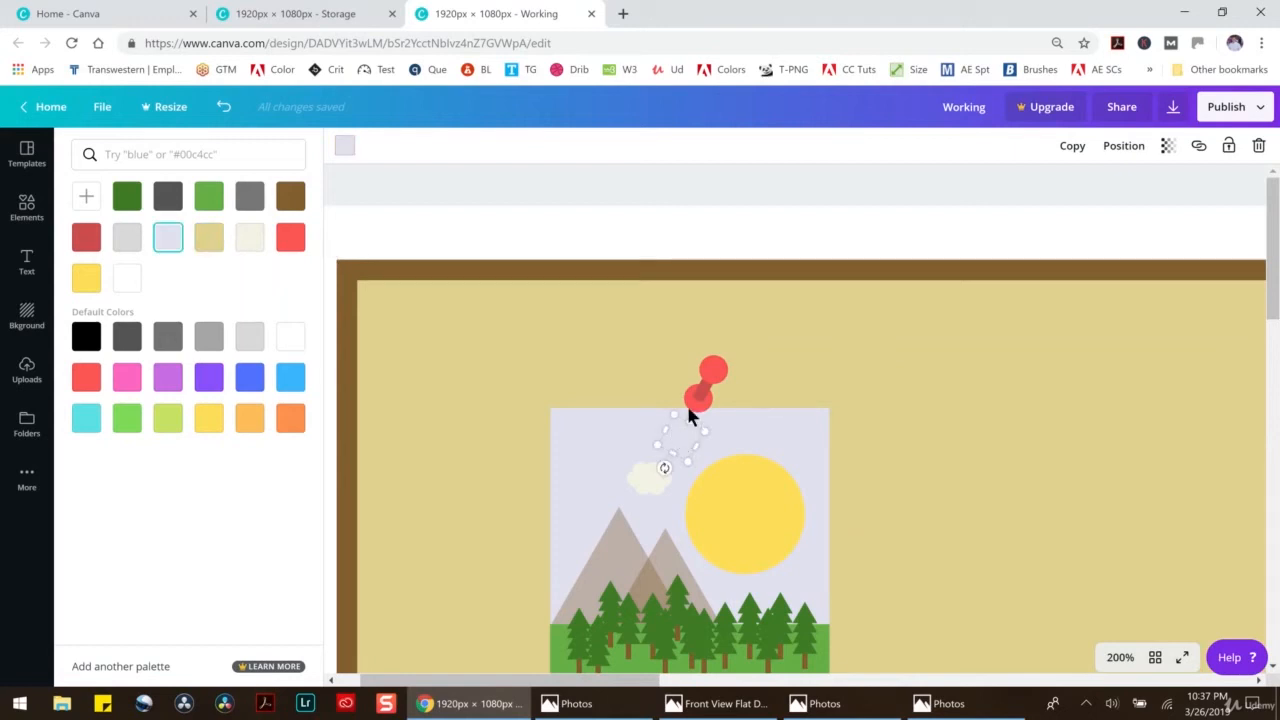
left_click(696, 396)
left_click(673, 448)
left_click_drag(702, 397, 707, 390)
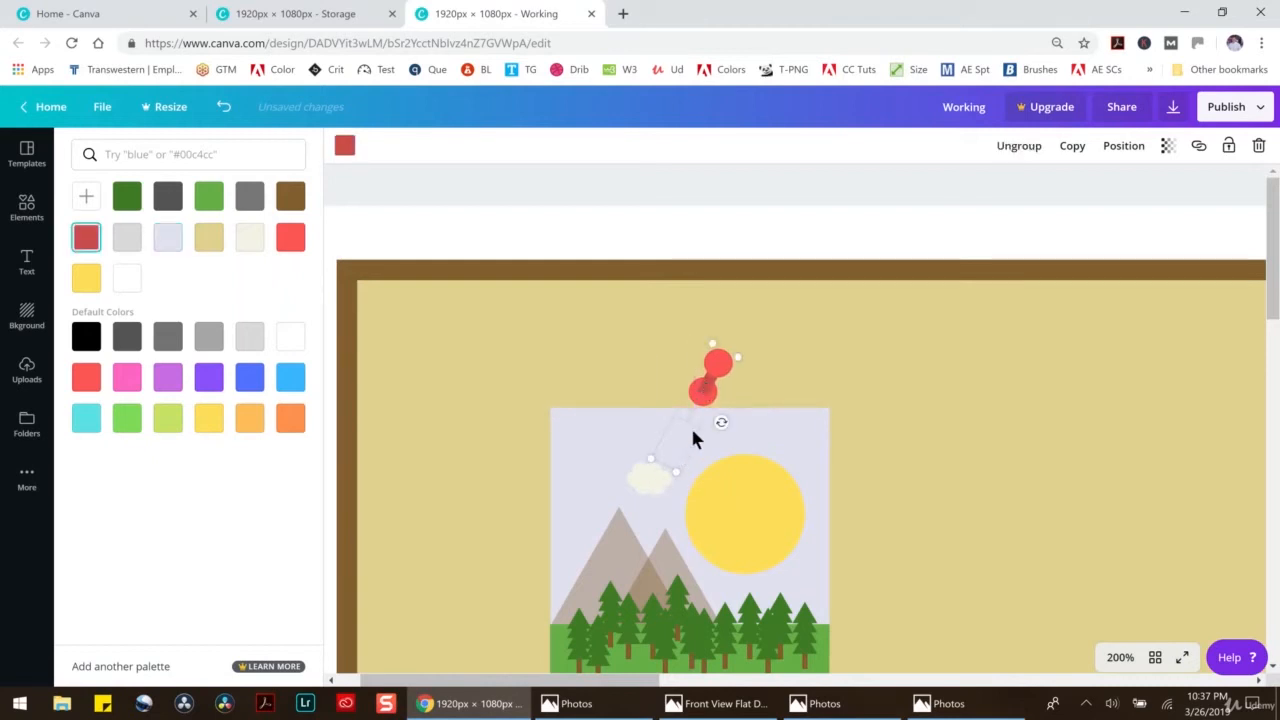
left_click(746, 376)
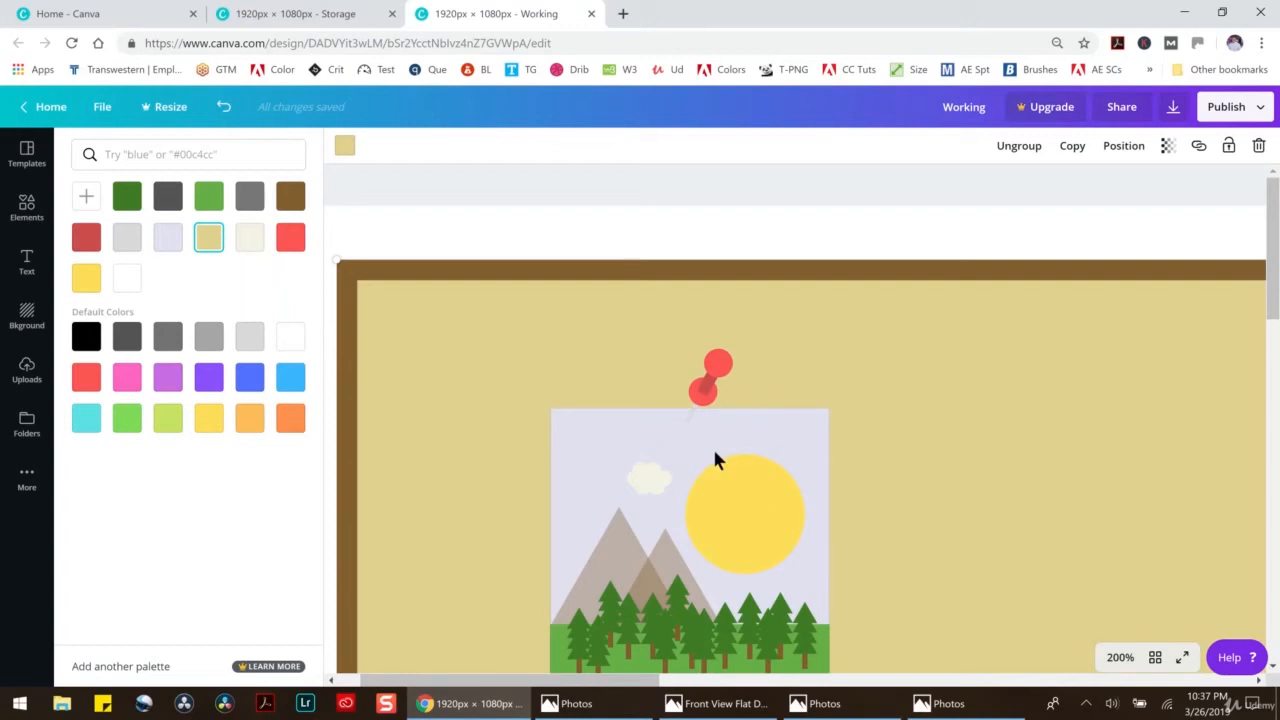
Move the landscape picture, its cover square and the pushpin off the board to the blank area below the lined yellow note
scroll(731, 457, "down", 3)
left_click(1120, 657)
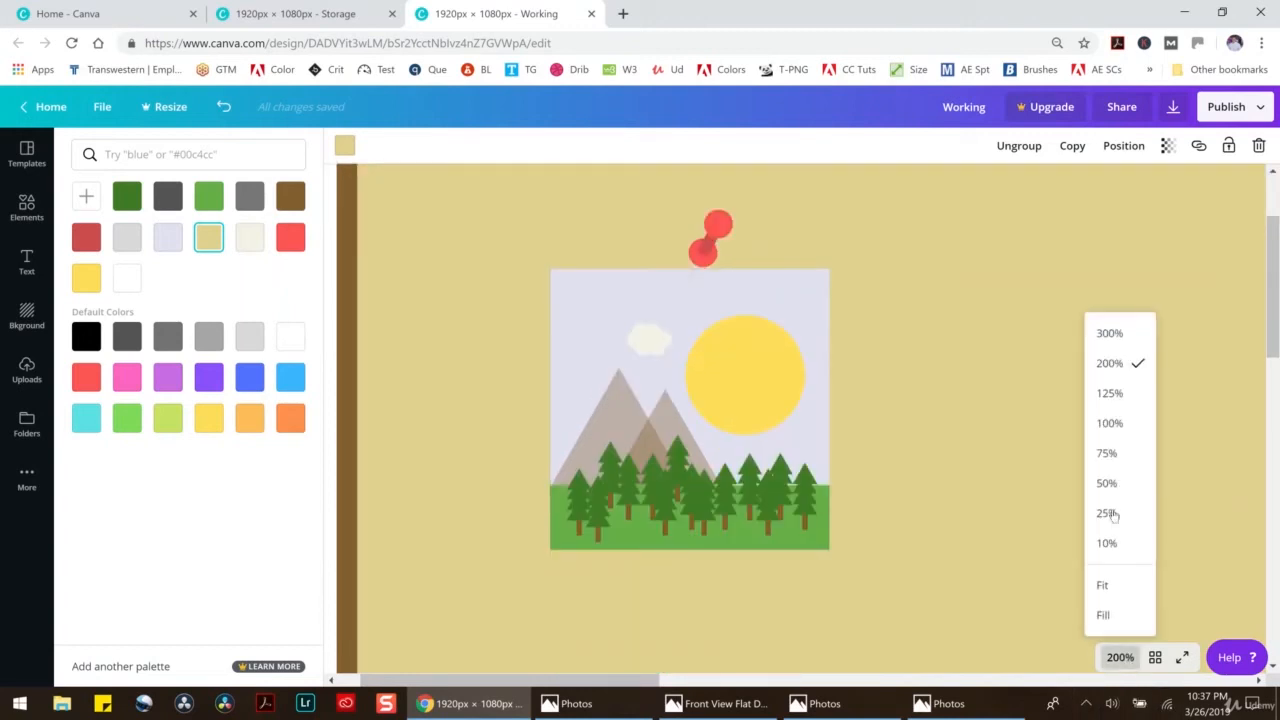
left_click(1110, 455)
left_click_drag(503, 368, 822, 427)
left_click_drag(489, 297, 814, 391)
left_click_drag(493, 277, 826, 366)
Nudge the pushpin slightly down over the landscape picture's top edge
left_click(1124, 658)
left_click(1126, 367)
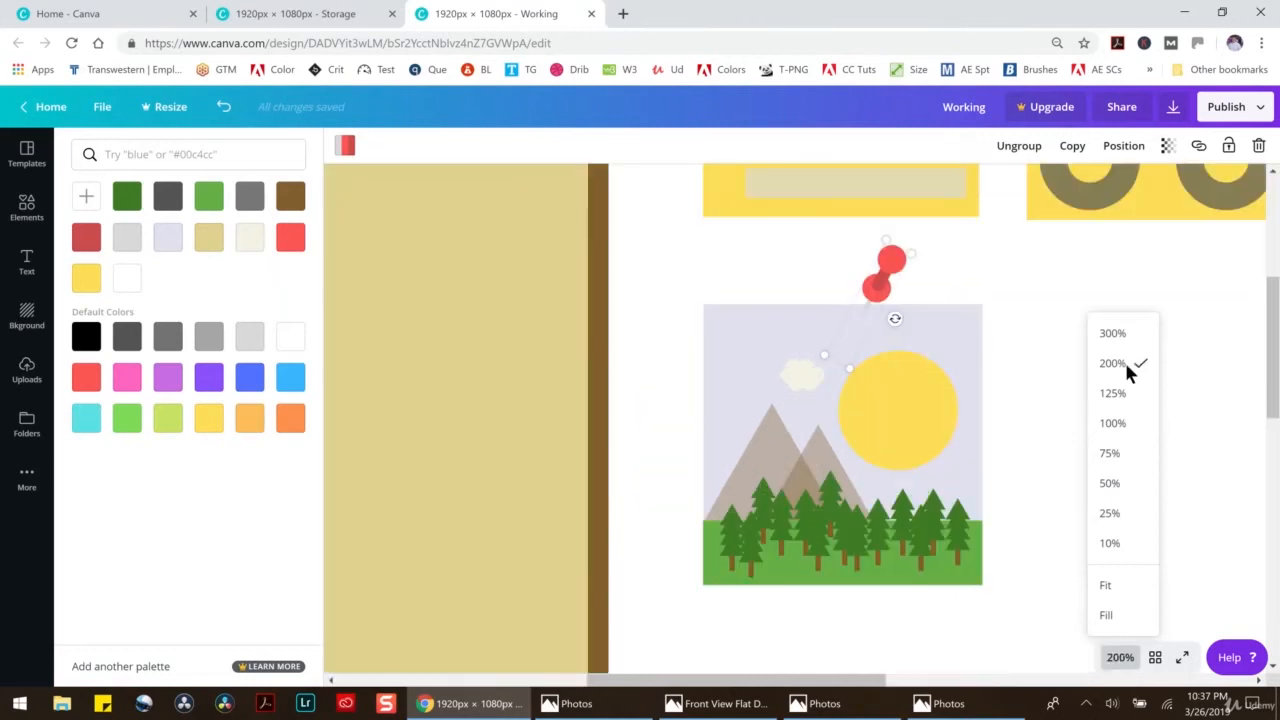
left_click(1030, 355)
left_click_drag(880, 291, 831, 363)
left_click(1060, 330)
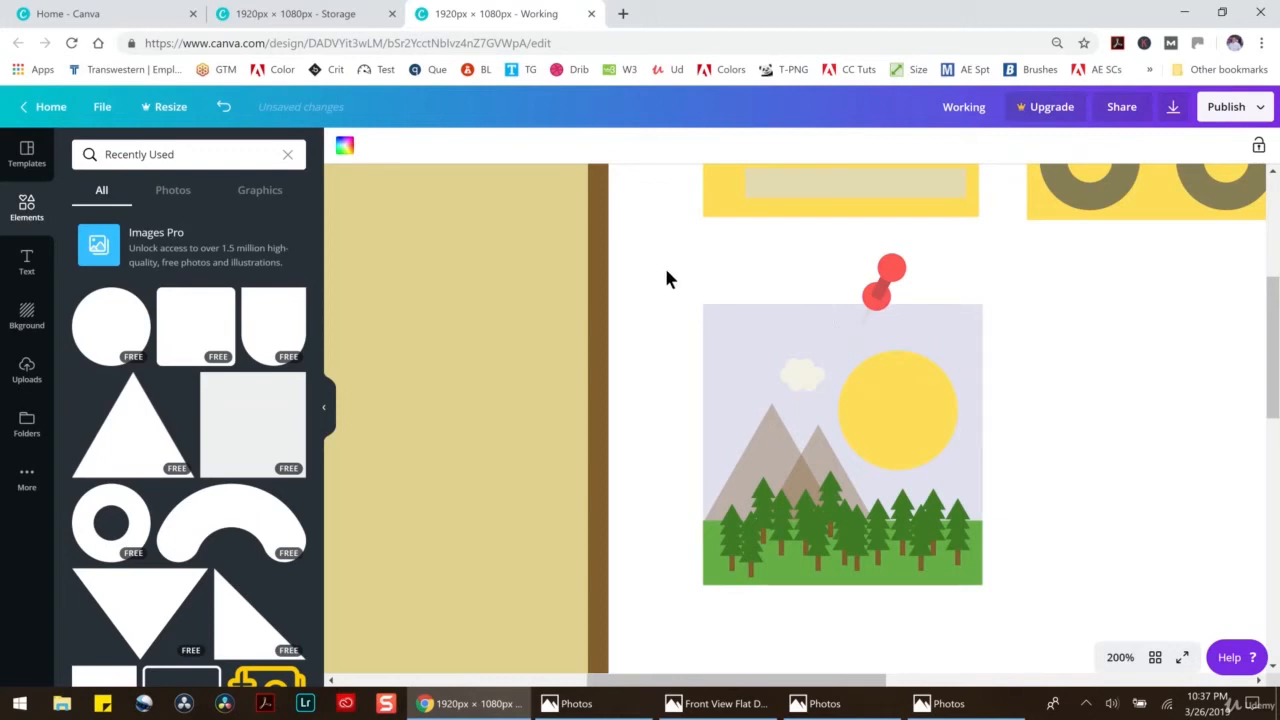
Ungroup the pushpin and the landscape picture, then group all their parts together as one object
left_click_drag(662, 237, 1063, 657)
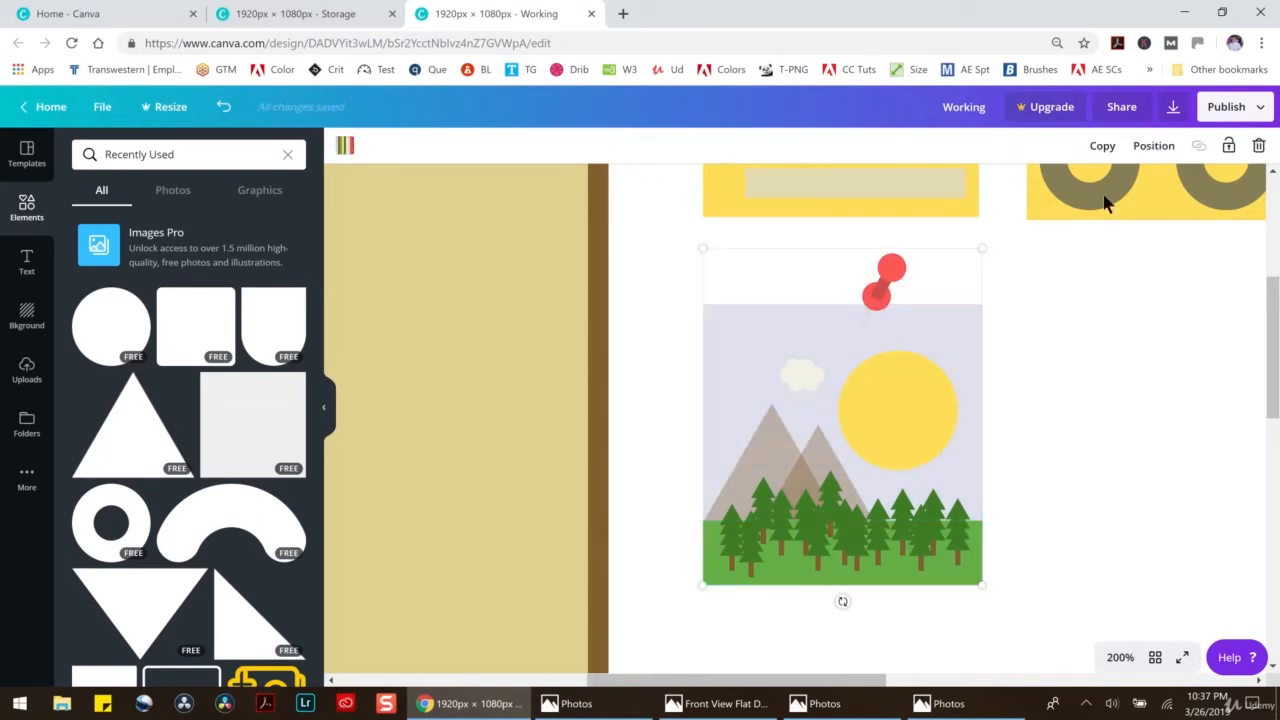
left_click(892, 285)
left_click(1032, 150)
left_click(954, 357)
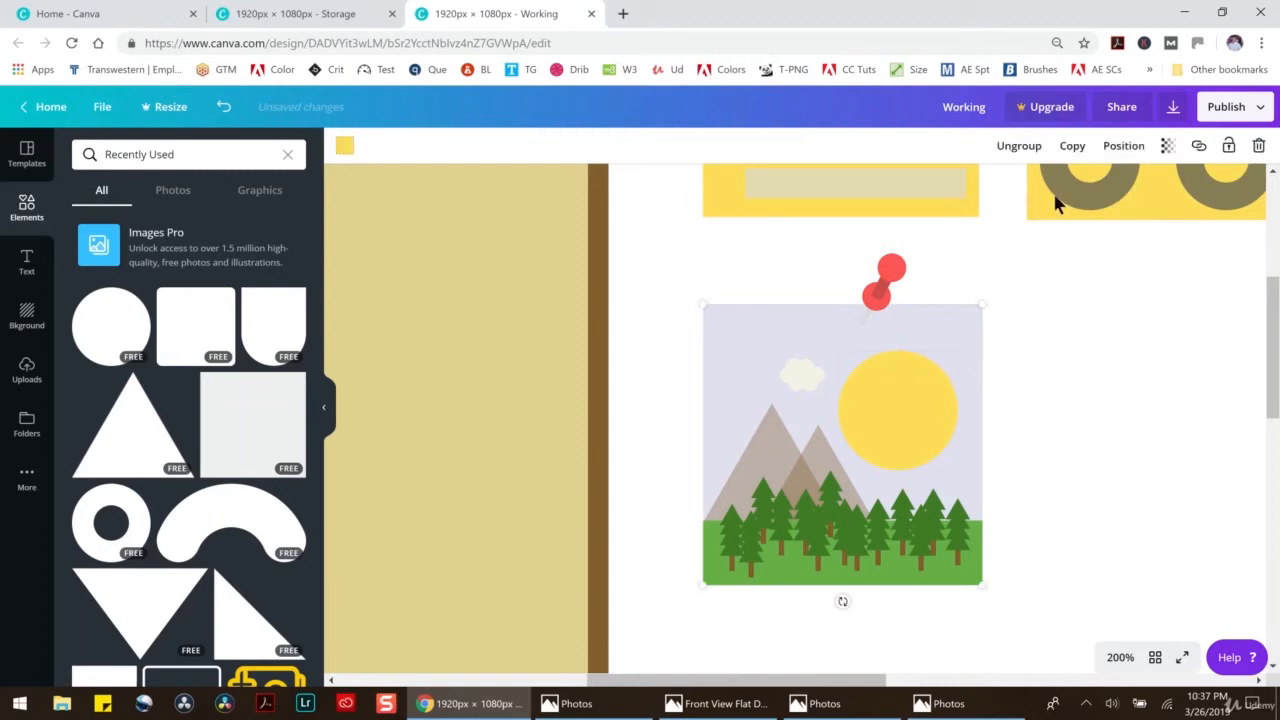
left_click(1020, 147)
left_click(697, 282)
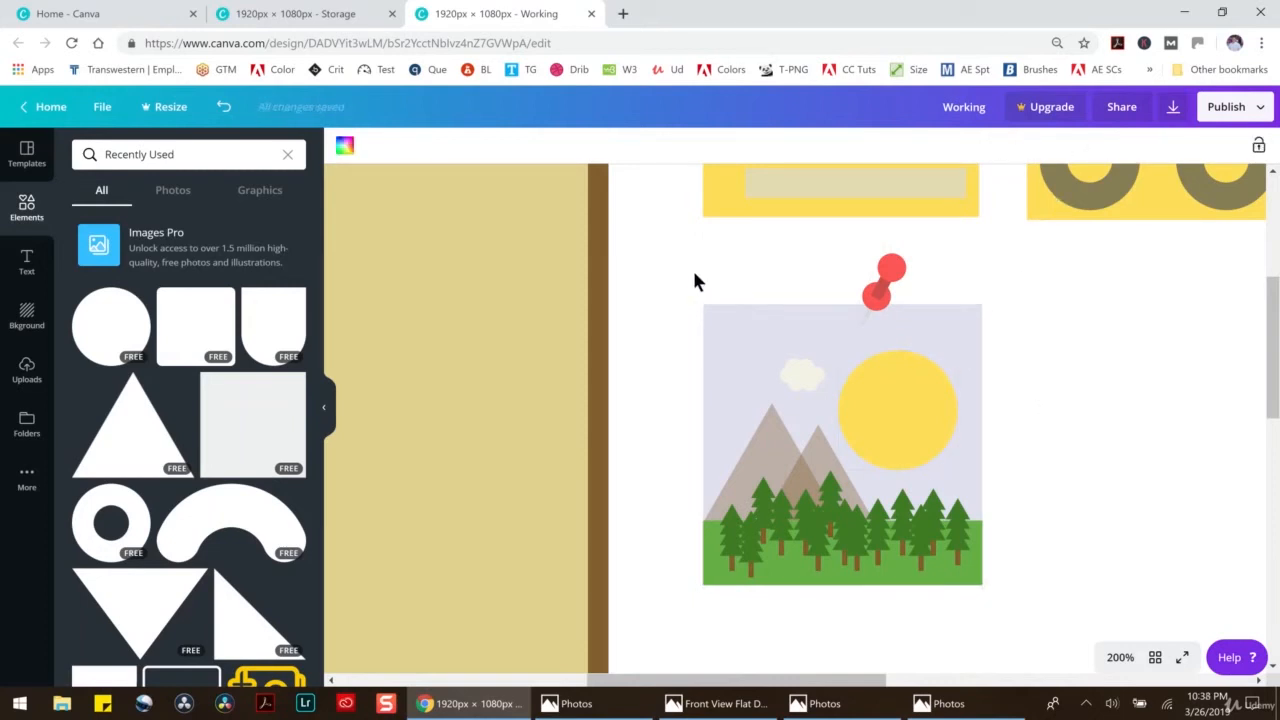
left_click_drag(688, 232, 1058, 599)
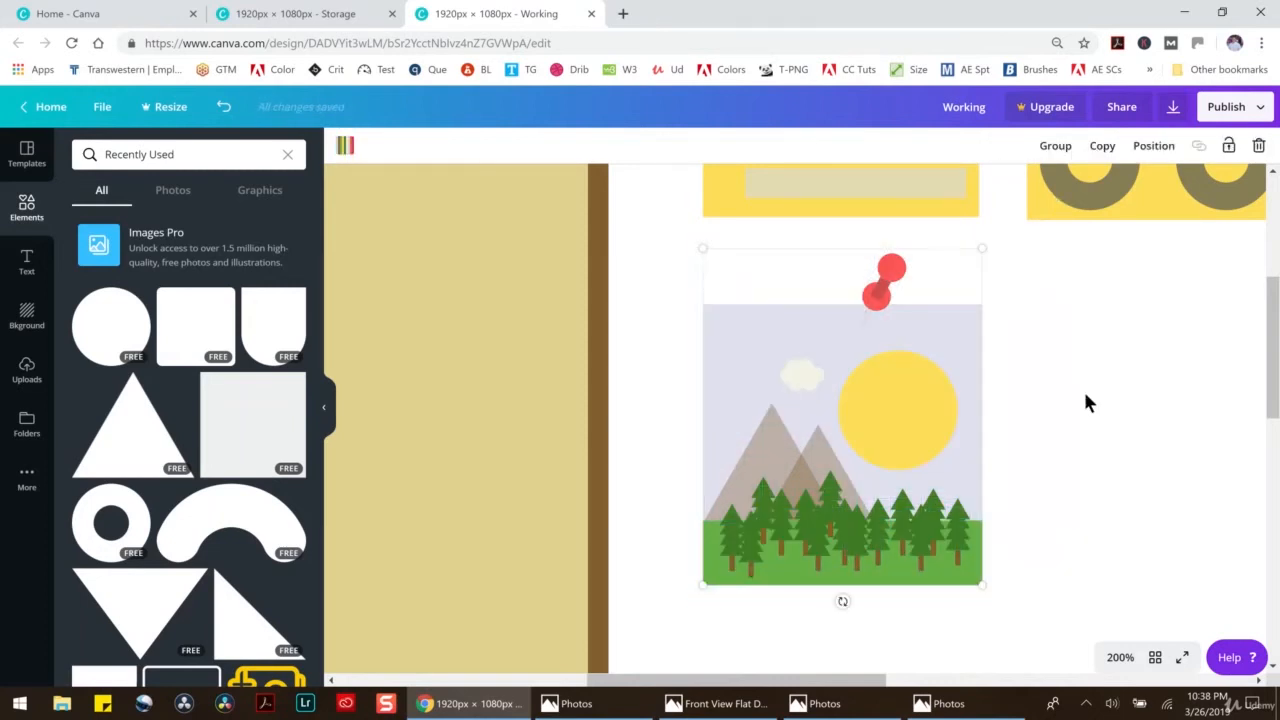
left_click(1056, 147)
left_click(1168, 468)
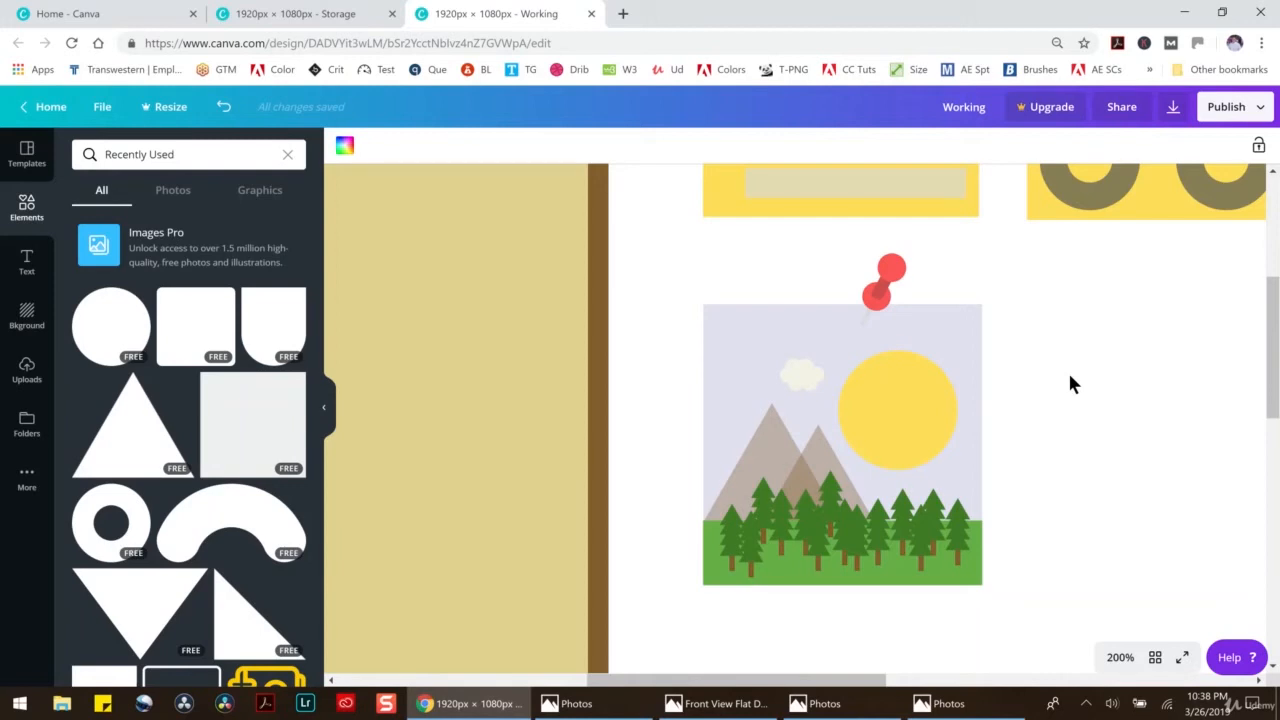
Ungroup the combined picture and pushpin, then undo back to the separate pushpin group
left_click(877, 294)
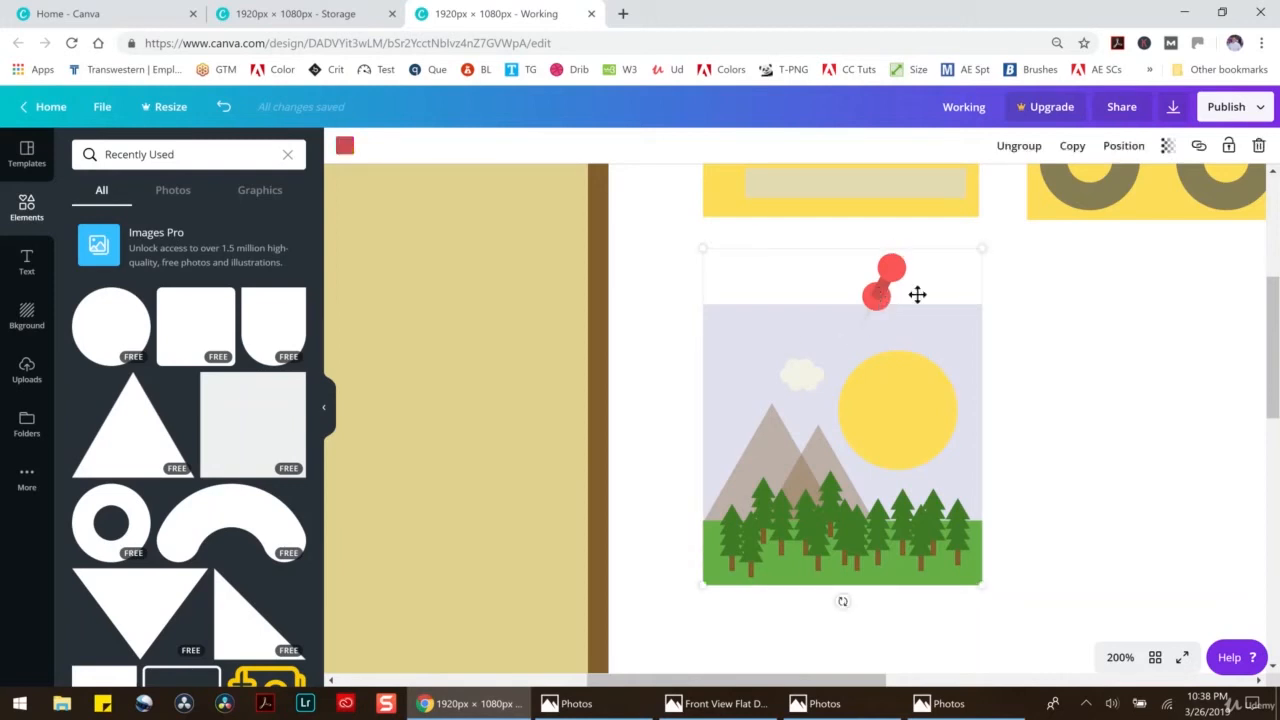
left_click(1030, 148)
left_click(880, 305)
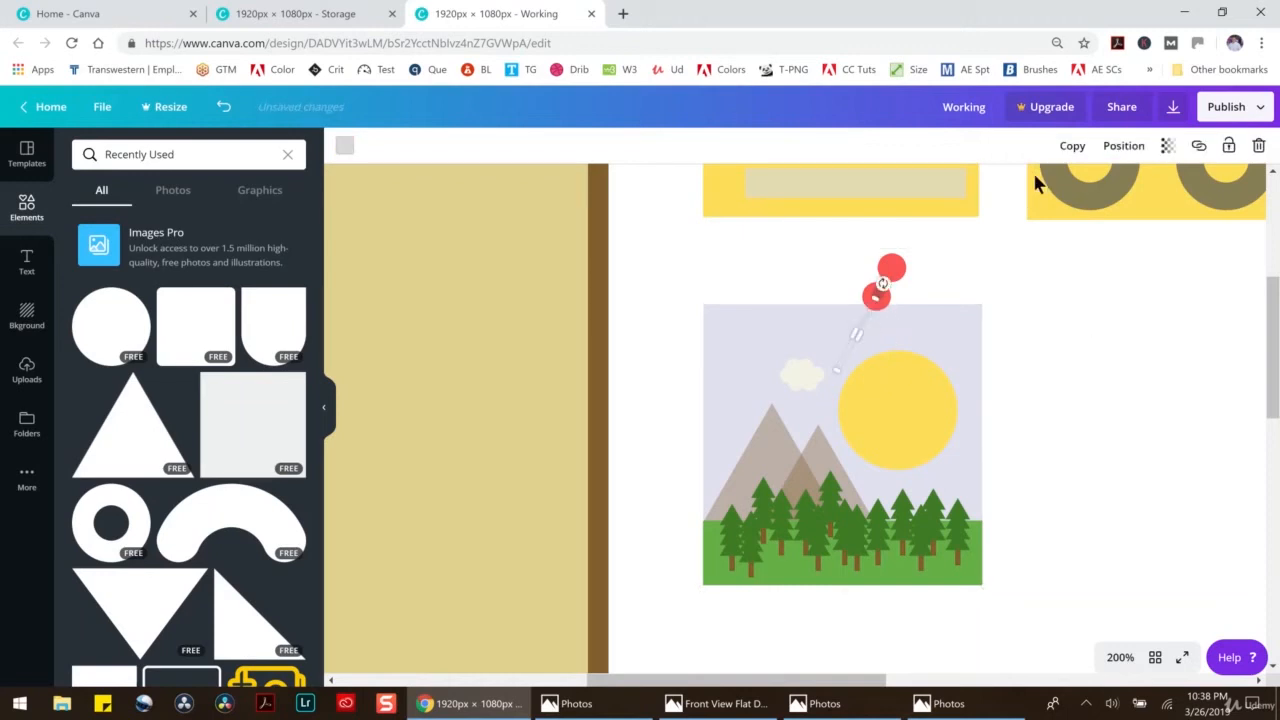
left_click(224, 107)
Duplicate the pushpin and move the copy to the blank area right of the landscape picture
left_click(889, 268)
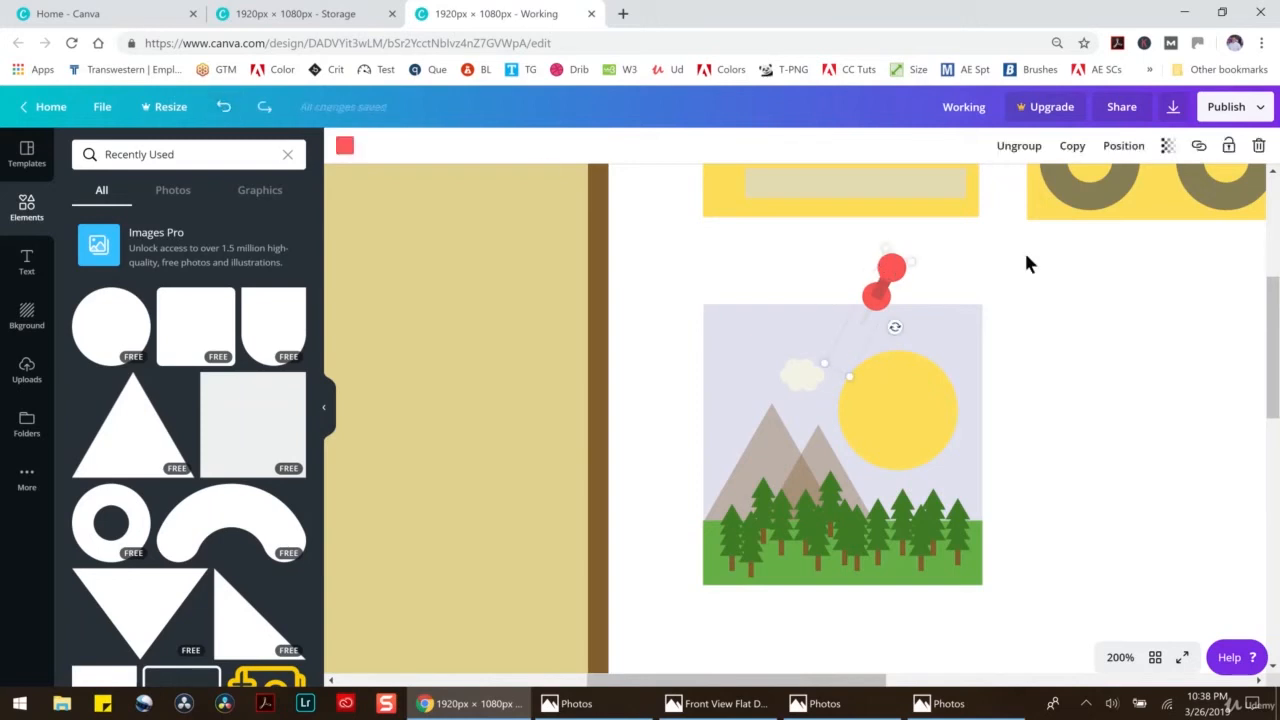
key("ctrl+d")
left_click_drag(915, 305, 1139, 305)
Ungroup the original pushpin and the landscape picture, and group all their parts with the cover square into one object
left_click(878, 310)
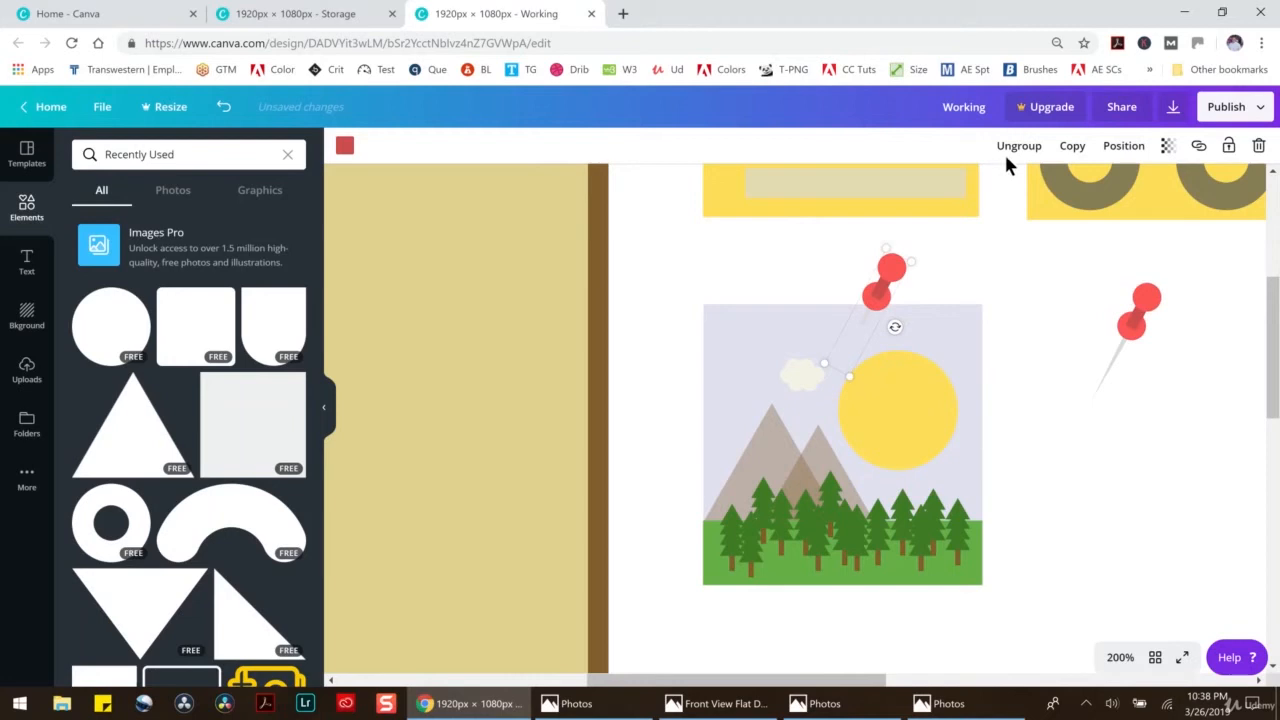
left_click(963, 343)
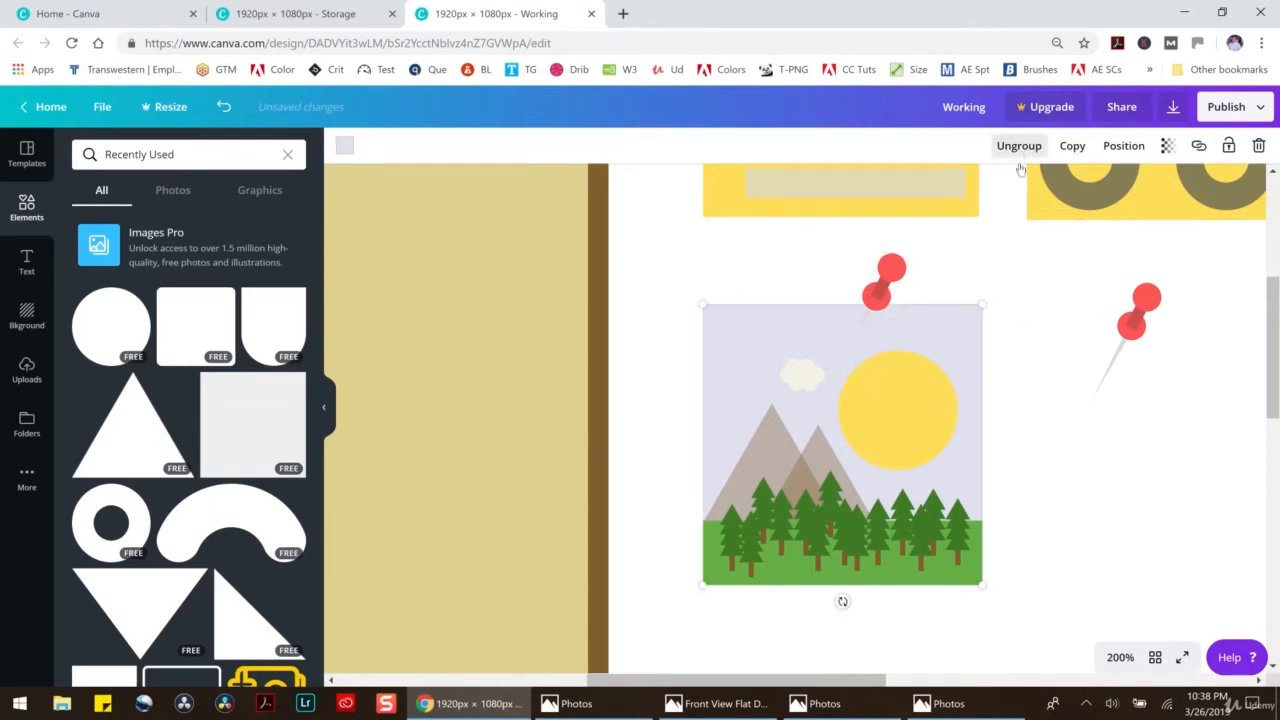
left_click_drag(1019, 610, 652, 254)
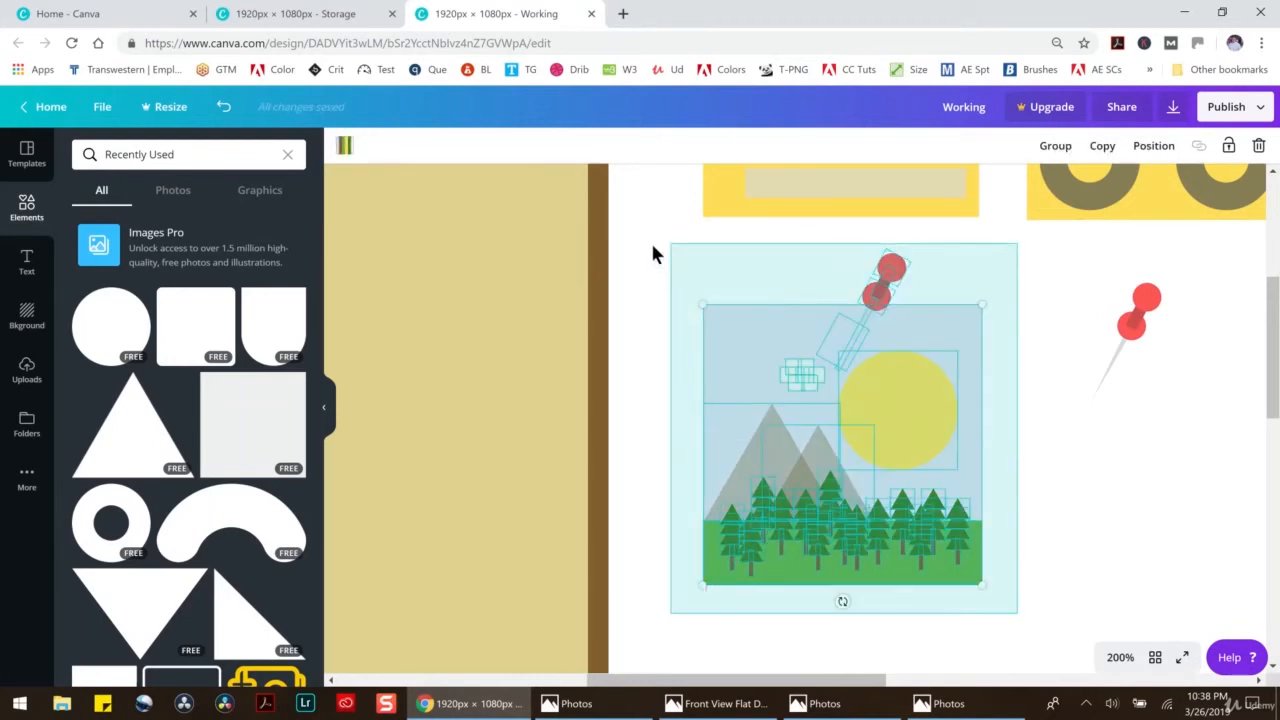
left_click(1055, 145)
left_click(1050, 462)
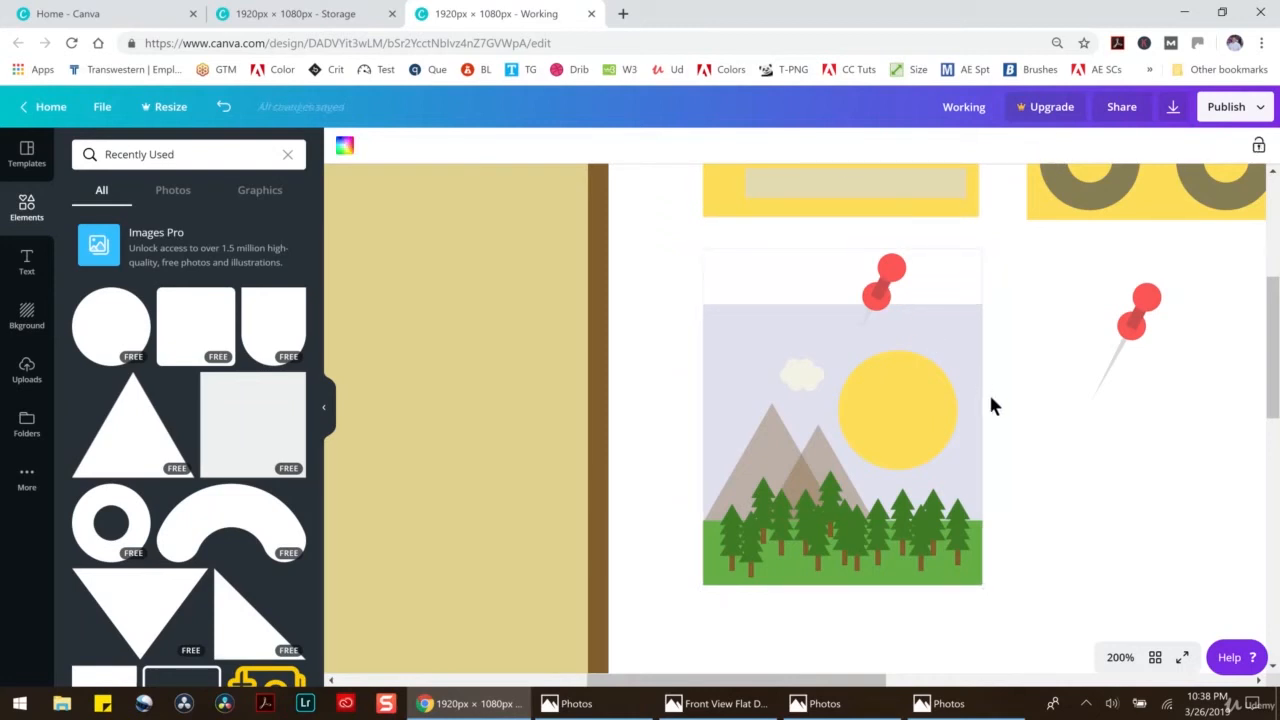
left_click(1124, 655)
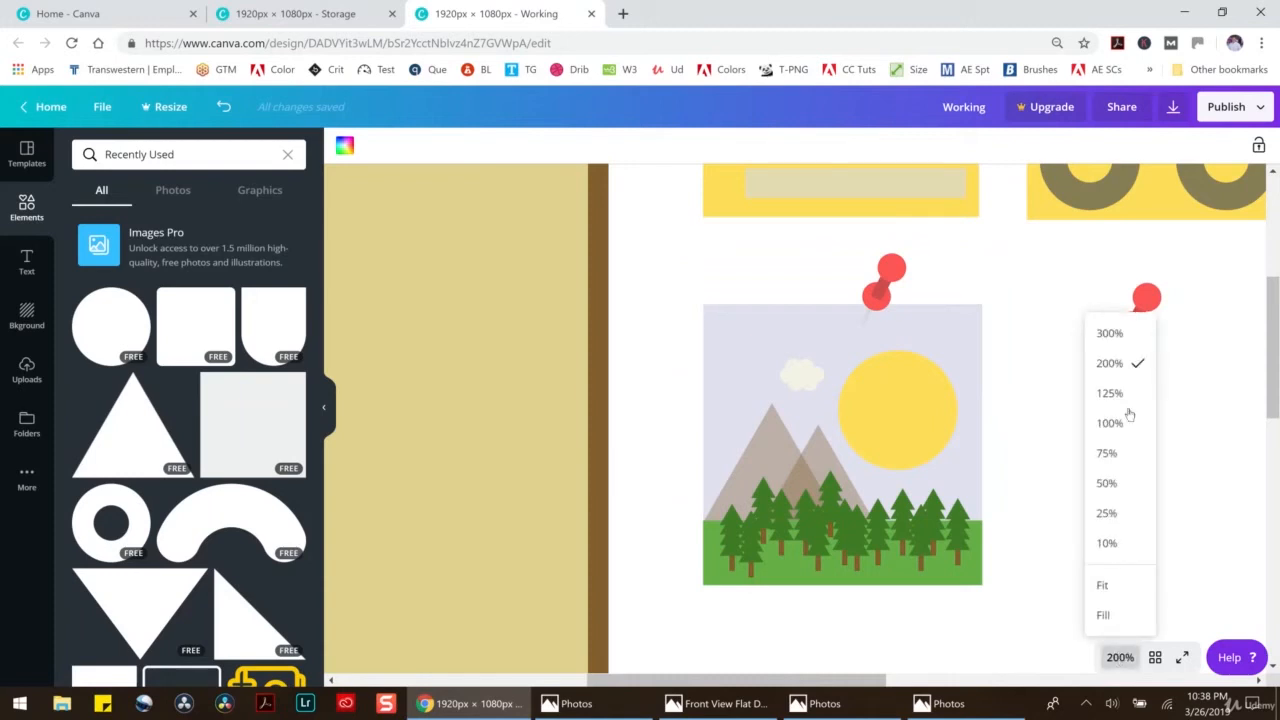
Add a square in the blank area beside the notes, narrow it into a tall rectangle, and color it cream
left_click(1117, 481)
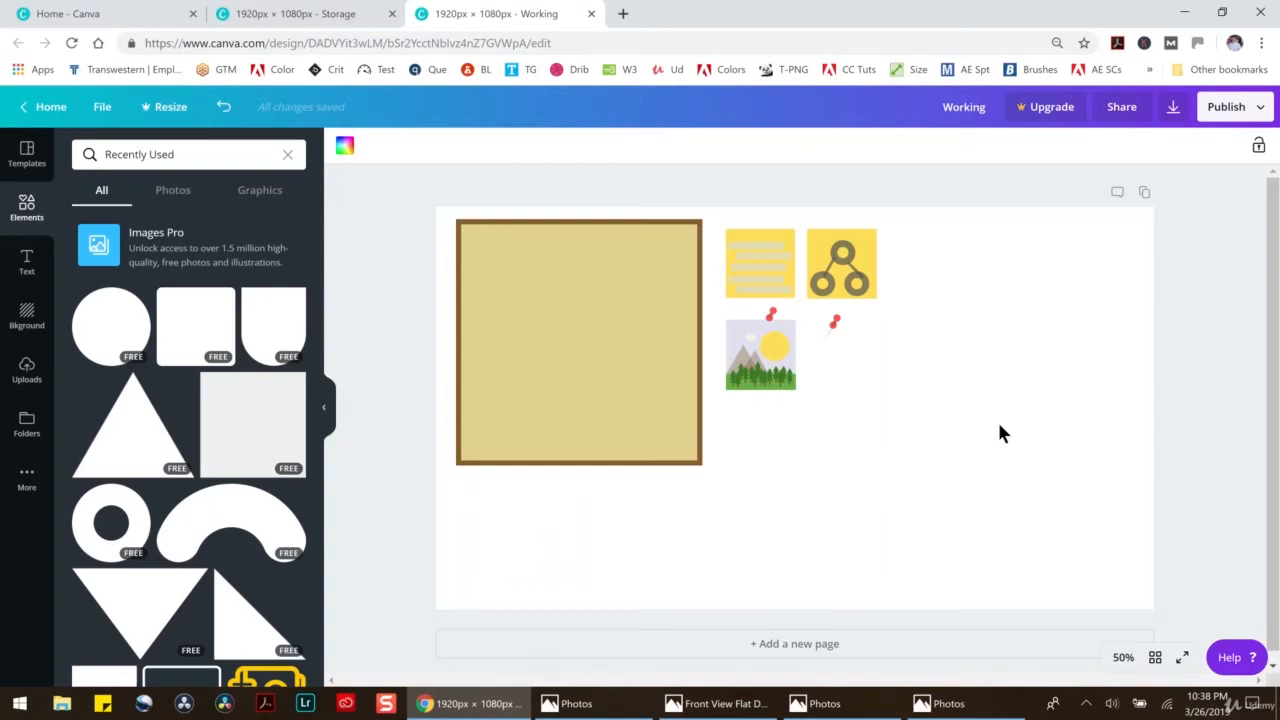
left_click(222, 420)
left_click_drag(912, 339, 937, 351)
left_click_drag(1029, 418, 1059, 398)
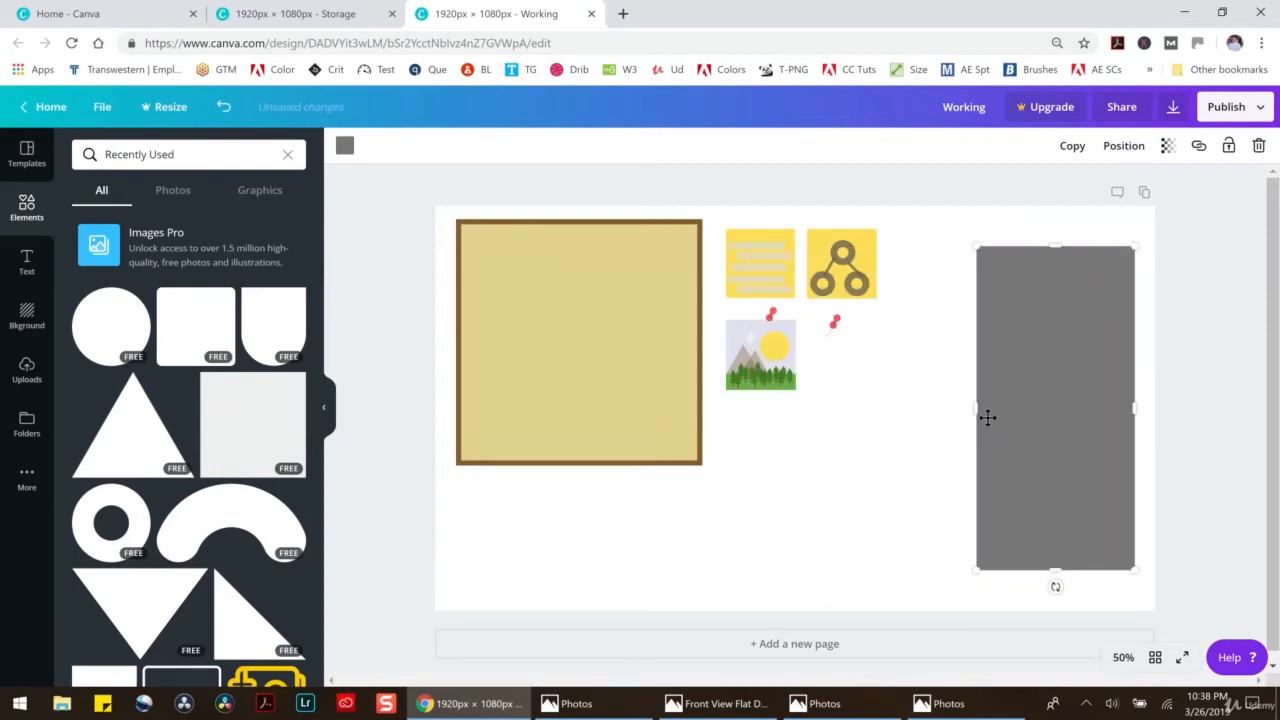
left_click_drag(976, 408, 1005, 405)
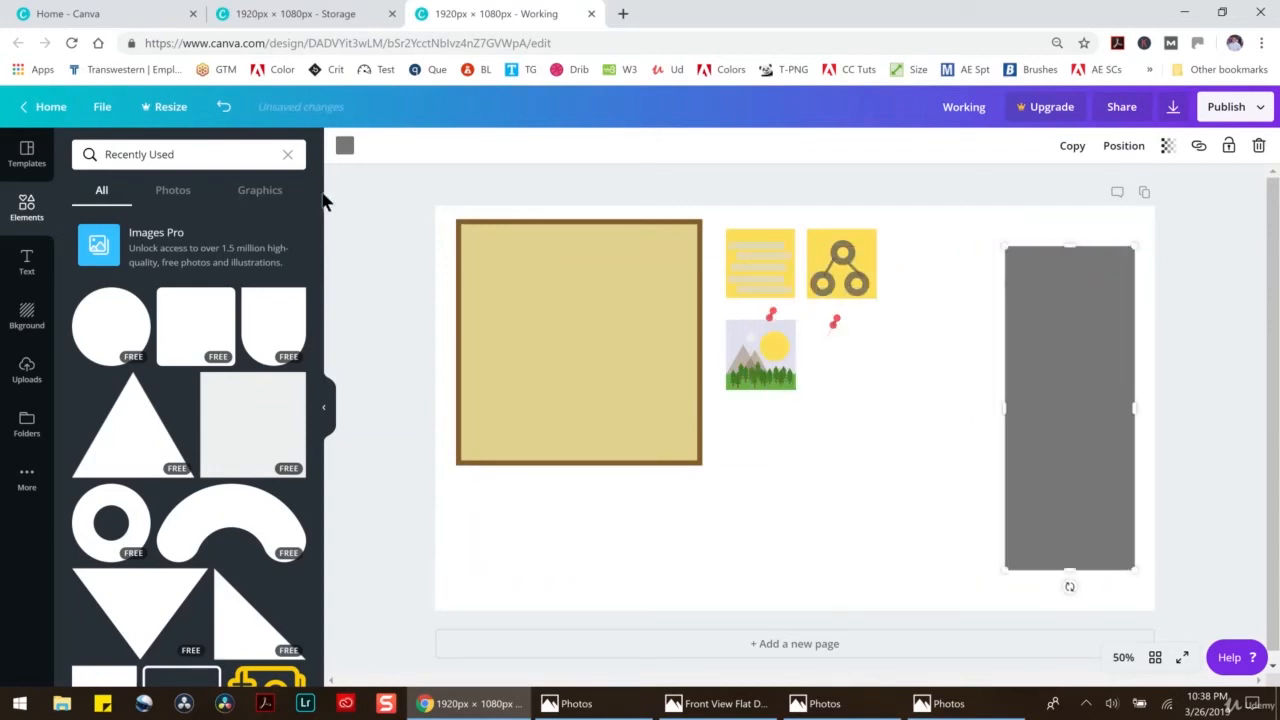
left_click(345, 145)
left_click(242, 246)
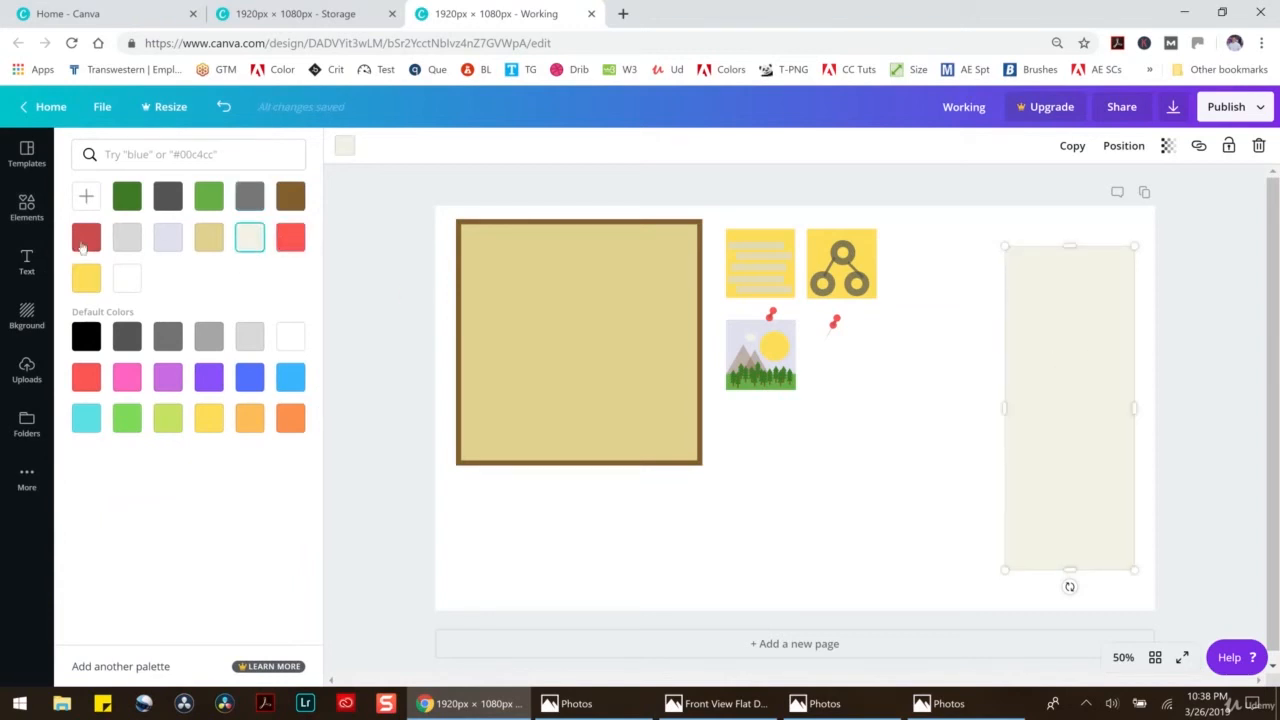
Duplicate the cream rectangle, shorten the copy into a header strip across the top edge, and color it red
left_click_drag(1080, 383, 1088, 390)
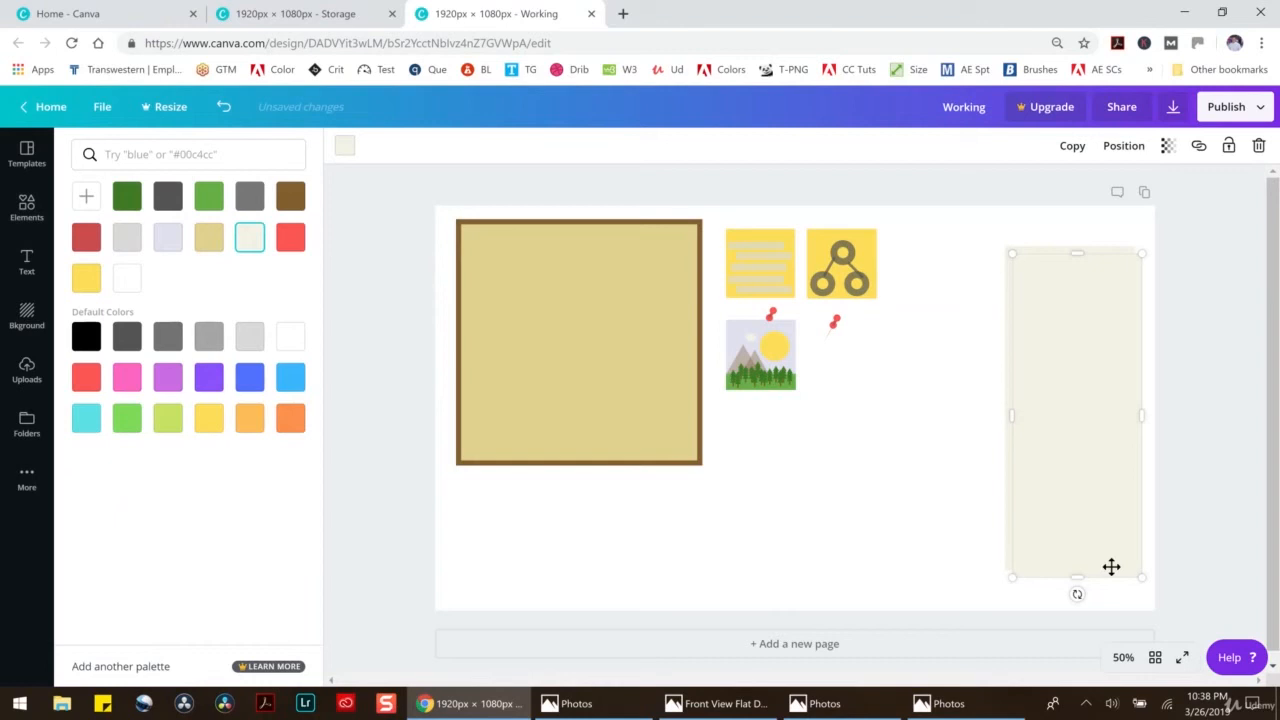
left_click_drag(1077, 581, 1072, 273)
left_click(290, 237)
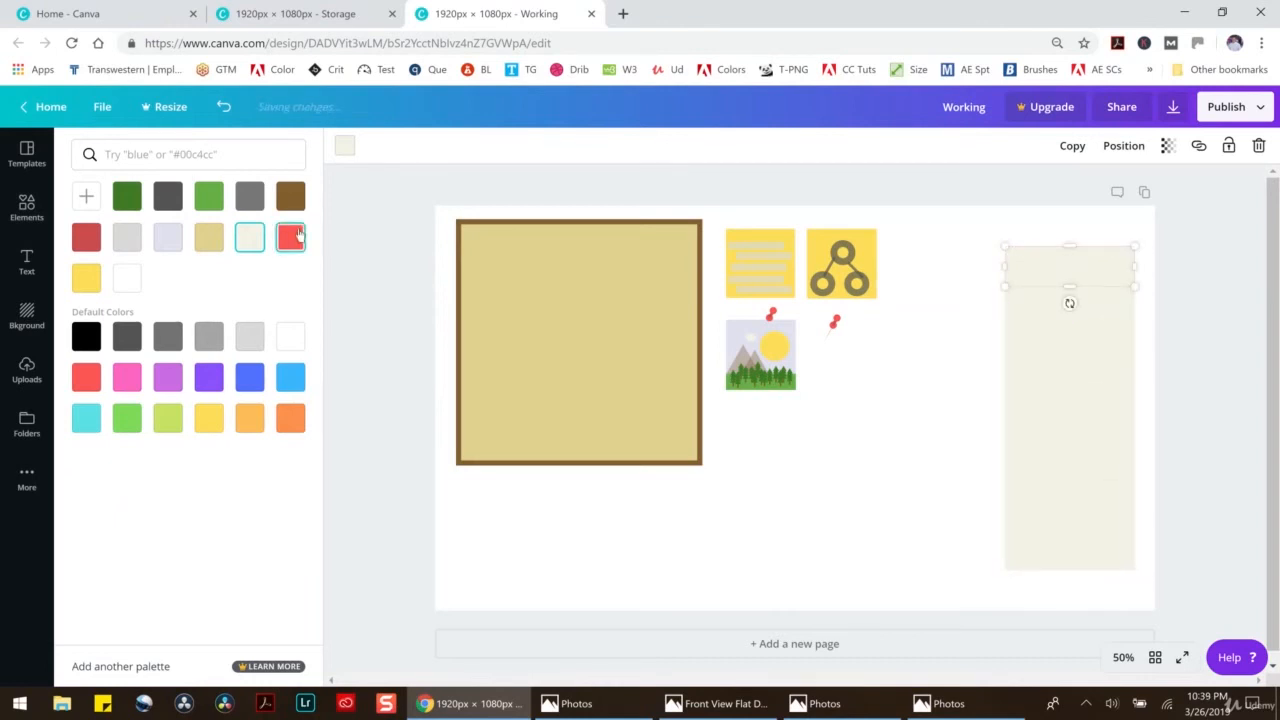
left_click(1033, 397)
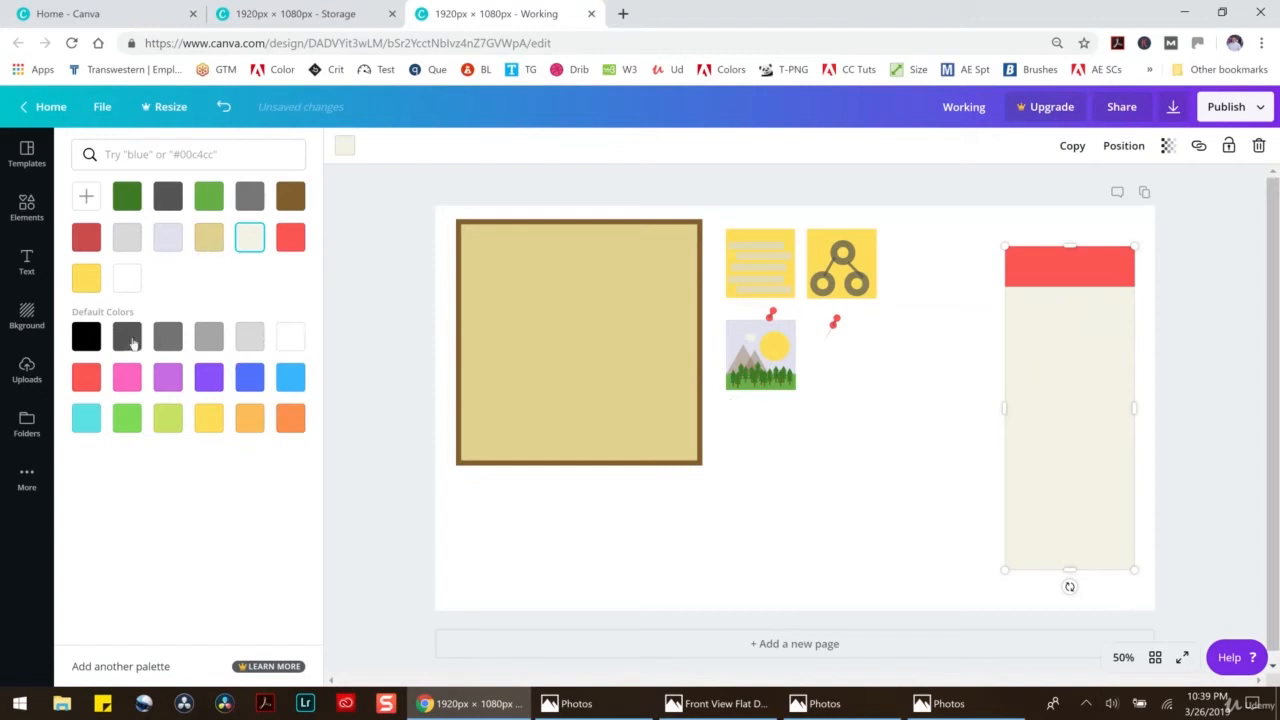
Duplicate the red header, shrink the copy into a narrow bar just below it, and color it dark green
left_click(1076, 272)
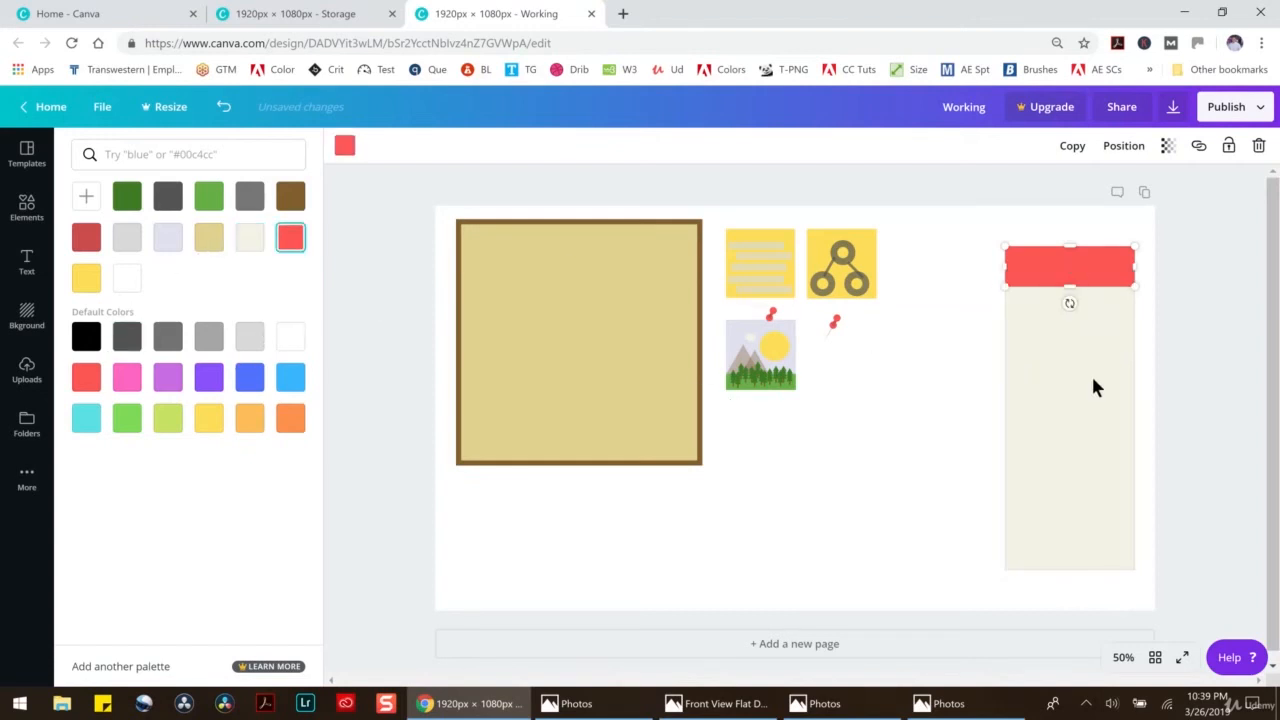
key("ctrl+d")
mouse_move(1074, 298)
left_mouse_down()
mouse_move(1070, 324)
mouse_move(1089, 309)
mouse_move(1046, 312)
mouse_move(1110, 313)
mouse_move(1085, 310)
left_mouse_up()
left_click(127, 196)
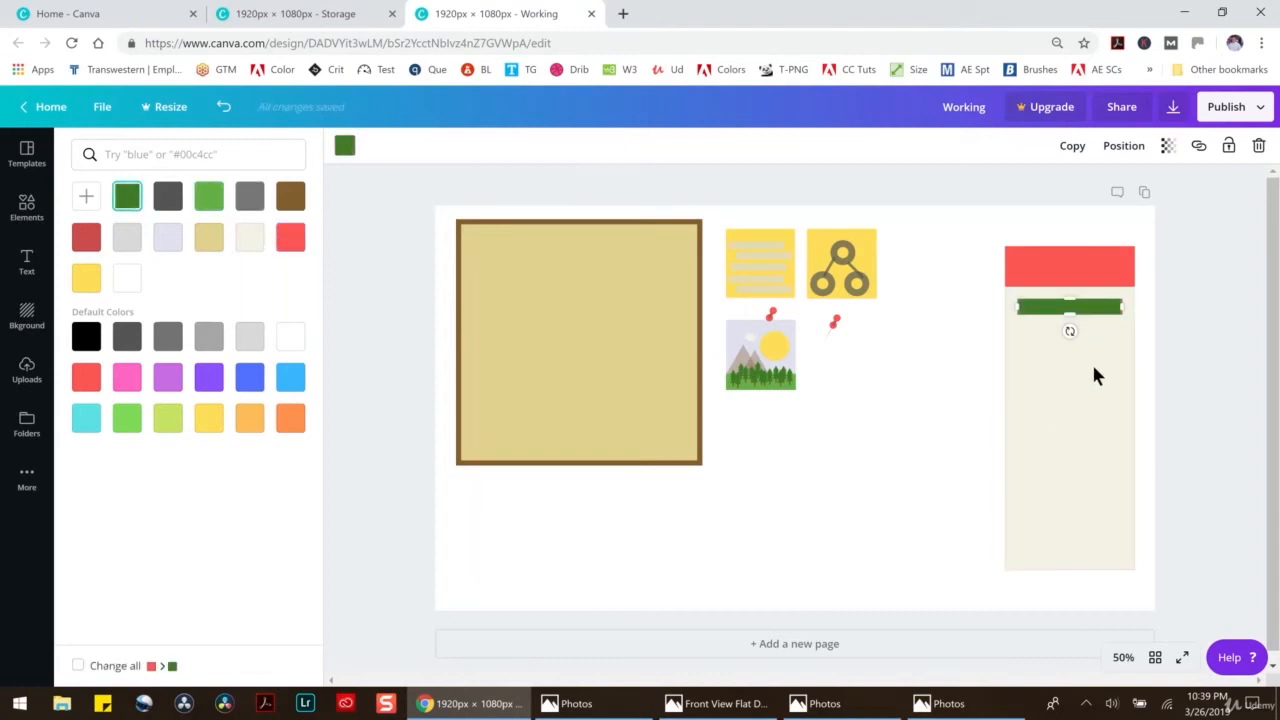
Duplicate the green bar, recolor the copy light gray, and copy it into a column of four gray bars below
key("ctrl+d")
left_click_drag(1090, 312, 1083, 329)
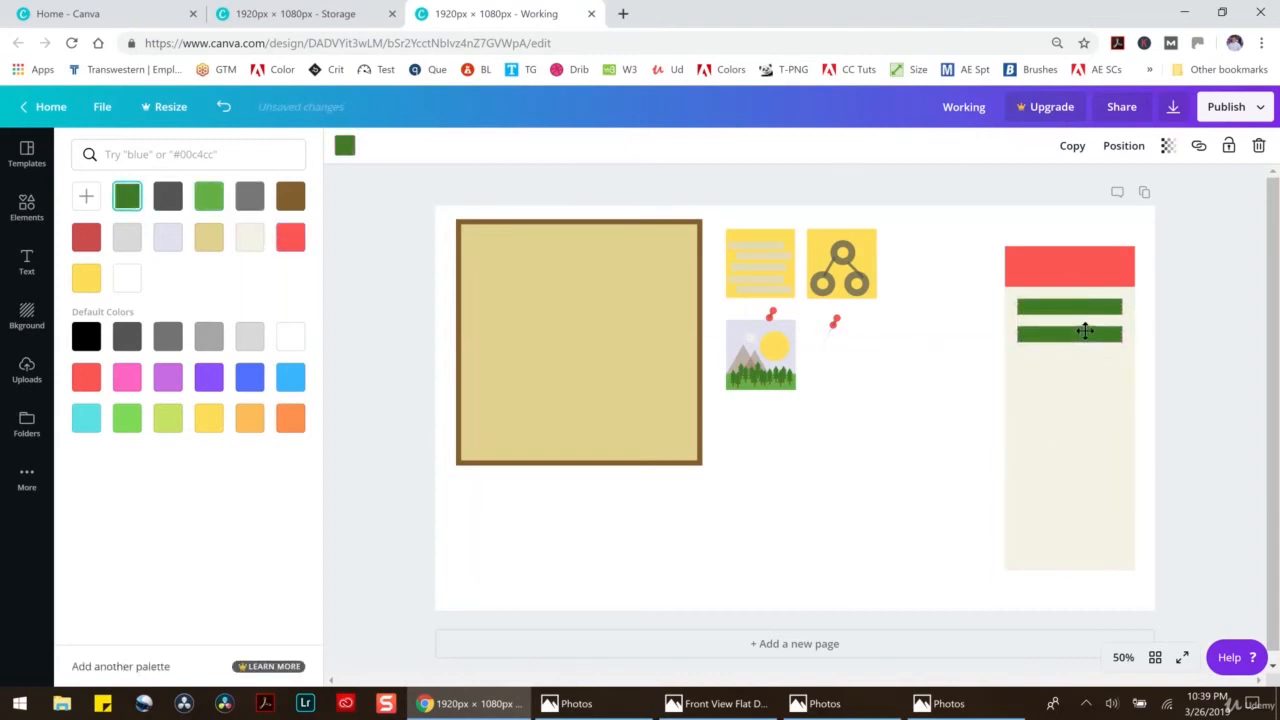
left_click(126, 246)
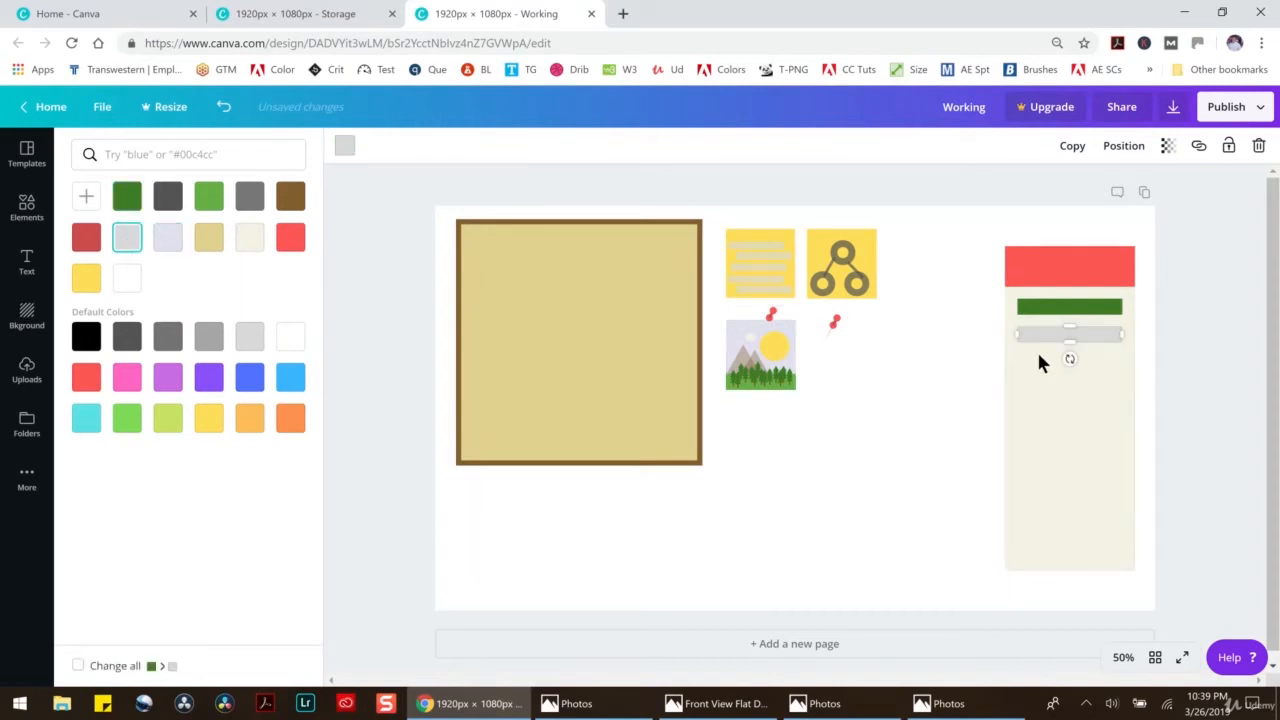
left_click_drag(1070, 341, 1094, 406)
key("ctrl+c")
key("ctrl+v")
key("ctrl+v")
left_click(1095, 362)
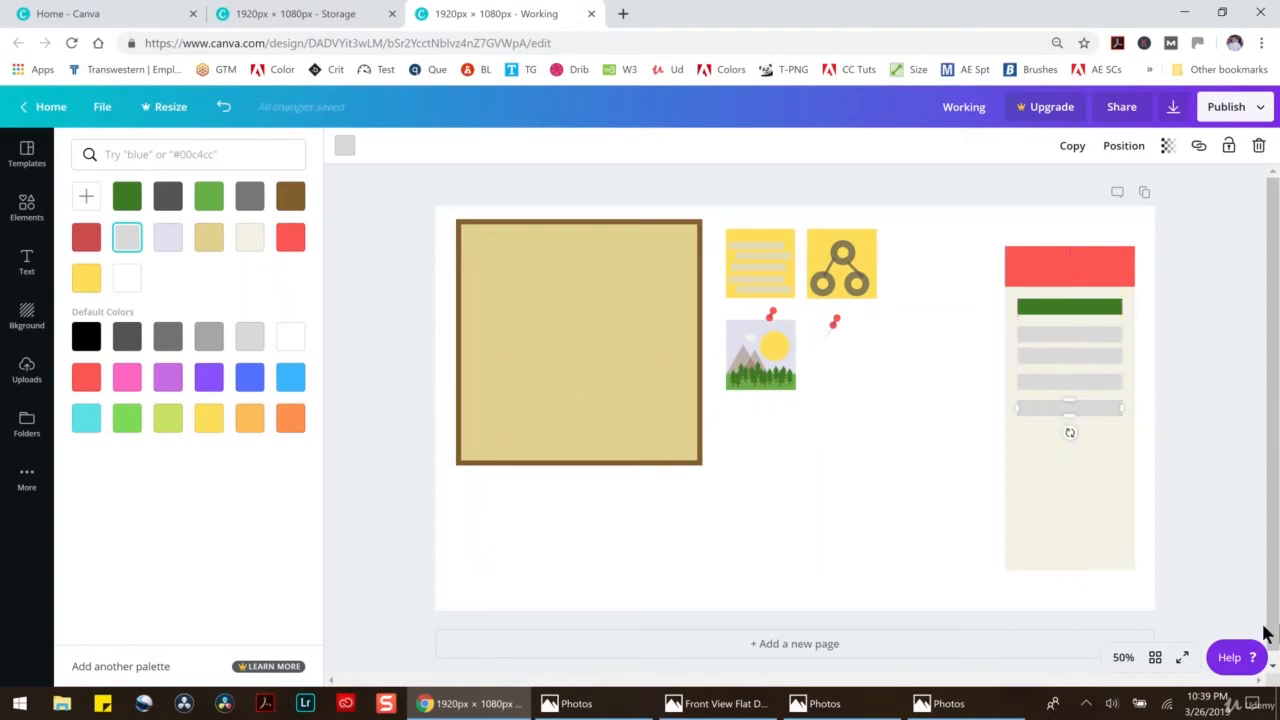
Make a small yellow spacer square from a copy of the first gray bar, sized to the gap between the first two gray bars
left_click(1123, 657)
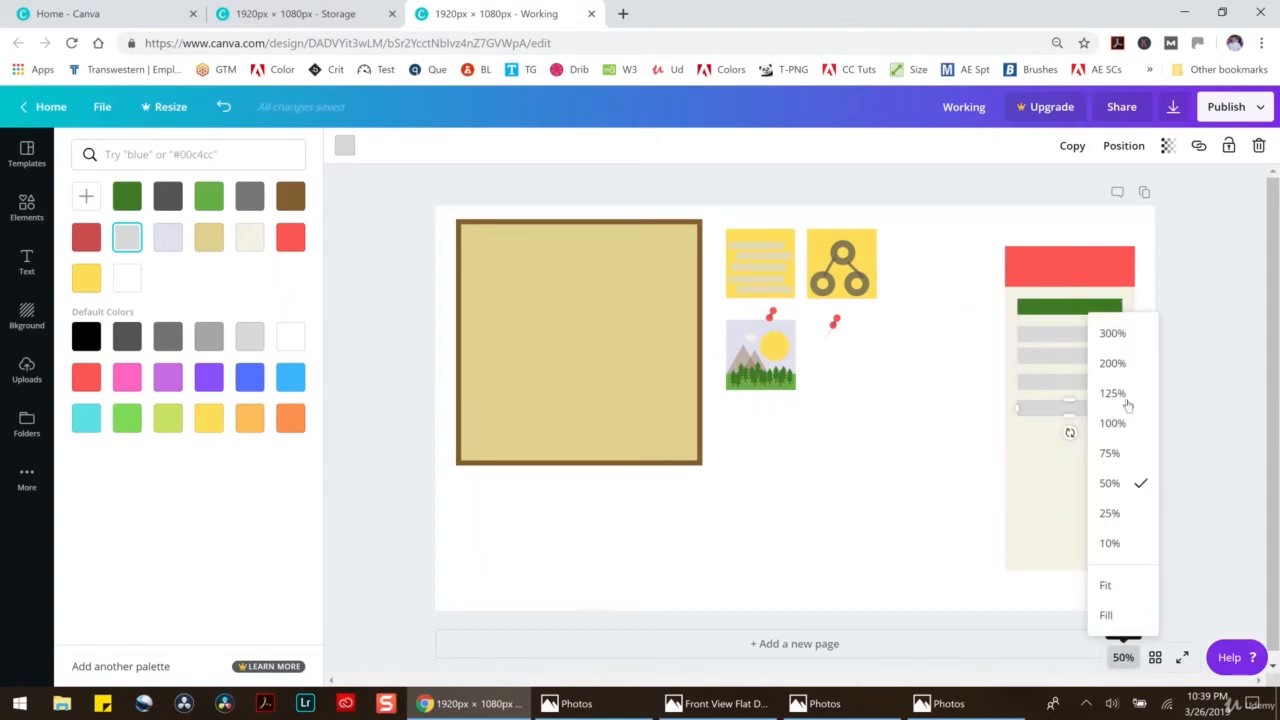
left_click(1115, 364)
left_click_drag(806, 683, 1149, 670)
left_click(1097, 565)
scroll(1094, 559, "up", 4)
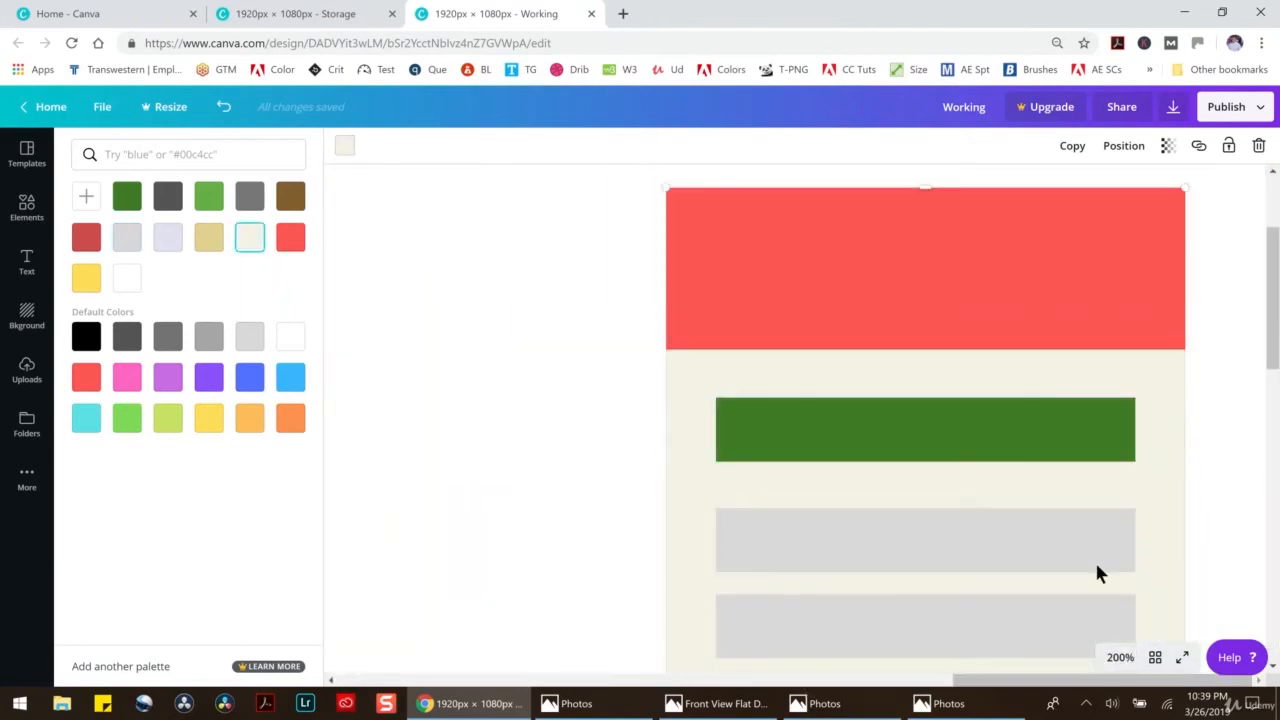
scroll(1094, 559, "down", 3)
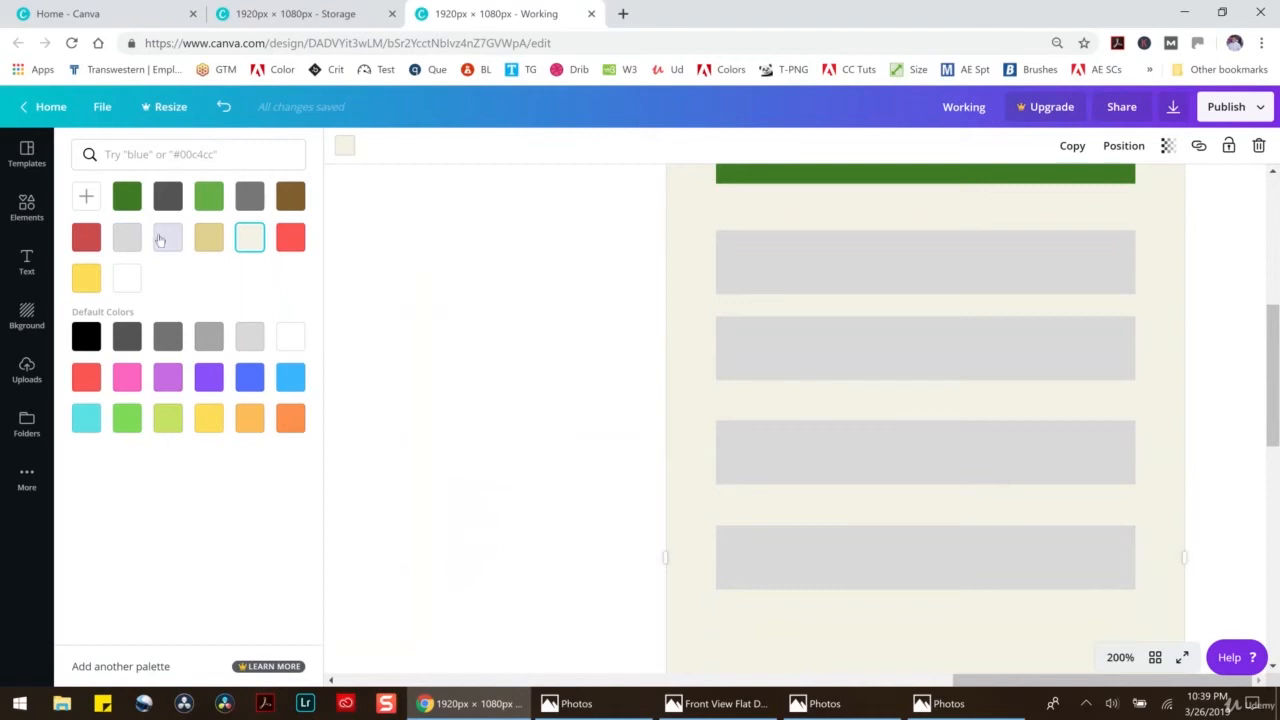
left_click(938, 287)
key("ctrl+d")
left_click_drag(1157, 301, 810, 300)
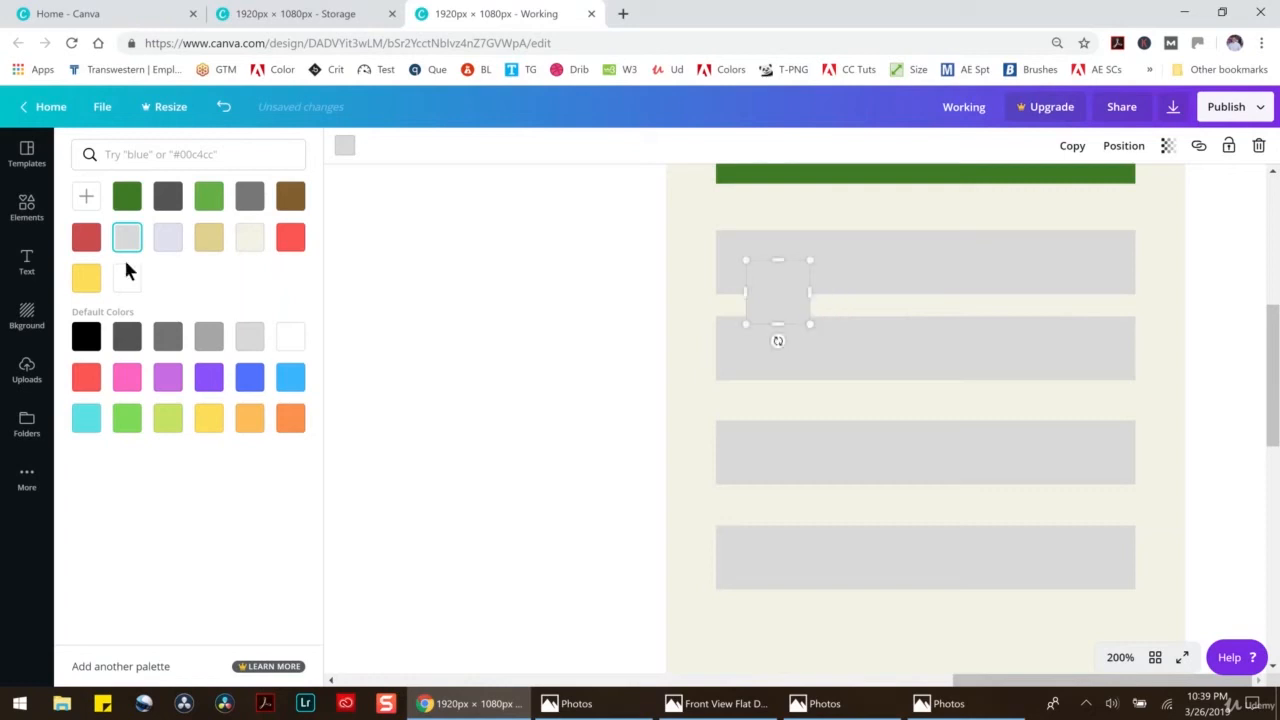
left_click(209, 418)
left_click_drag(811, 257, 774, 480)
Space the lower gray bars evenly using the yellow square as a gauge, and delete the square
left_click(703, 314)
left_click(788, 427)
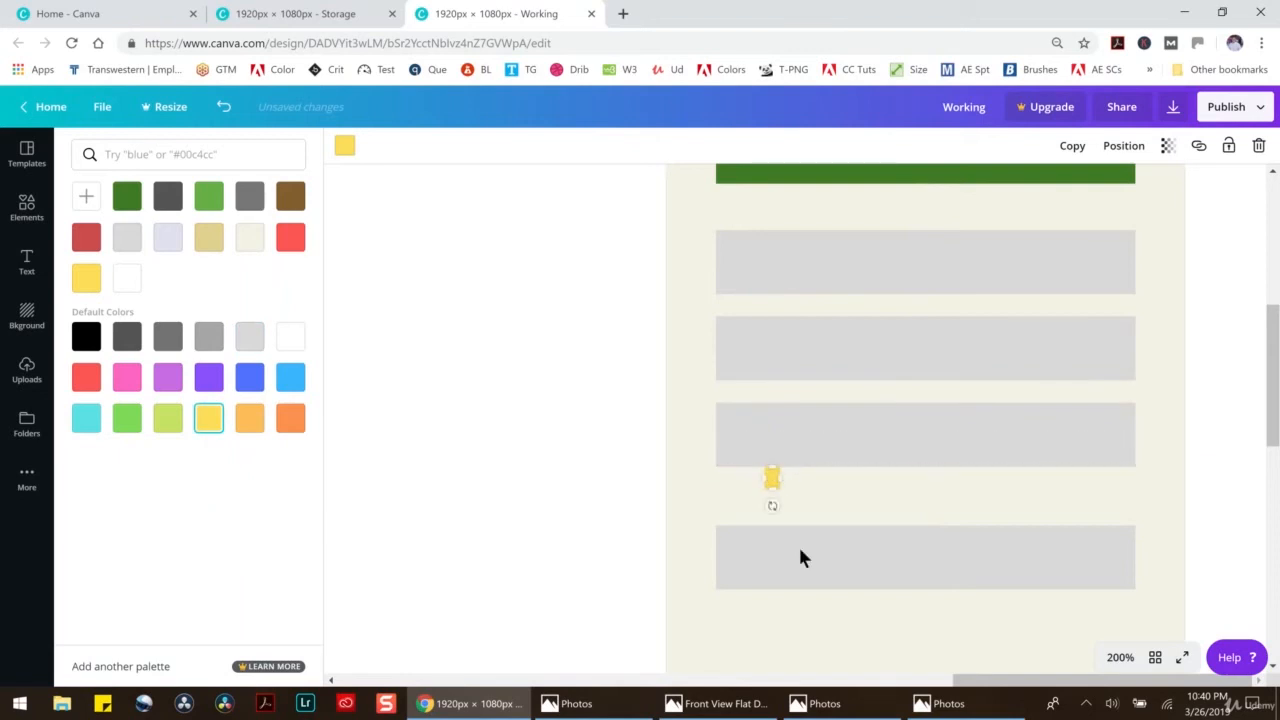
left_click_drag(804, 564, 800, 529)
left_click(593, 469)
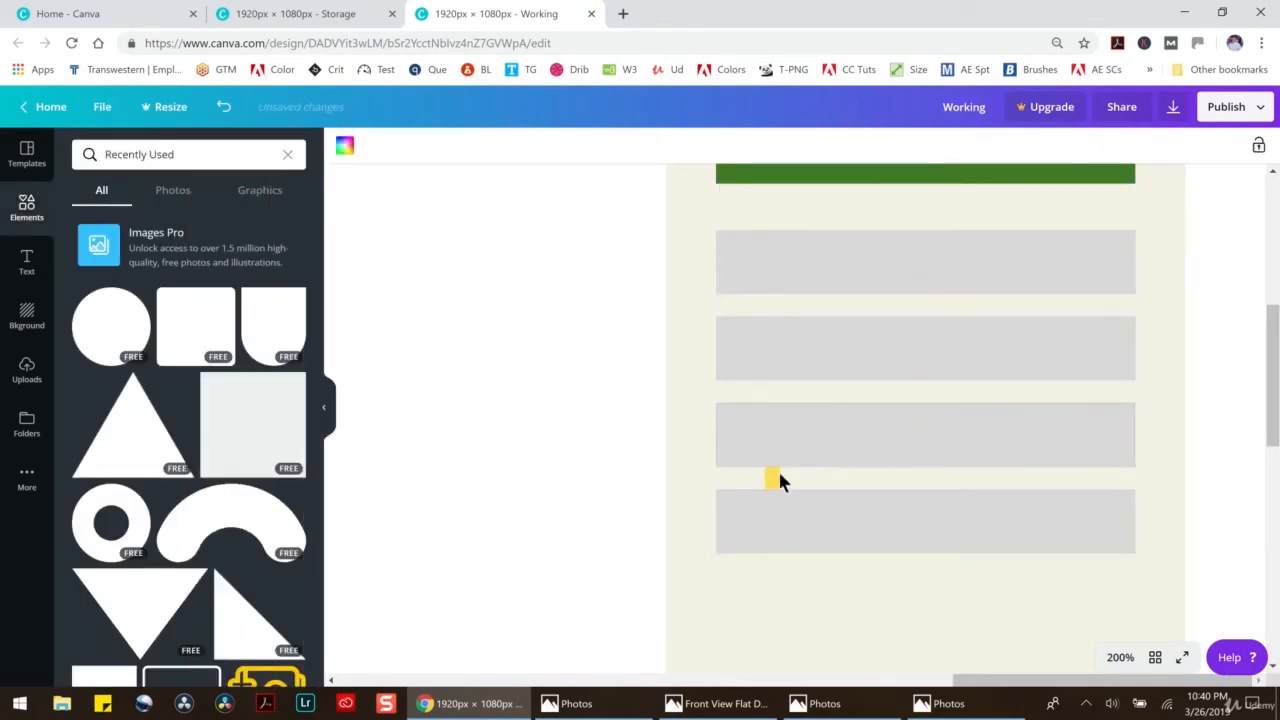
left_click(776, 470)
left_click(1259, 146)
Add a ring shape, shrink it, and center it on the cream rectangle just below the gray bars
left_click(1120, 657)
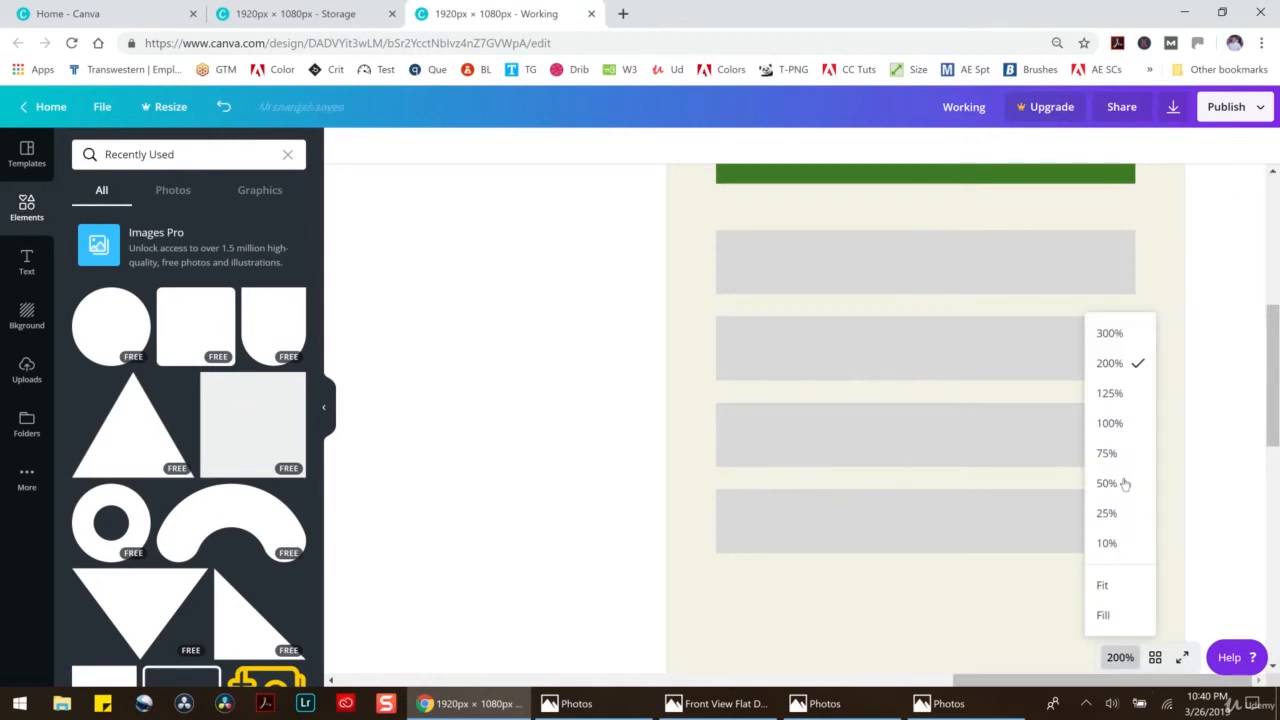
left_click(1107, 483)
left_click(1080, 337)
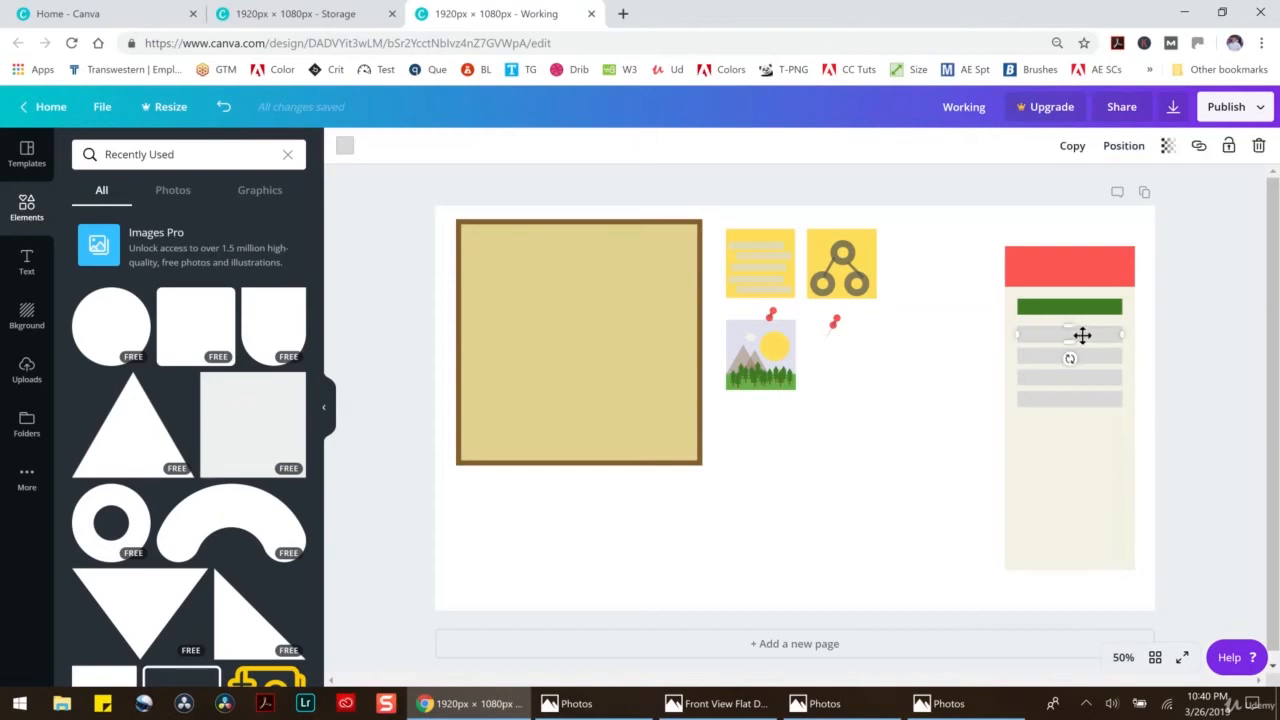
left_click_drag(951, 332, 1000, 391)
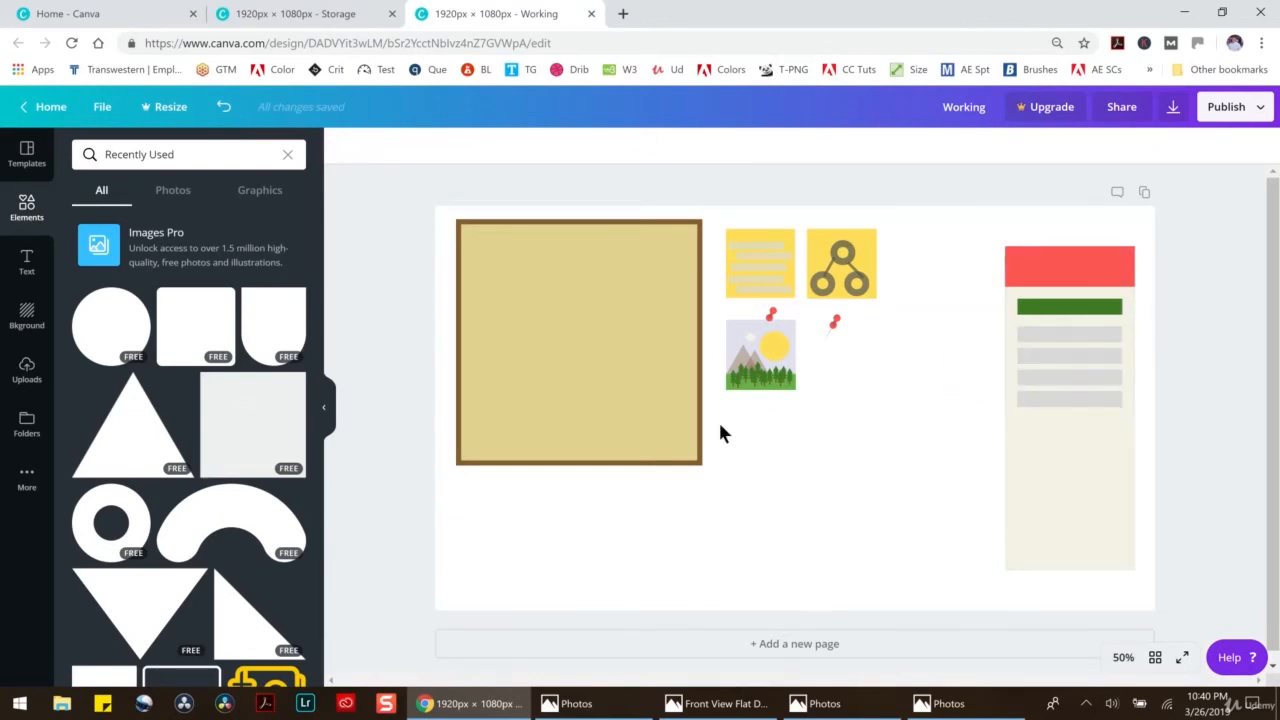
left_click(132, 492)
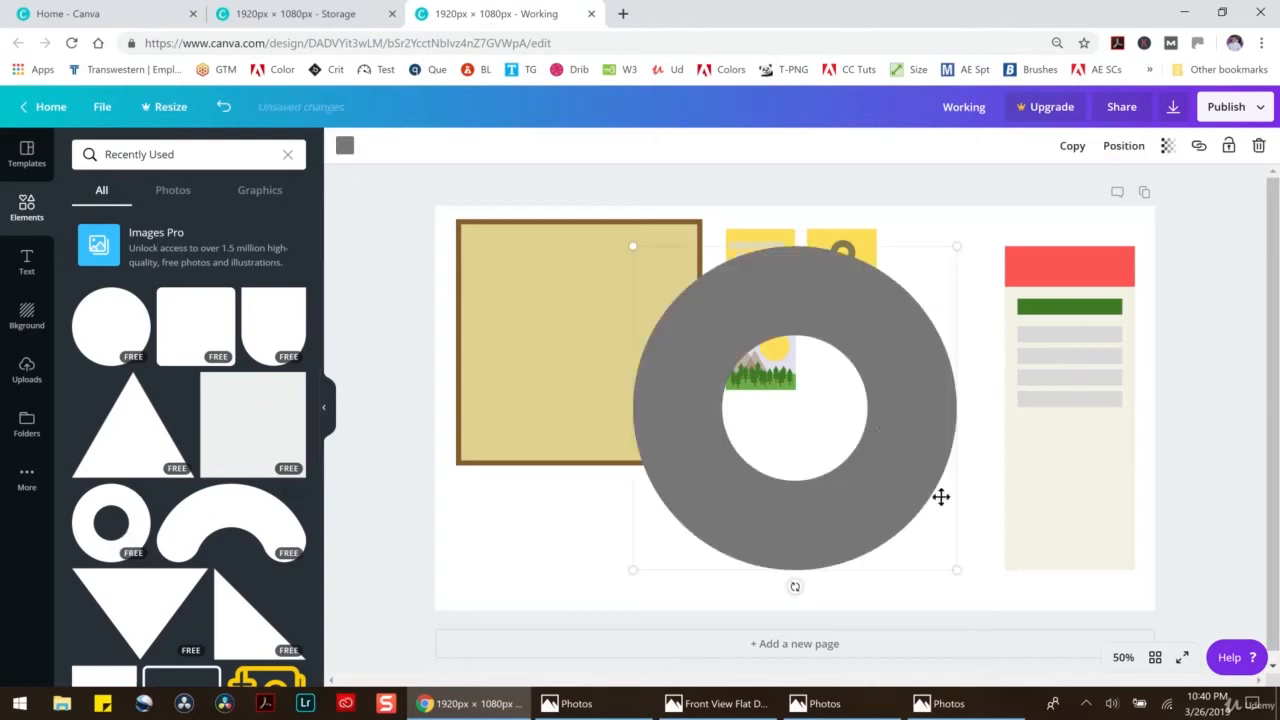
left_click_drag(958, 588, 903, 506)
left_click_drag(857, 403, 1115, 561)
left_click_drag(921, 607, 1090, 473)
left_click_drag(1123, 423, 1064, 488)
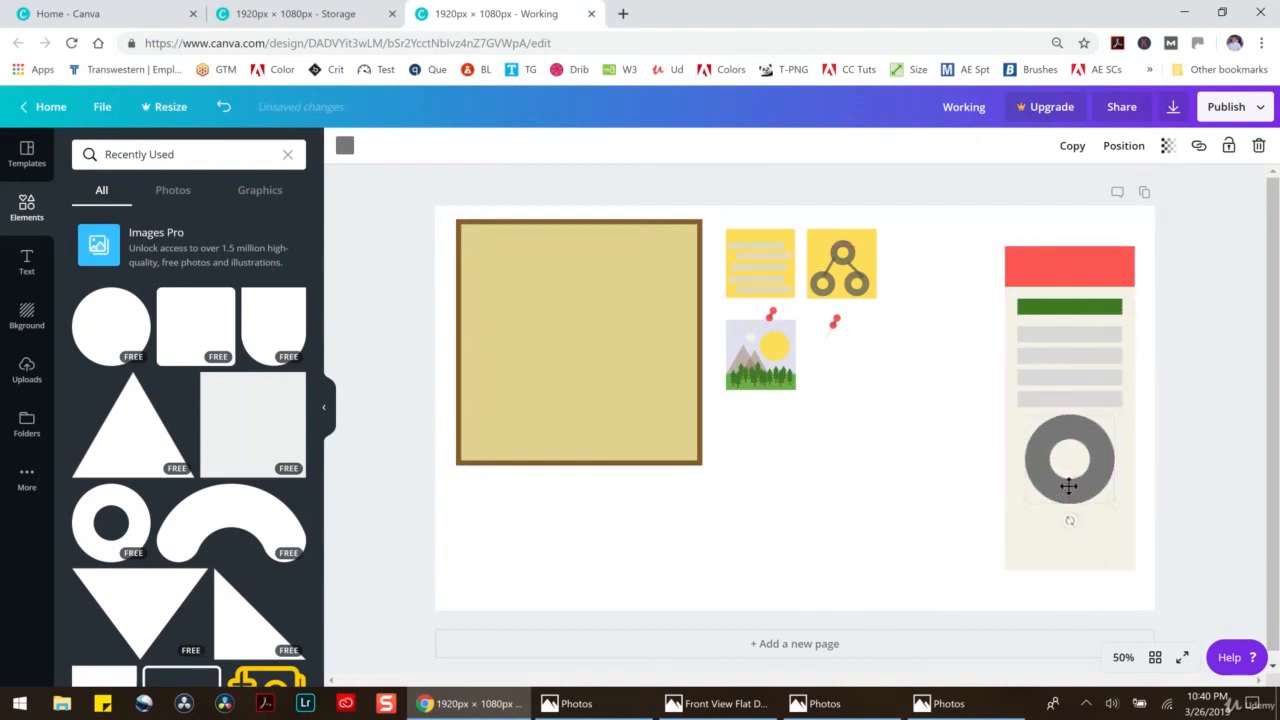
Recolor the ring a lighter gray and shrink it slightly, keeping it centered below the gray bars
left_click(344, 146)
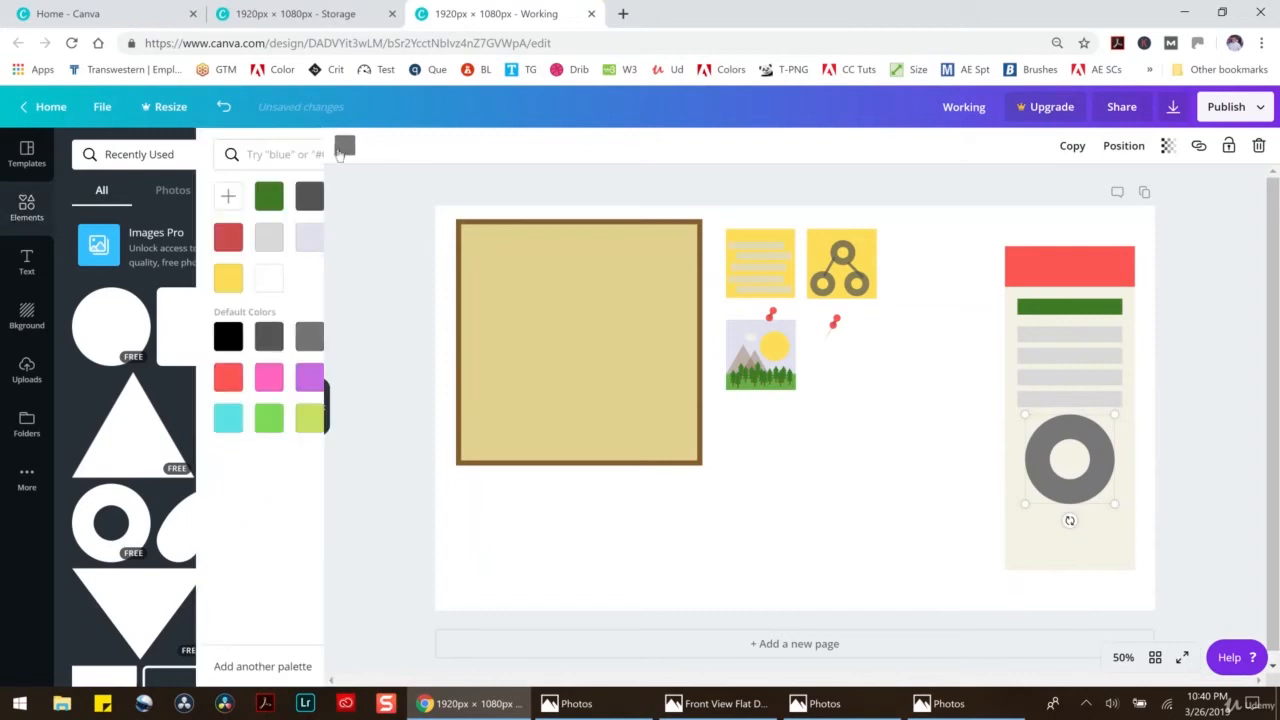
left_click(208, 336)
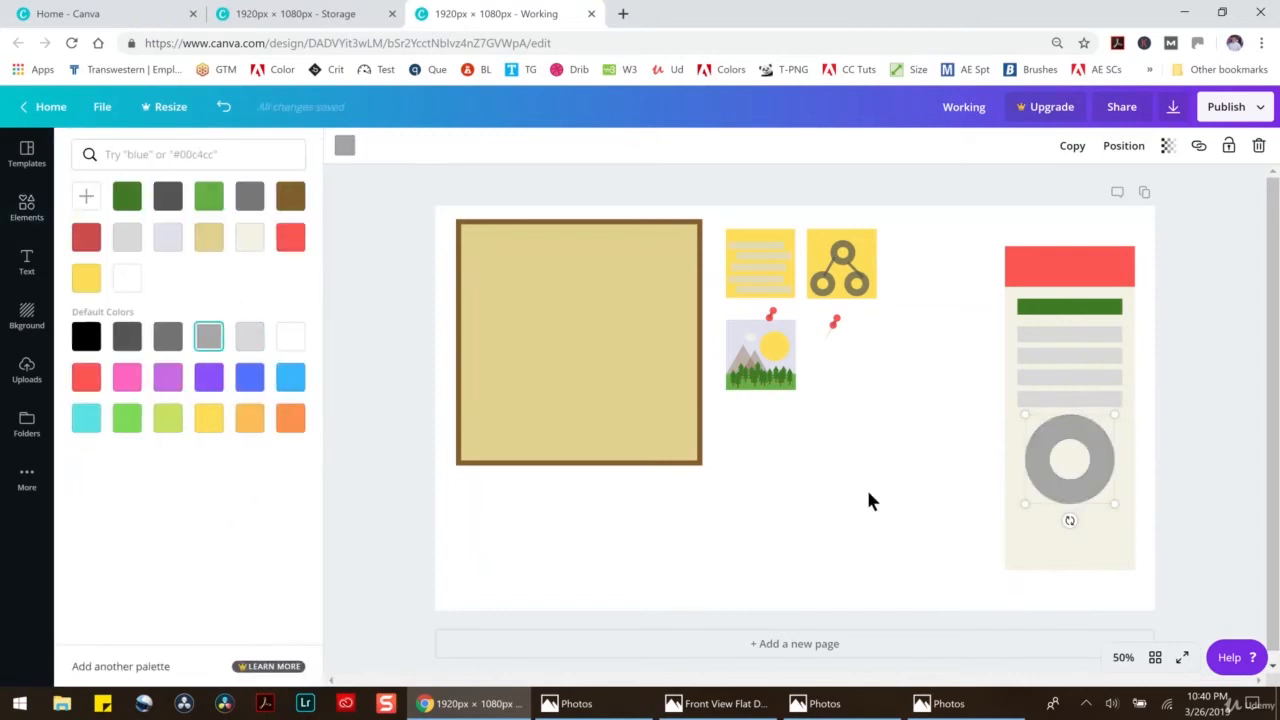
left_click(866, 488)
left_click(1062, 498)
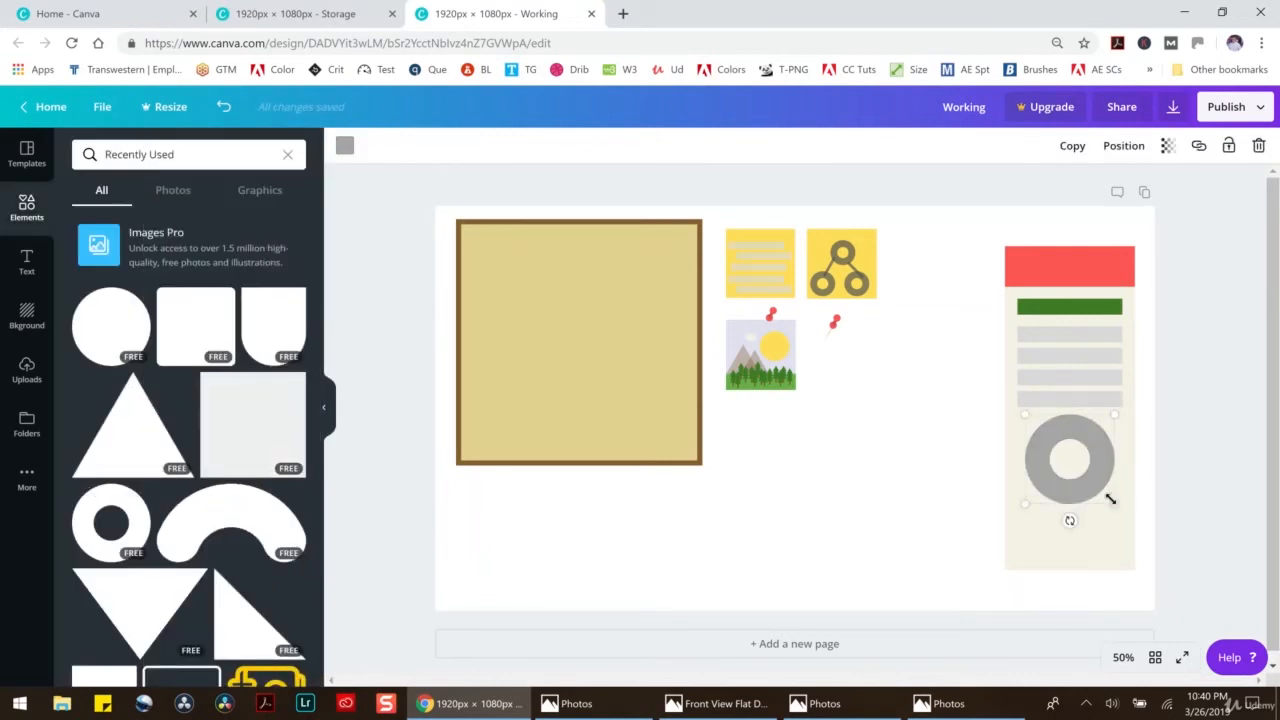
left_click_drag(1117, 504, 1089, 455)
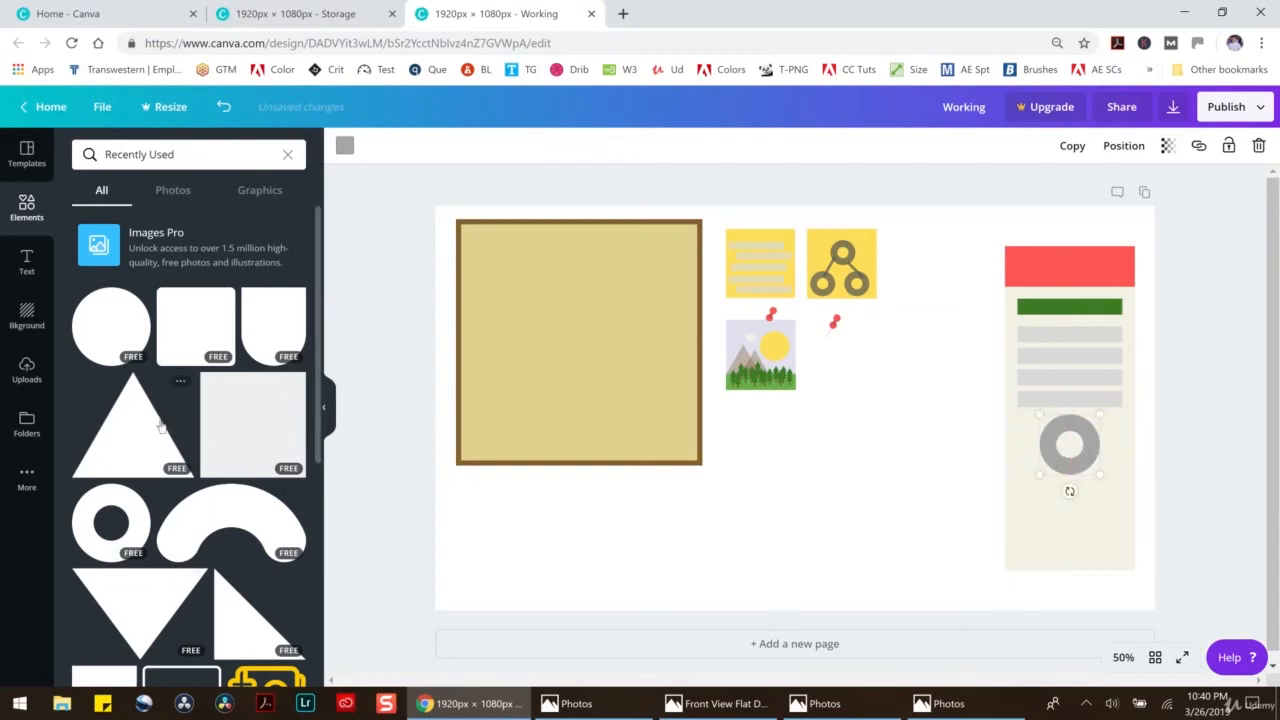
Build a bar chart of five dark gray rectangles rising from left to right along the bottom of the cream rectangle
left_click(255, 425)
left_click_drag(930, 410, 658, 410)
left_click_drag(659, 246, 1045, 534)
left_click(1120, 527)
key("ctrl+v")
left_click_drag(1124, 525, 1025, 552)
Group all the infographic parts, shrink the group, and place it beside the yellow note with the connected rings
left_click(1163, 487)
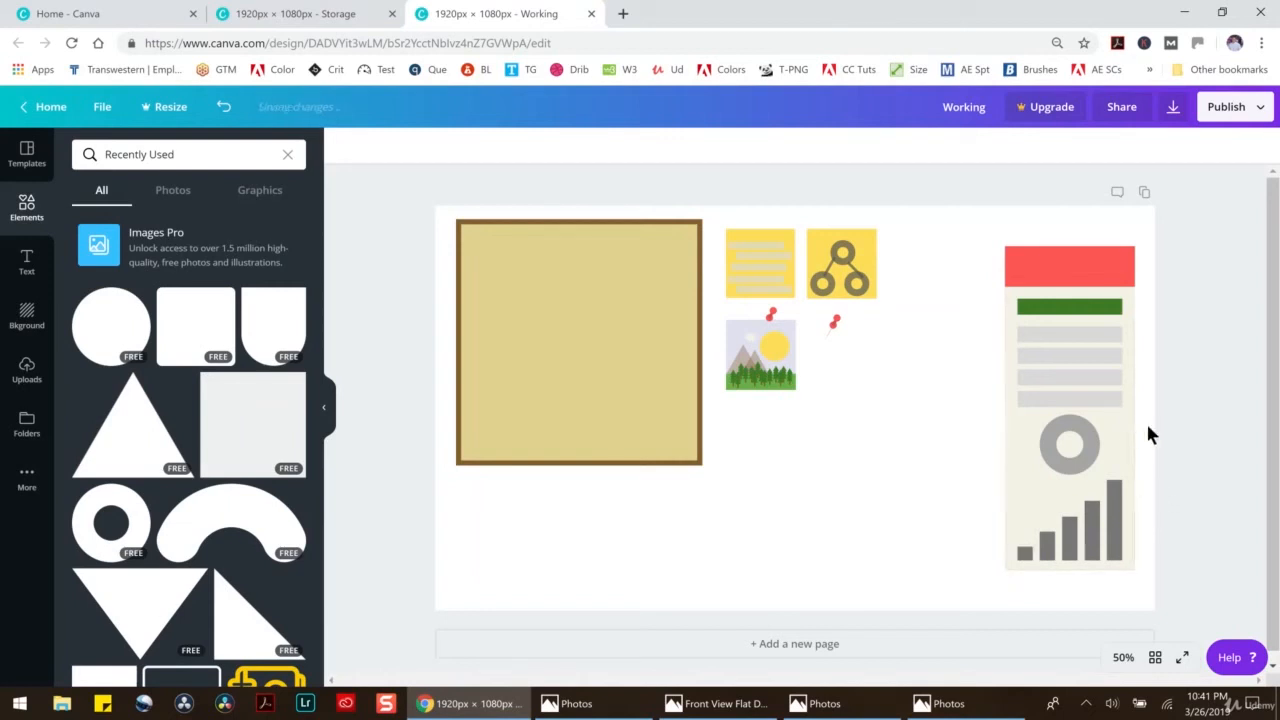
left_click_drag(974, 219, 911, 282)
left_click(1051, 146)
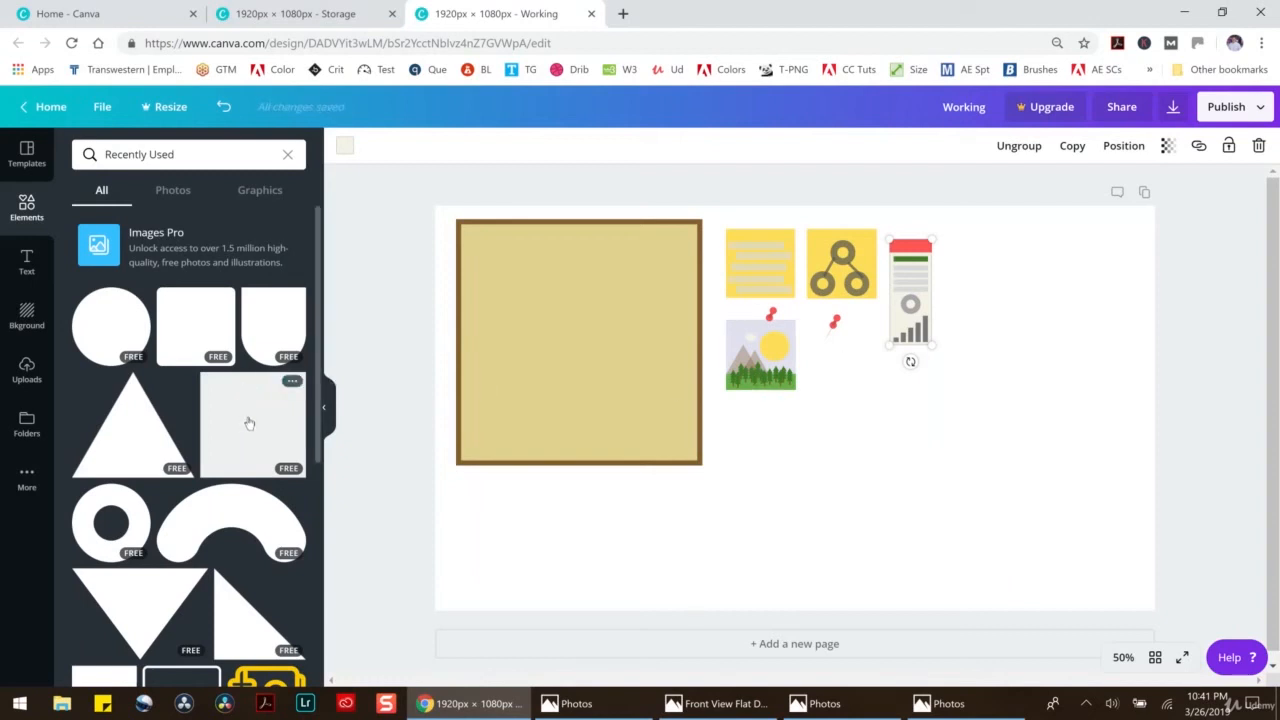
Add another square, reduce it to a small upright strip in the blank area, and color it cream
left_click_drag(266, 426, 850, 391)
left_click_drag(1014, 390, 794, 390)
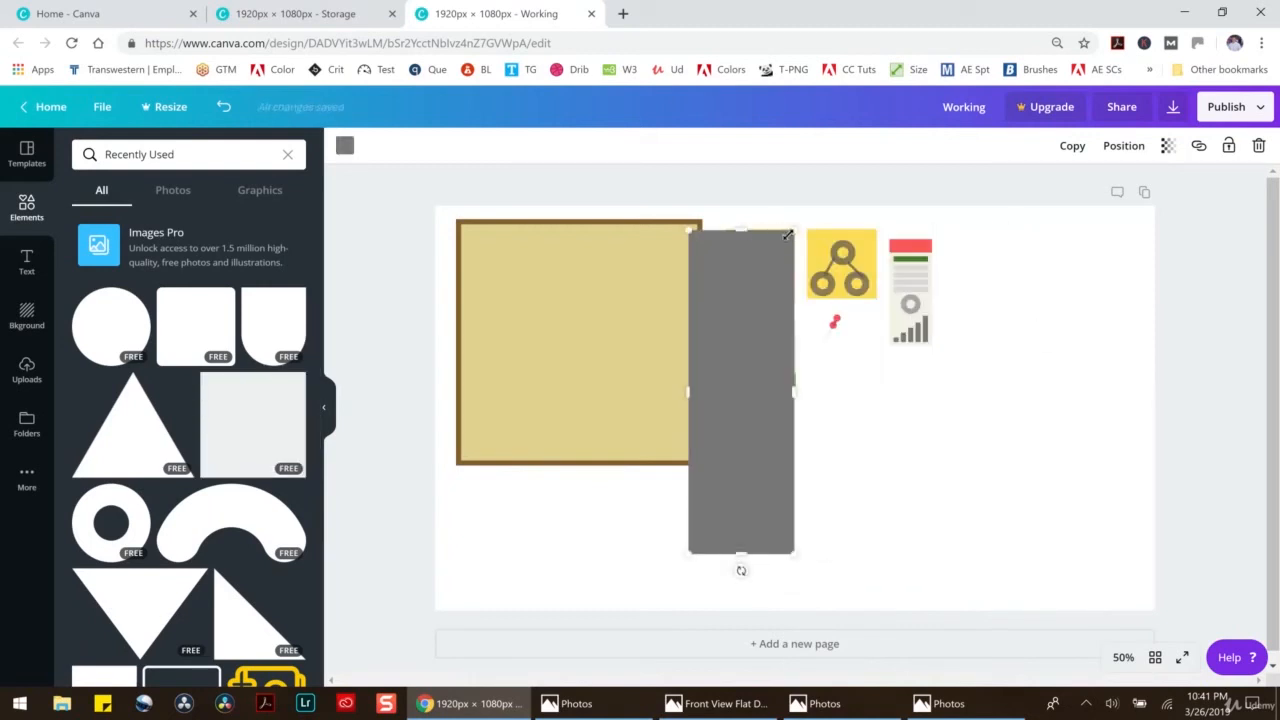
left_click_drag(795, 231, 952, 455)
left_click(344, 145)
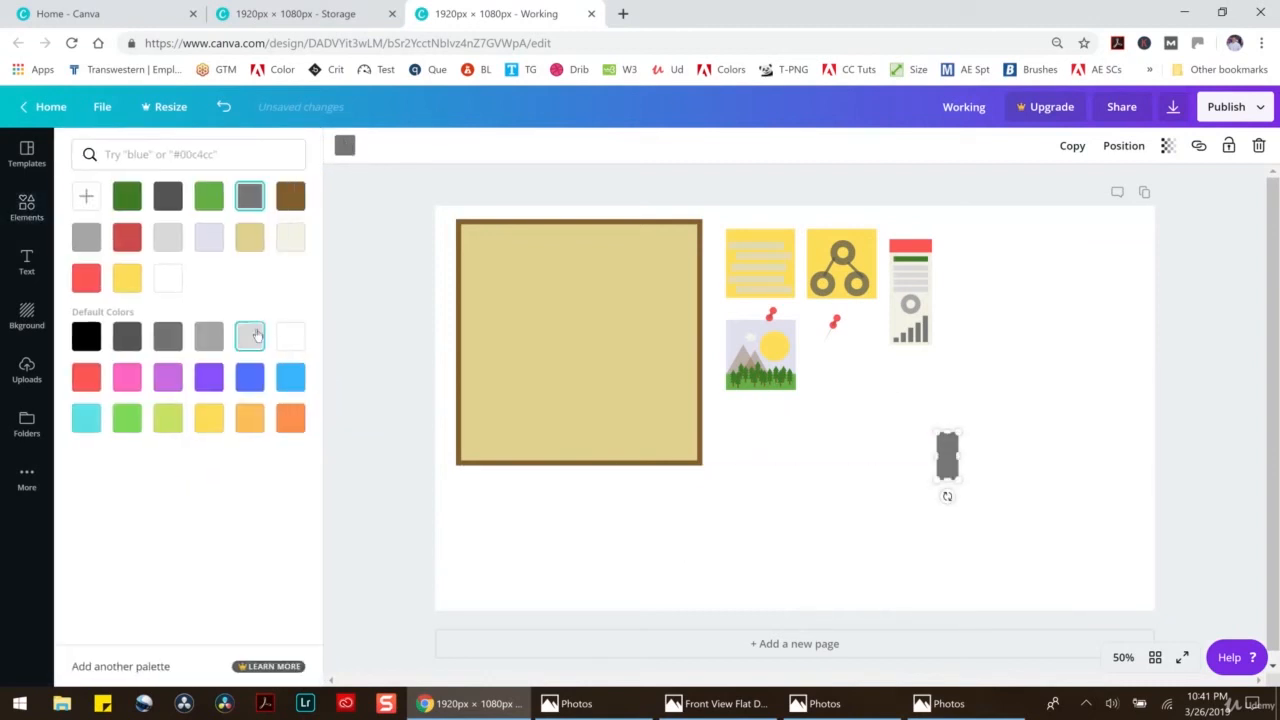
left_click(290, 240)
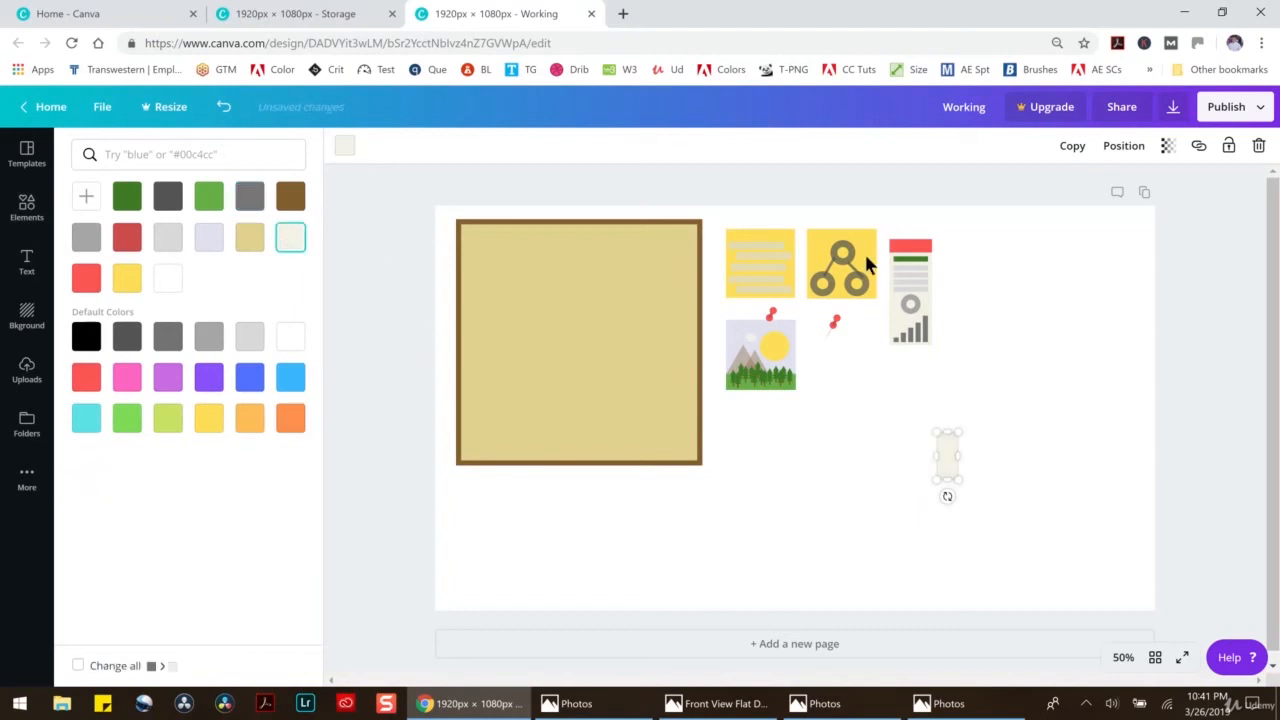
Make the cream strip semi-transparent, tilt it like a piece of tape, and move it below the separate pushpin
left_click(1167, 145)
left_click_drag(1130, 185, 1090, 195)
left_click_drag(945, 497, 922, 498)
left_click_drag(940, 454, 851, 366)
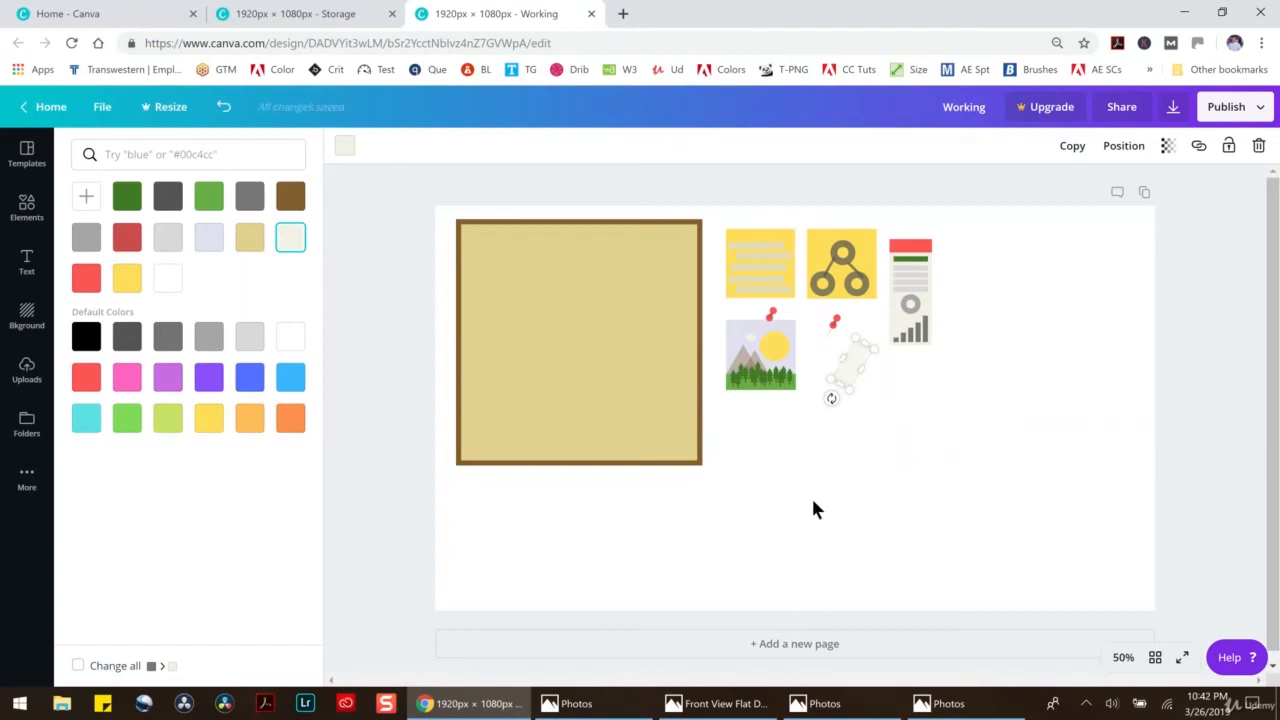
Place a copy of the lined yellow note on the board with a copy of the tape over its top edge, and tilt the note slightly
left_click(758, 245)
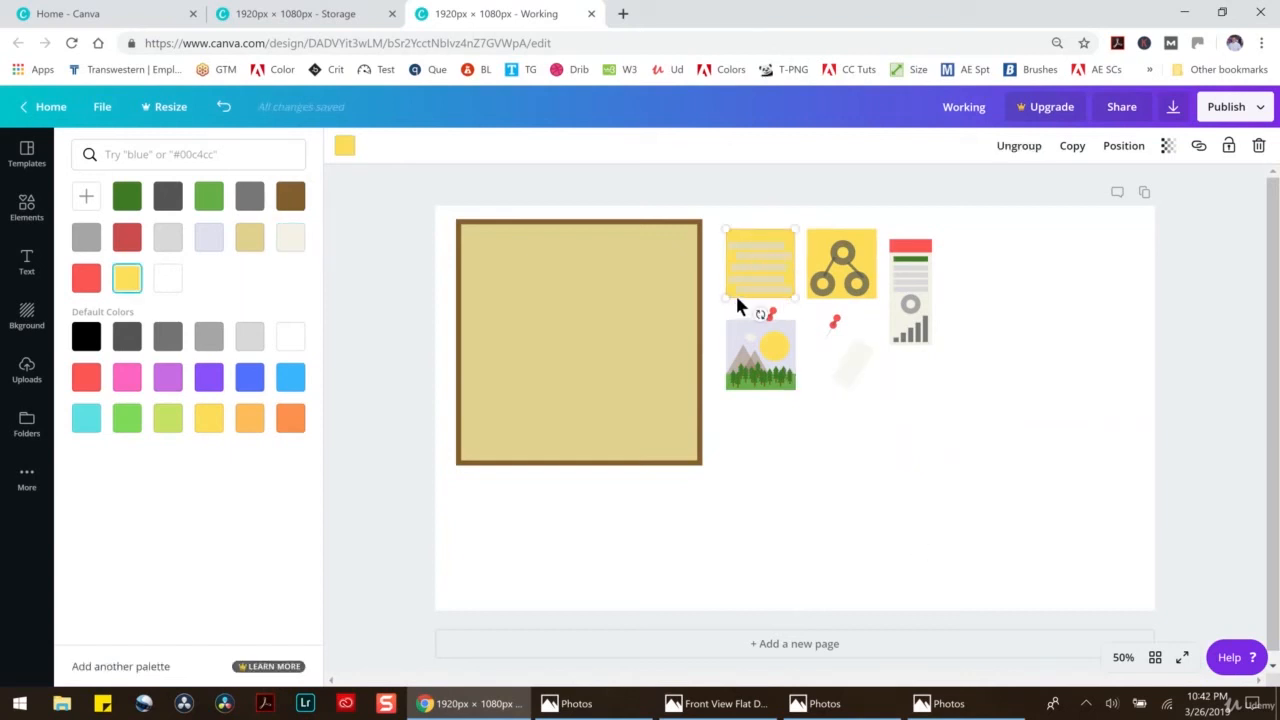
left_click_drag(736, 263, 523, 278)
left_click(850, 360)
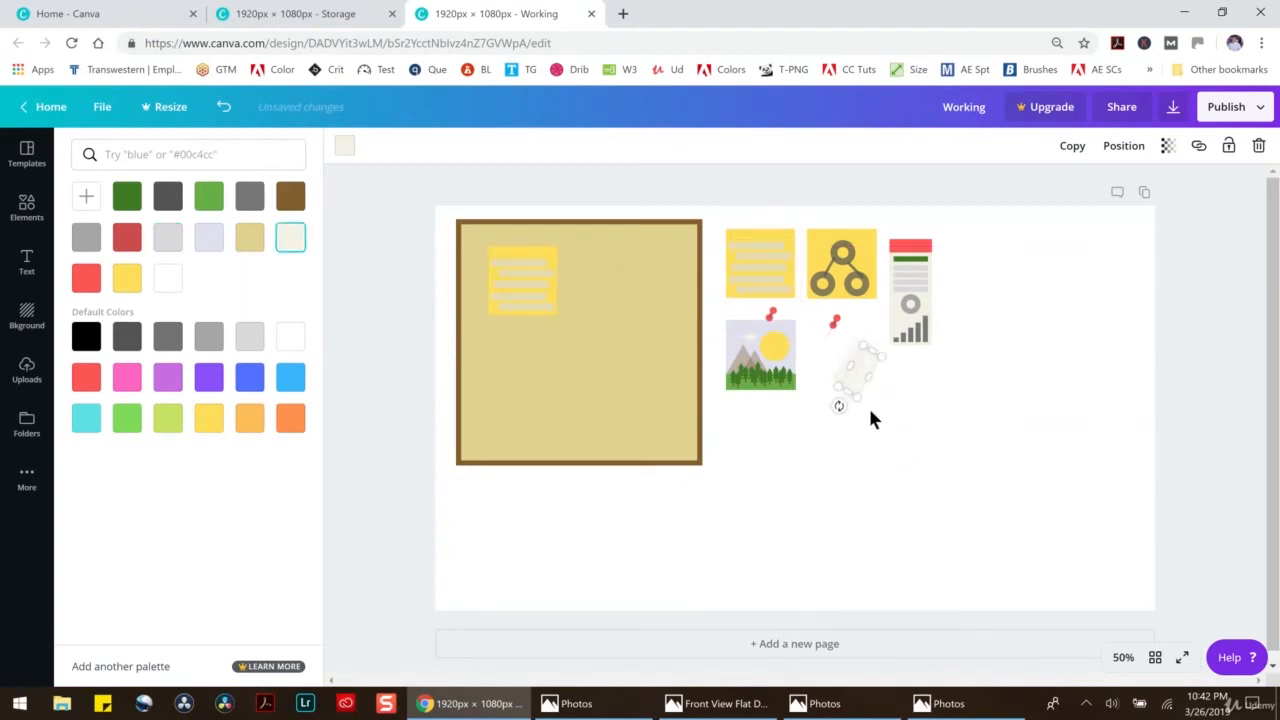
left_click_drag(860, 377, 543, 299)
left_click(543, 294)
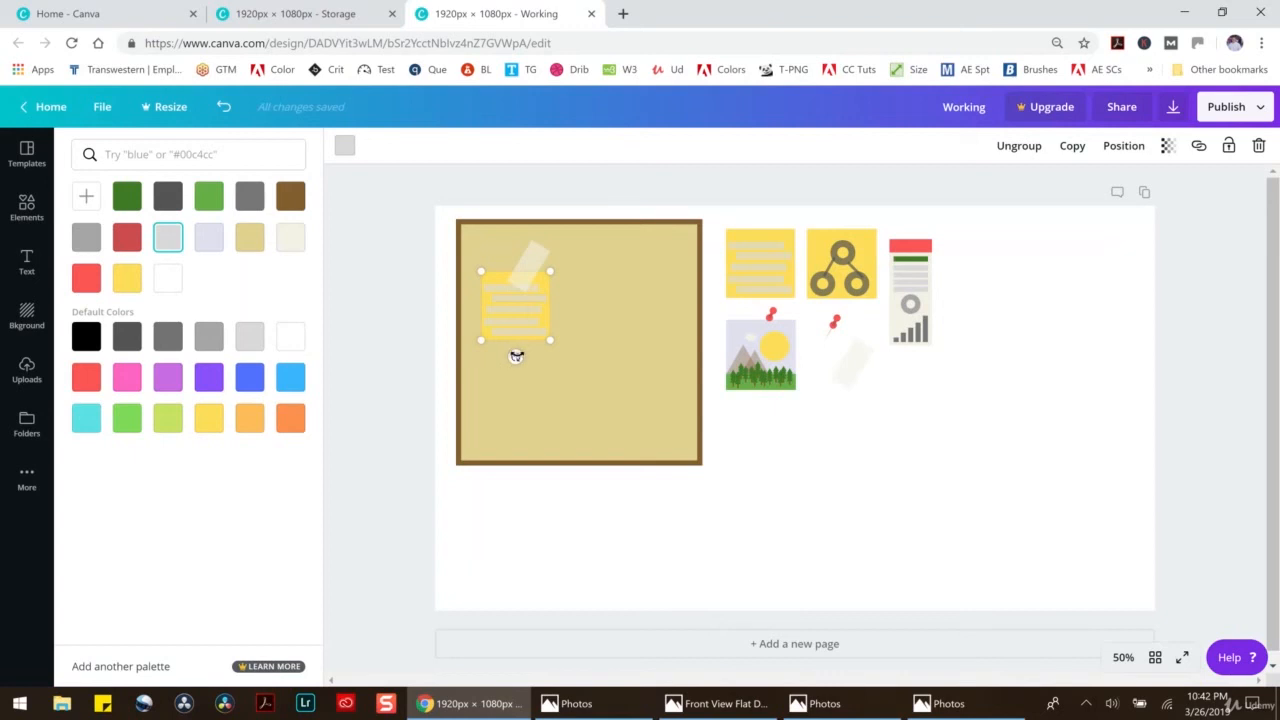
left_click_drag(513, 356, 525, 353)
left_click_drag(503, 297, 518, 305)
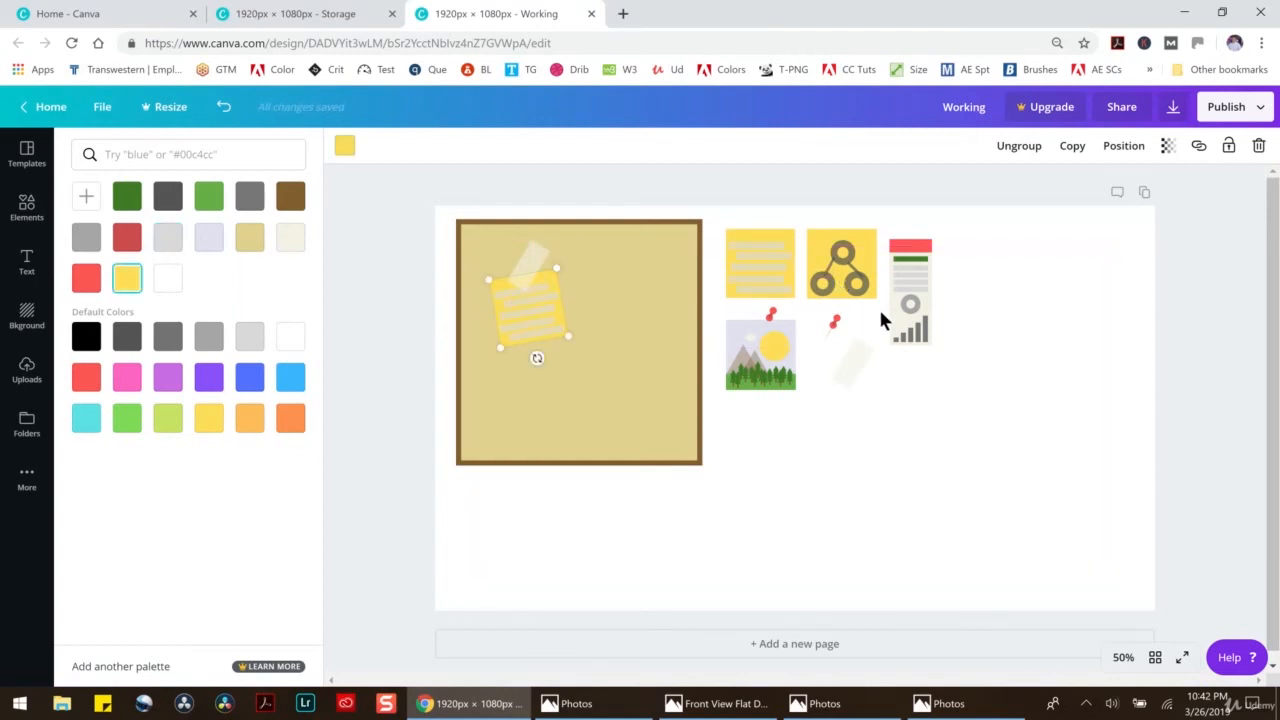
Move the pinned landscape picture into the board's upper right area and place a copy of the connected-rings note at its lower left
left_click(767, 344)
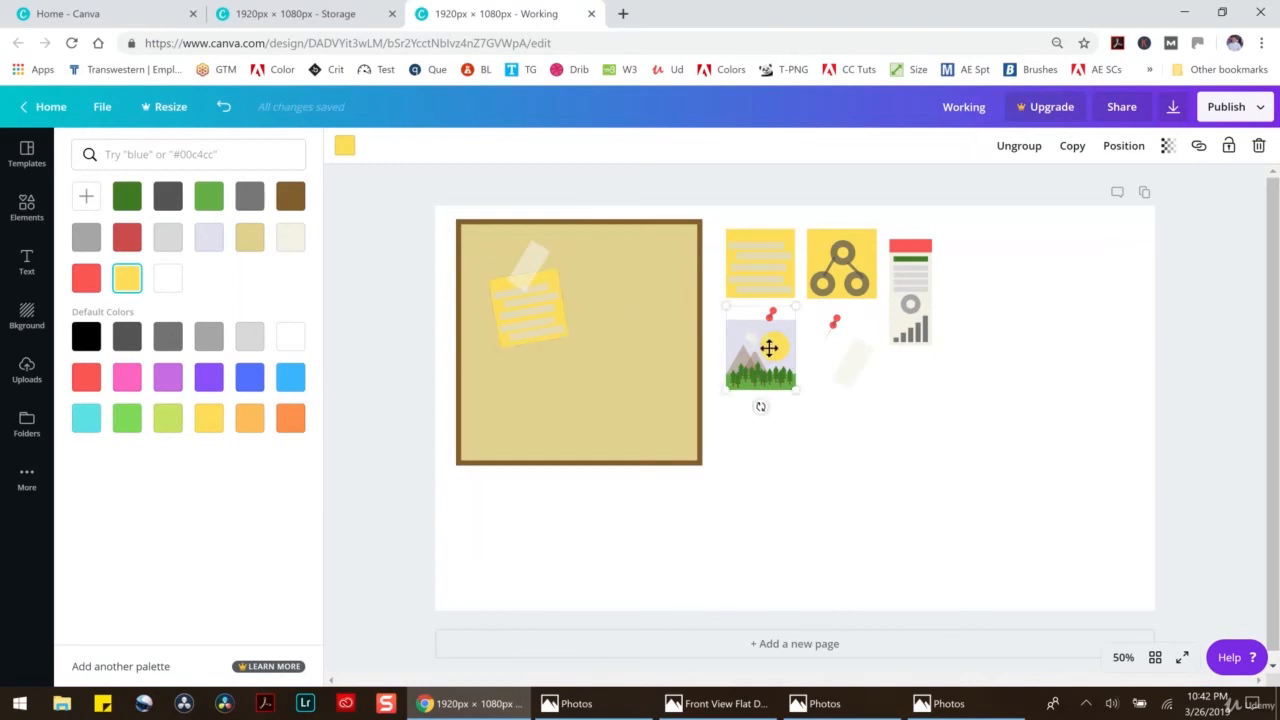
left_click_drag(756, 340, 640, 271)
left_click(828, 273)
key("ctrl+d")
left_click_drag(832, 282, 518, 419)
left_click(631, 296)
key("ctrl+v")
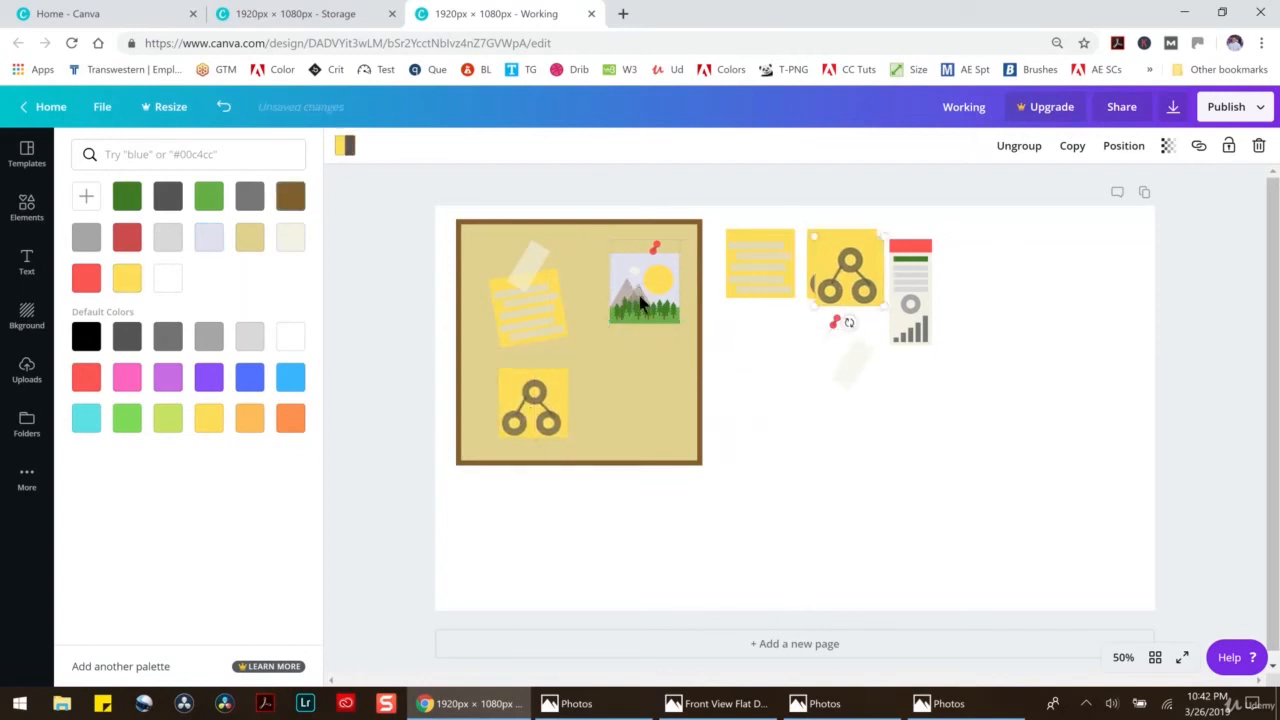
left_click(224, 106)
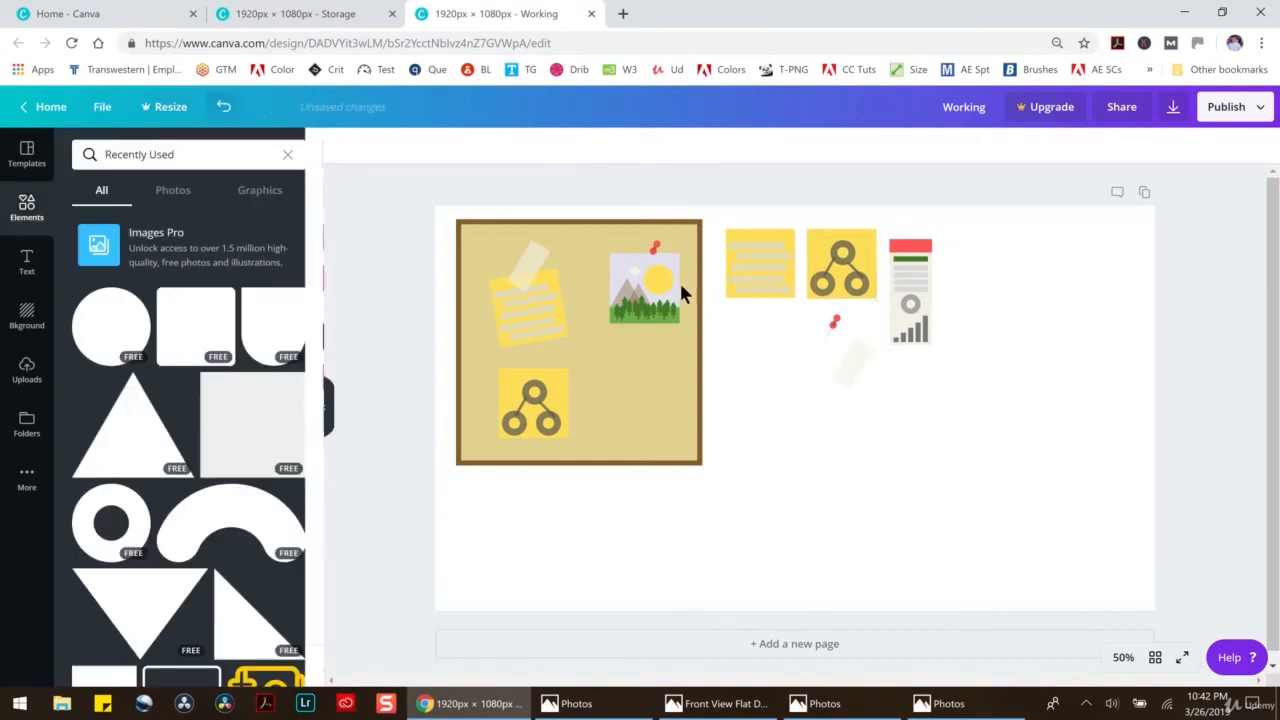
Duplicate the pinned landscape picture and put the copy outside the board, below the spare lined note
left_click(646, 280)
key("ctrl+v")
left_click_drag(658, 293, 766, 360)
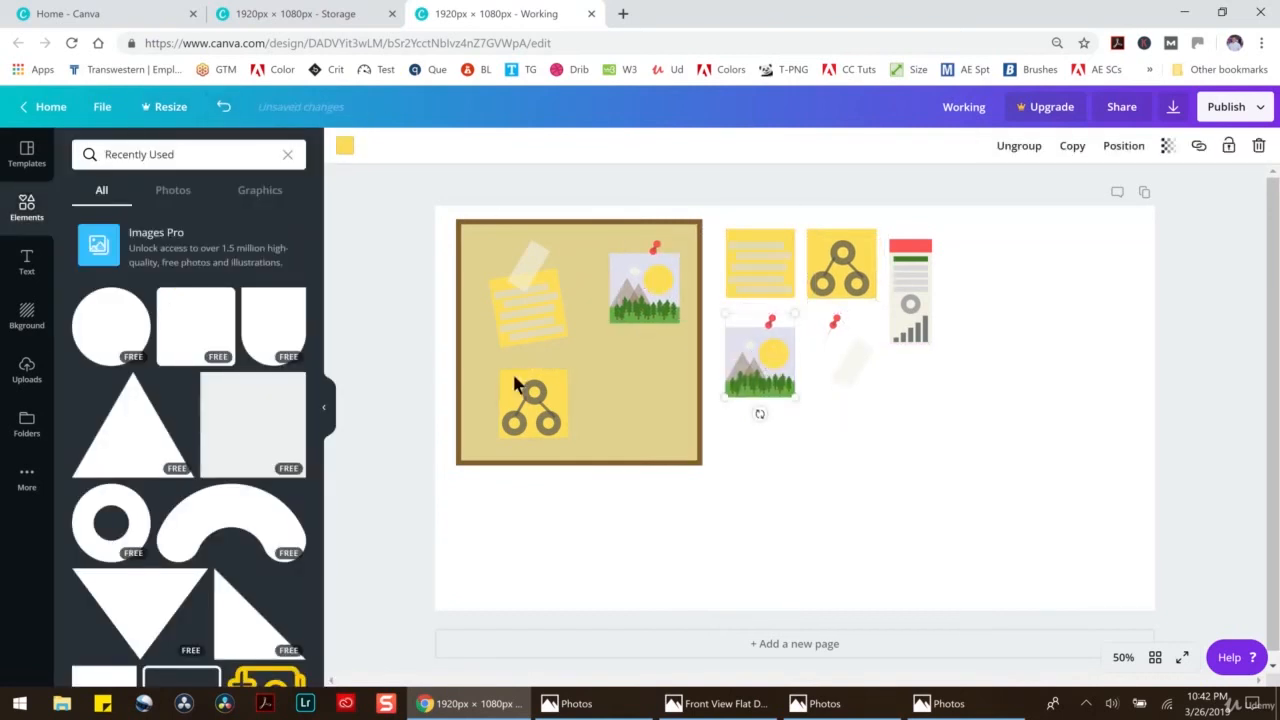
Tilt the rings note clockwise, move it below the landscape picture on the board, and lay a copy of the tape over its top
left_click(532, 402)
mouse_move(535, 454)
left_mouse_down()
mouse_move(545, 450)
mouse_move(530, 448)
left_mouse_up()
left_click_drag(534, 386, 609, 379)
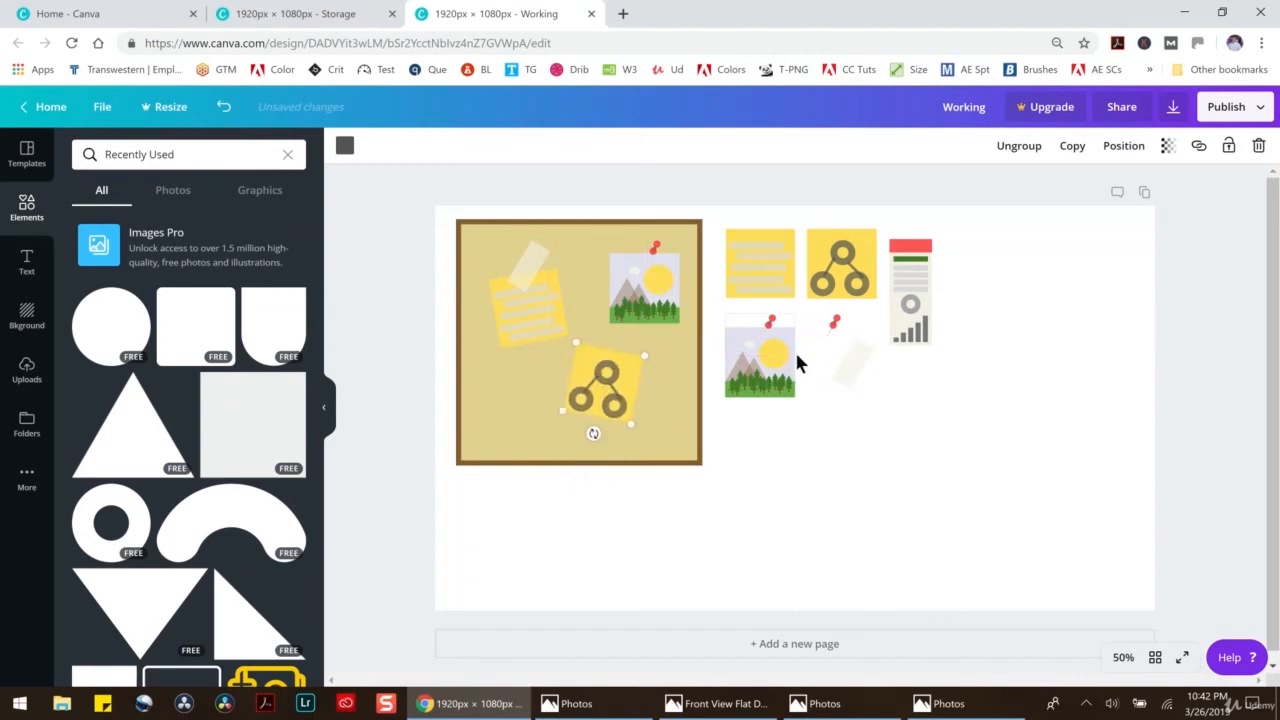
left_click(855, 365)
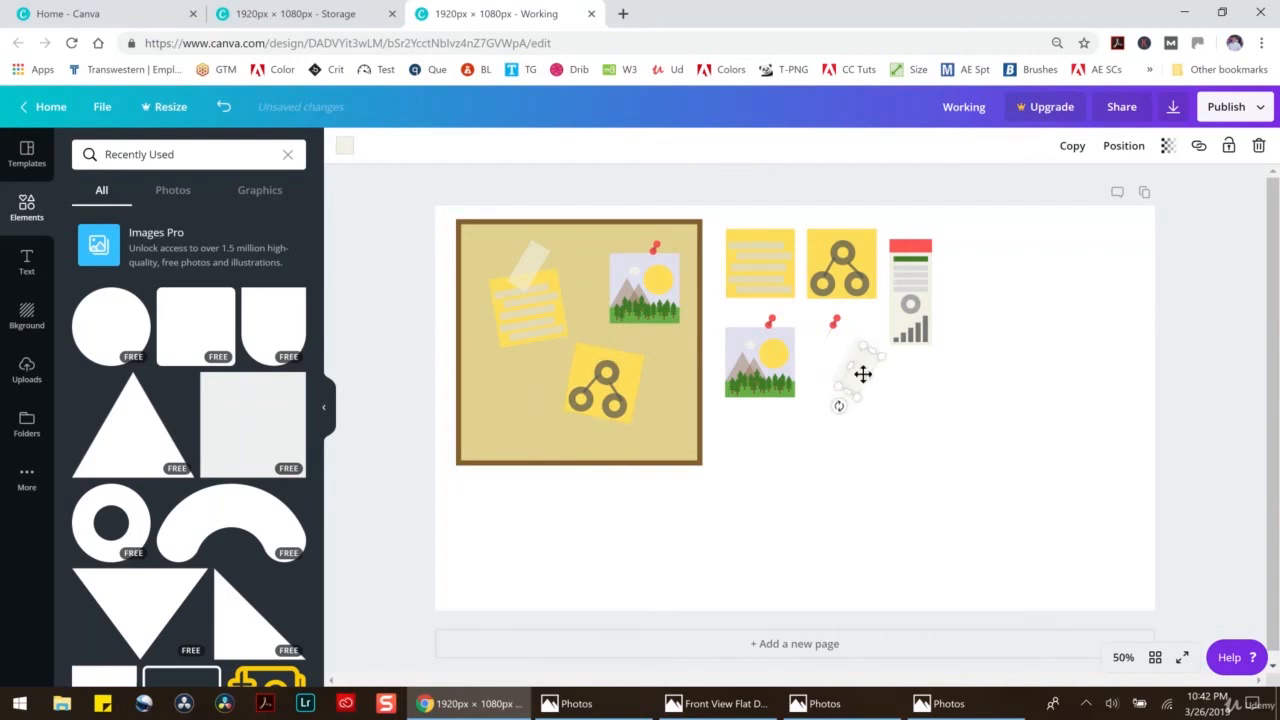
left_click_drag(862, 370, 616, 353)
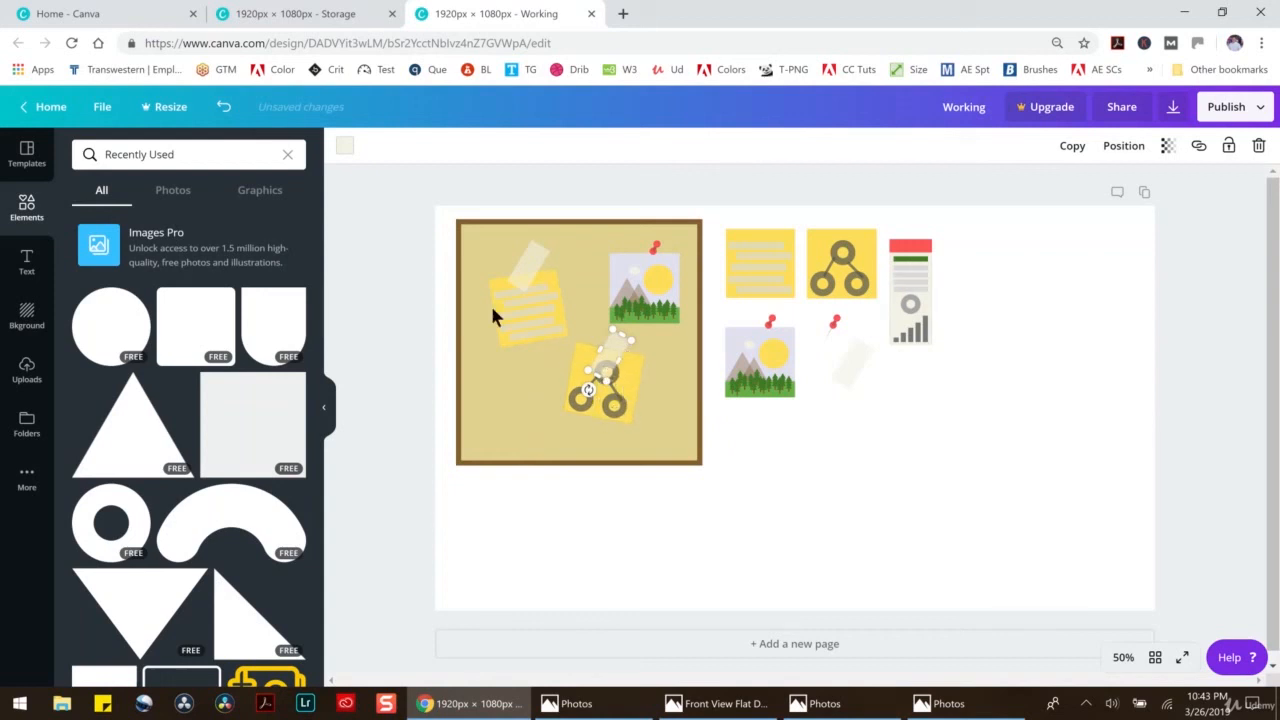
Shift the lined note and its tape toward the board's center, and place the infographic enlarged in the board's lower left corner
left_click(548, 308)
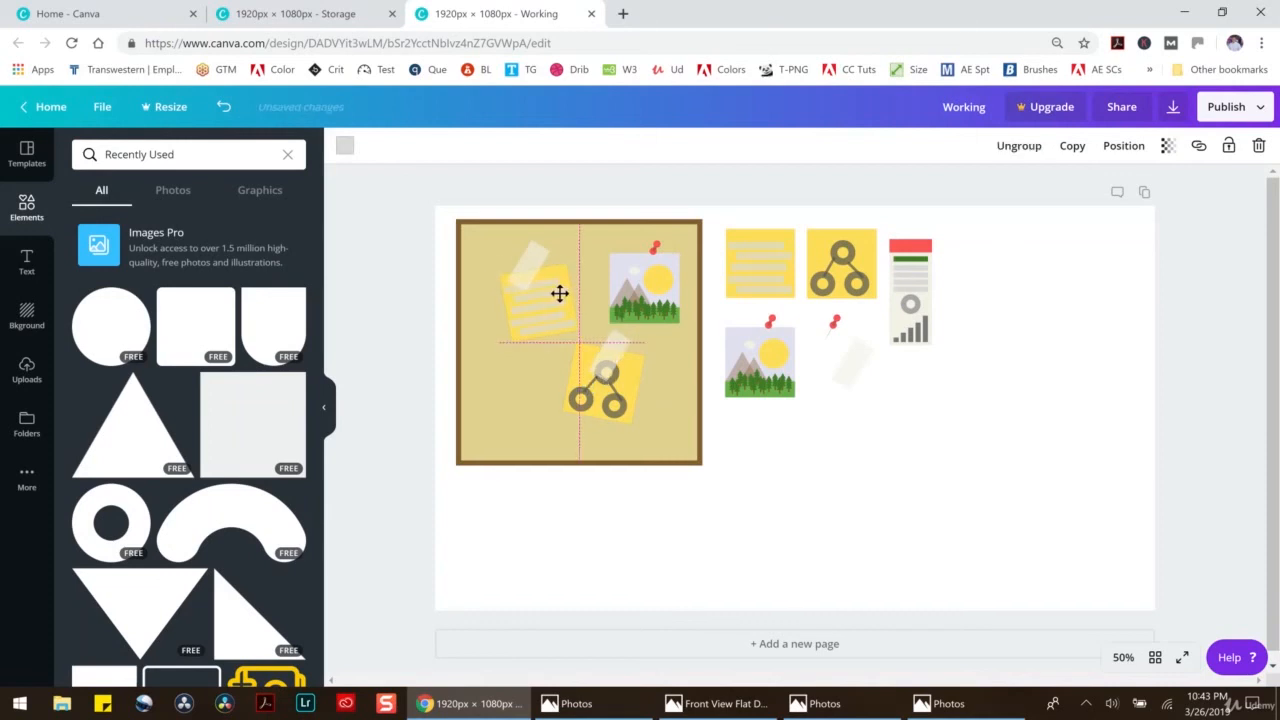
left_click_drag(529, 260, 541, 258)
left_click(908, 258)
left_click_drag(908, 258, 502, 383)
Shrink the lined note and its tape strip, placing them beside the landscape picture with the tape over the note's top edge
left_click_drag(509, 345, 568, 247)
left_click(541, 302)
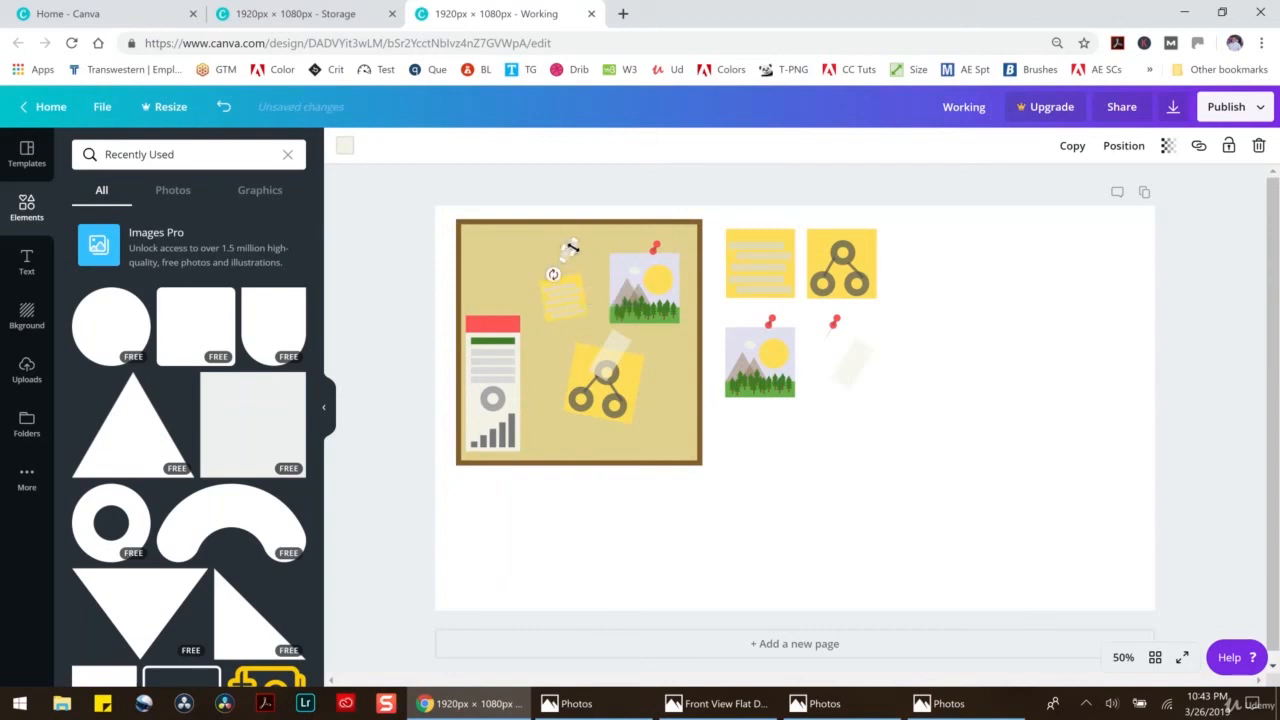
left_click(927, 278)
left_click(564, 247)
left_click(971, 306)
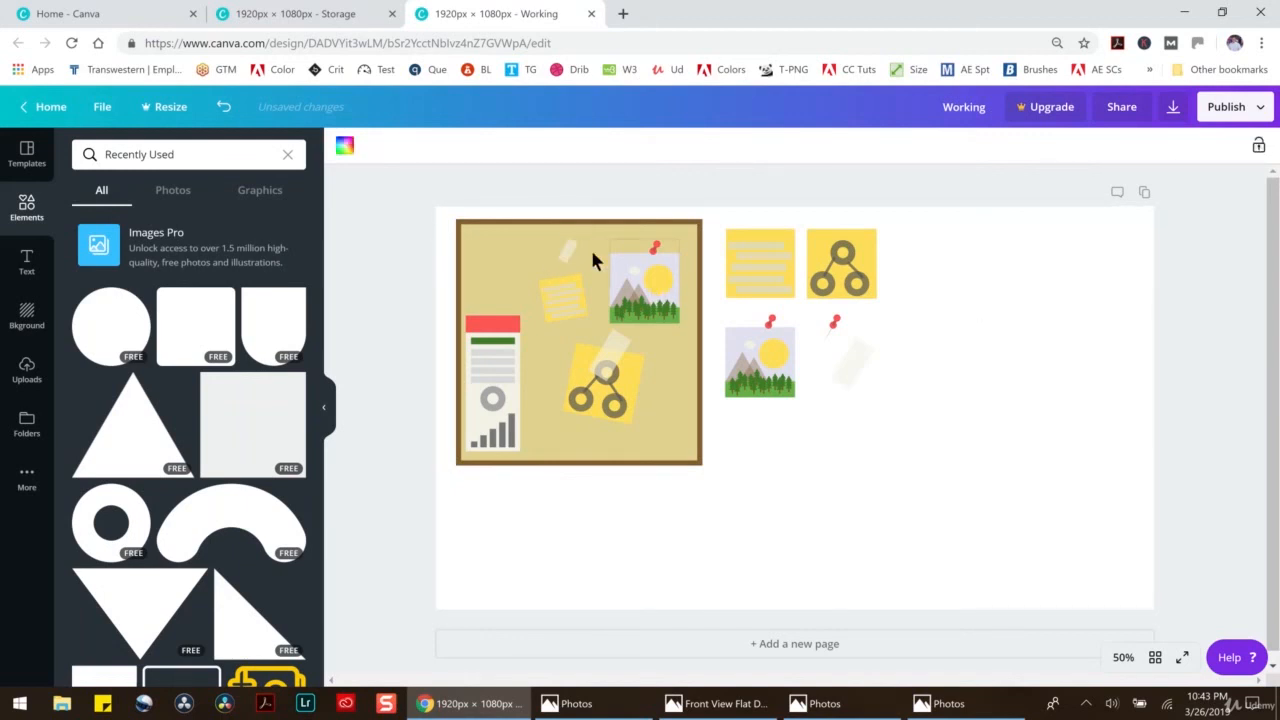
left_click_drag(568, 252, 564, 273)
Shrink the rings note and its tape strip to match the lined note, keeping the tape on the note's top edge
left_click(626, 395)
left_click_drag(629, 418, 601, 345)
left_click(598, 362)
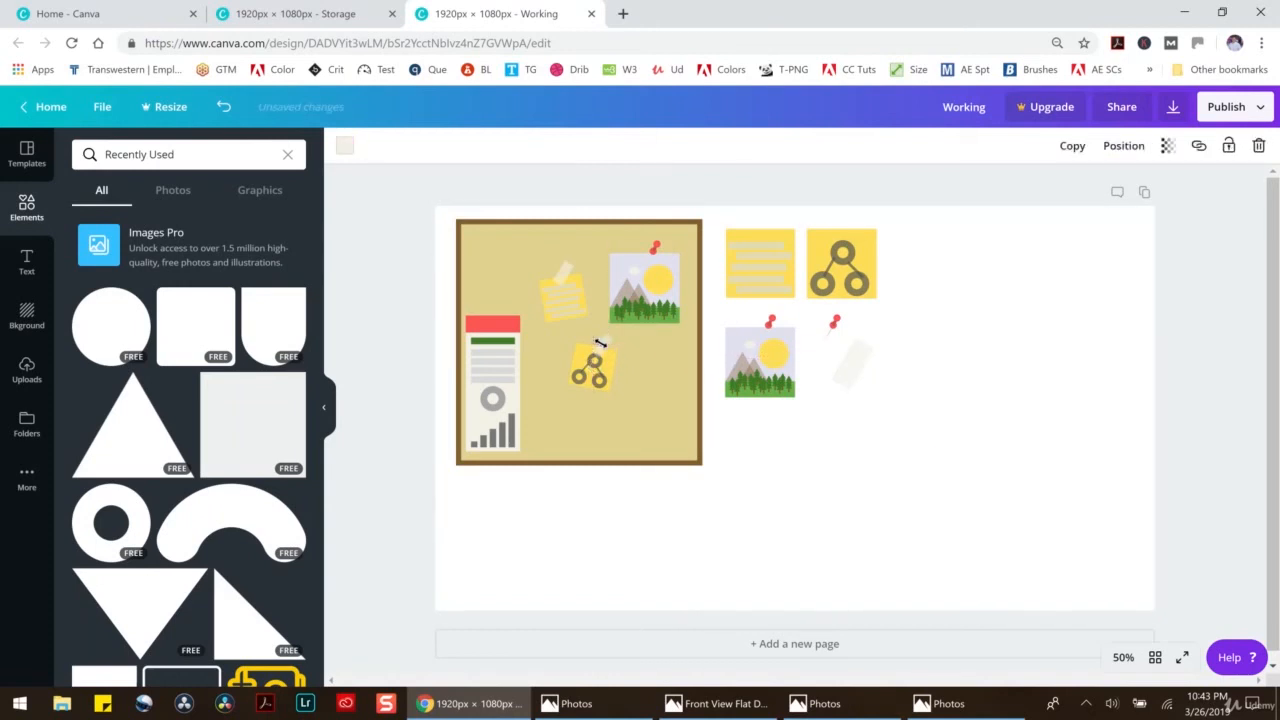
Enlarge the infographic on the board and fix its two upper corners with small copies of the tape strip
left_click(506, 320)
left_click_drag(519, 316, 532, 286)
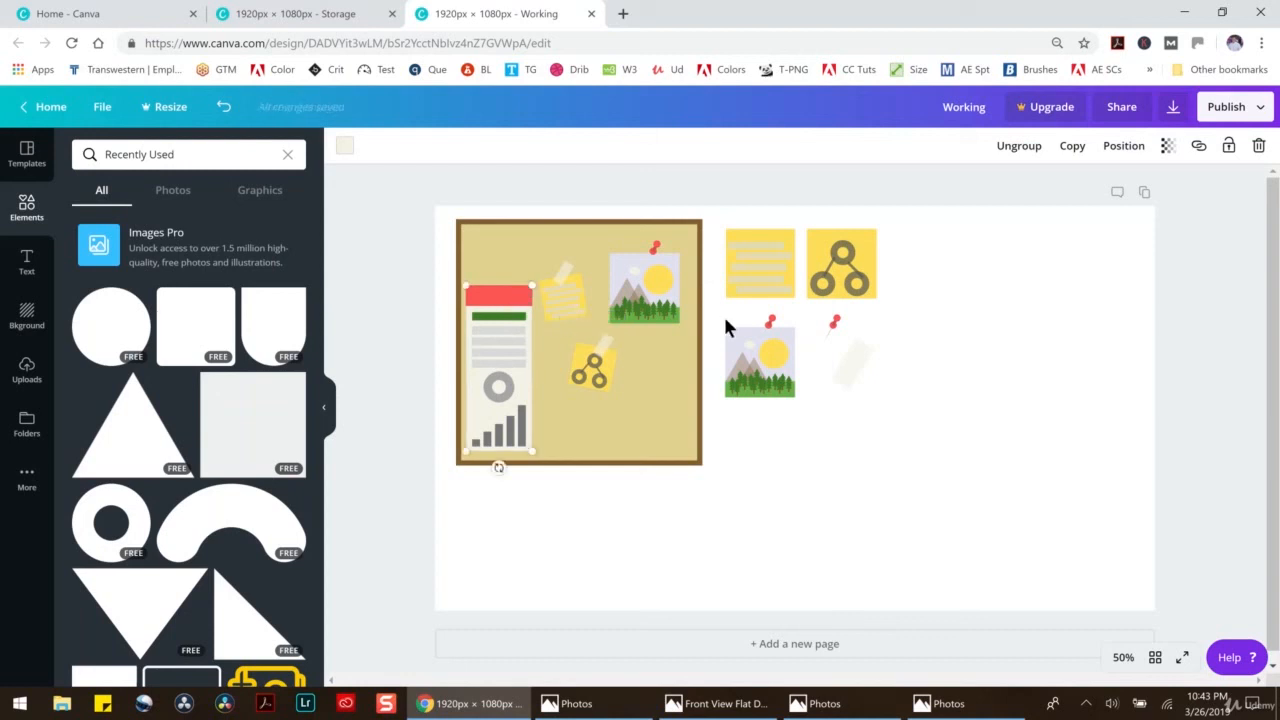
left_click(857, 366)
key("ctrl+v")
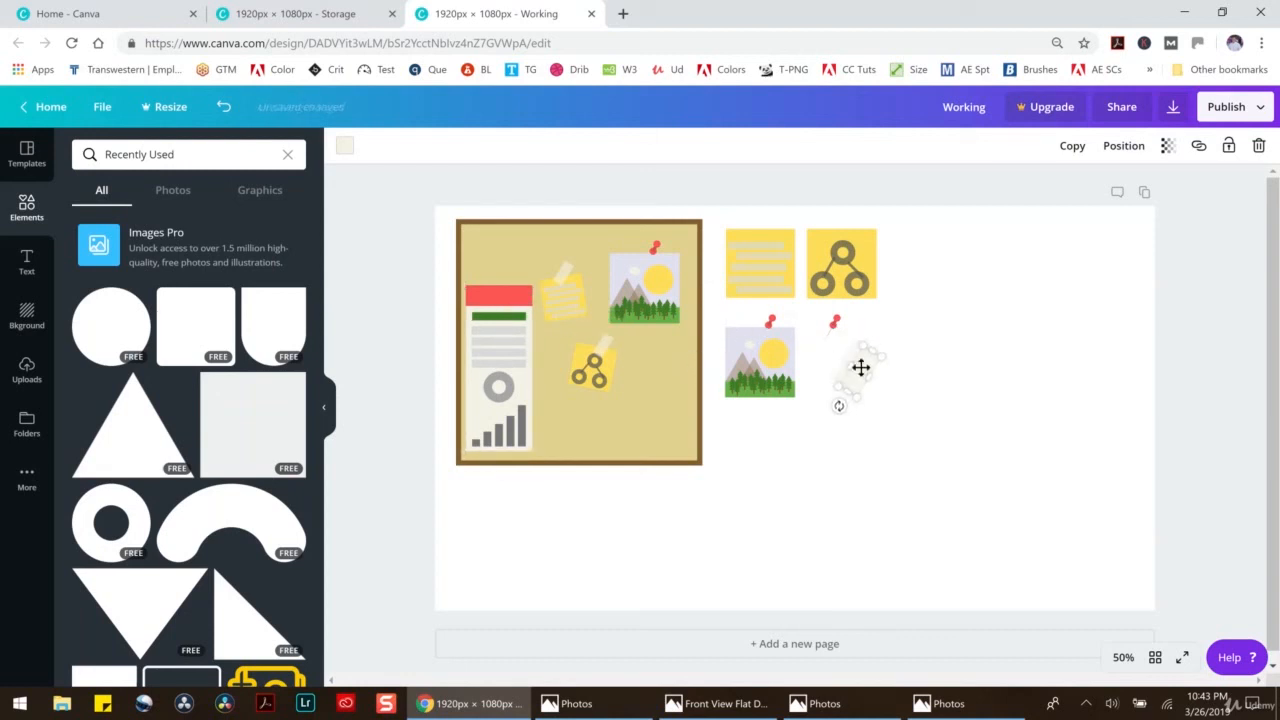
left_click_drag(860, 370, 487, 282)
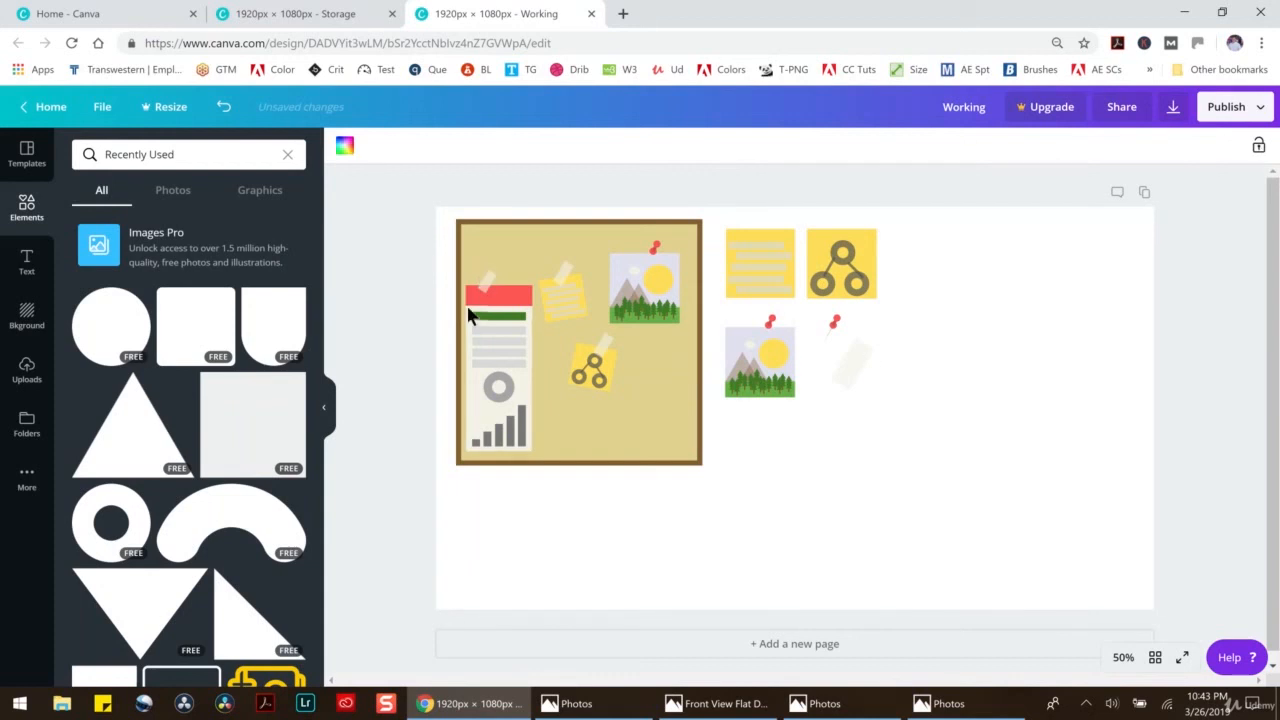
mouse_move(486, 286)
left_mouse_down()
mouse_move(492, 272)
mouse_move(496, 285)
mouse_move(482, 282)
left_mouse_up()
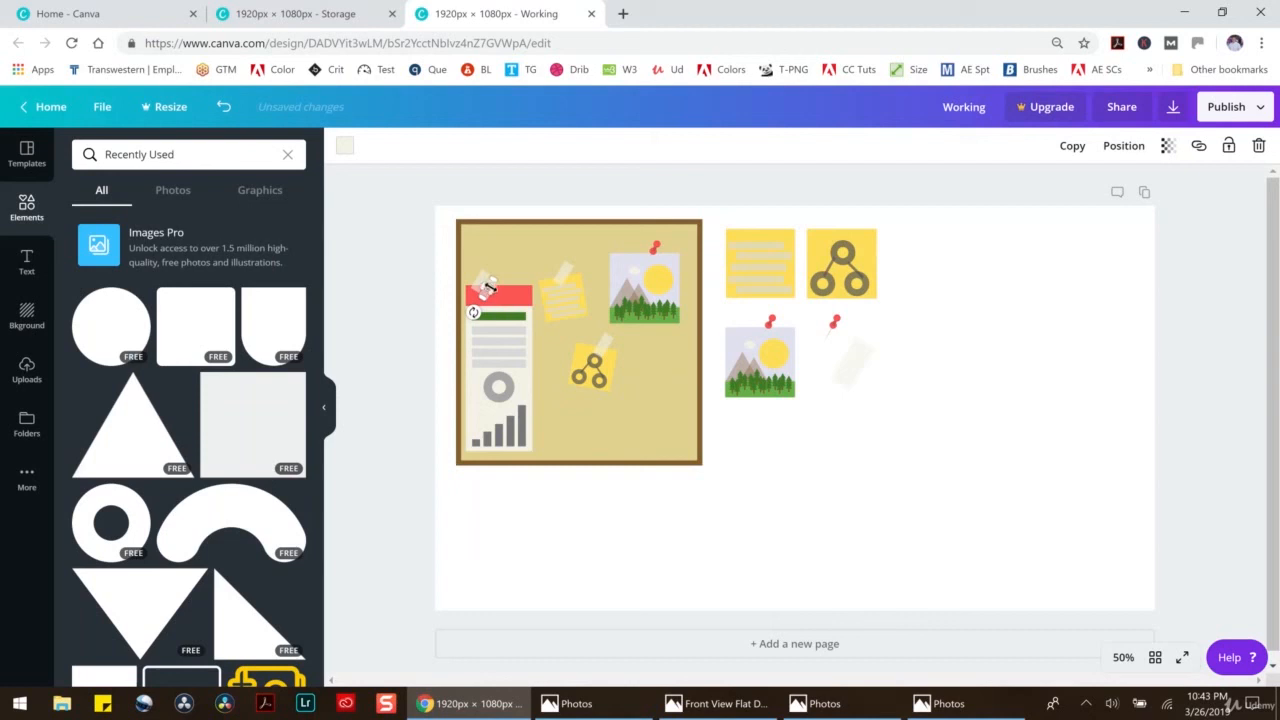
left_click(500, 320)
left_click(486, 296)
left_click_drag(518, 350, 505, 348)
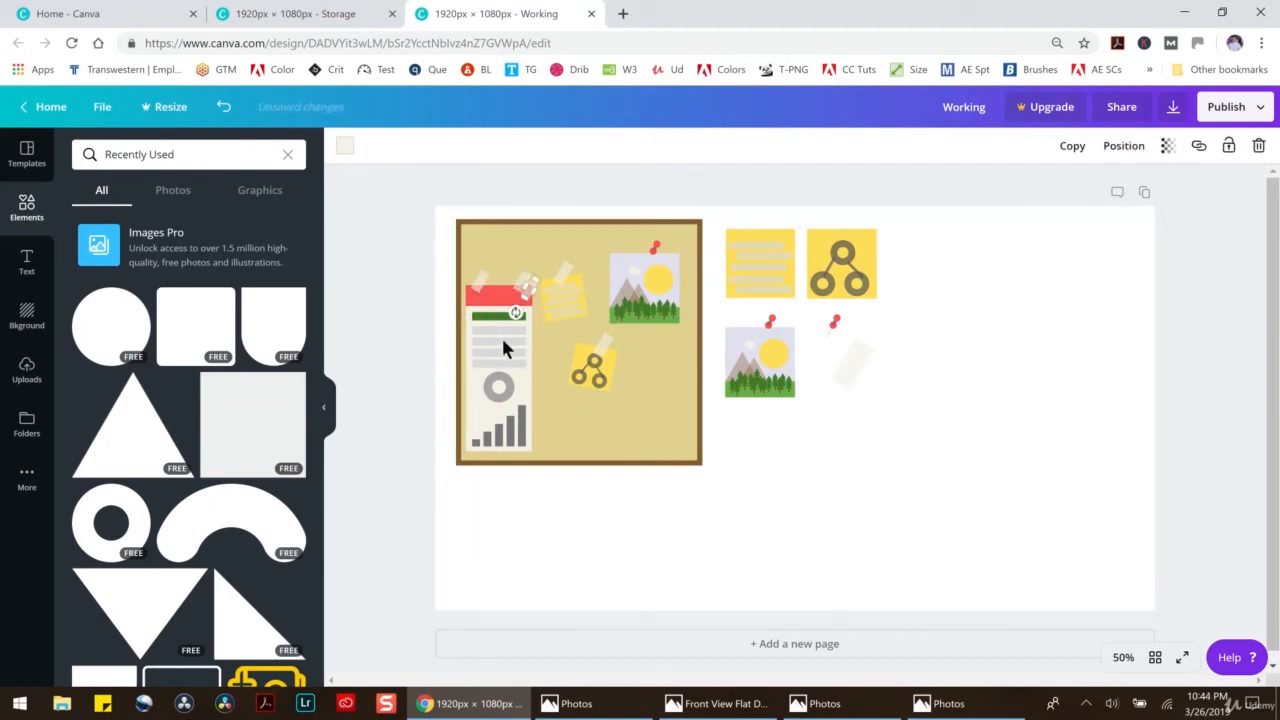
Add small tape strips at the infographic's bottom edge and on its right edge
left_click(697, 370)
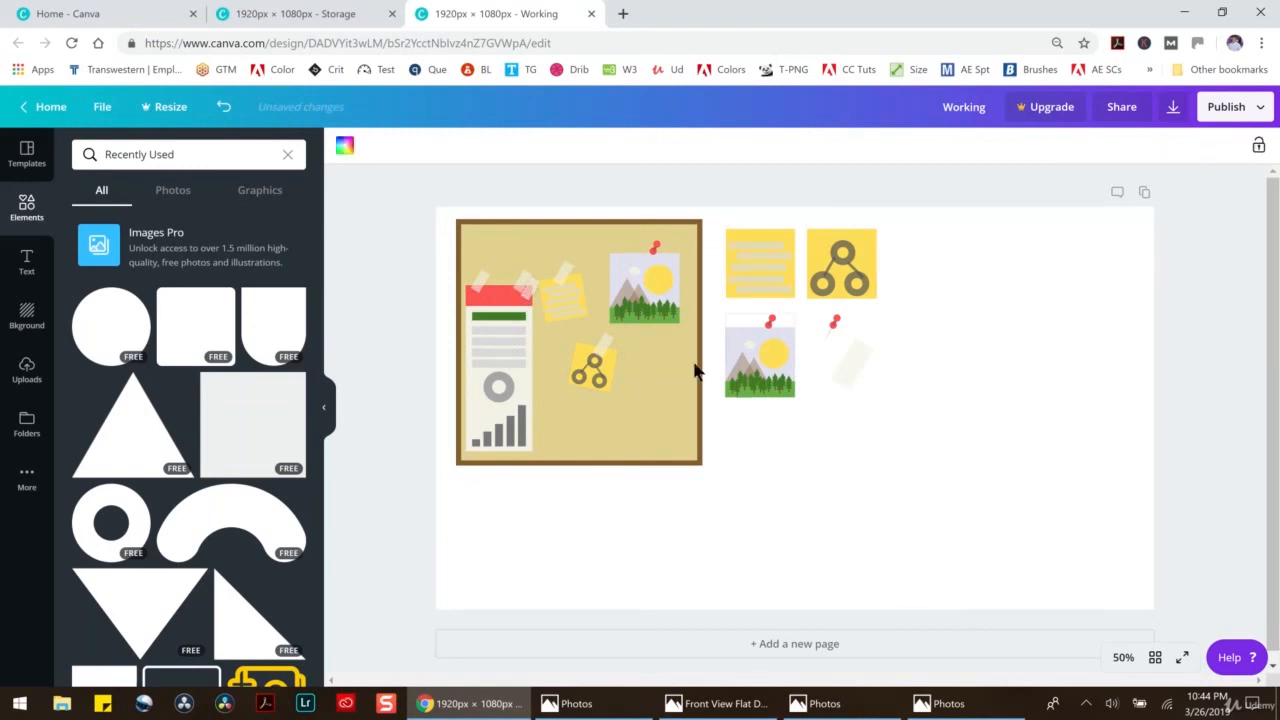
left_click_drag(530, 287, 496, 442)
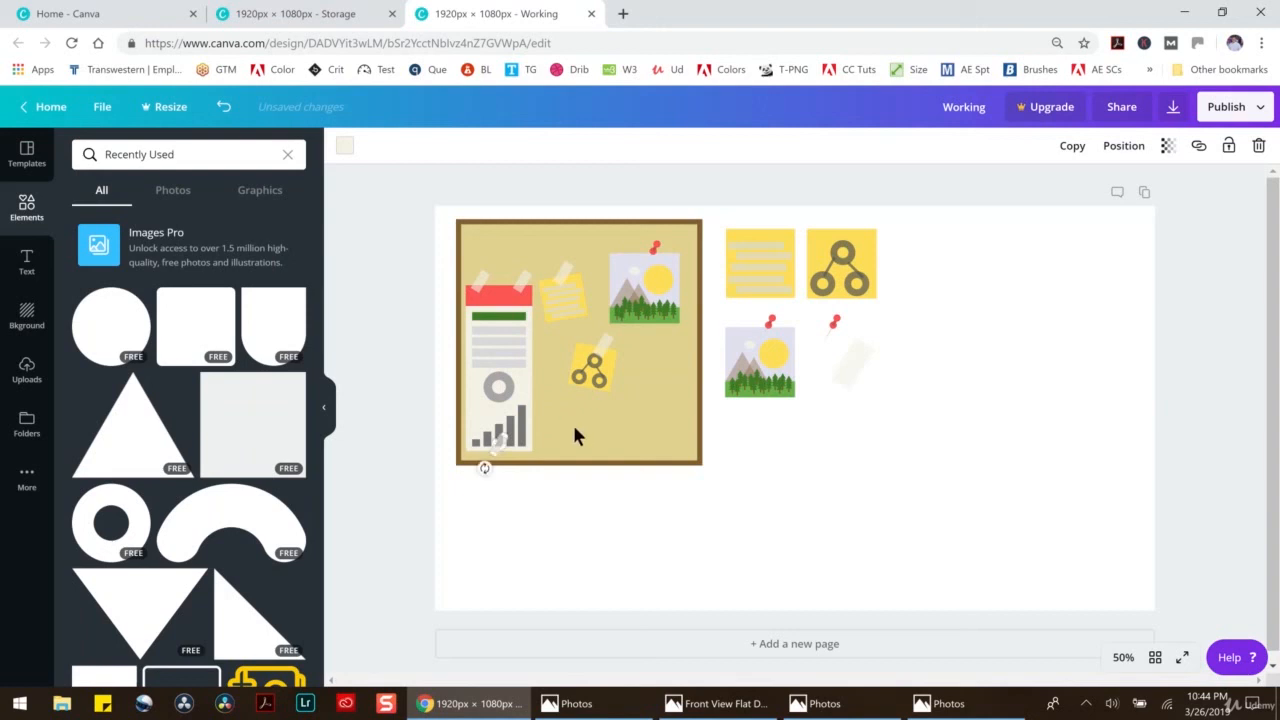
left_click(786, 496)
left_click_drag(506, 456, 533, 379)
left_click(800, 477)
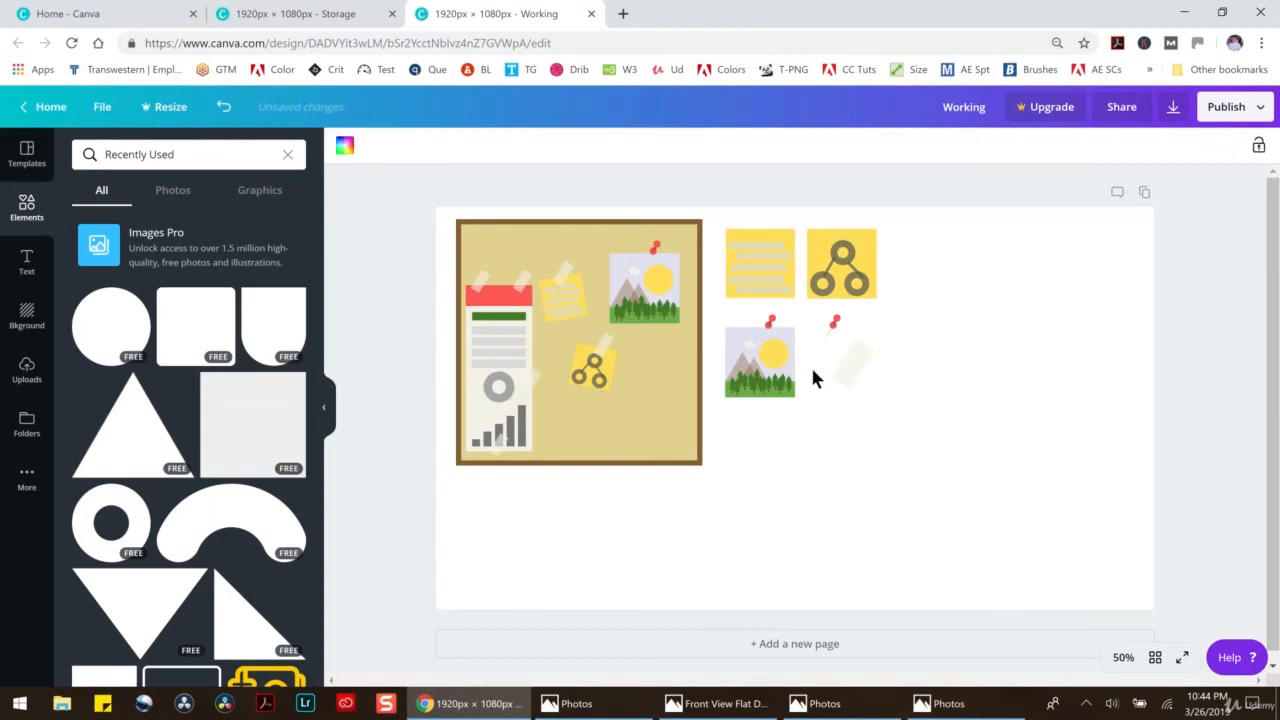
Line up four copies of the separate pushpin in the board's lower right corner
left_click(838, 330)
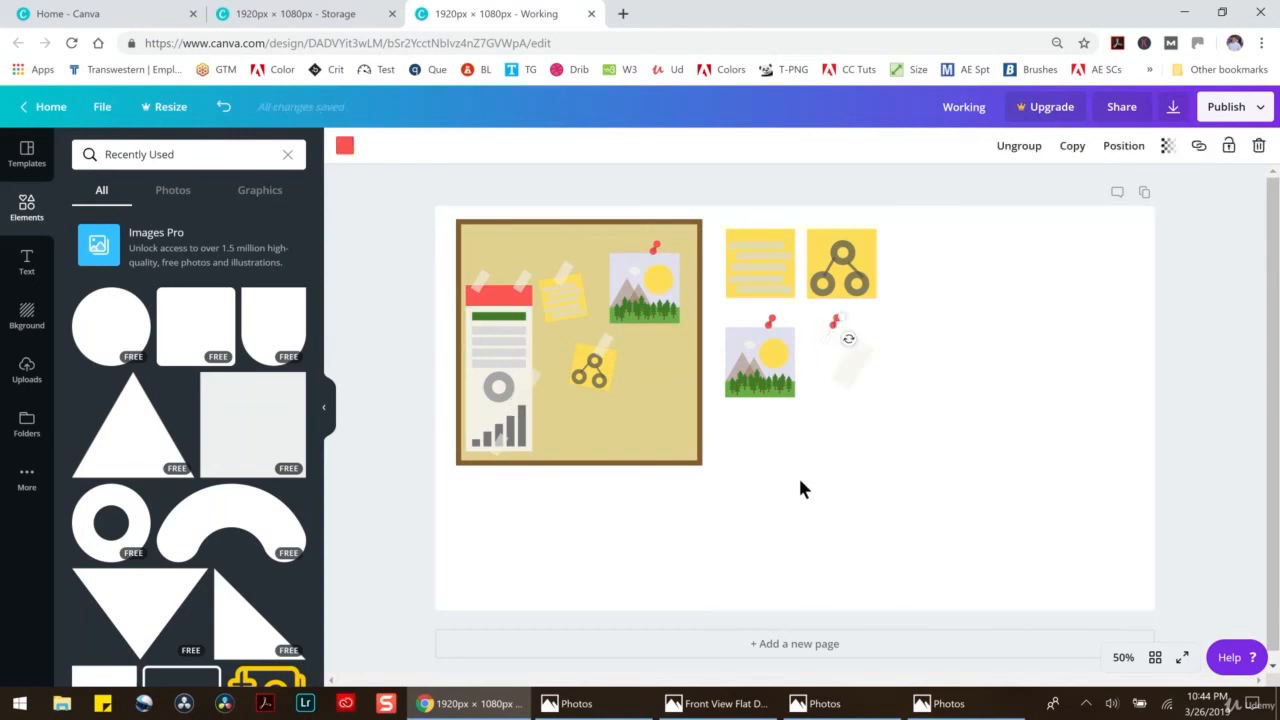
left_click_drag(840, 327, 674, 423)
left_click(832, 328)
key("ctrl+d")
left_click_drag(838, 340, 684, 422)
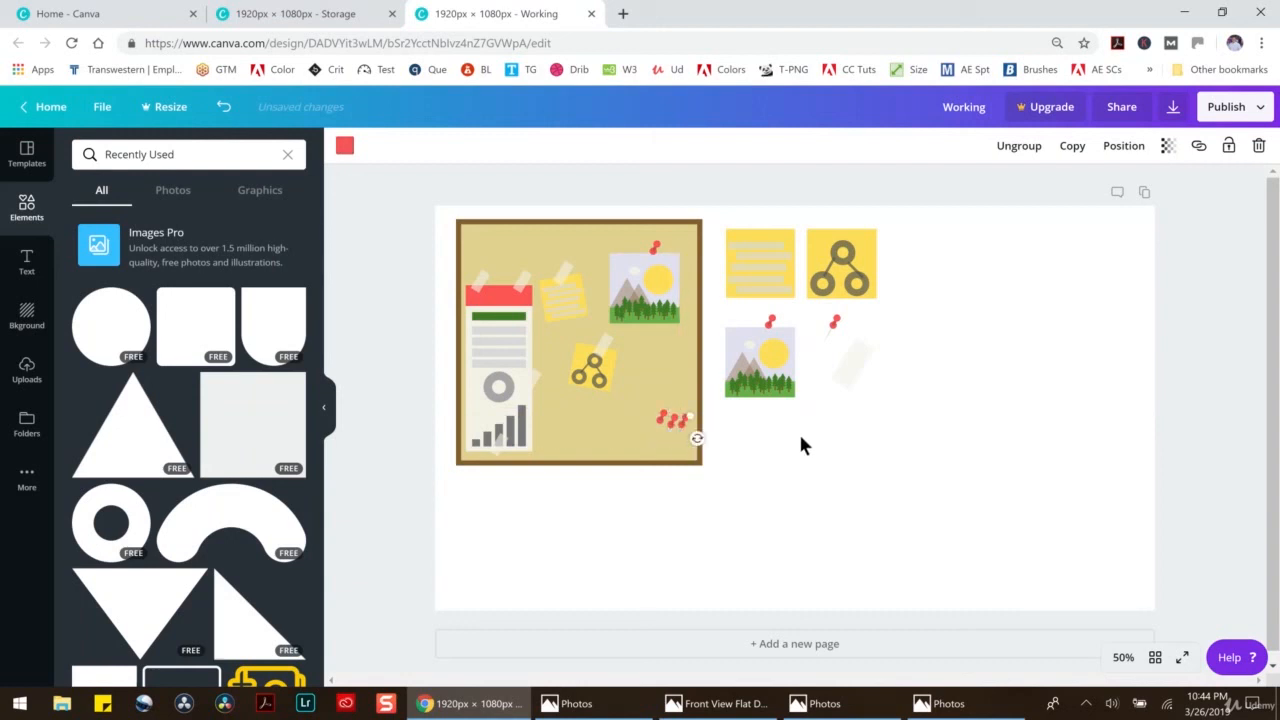
left_click_drag(690, 428, 646, 424)
left_click(766, 446)
Zoom to 200% and spread the four pushpins into a loose, staggered cluster in the board's lower right corner
left_click(1124, 658)
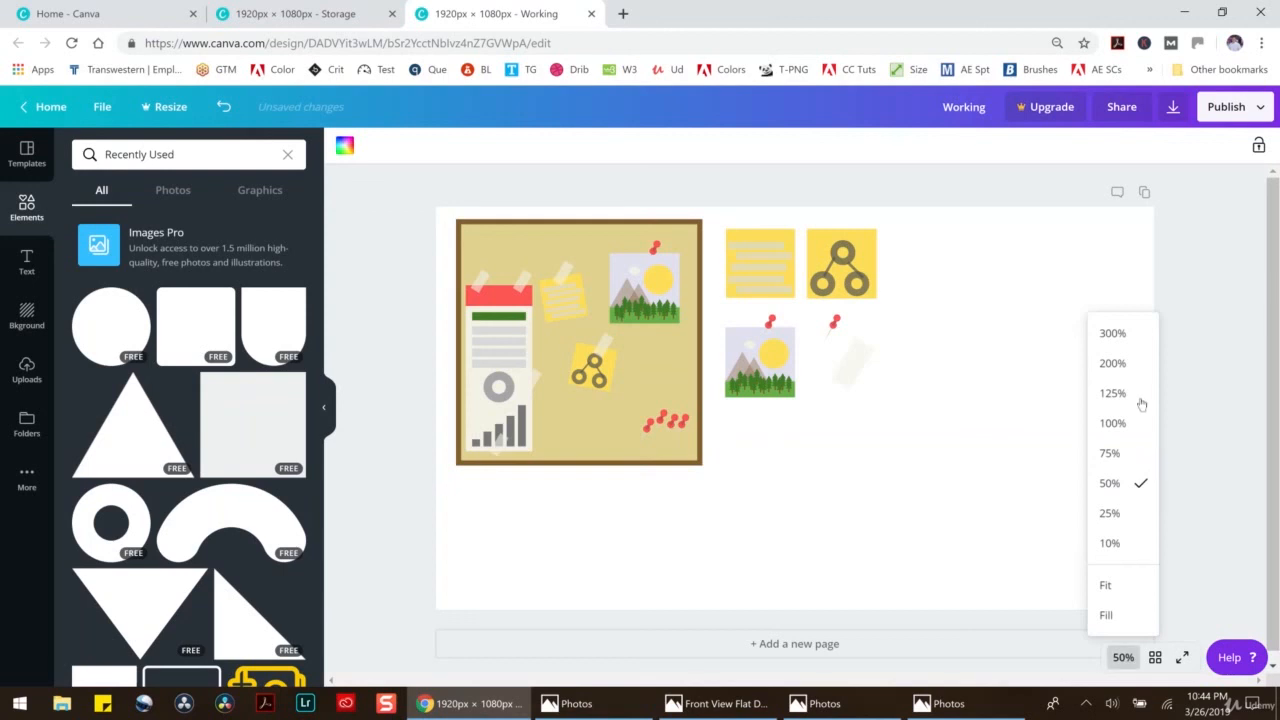
left_click(1114, 364)
left_click_drag(837, 679, 716, 680)
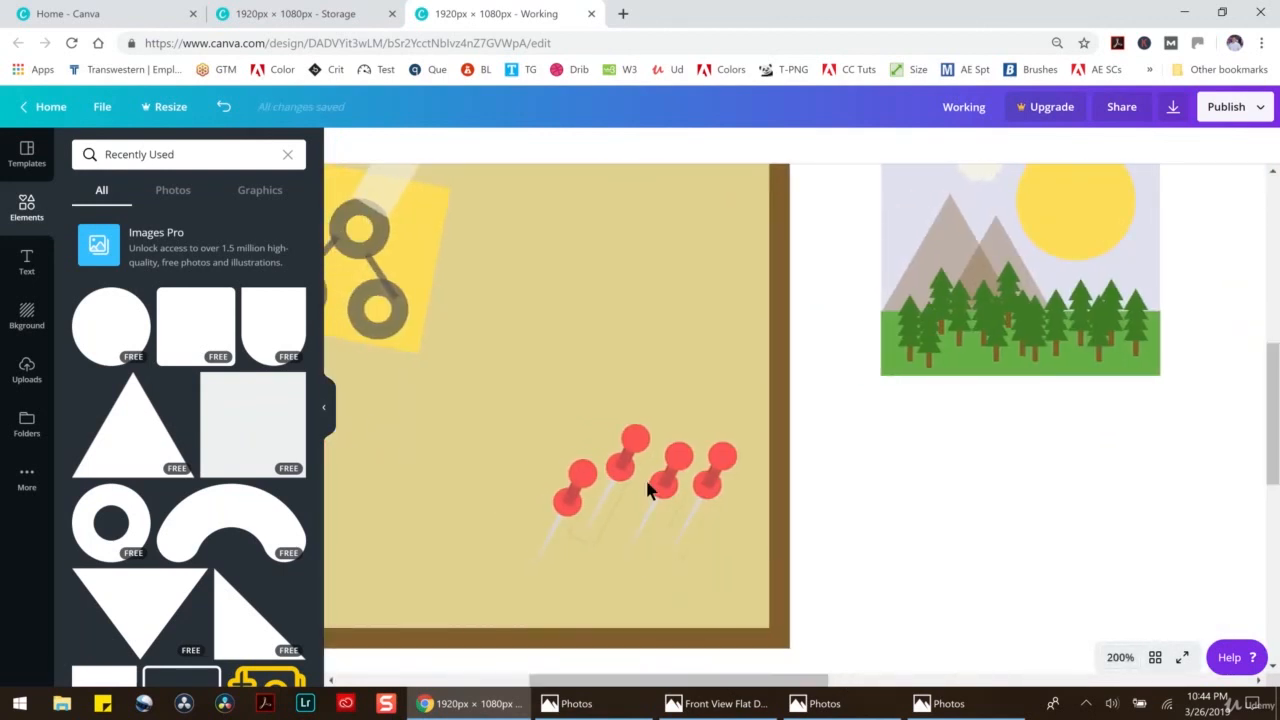
left_click_drag(662, 472, 641, 507)
left_click_drag(625, 462, 714, 477)
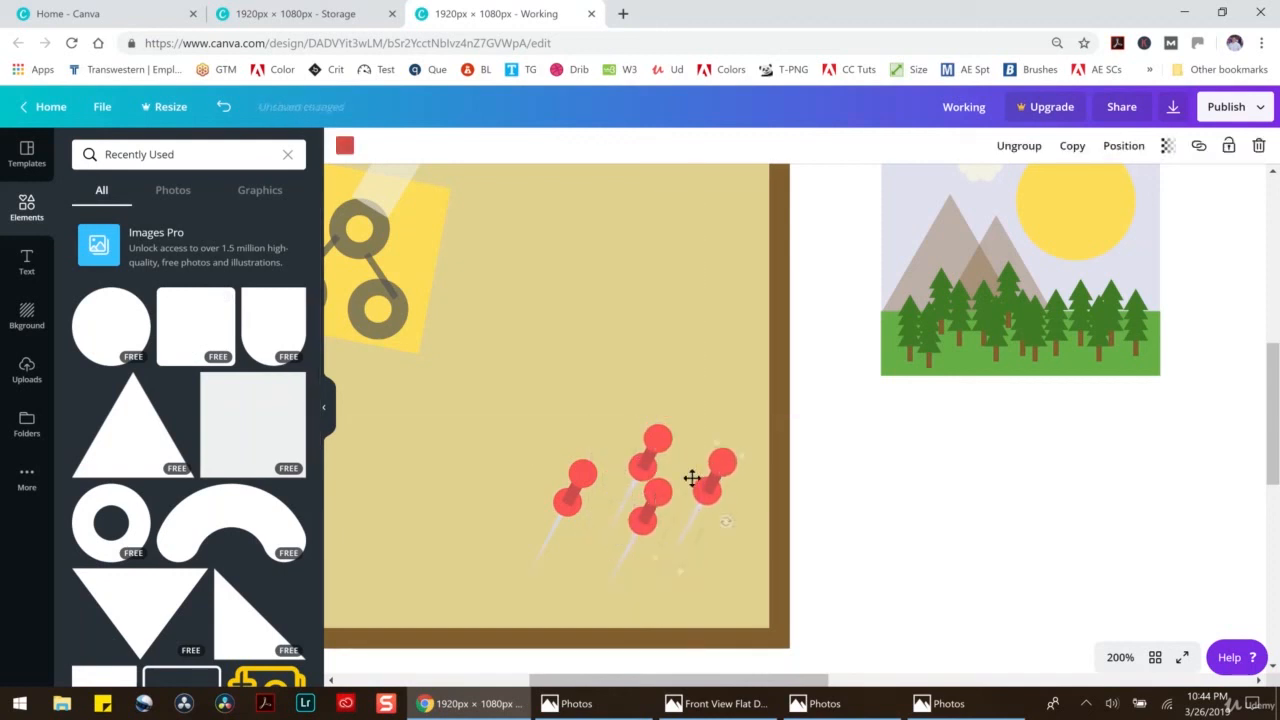
left_click_drag(571, 491, 682, 496)
left_click_drag(585, 514, 577, 525)
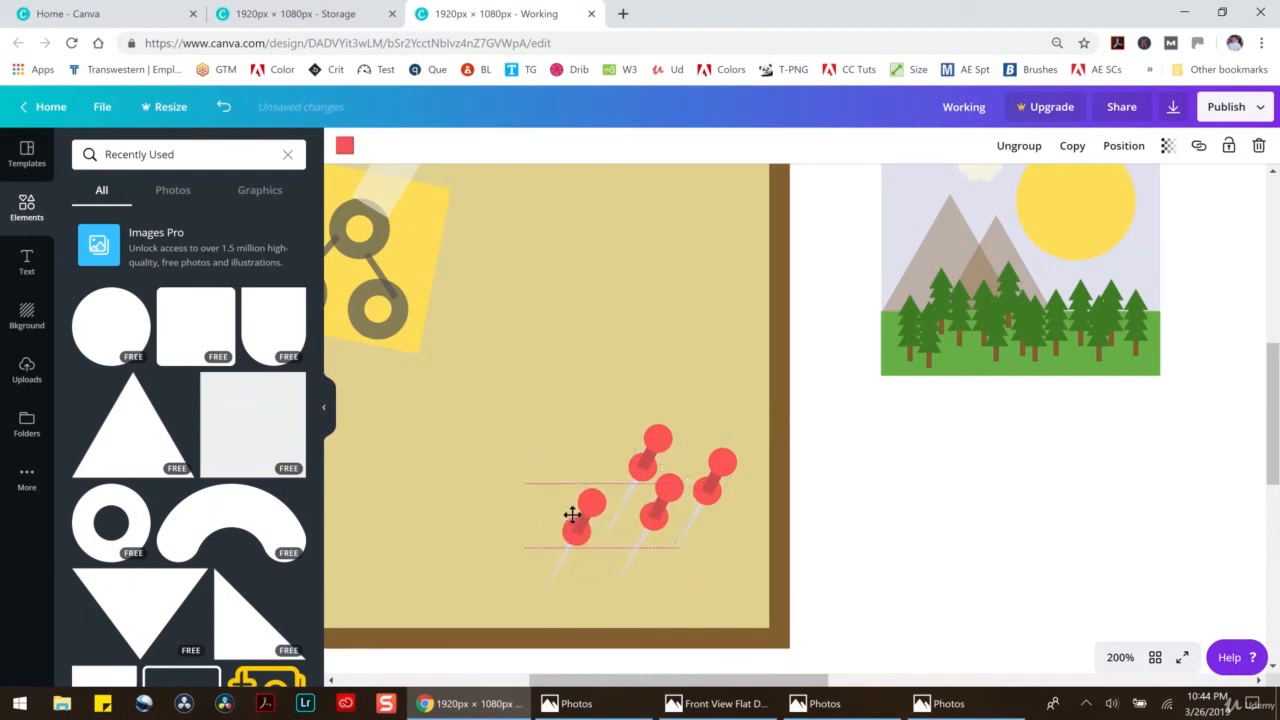
left_click_drag(643, 466, 662, 513)
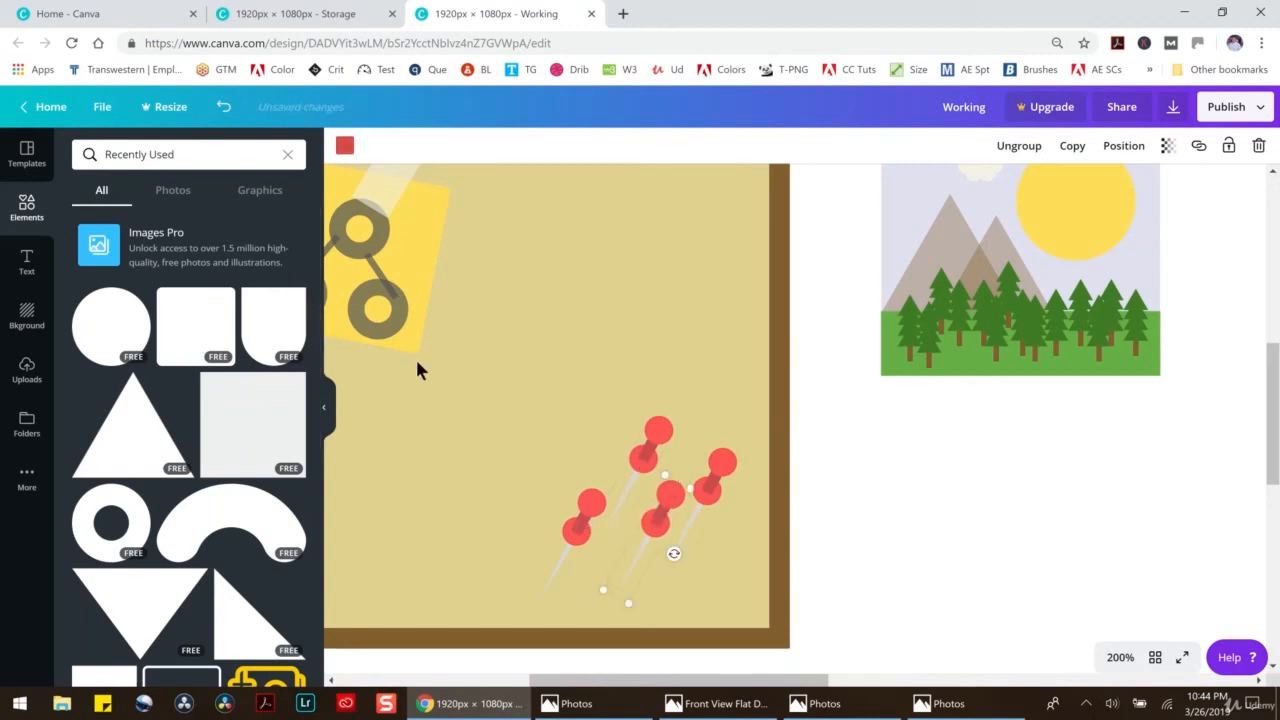
Add a square, shrink it to 149 × 149 and place it over the board's bottom edge below the spare pushpins
left_click(255, 421)
scroll(538, 596, "down", 5)
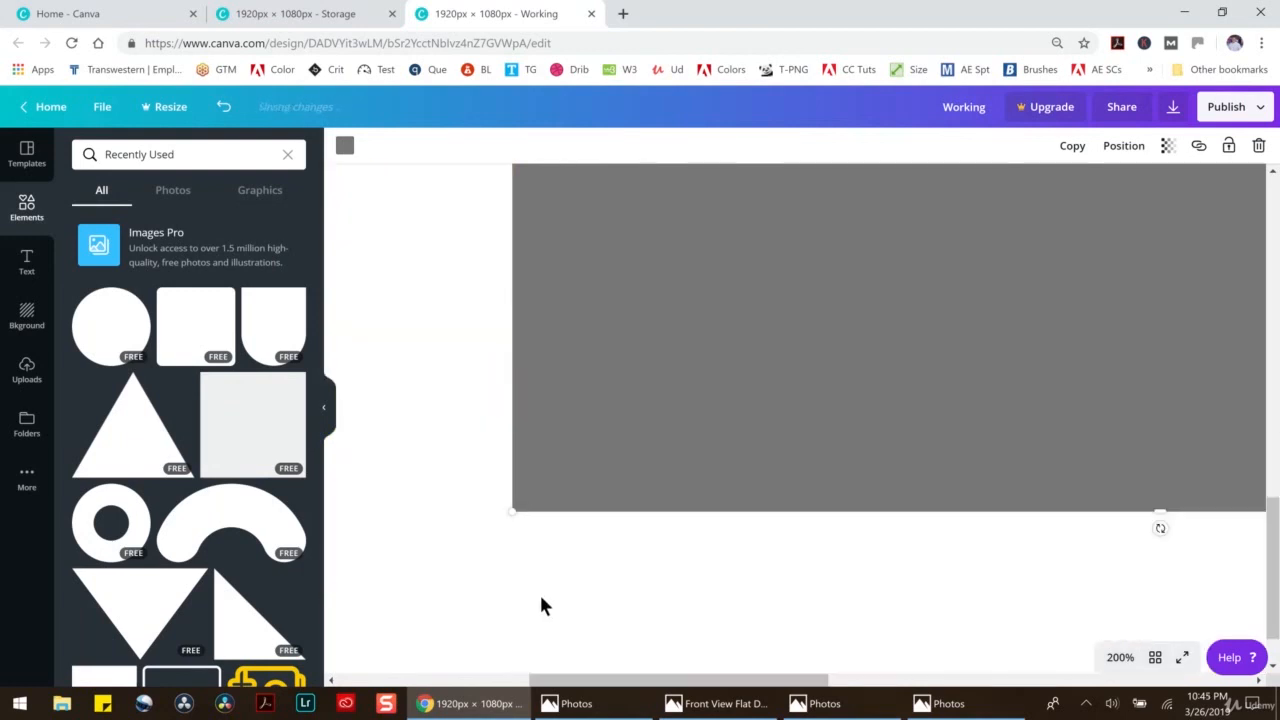
left_click_drag(510, 445, 840, 183)
scroll(886, 280, "up", 6)
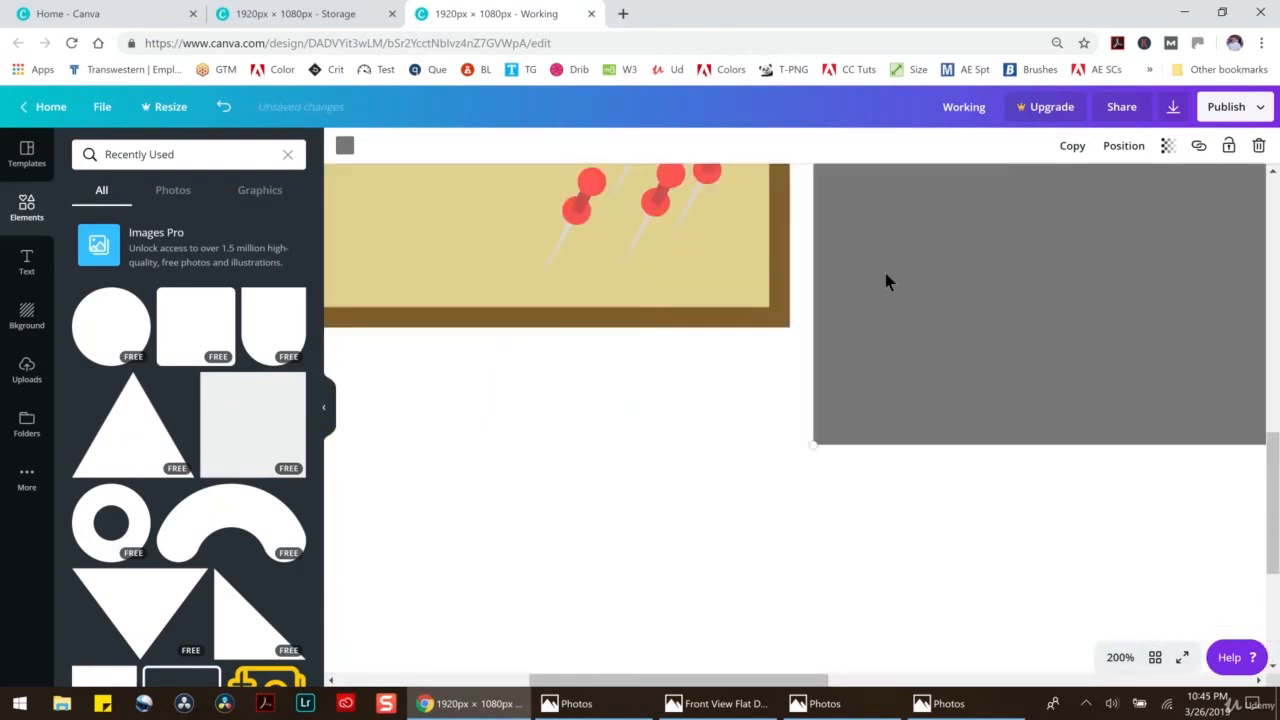
scroll(869, 357, "down", 3)
left_click_drag(818, 553, 958, 260)
left_click_drag(1113, 187, 570, 625)
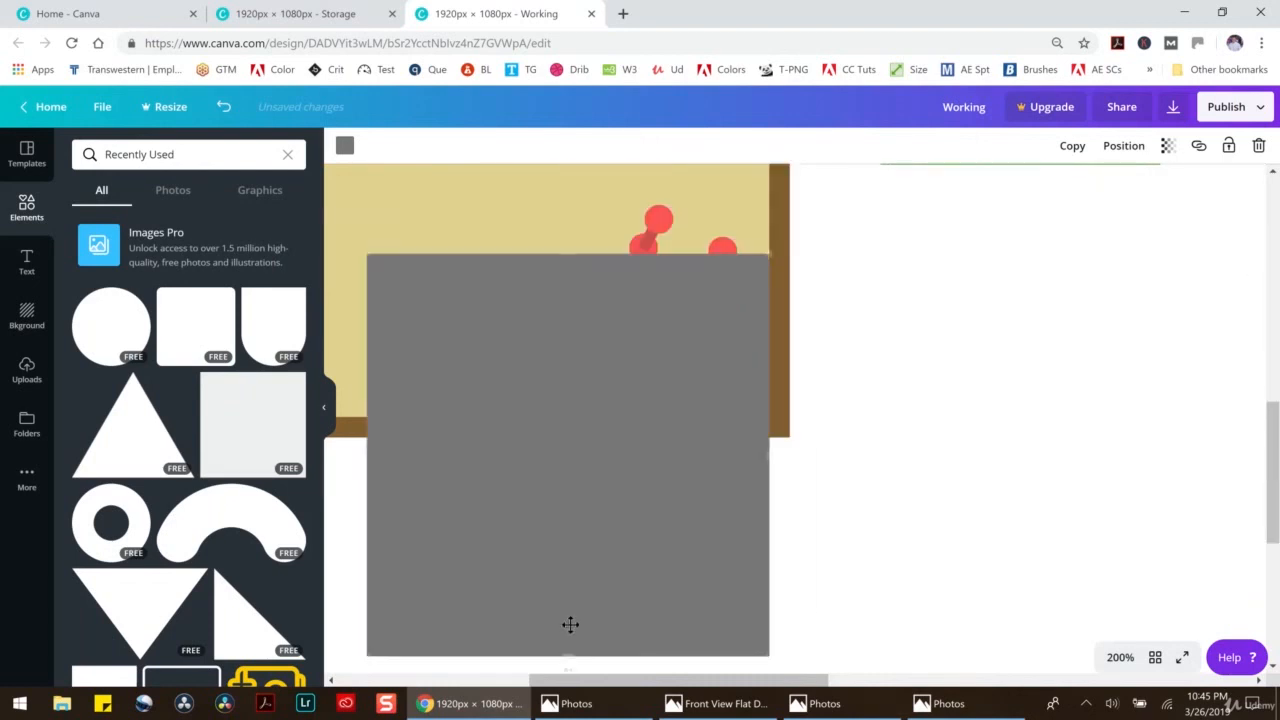
left_click_drag(773, 254, 589, 434)
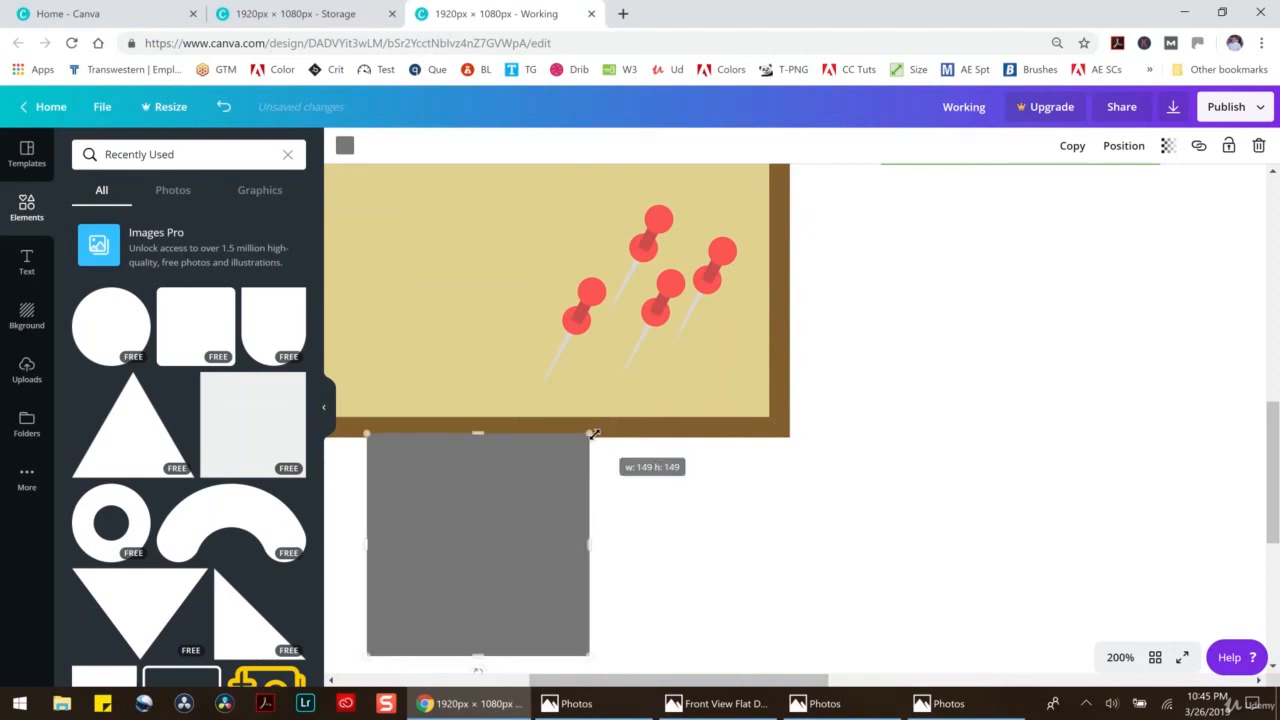
left_click_drag(528, 500, 636, 427)
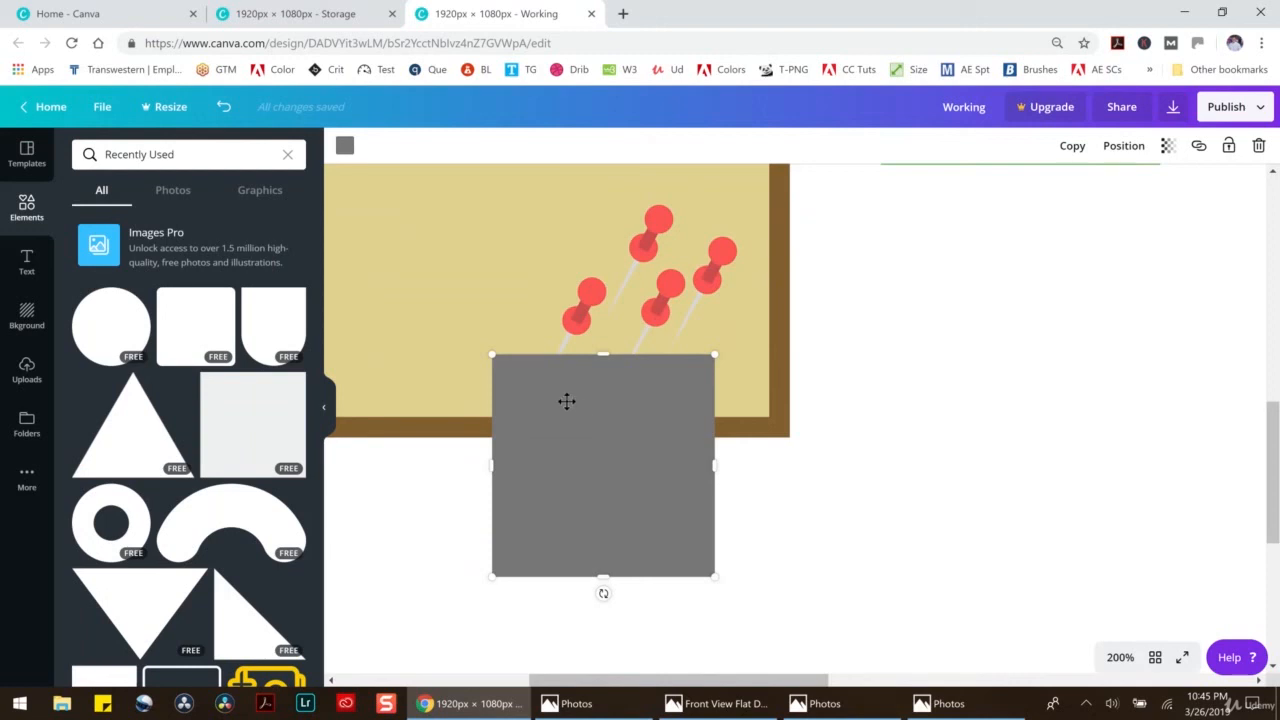
Recolour the square to the board's tan, shrink and tilt it, and use copies to shorten the visible needles of the four pushpins
left_click(344, 146)
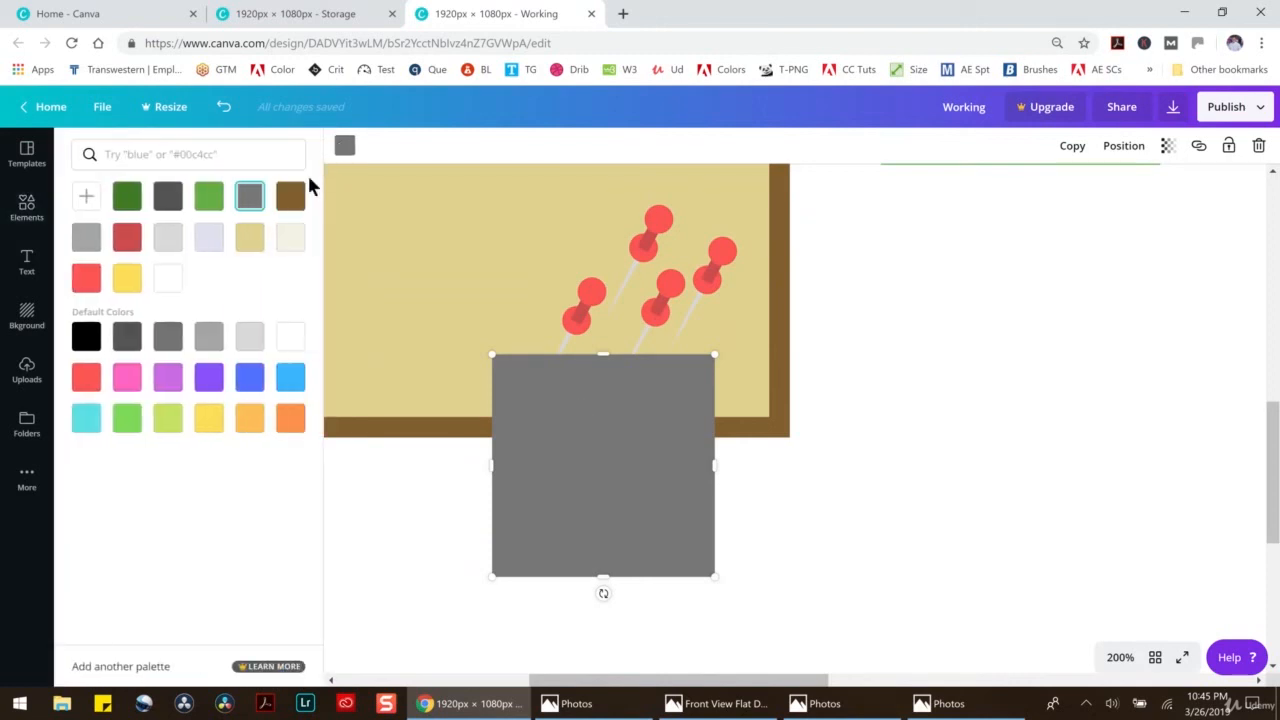
left_click(250, 237)
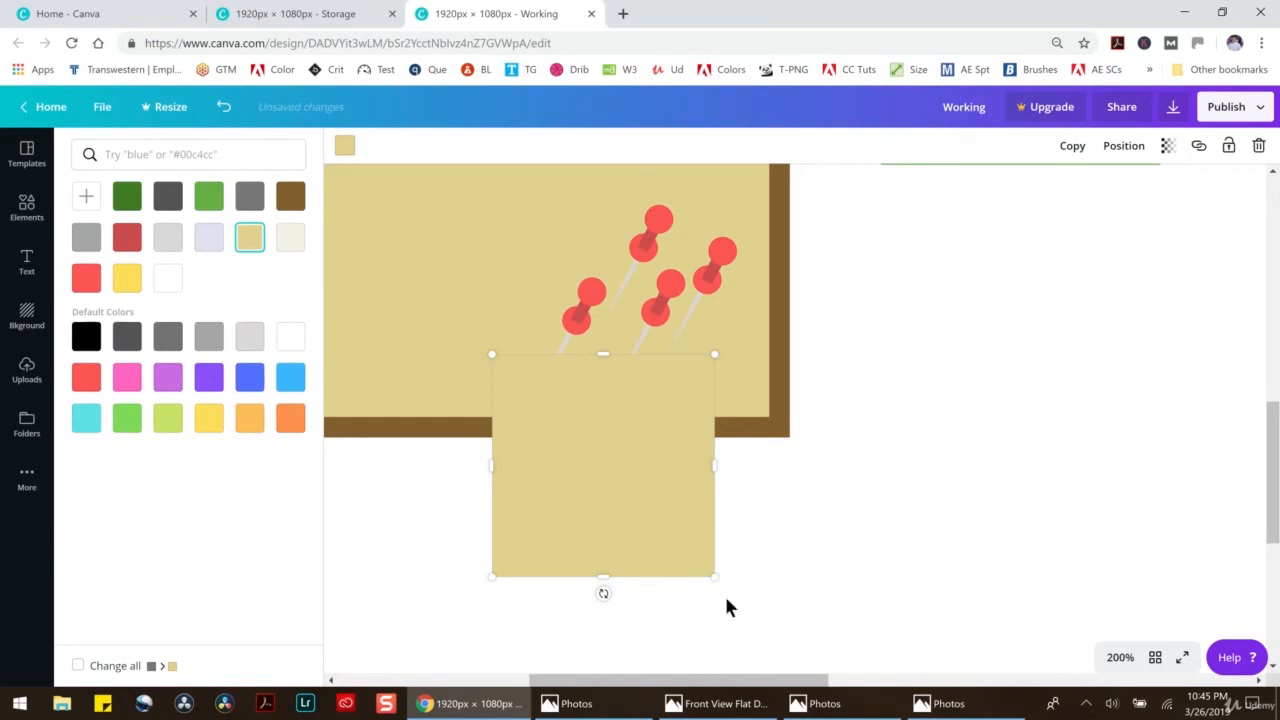
left_click_drag(711, 578, 623, 368)
key("ctrl+v")
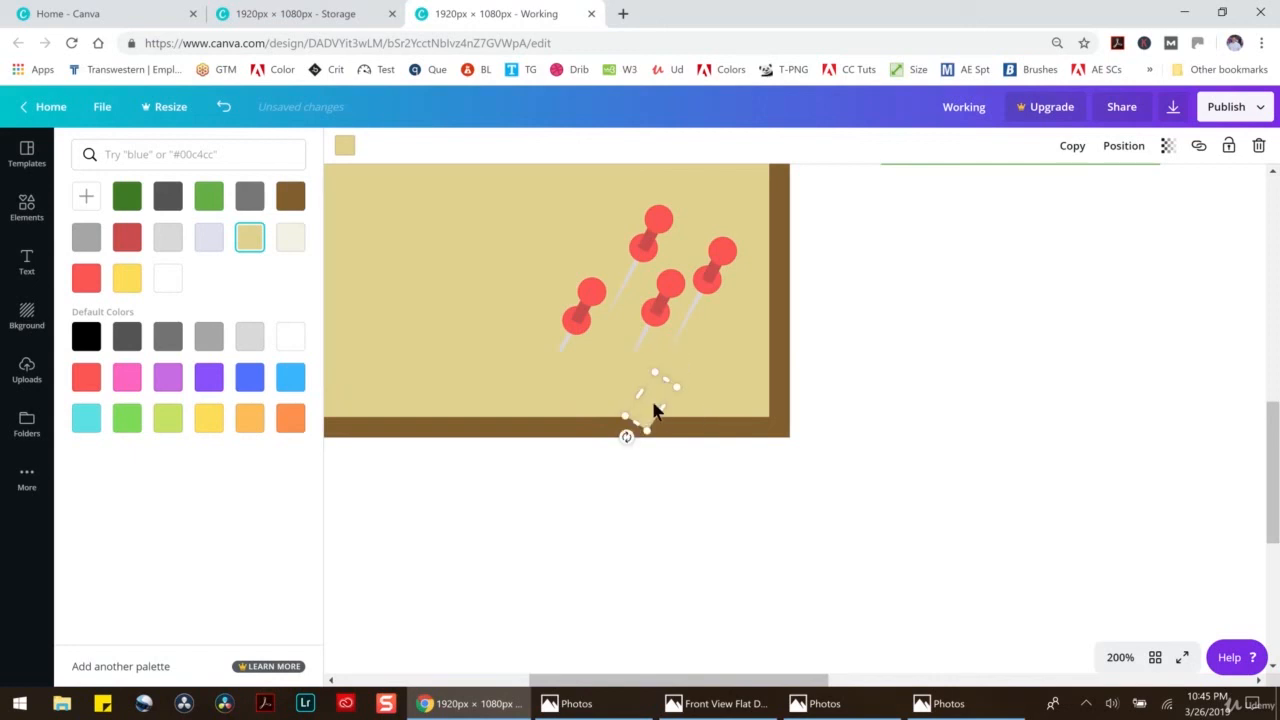
left_click_drag(650, 403, 677, 334)
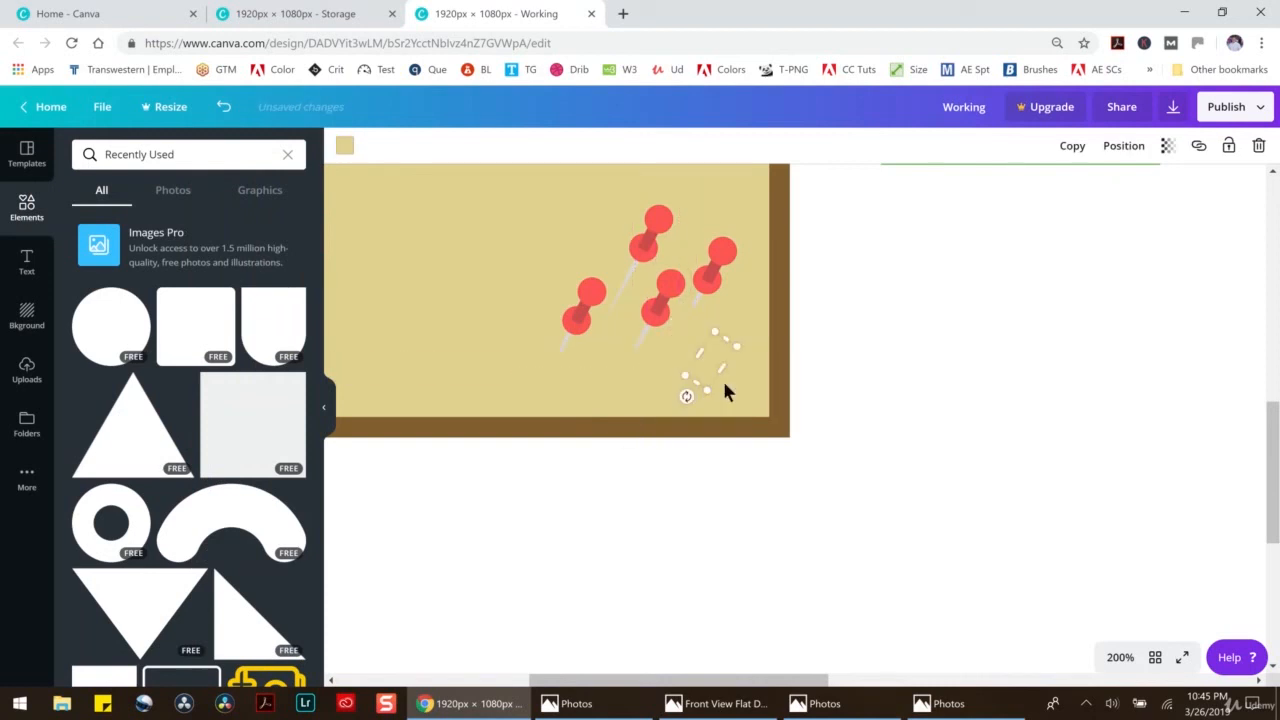
left_click_drag(703, 360, 620, 300)
left_click(940, 455)
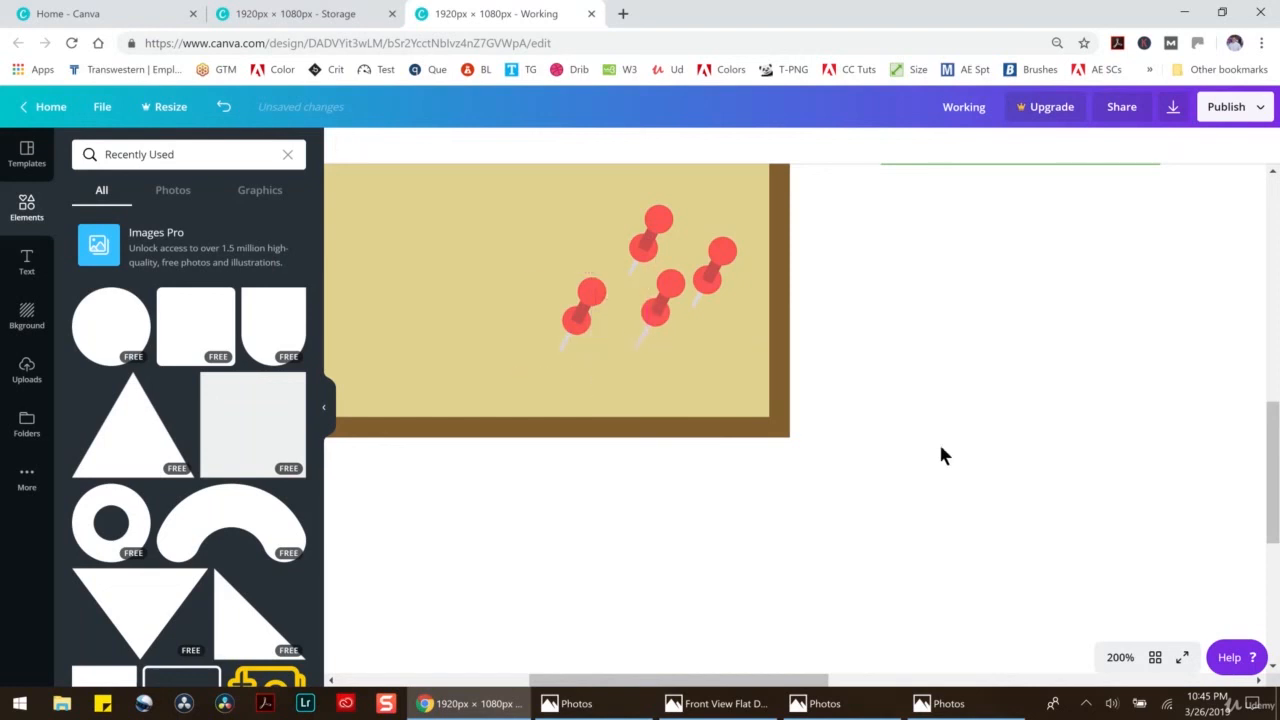
Zoom to 50%, move the spare notes, picture, pushpin and tape away from the board, and copy them into the Storage design
left_click(1120, 657)
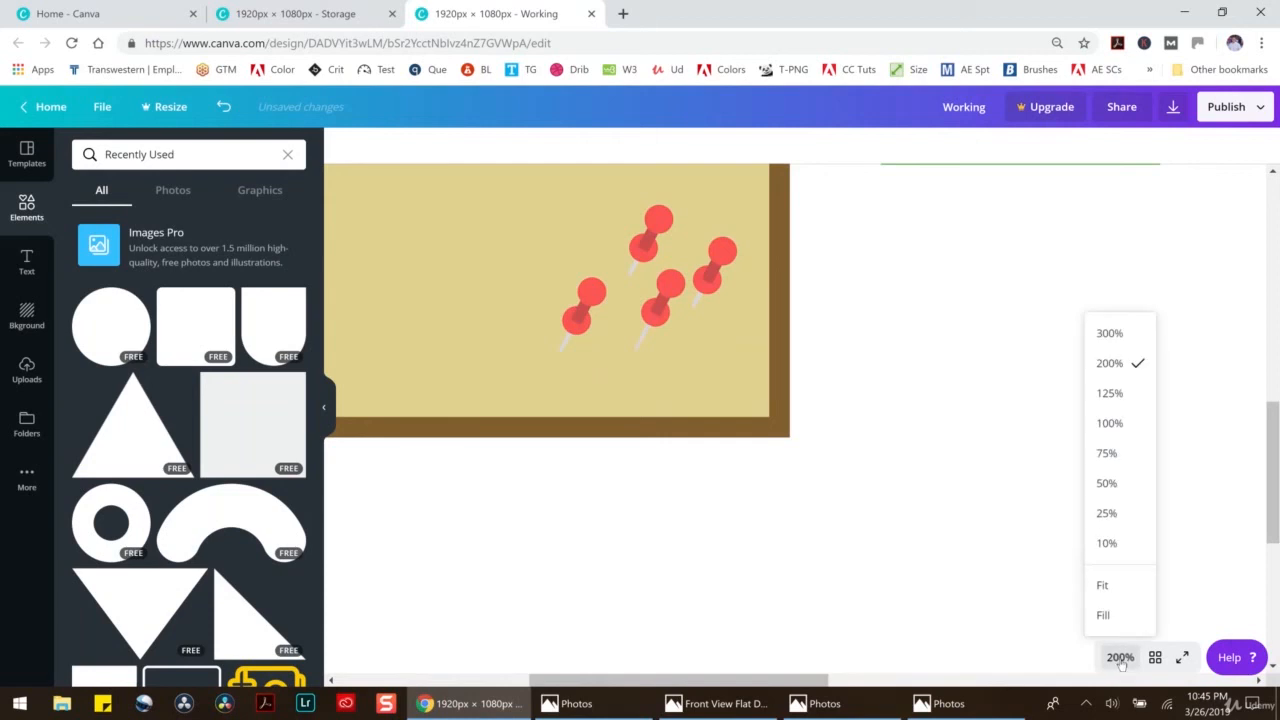
left_click(1107, 484)
left_click(825, 505)
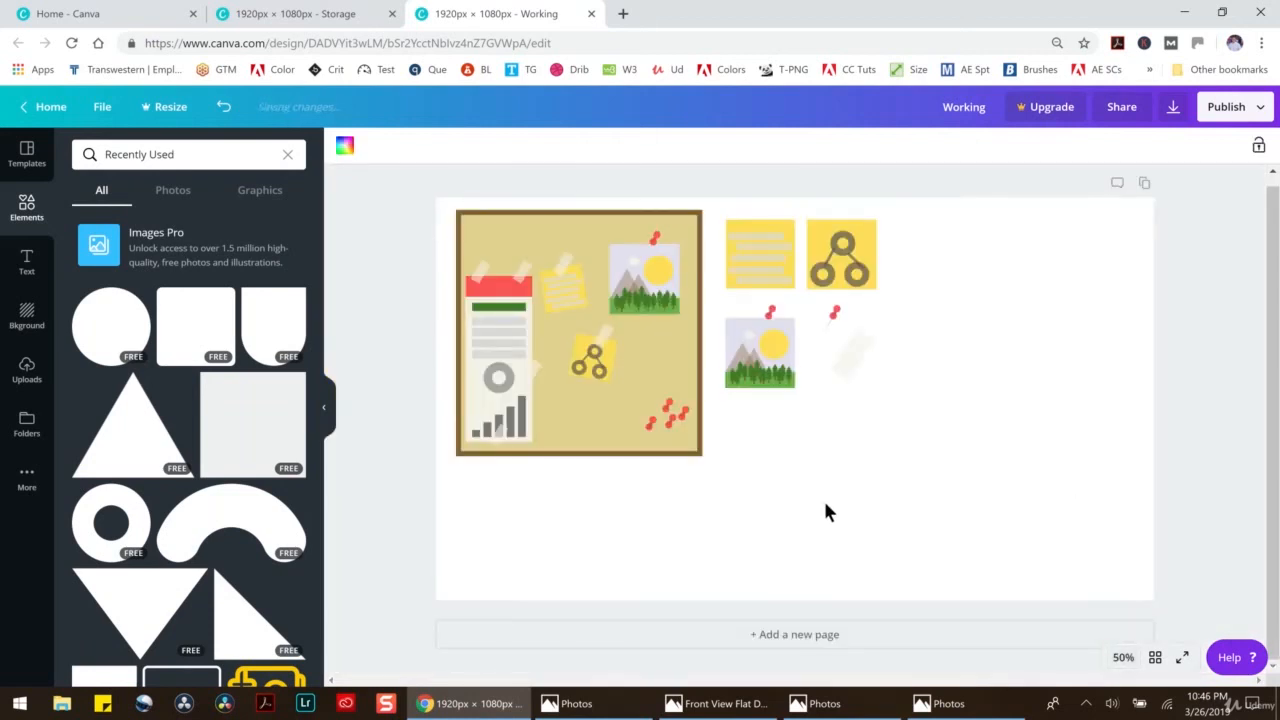
left_click_drag(710, 185, 917, 412)
left_click_drag(826, 251, 1024, 284)
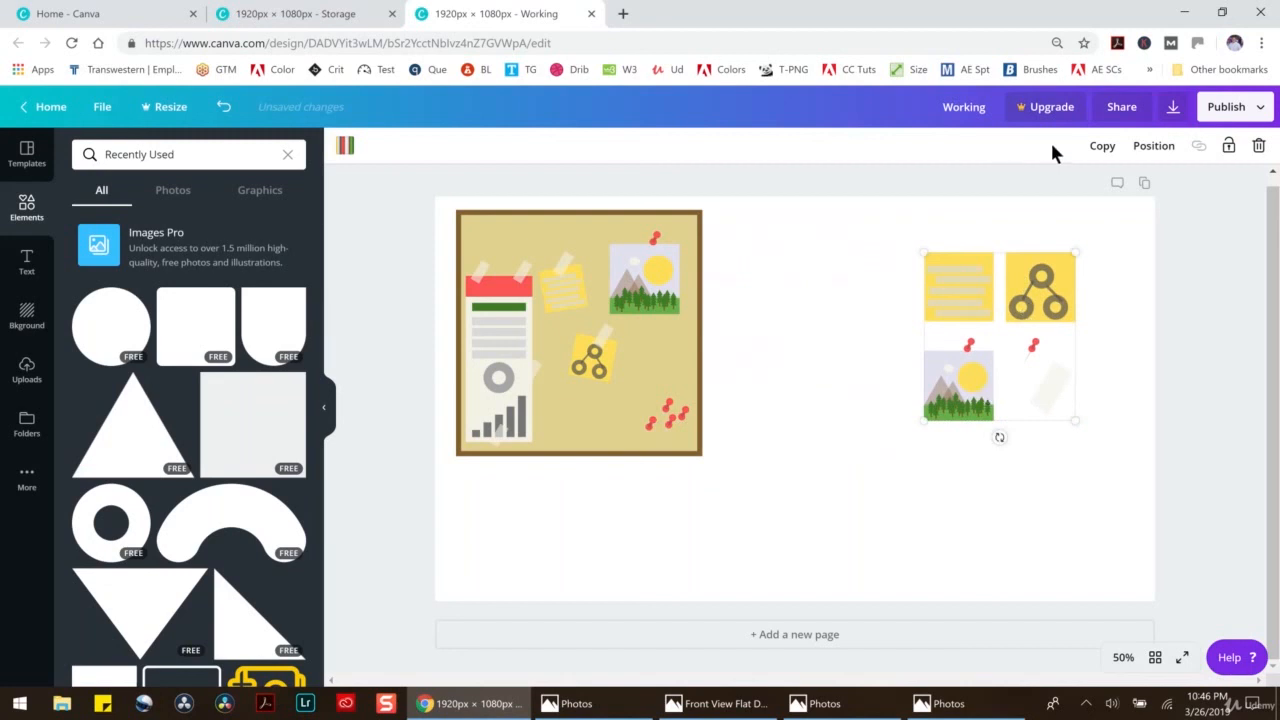
left_click(345, 14)
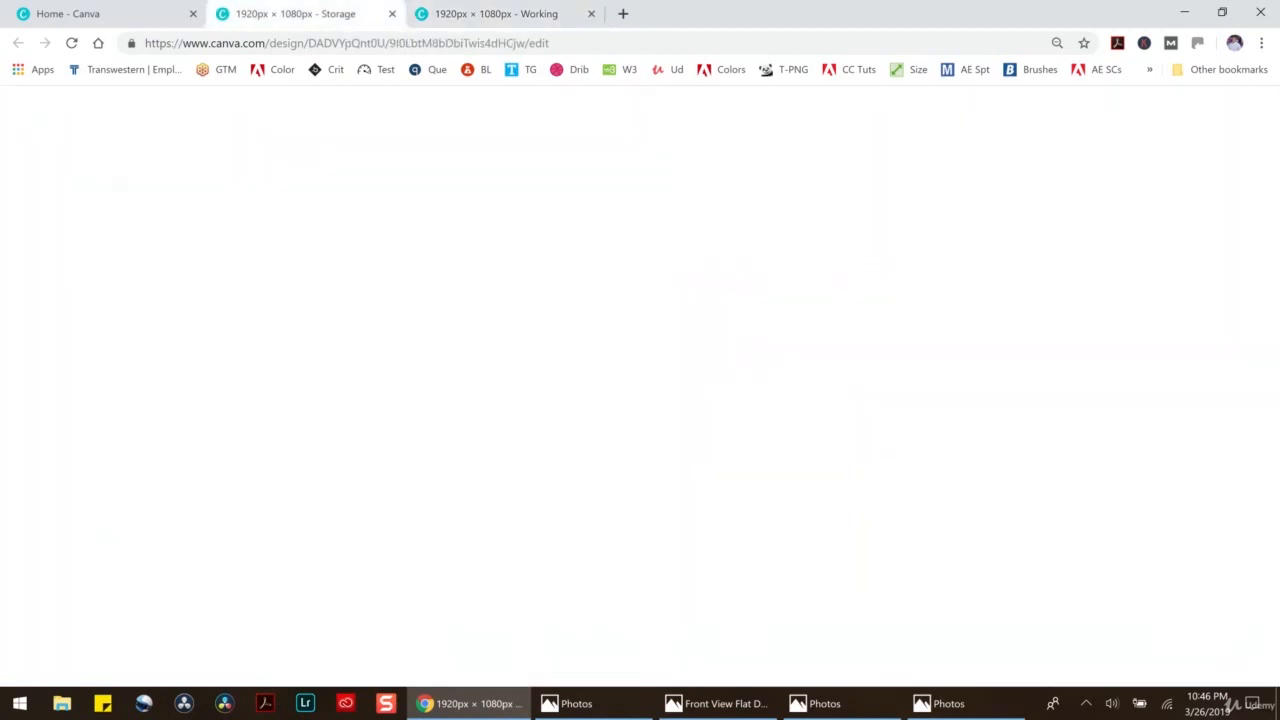
key("ctrl+v")
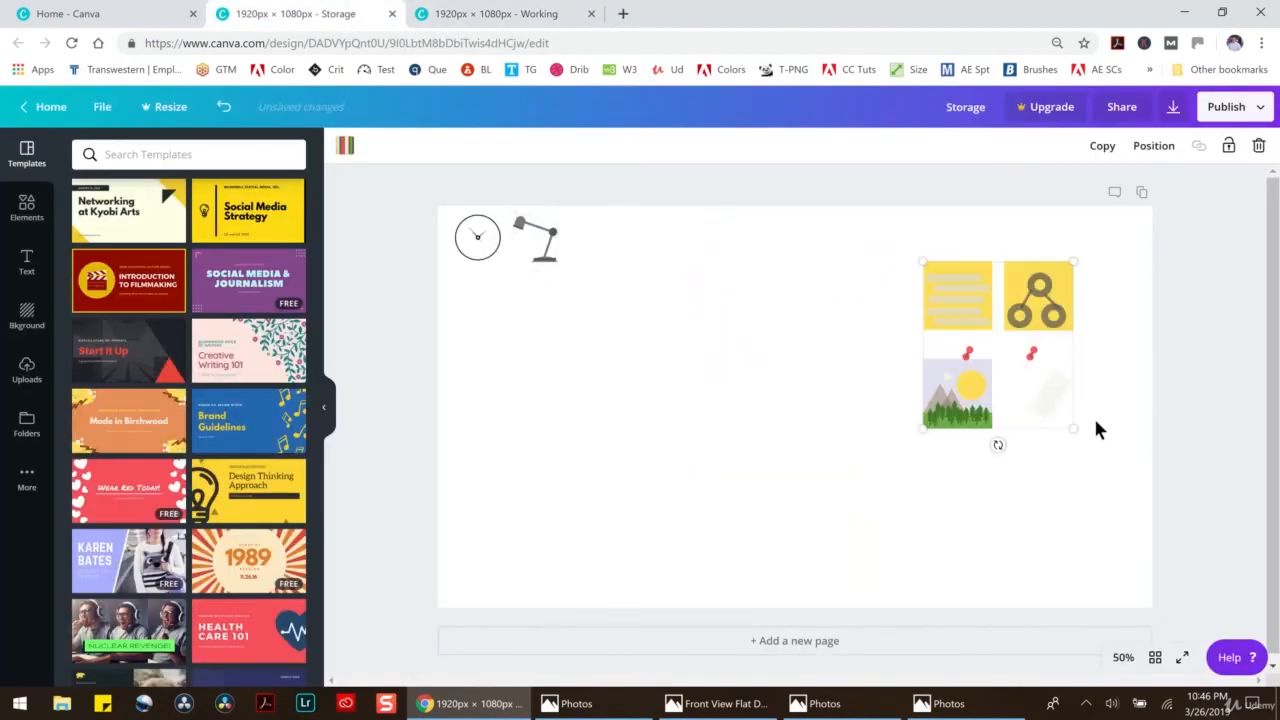
Arrange the pasted notes, pinned picture, pushpin and tape in one row beside the desk lamp
left_click_drag(986, 311, 637, 266)
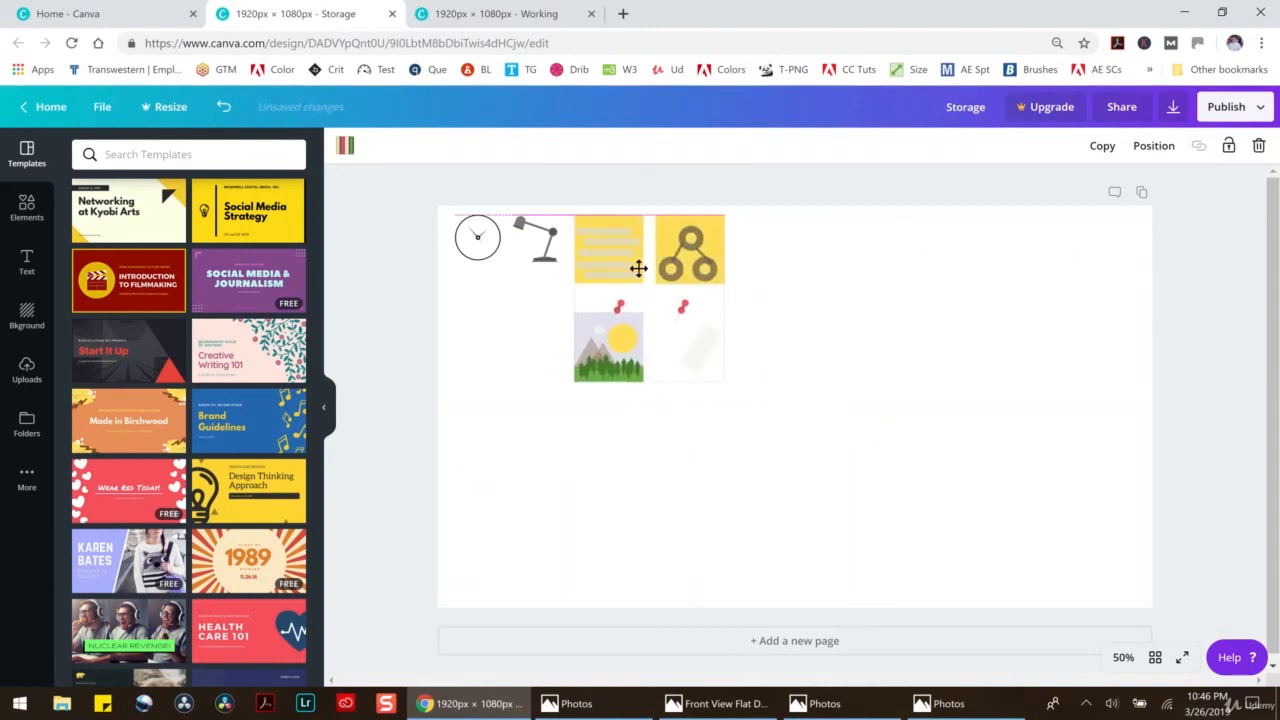
left_click_drag(613, 350, 781, 267)
left_click_drag(686, 307, 826, 243)
left_click_drag(709, 351, 860, 264)
Return to the Working design, delete the spare elements and move the whole bulletin board to the middle of the page
left_click(509, 11)
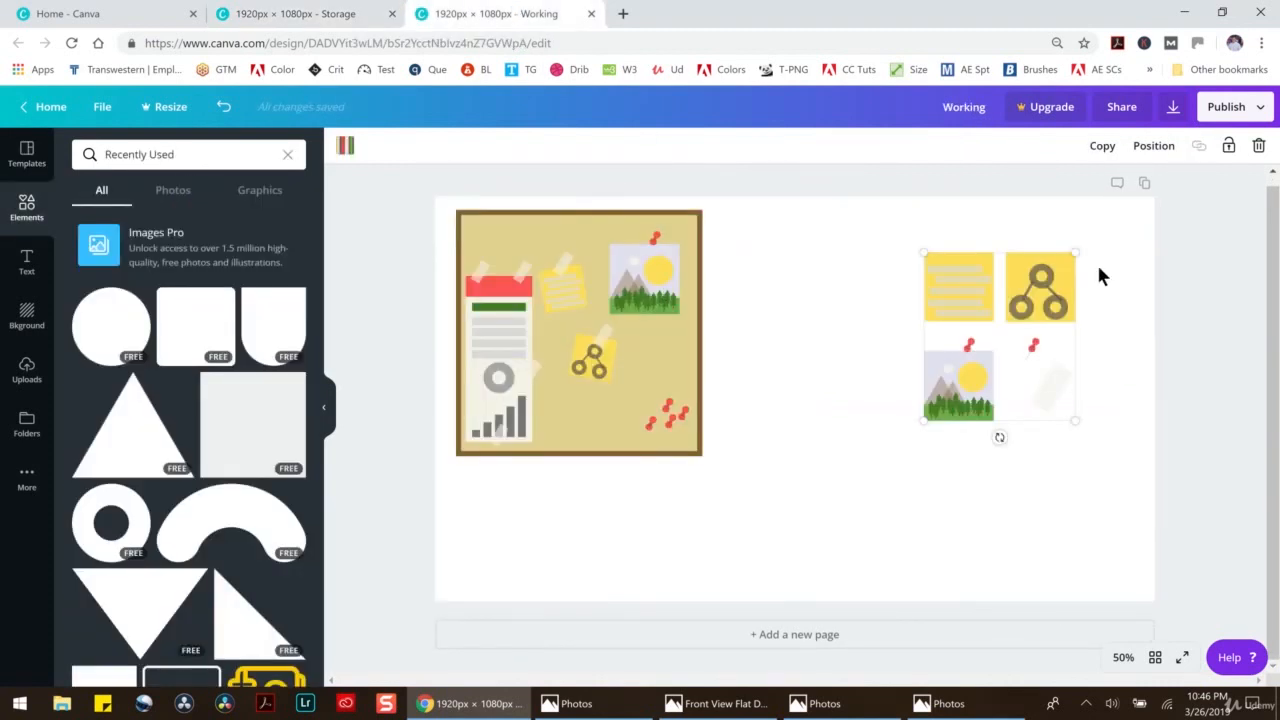
left_click(1257, 147)
left_click_drag(433, 175, 680, 472)
left_click_drag(586, 268, 757, 303)
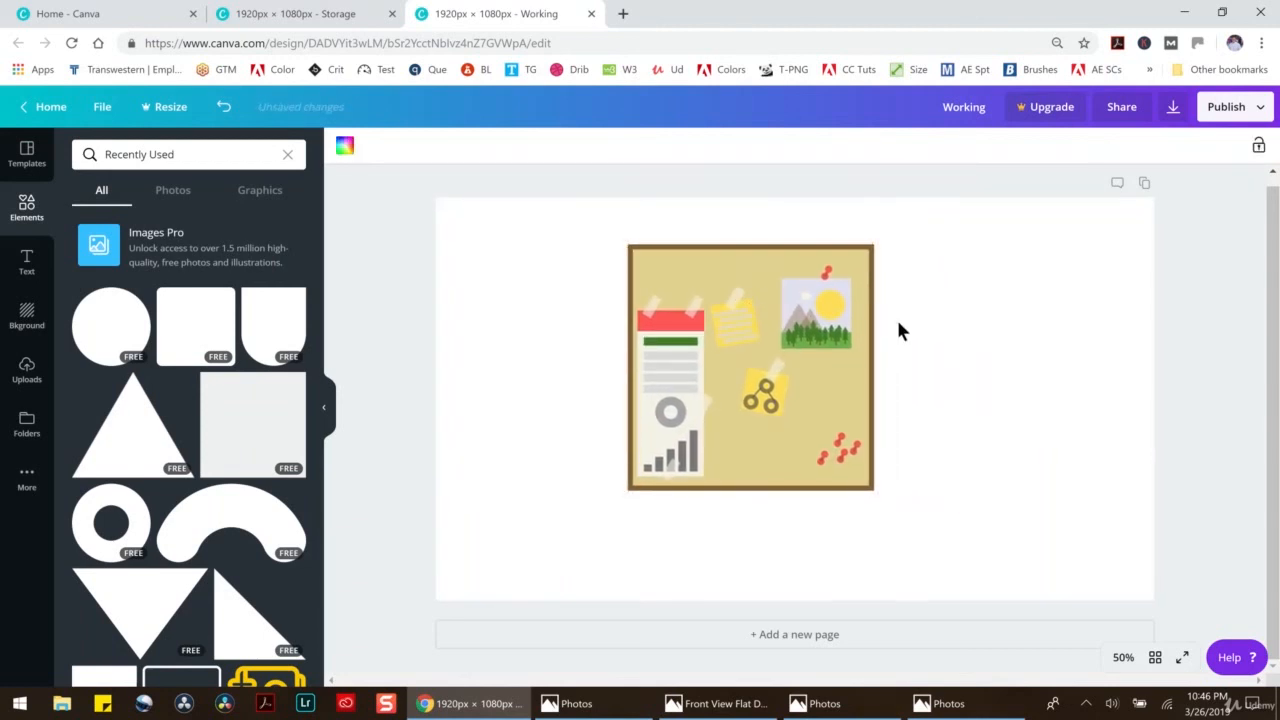
Ungroup the landscape picture and the spare pushpins in the board's lower right corner
left_click(822, 312)
left_click(1019, 146)
left_click(903, 367)
left_click(840, 450)
left_click(1028, 147)
left_click(823, 457)
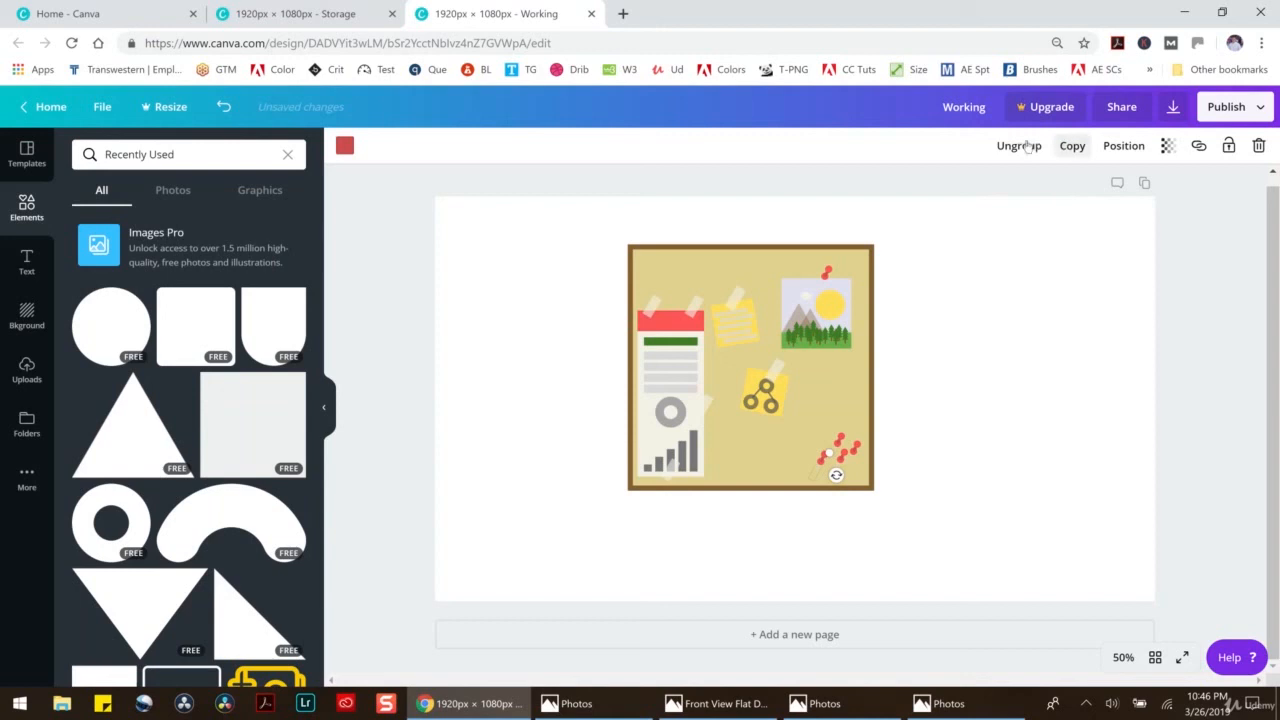
left_click(1031, 146)
left_click(840, 459)
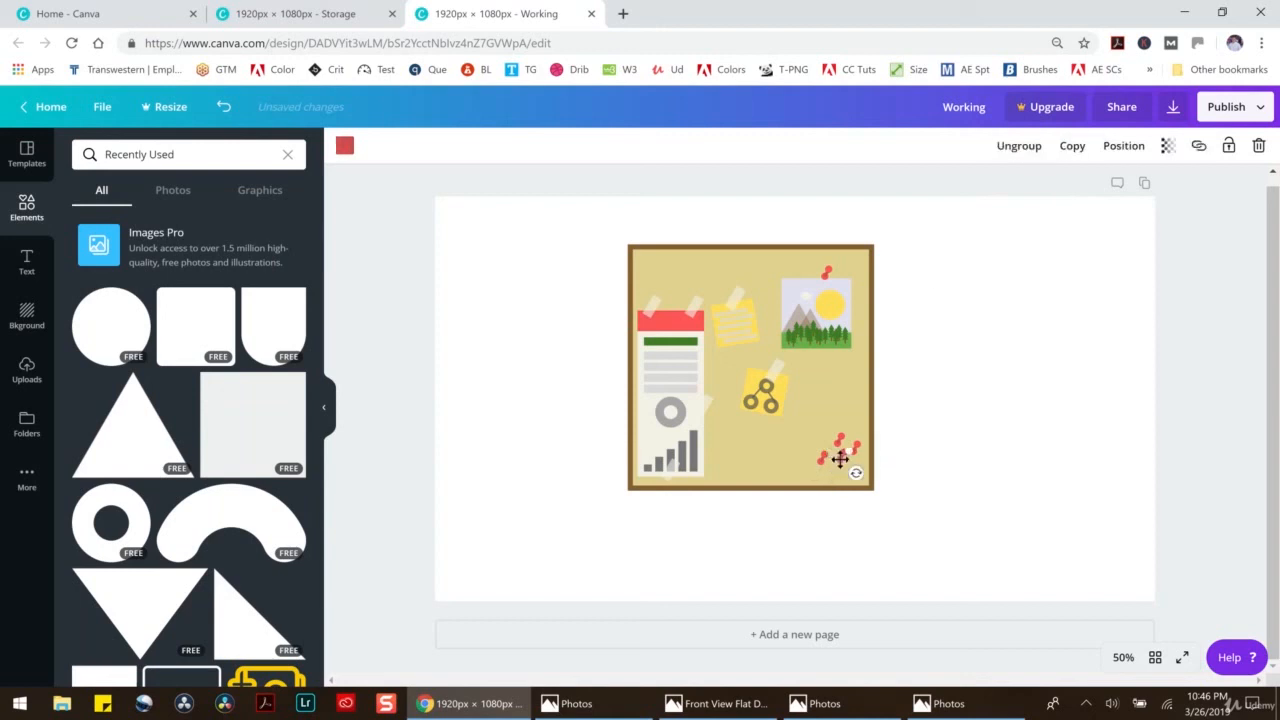
left_click(1019, 148)
left_click(1019, 146)
Ungroup the two yellow notes and the infographic on the board
left_click(763, 396)
left_click(1019, 146)
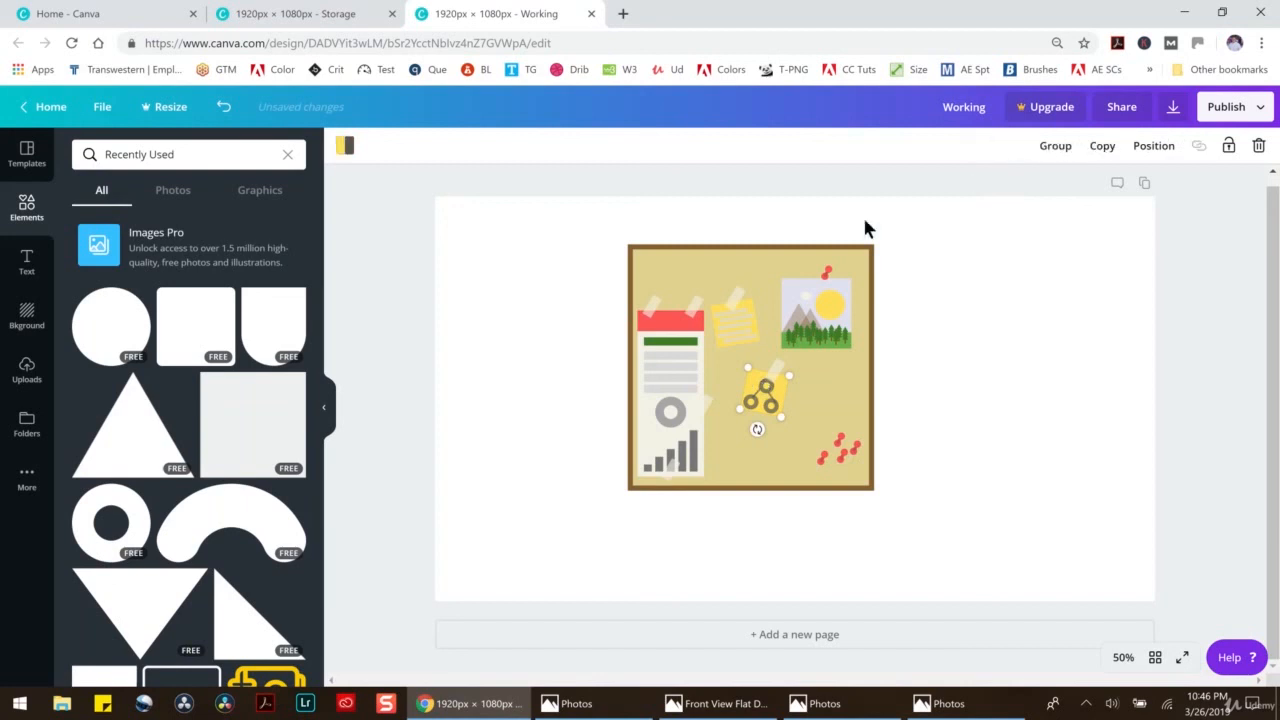
left_click(739, 327)
left_click(1037, 149)
left_click(694, 369)
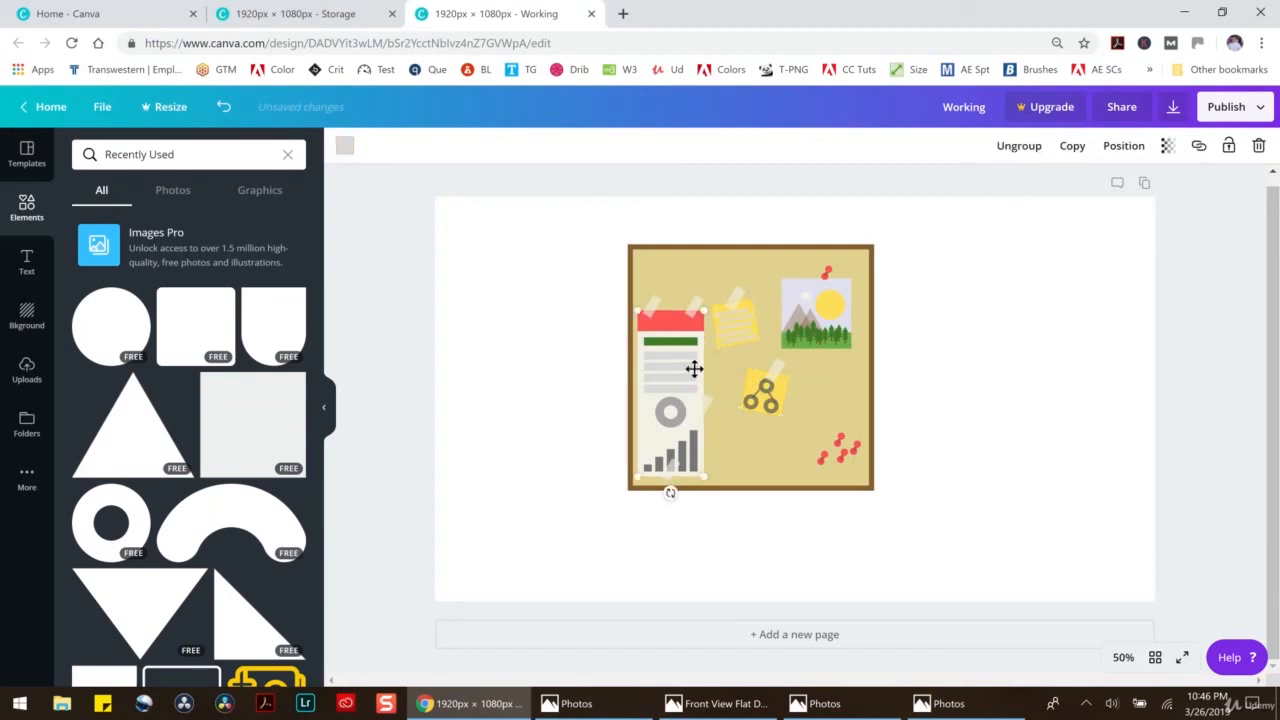
left_click(1017, 147)
Ungroup the board's frame and background, and group the entire bulletin board with everything on it as one object
left_click(634, 199)
left_click(683, 253)
left_click(1019, 146)
left_click_drag(587, 185, 1040, 556)
left_click(1058, 147)
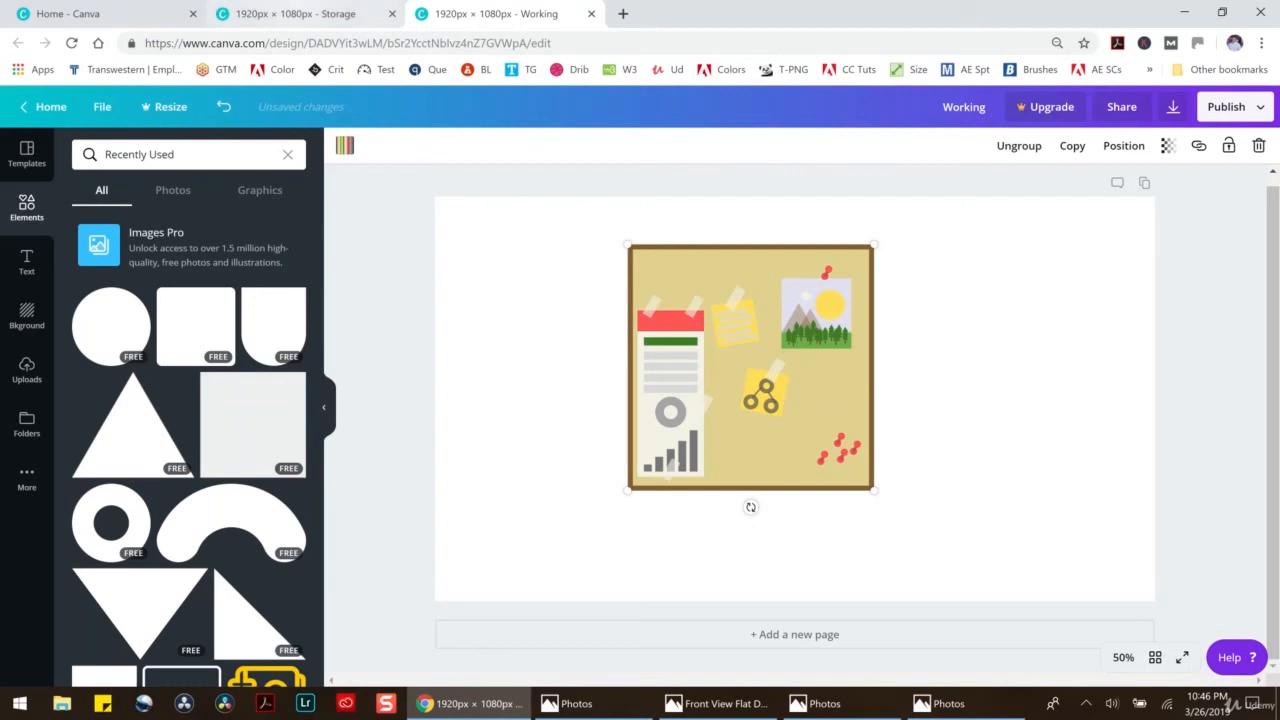
Paste the grouped bulletin board into the Storage design, shrink it and place it at the end of the row beside the tape
key("ctrl+shift+Tab")
key("ctrl+v")
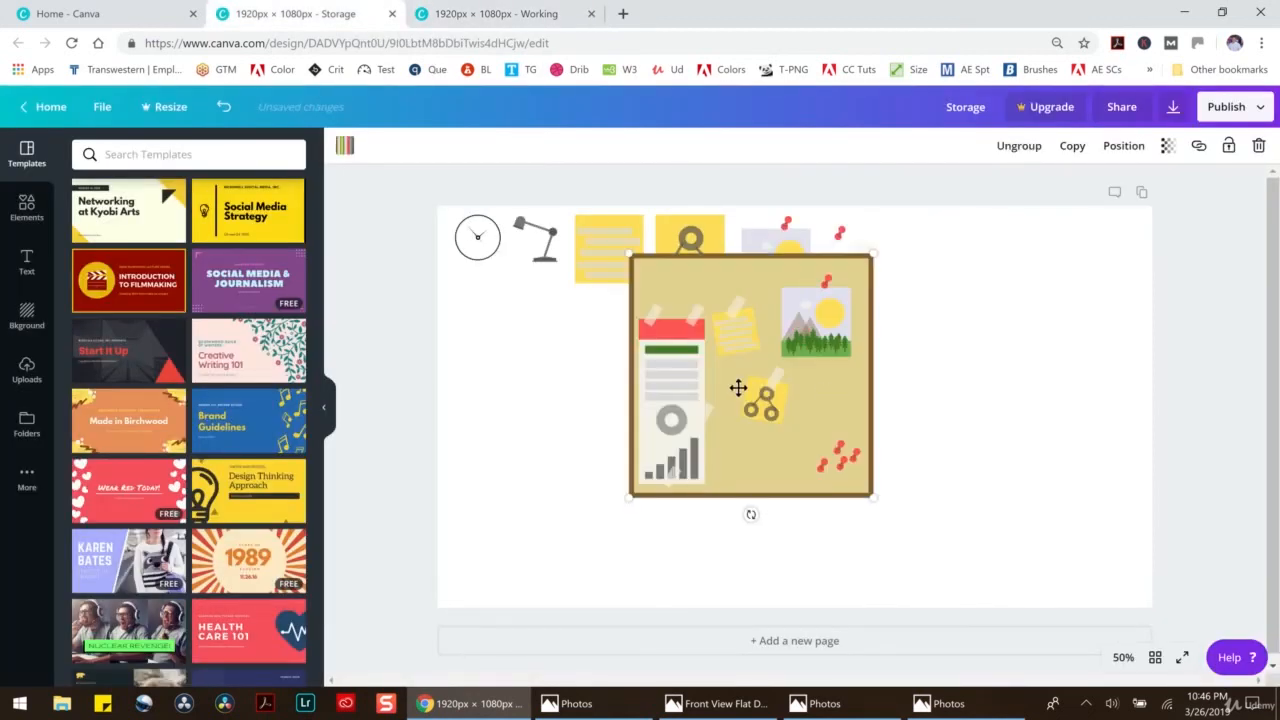
left_click_drag(872, 498, 809, 429)
left_click_drag(750, 349, 1020, 331)
left_click_drag(1087, 407, 955, 283)
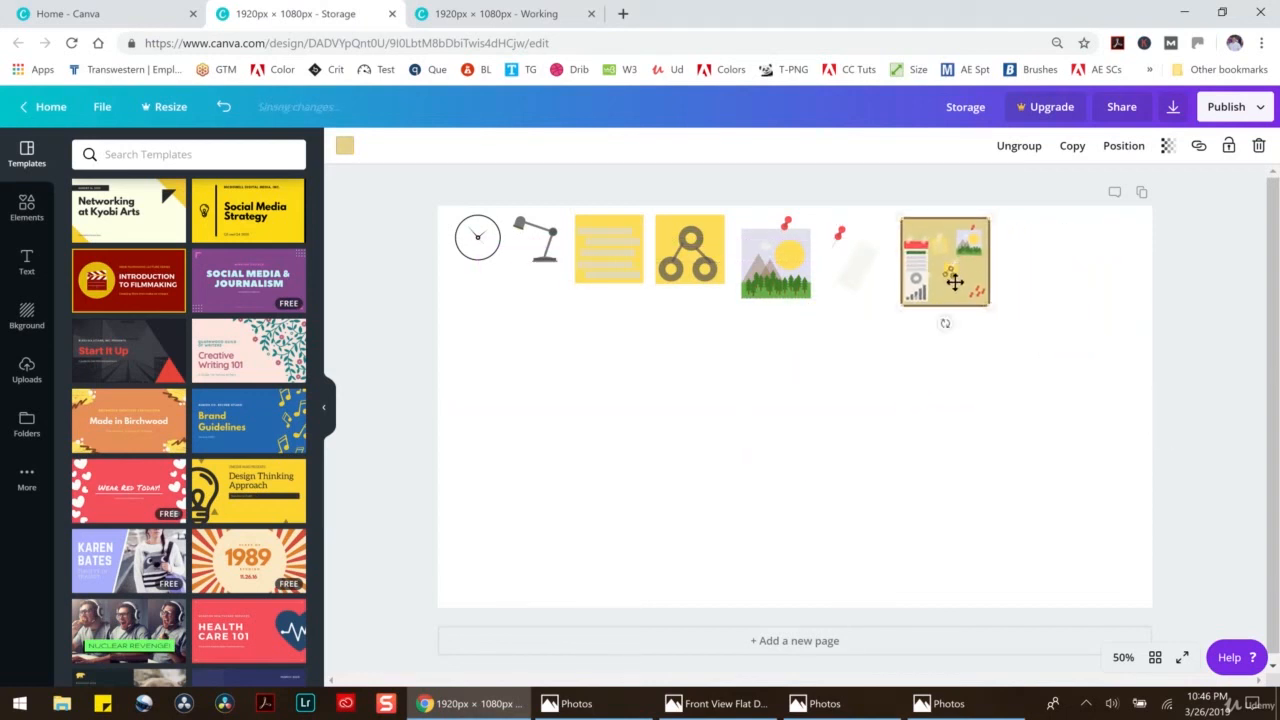